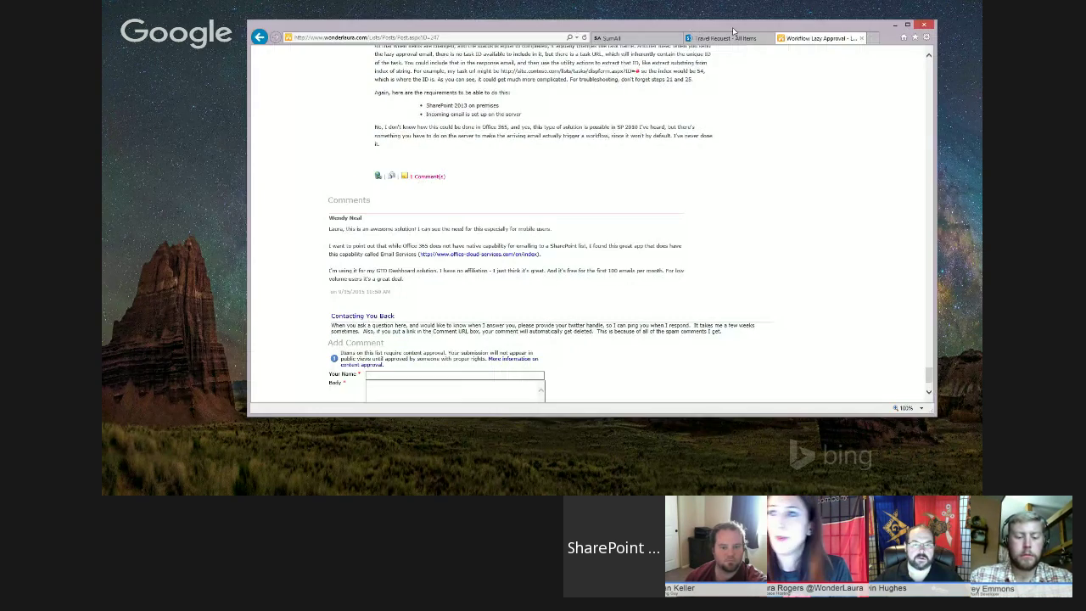
- Scroll back up the Lazy Approval blog post and switch to the Travel Request - All Items list
drag(928, 375, 929, 63)
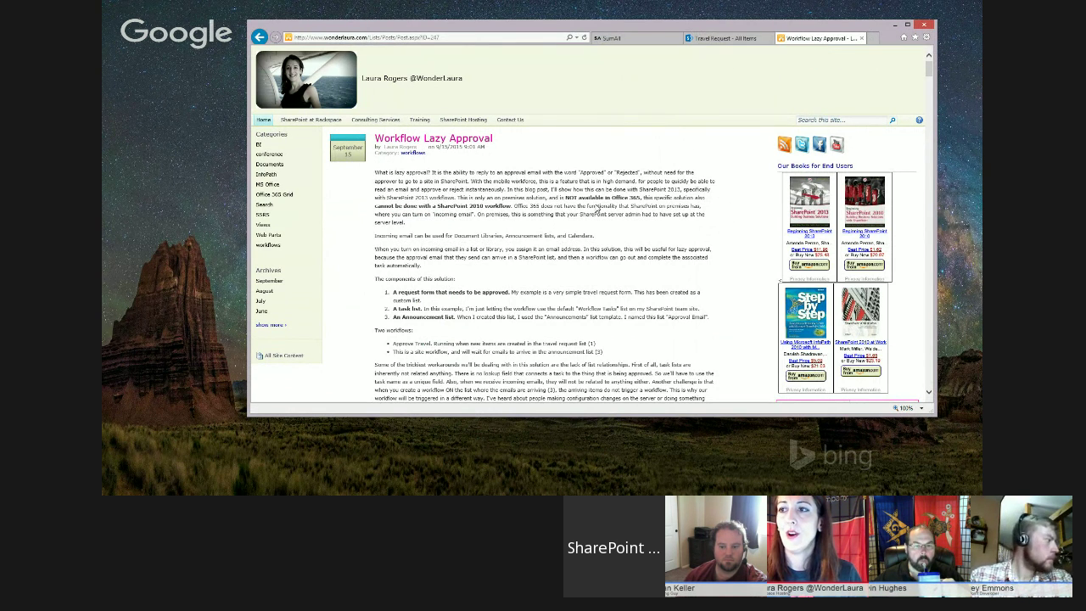
click(721, 38)
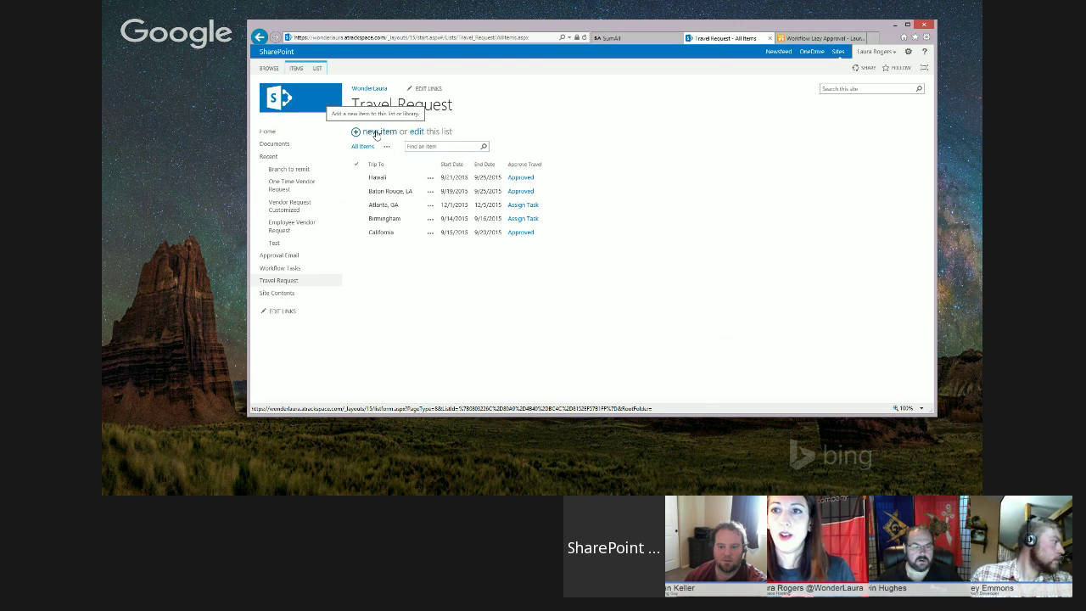
- Create a Washington, DC travel request for 9/21/2015–9/25/2015, save it, and reload the list
click(379, 134)
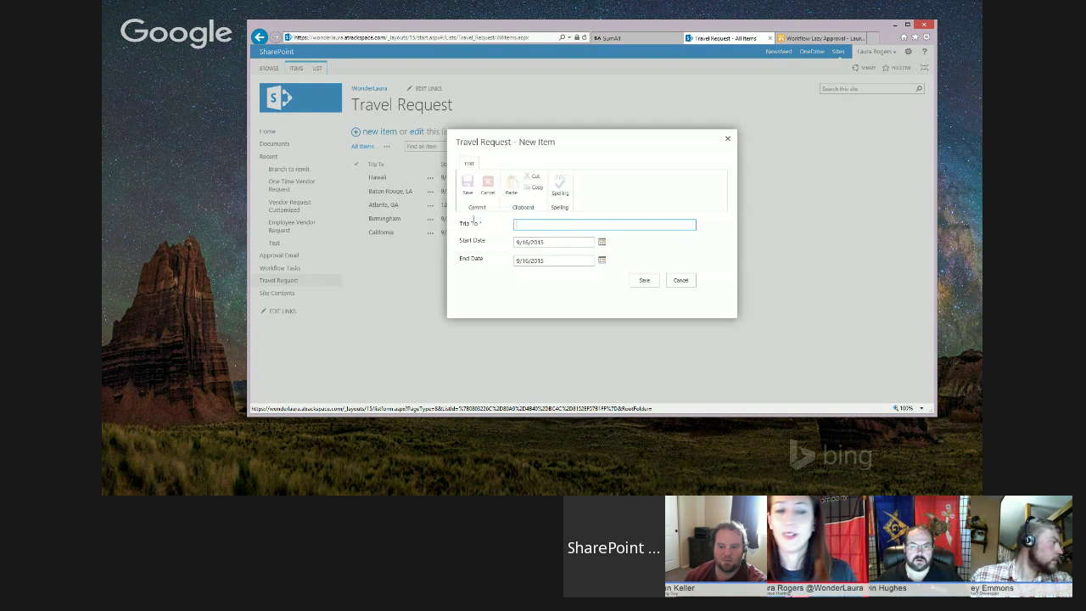
click(572, 227)
click(570, 226)
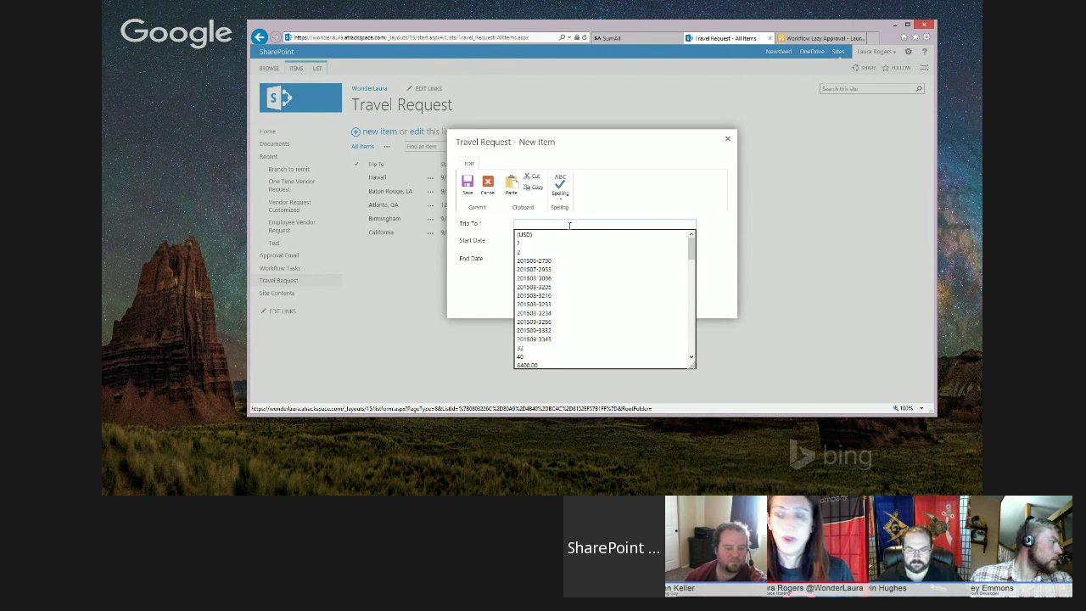
text(Wa)
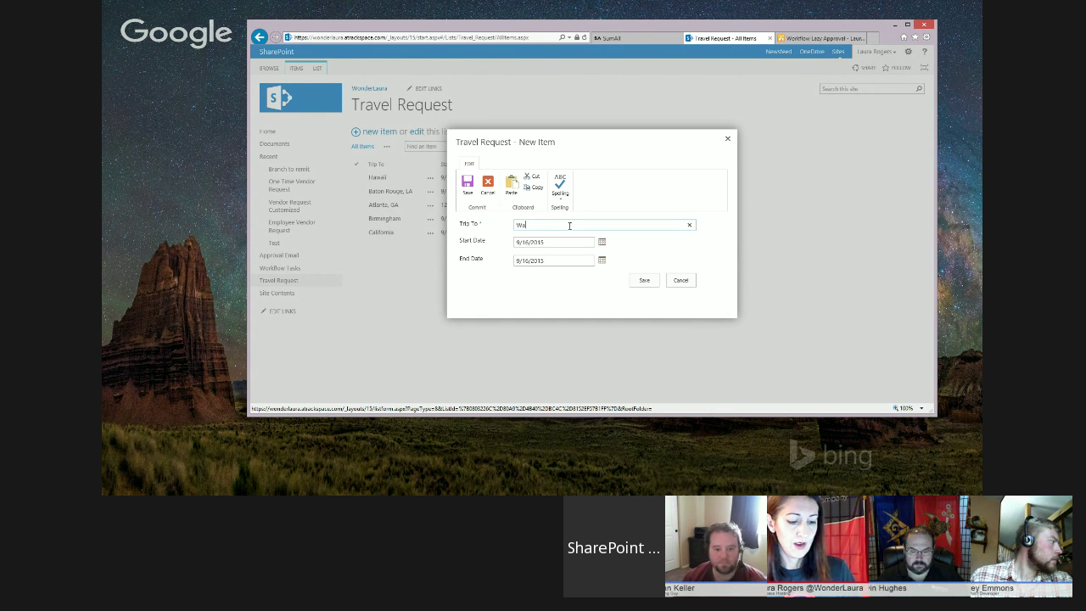
text(shington, DC)
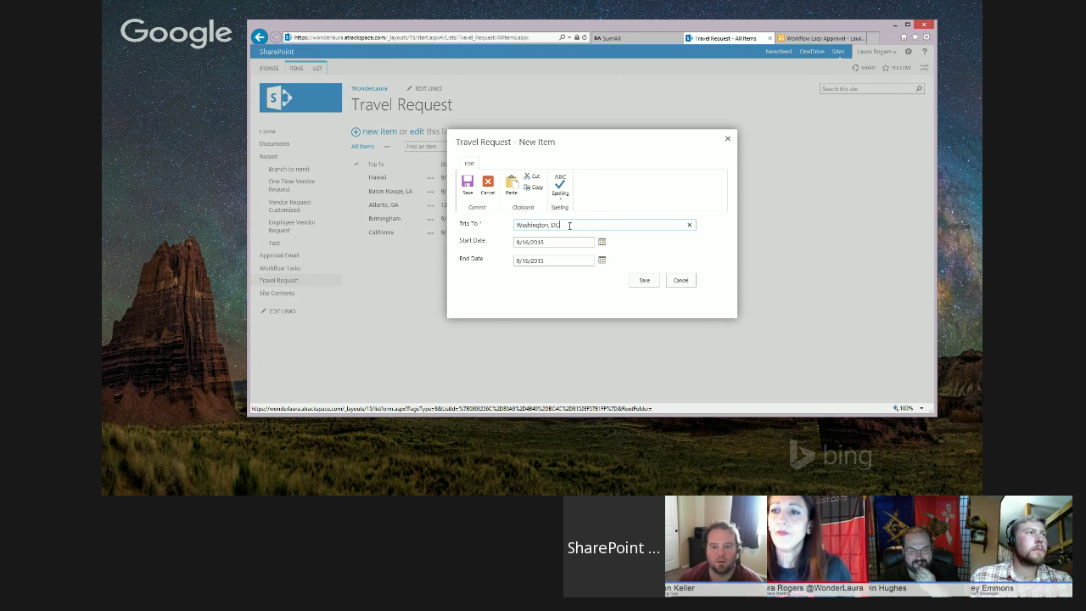
click(529, 243)
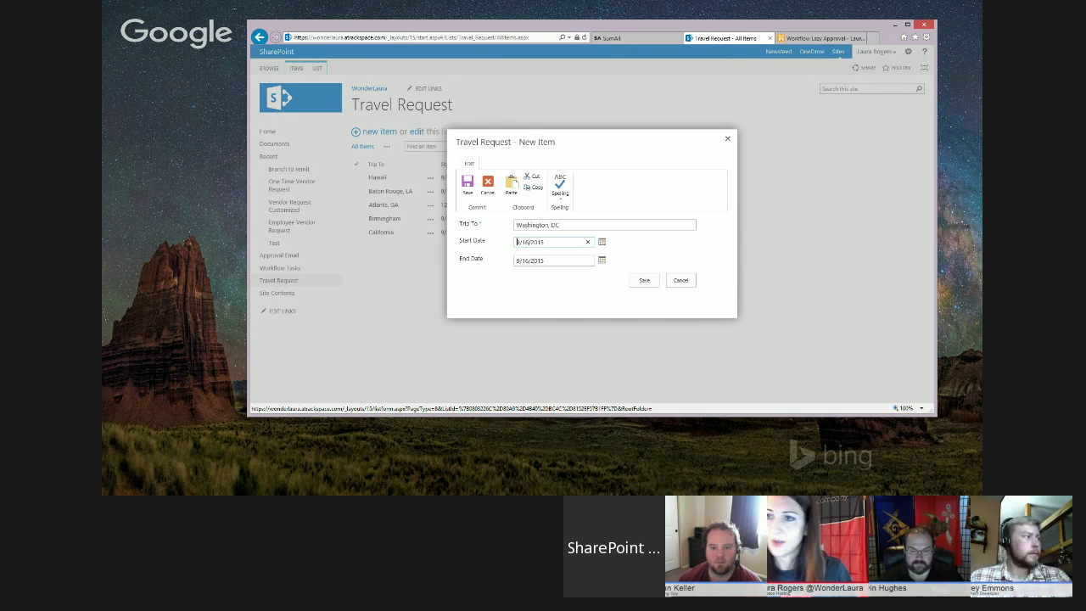
click(601, 242)
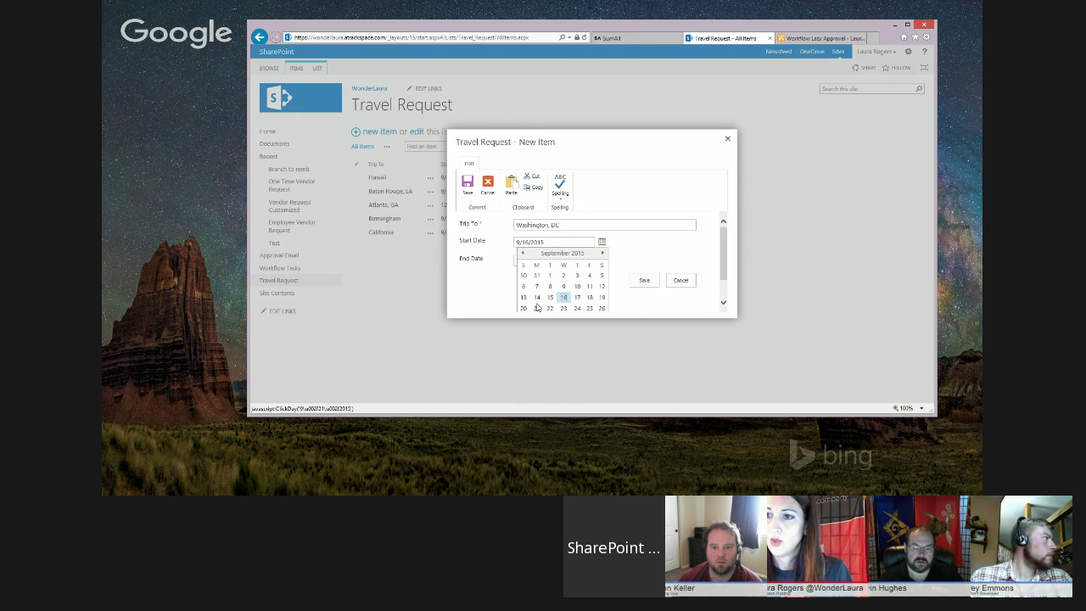
click(537, 309)
click(601, 262)
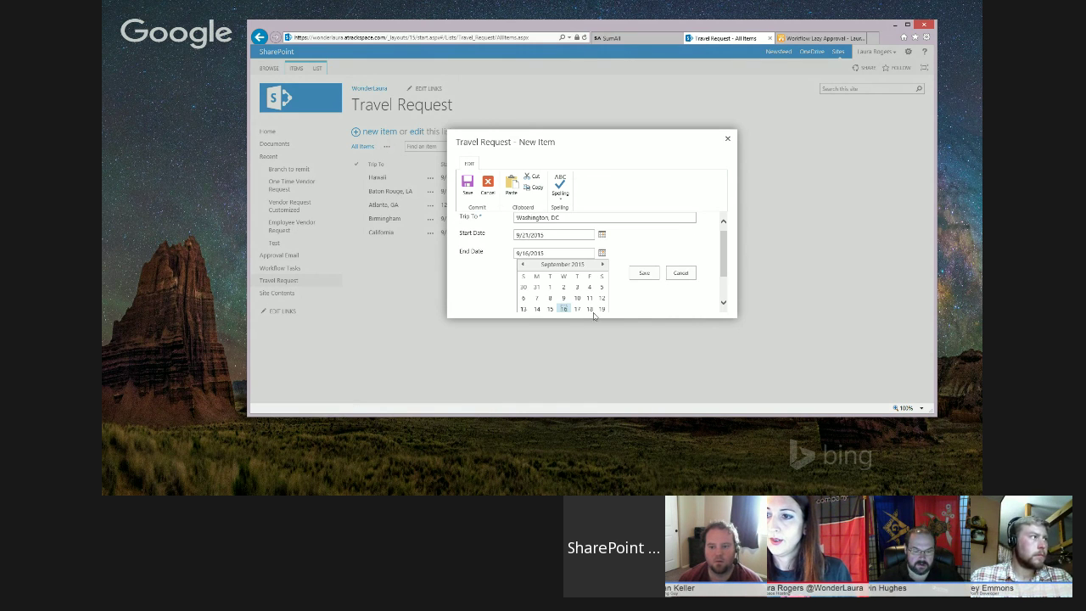
click(590, 276)
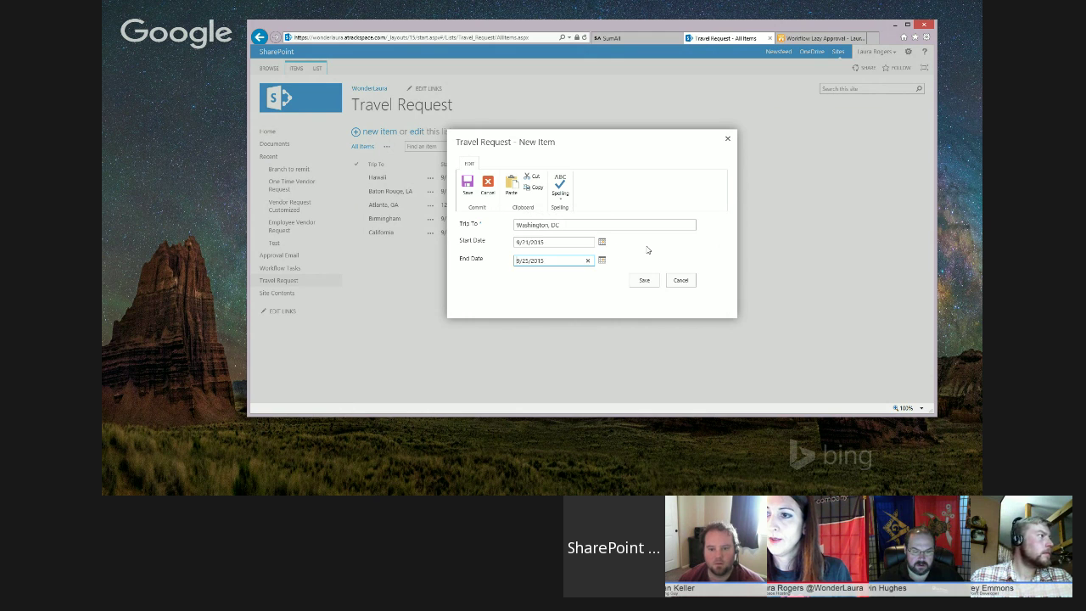
click(644, 281)
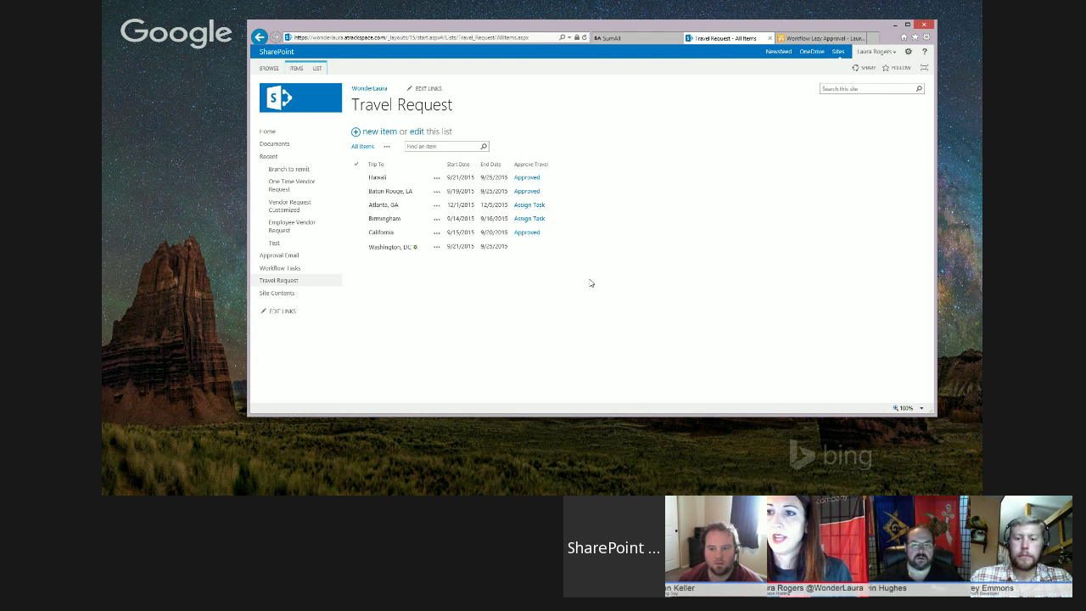
click(519, 39)
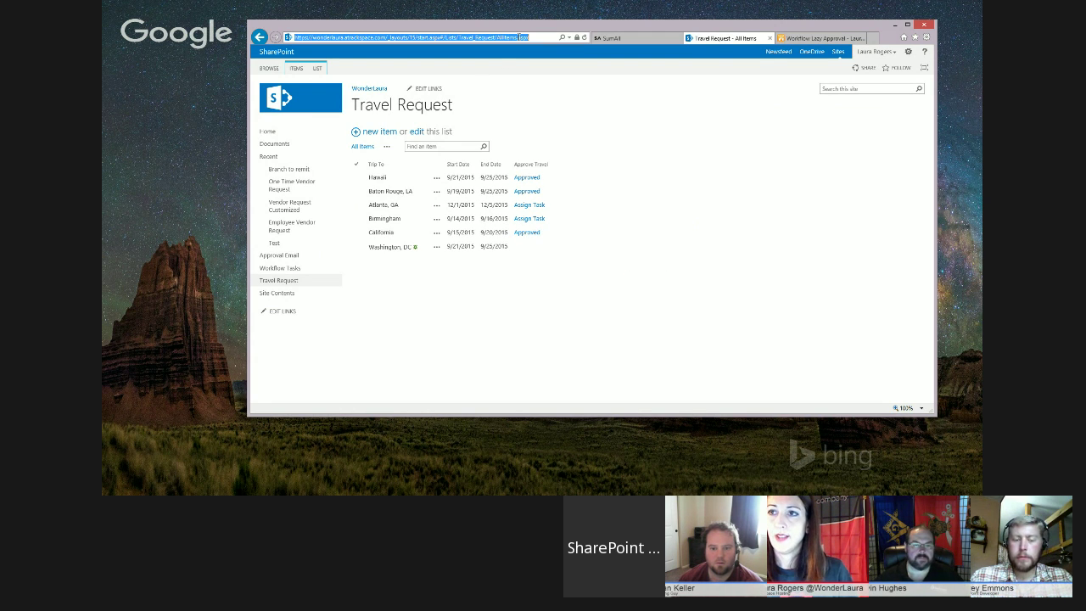
key(Return)
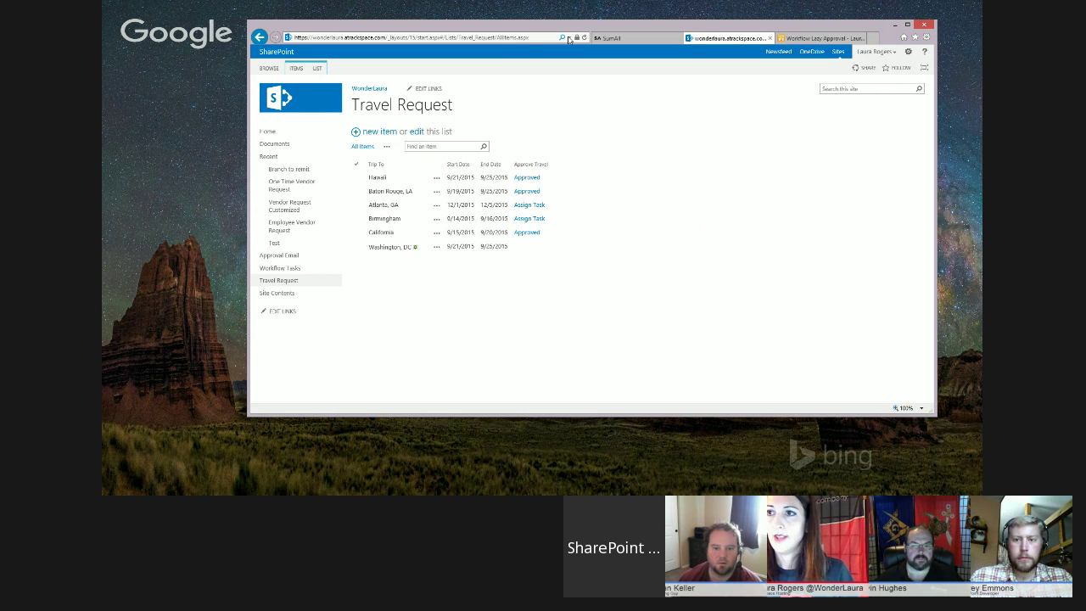
- Refresh to see Approve Travel start, open Workflow Tasks, and bring up the Travel Req:22 task email
click(583, 38)
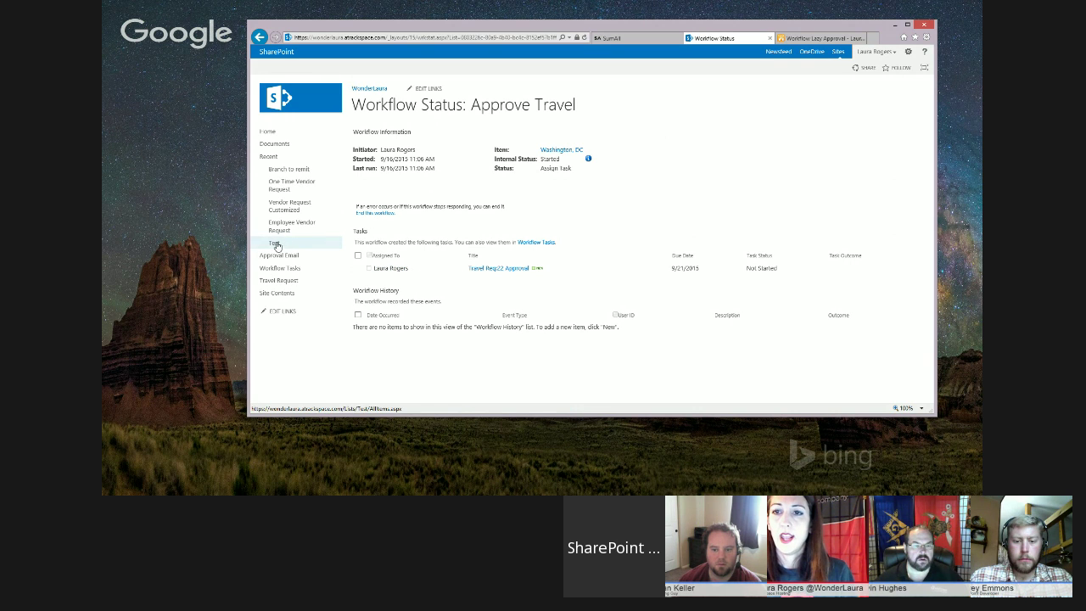
click(280, 269)
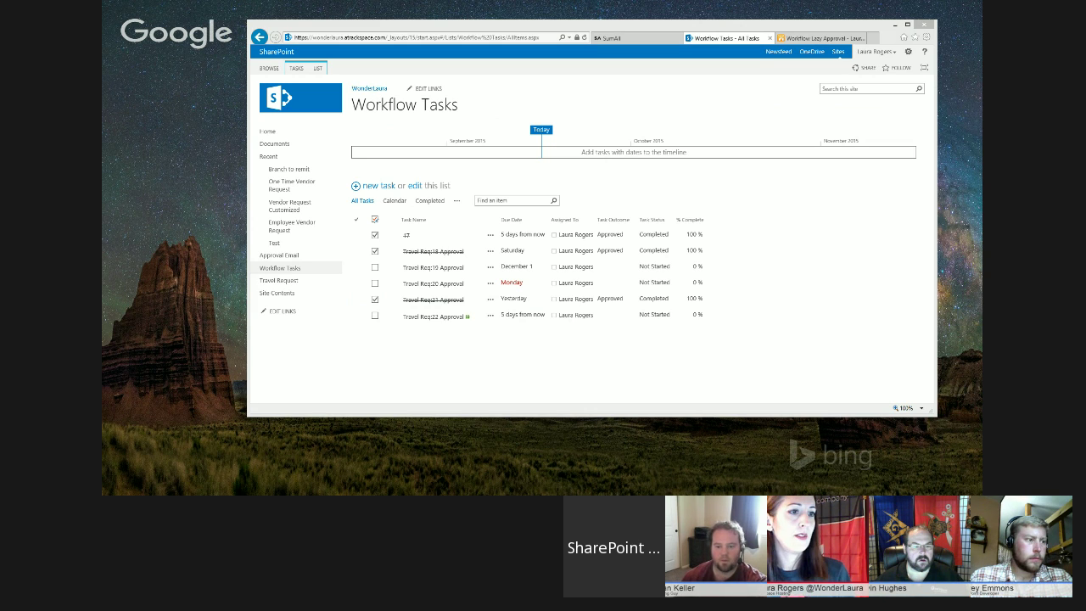
drag(0, 86, 433, 75)
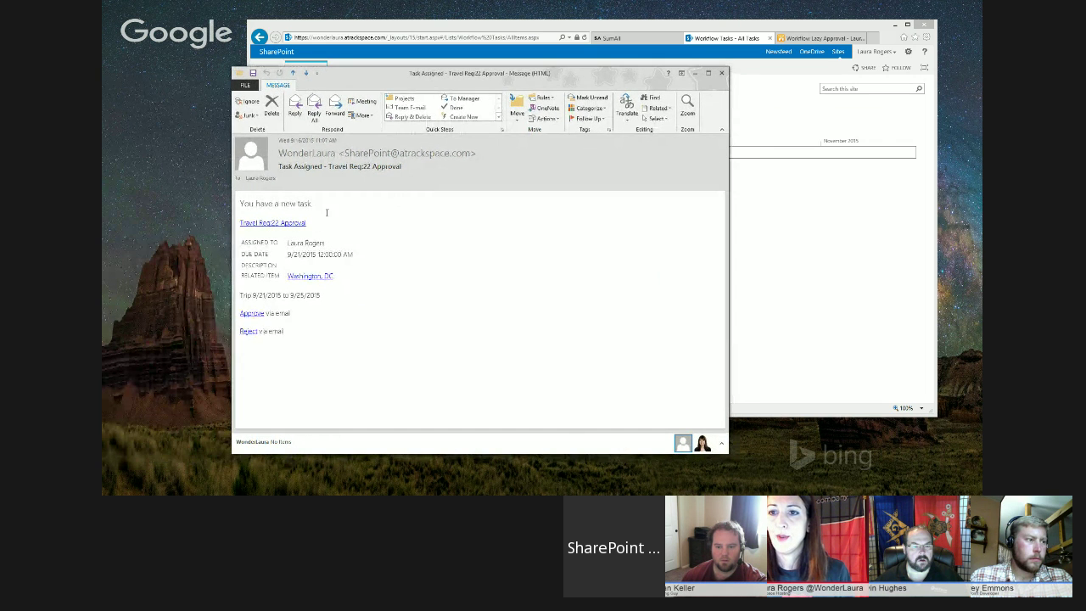
- Send an Approved reply for Travel Req:22 using the email's Approve link
click(252, 314)
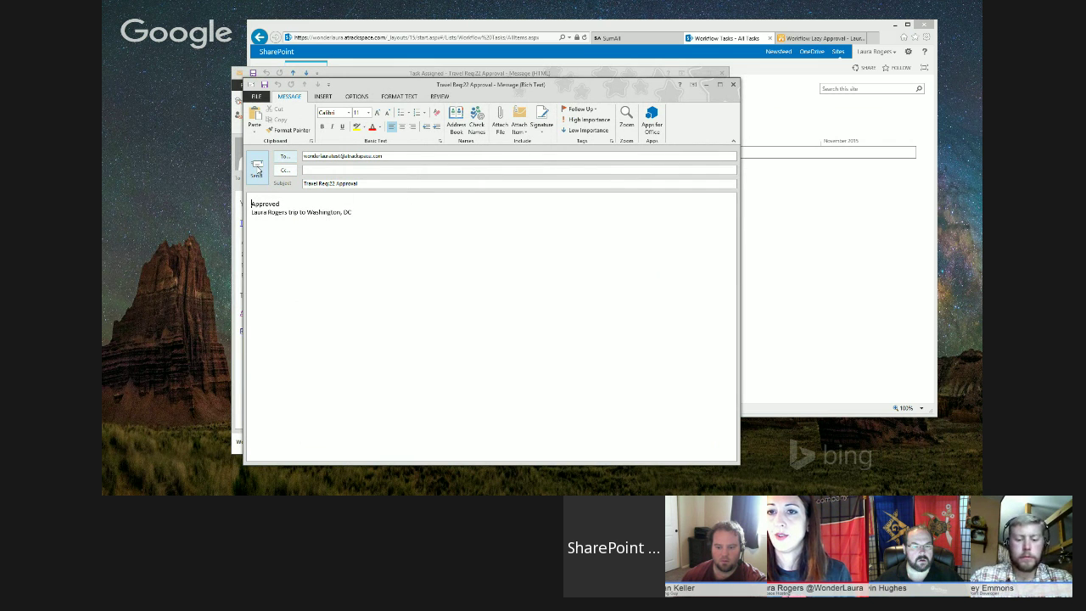
click(264, 173)
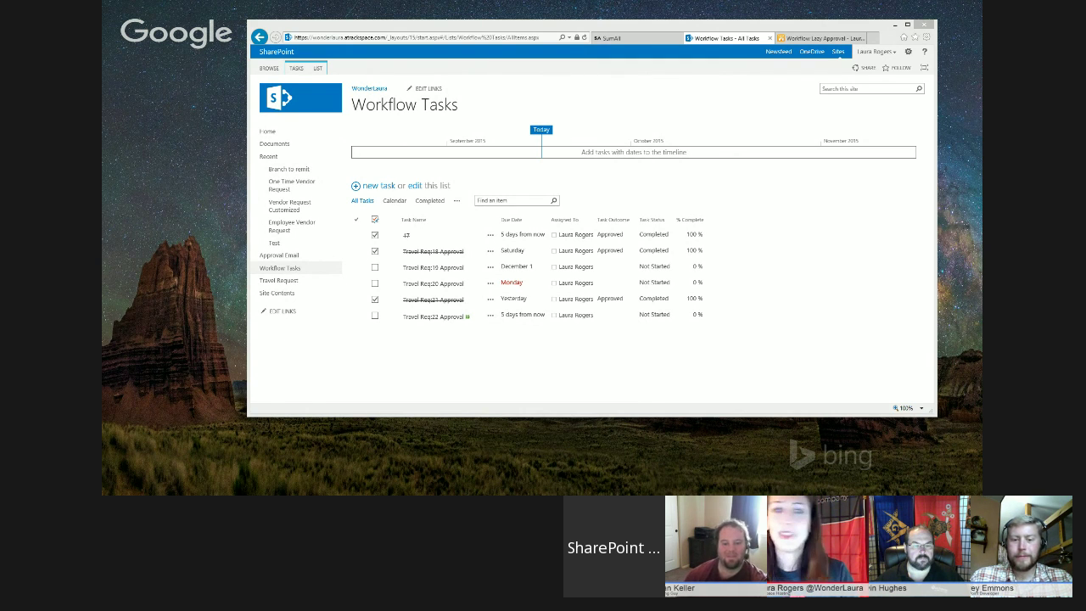
- Reload Approval Email until the Travel Req:22 reply appears, then confirm the task and Washington, DC trip are approved
click(279, 255)
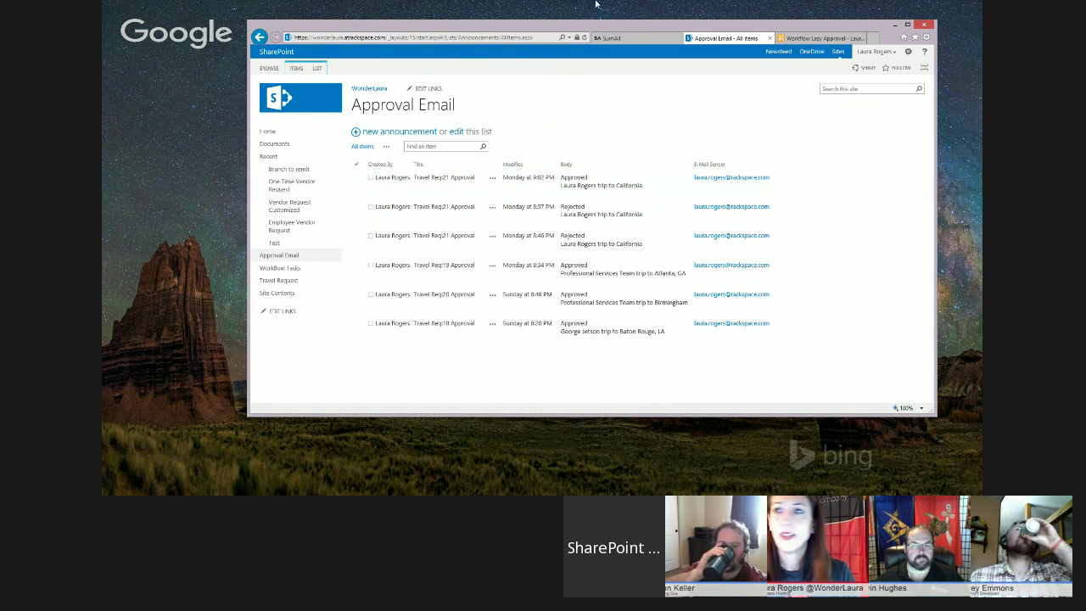
click(584, 37)
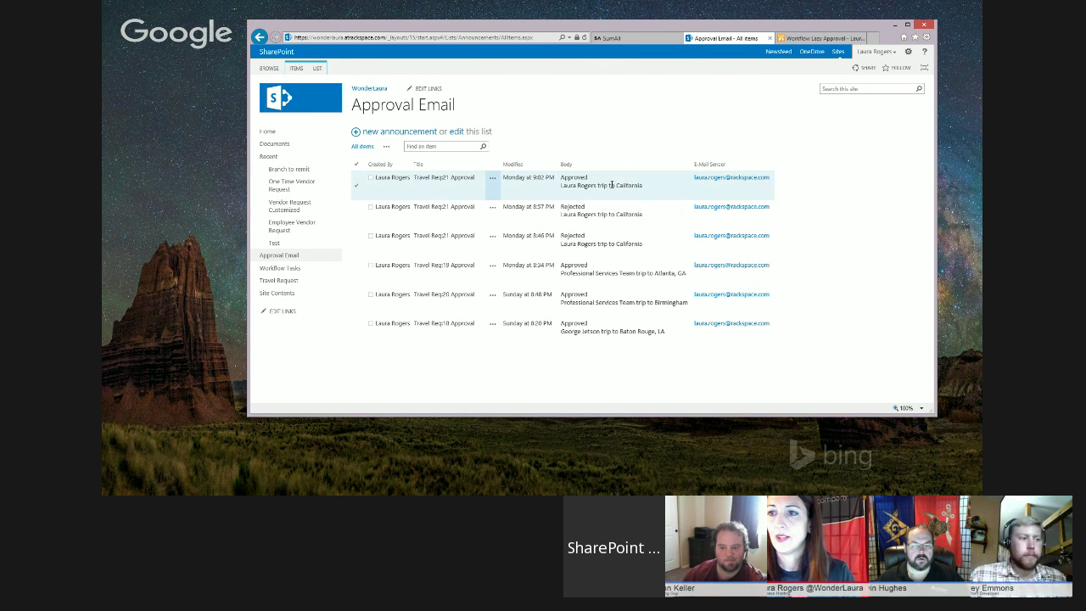
click(585, 38)
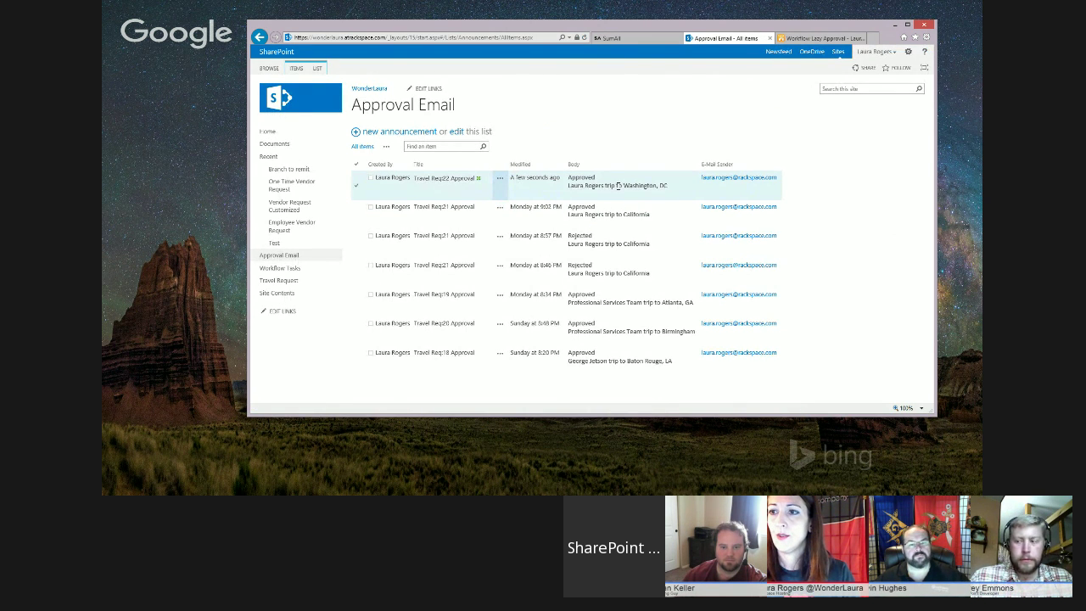
click(293, 269)
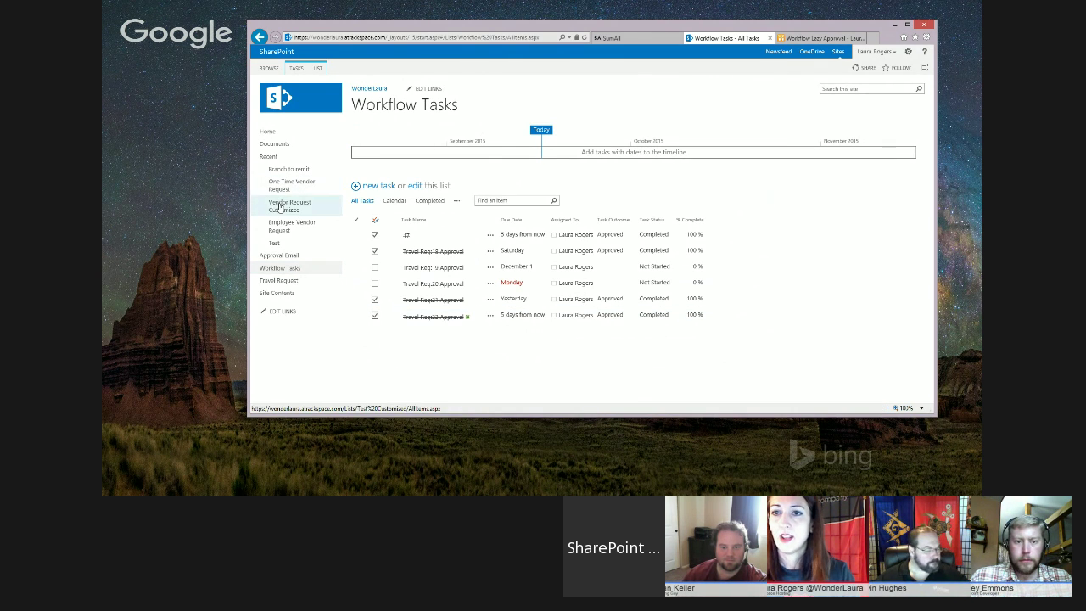
click(278, 281)
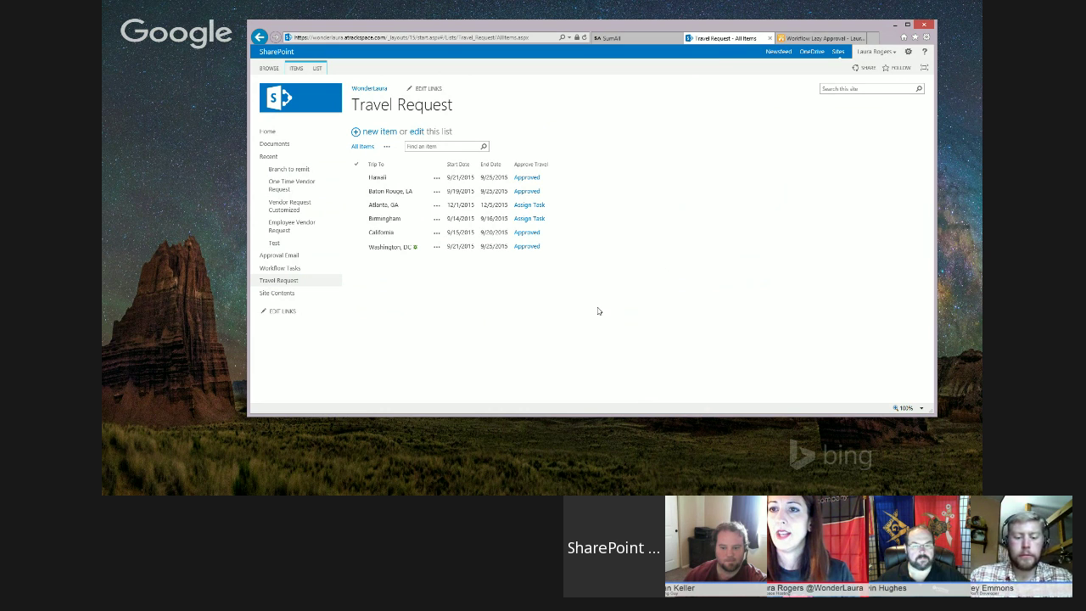
click(279, 256)
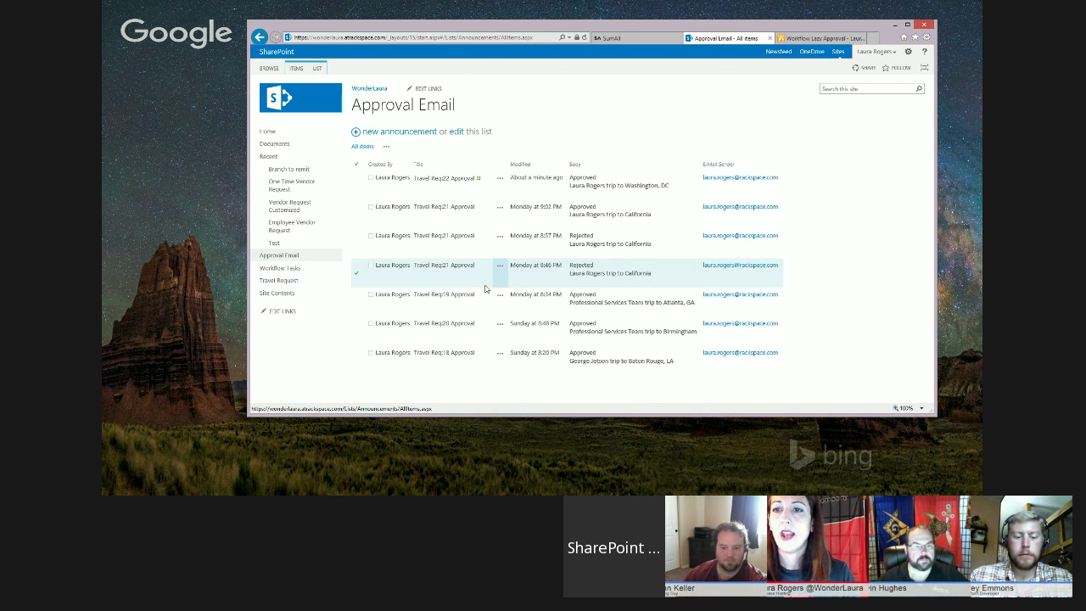
click(317, 67)
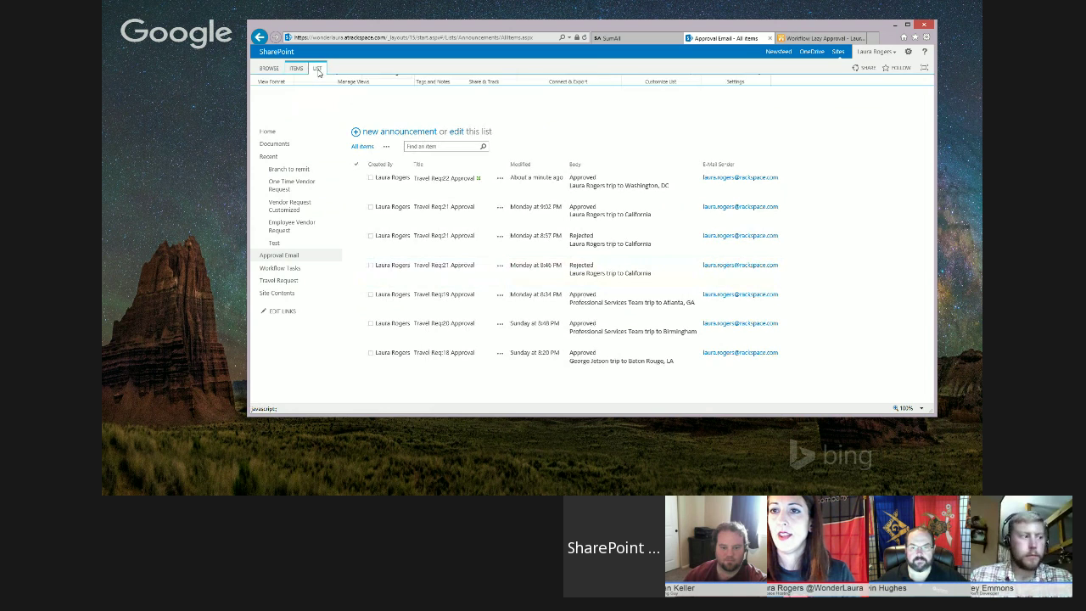
- Open the Approval Email list's incoming e-mail settings and maximize the browser to view them
click(714, 93)
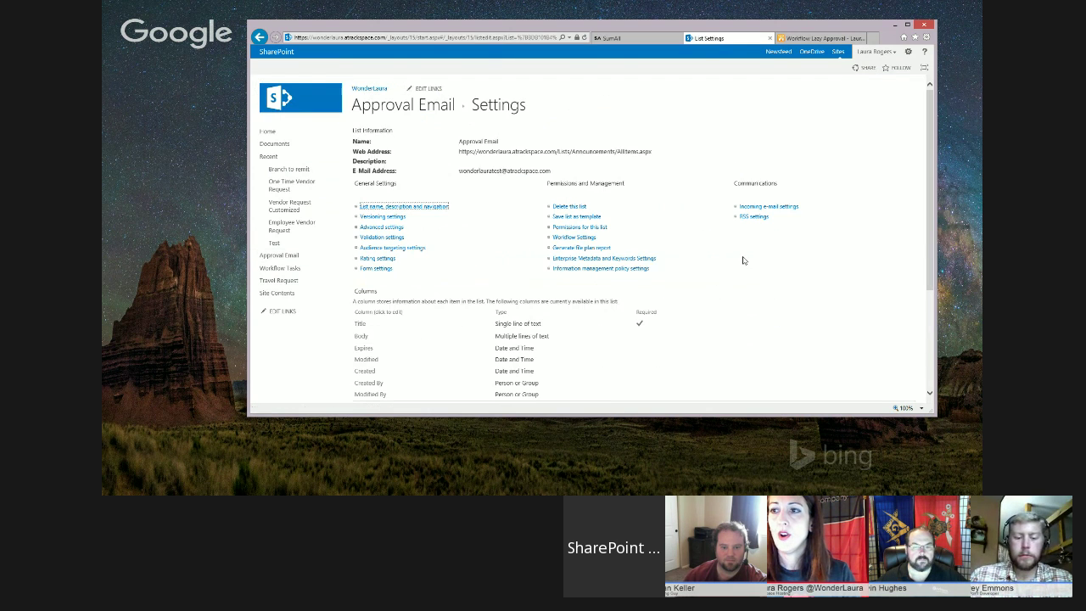
click(785, 207)
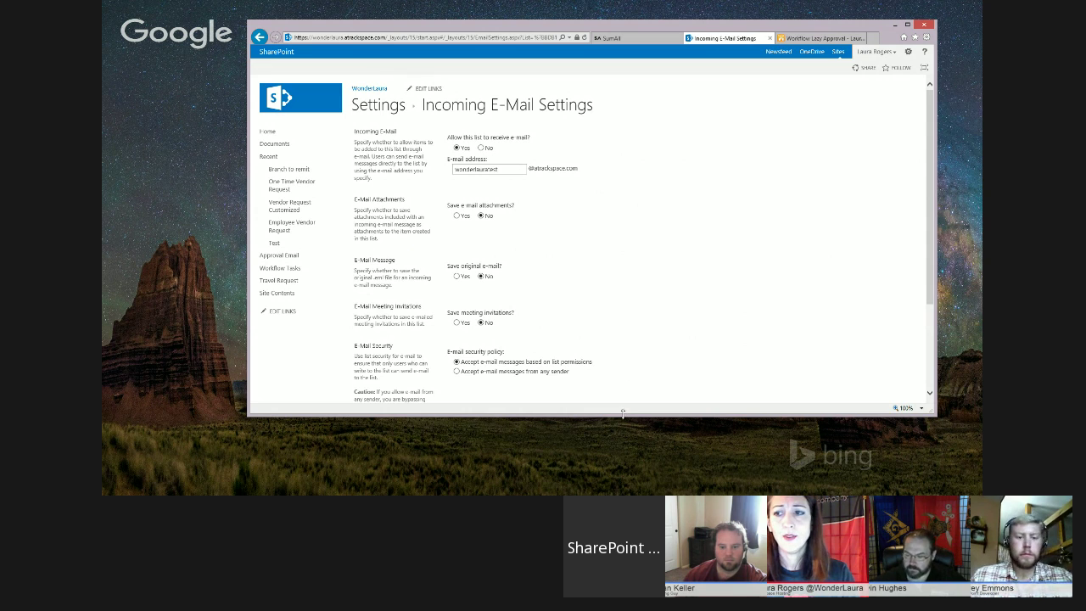
drag(621, 416, 622, 465)
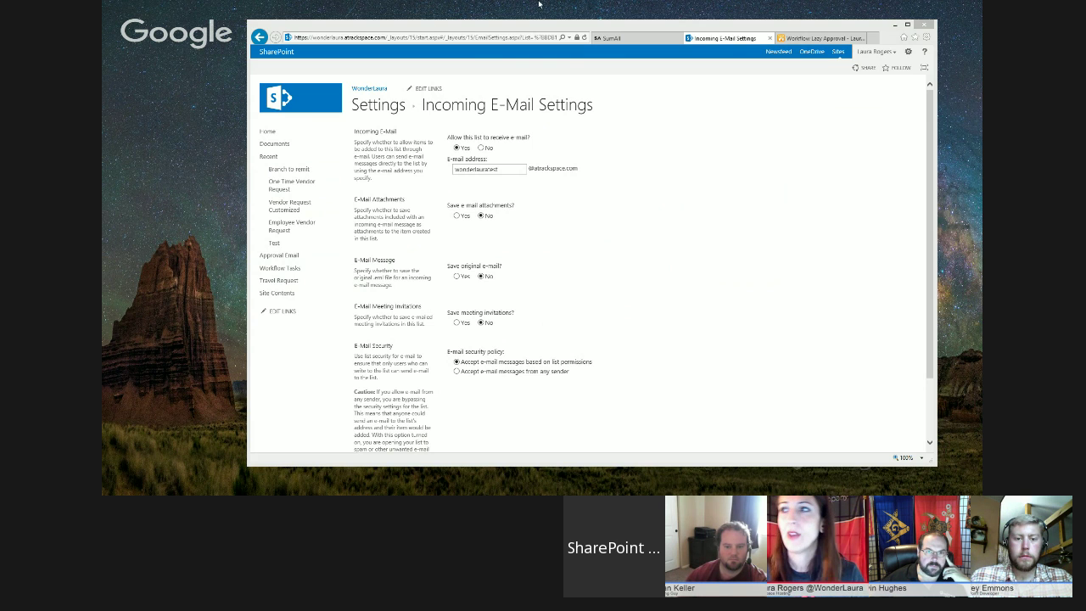
click(908, 24)
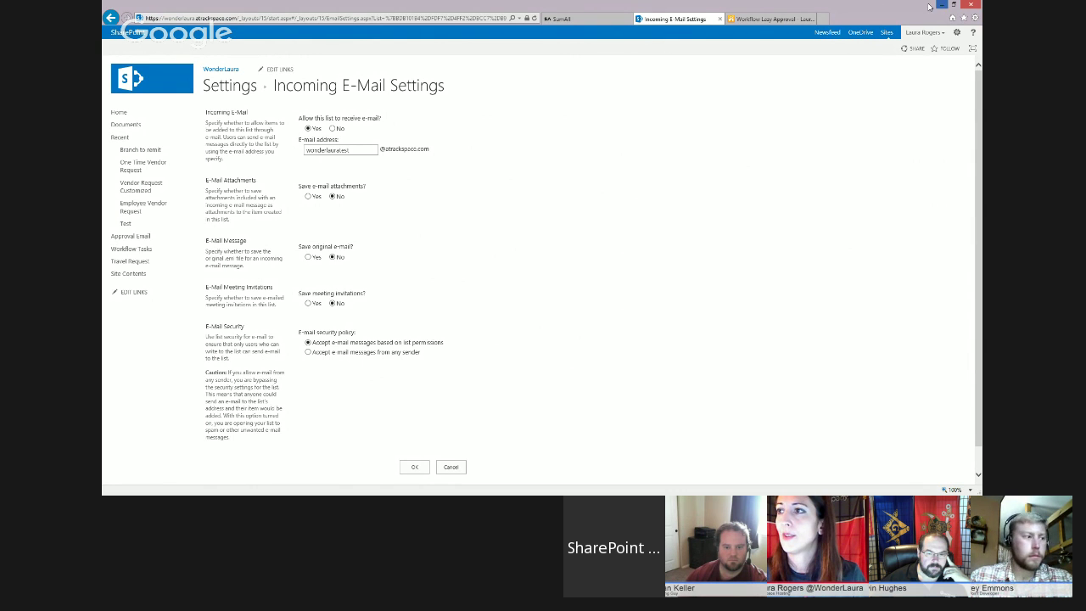
click(955, 5)
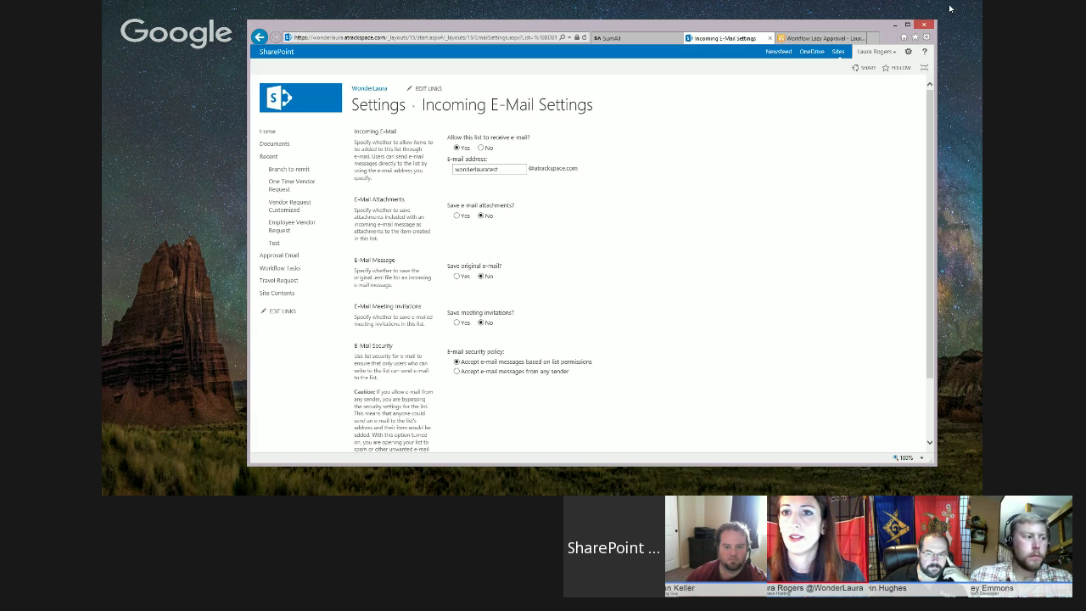
key(alt+Tab)
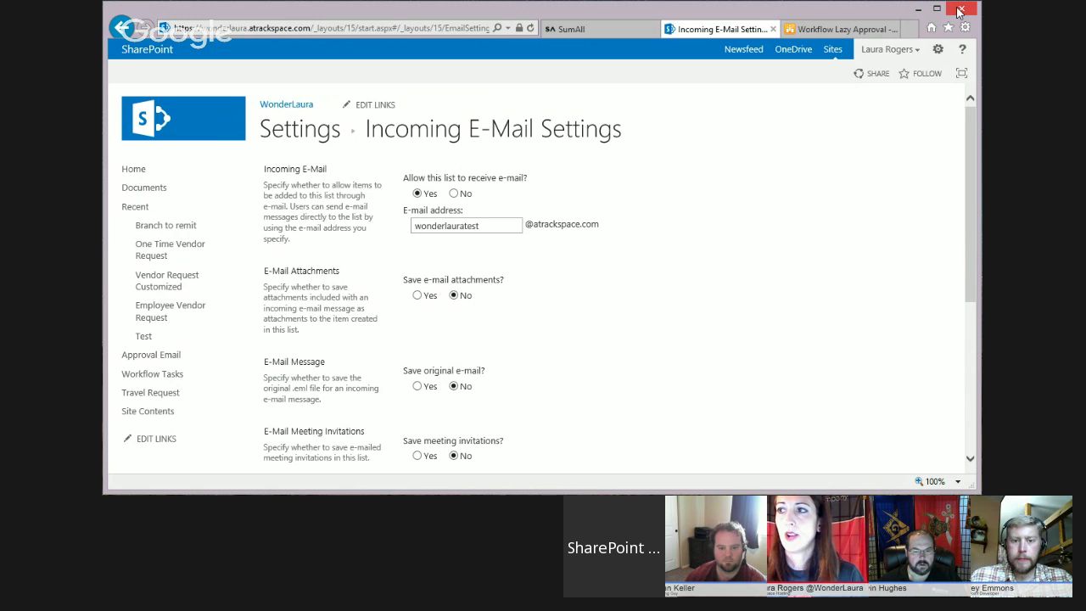
click(937, 49)
- Browse the Apps you can add page, then go back to Incoming E-Mail Settings
click(897, 123)
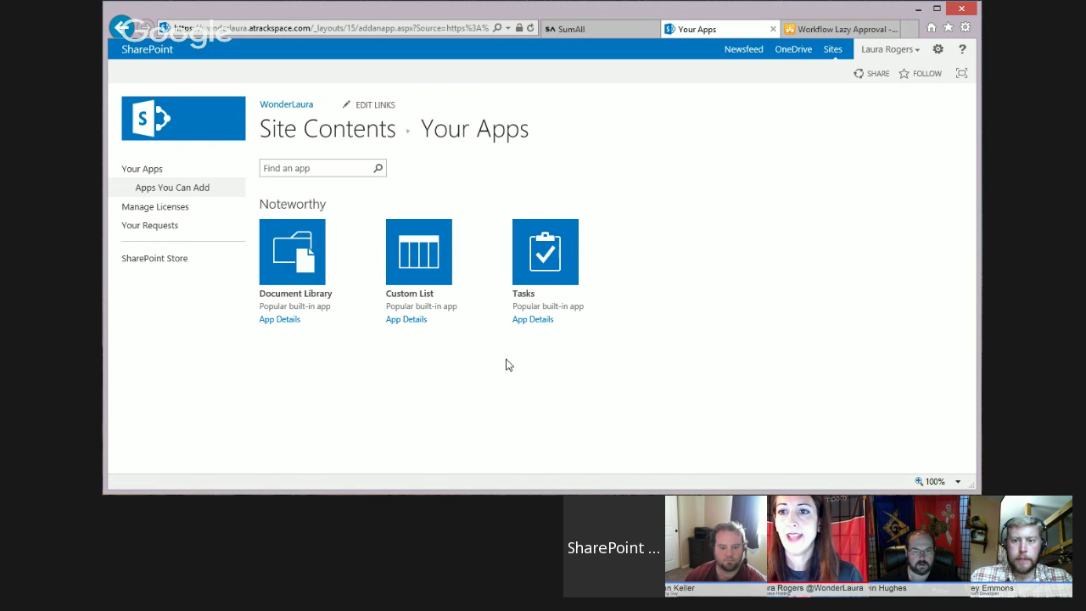
scroll(638, 338, down, 3)
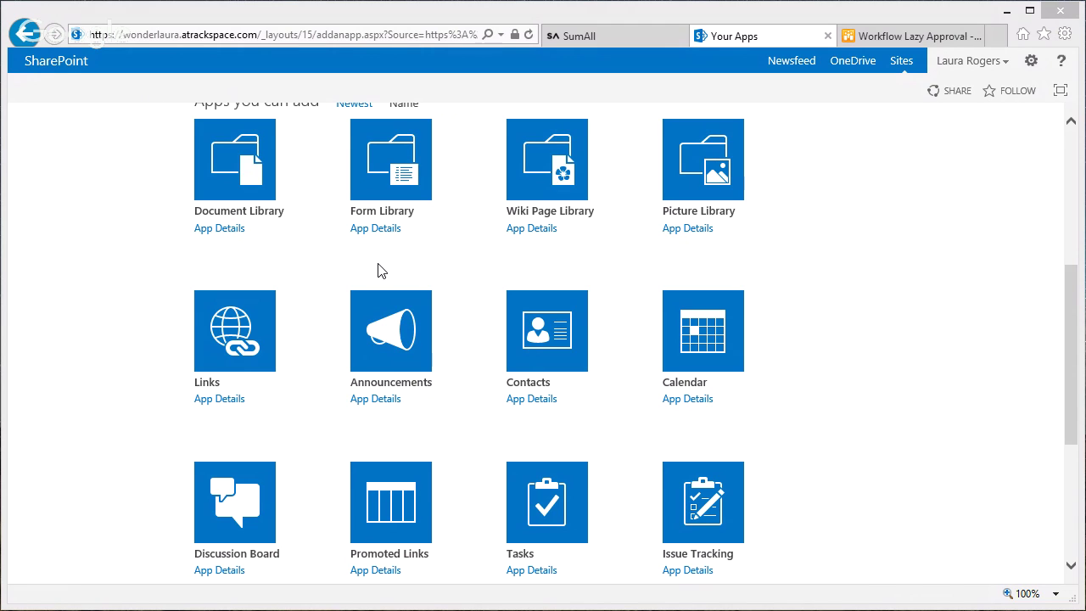
scroll(1073, 174, up, 1)
scroll(1073, 174, up, 4)
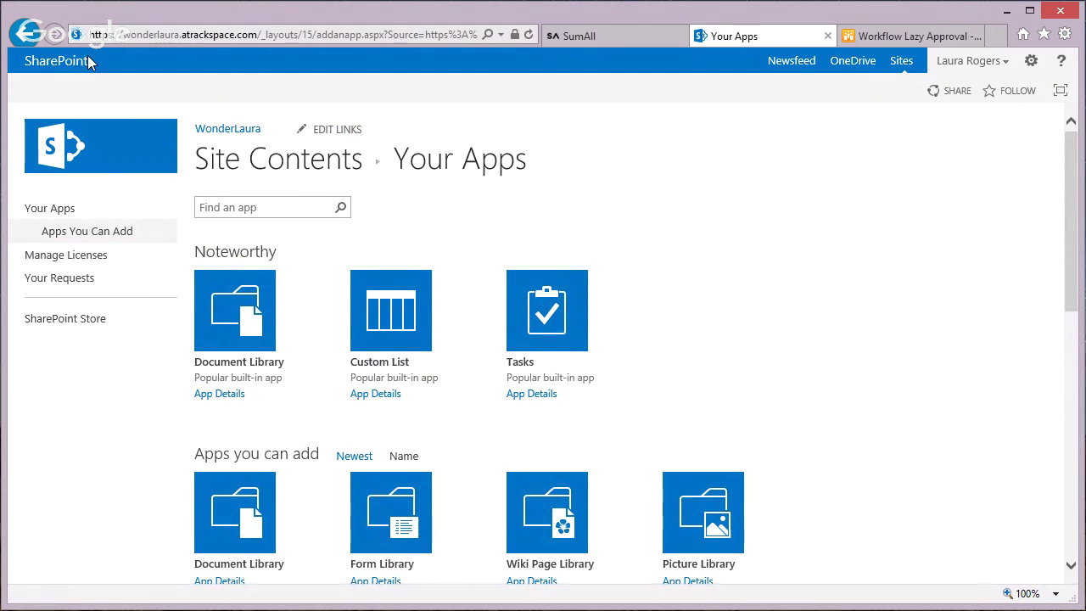
click(31, 33)
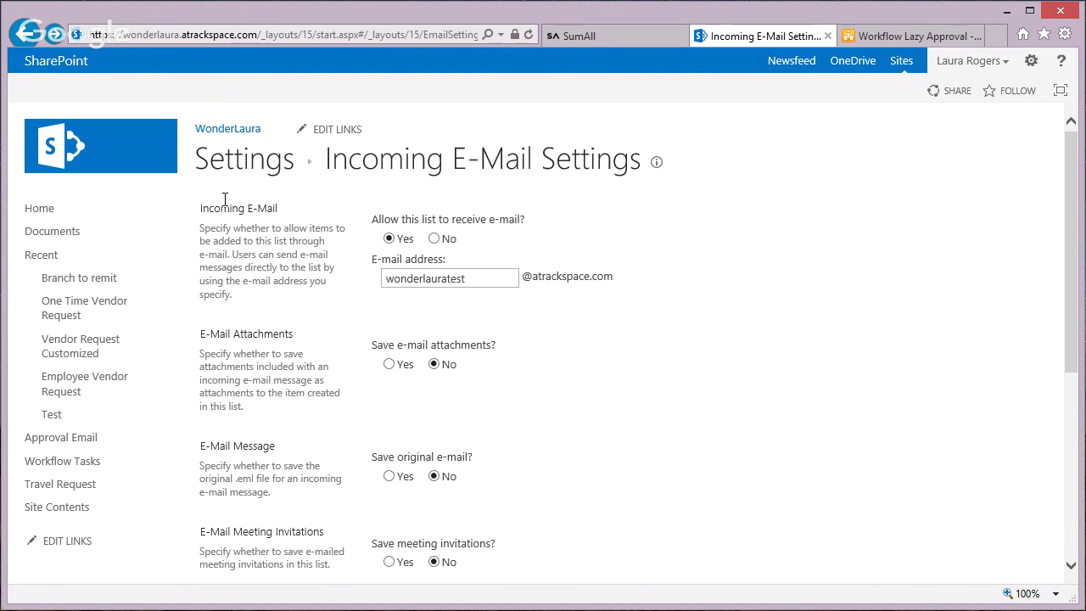
- Reopen Approval Email's incoming e-mail settings, review the E-Mail Security options, and cancel without changes
click(69, 440)
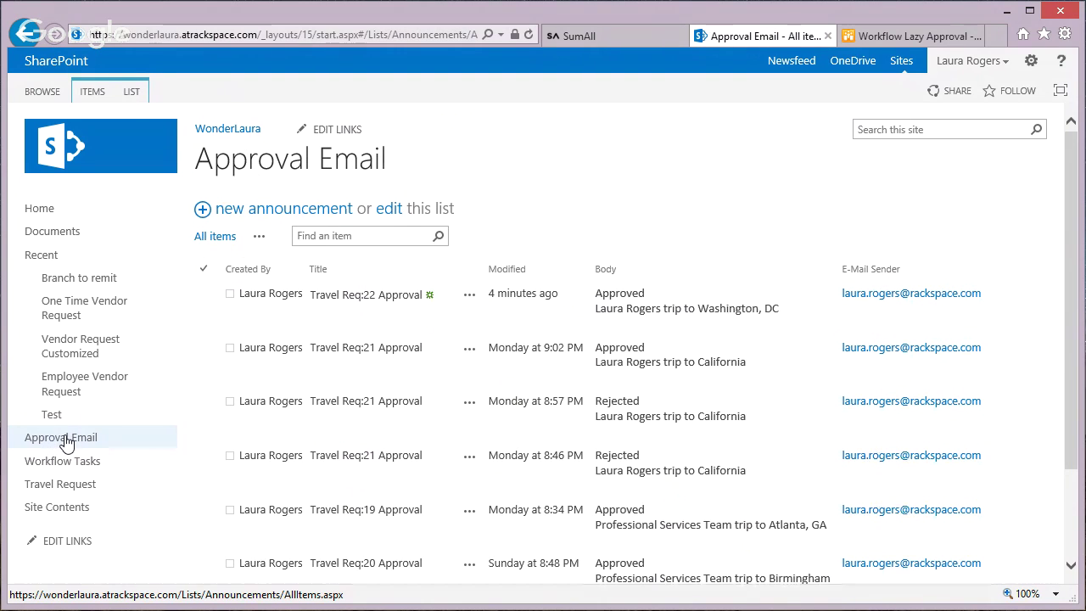
click(132, 92)
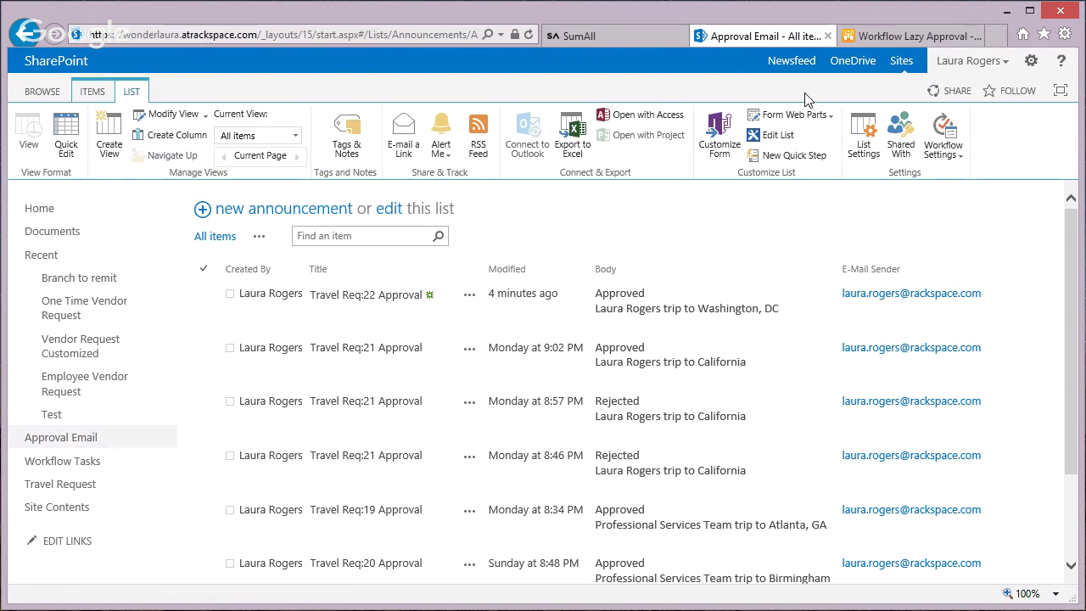
click(868, 150)
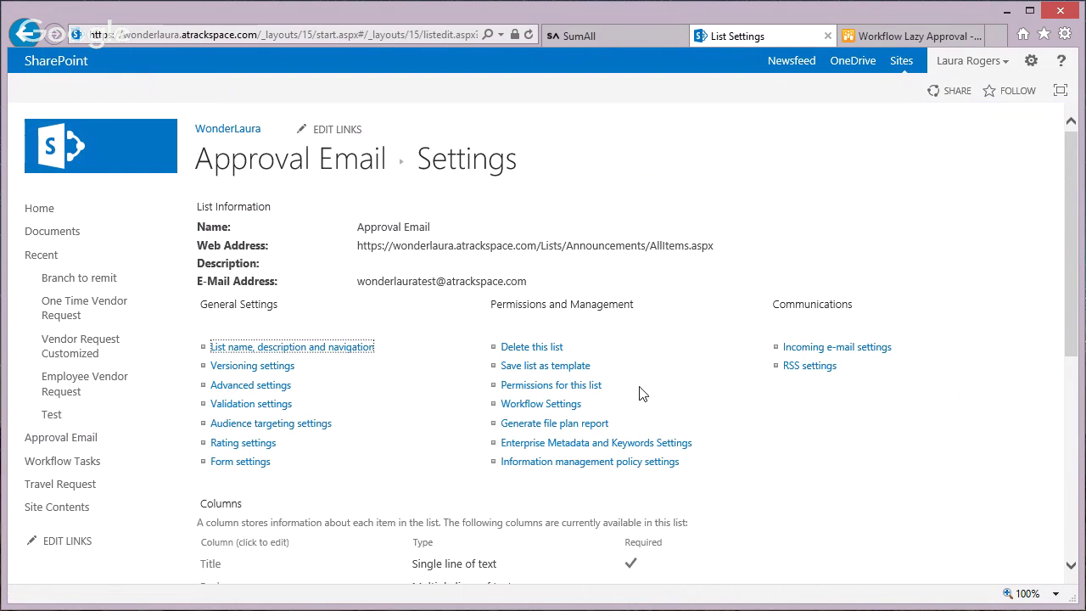
click(829, 350)
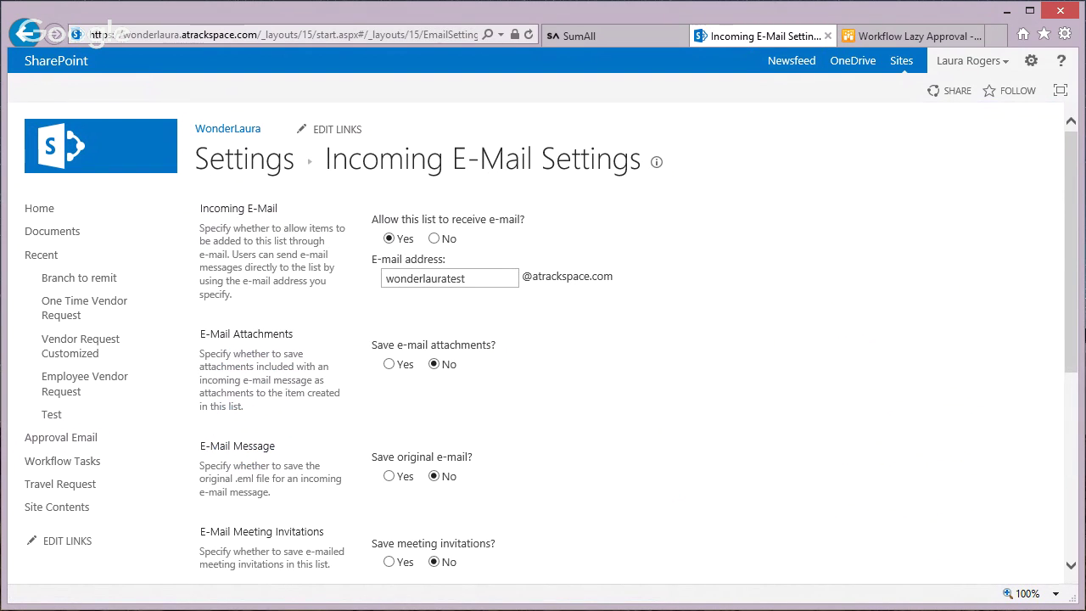
drag(1070, 328, 1062, 421)
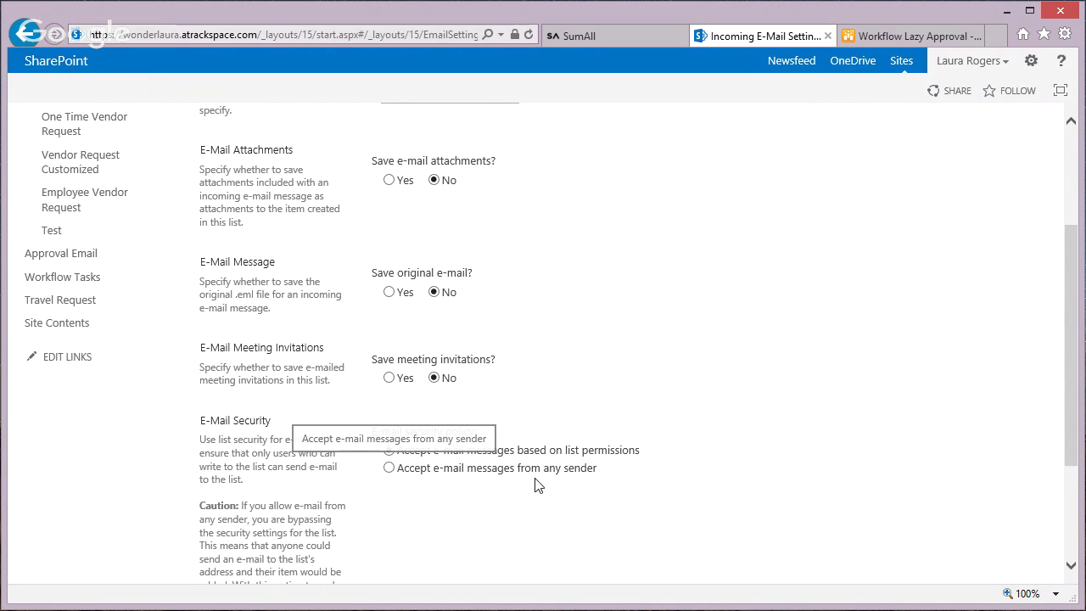
drag(1074, 450, 1074, 552)
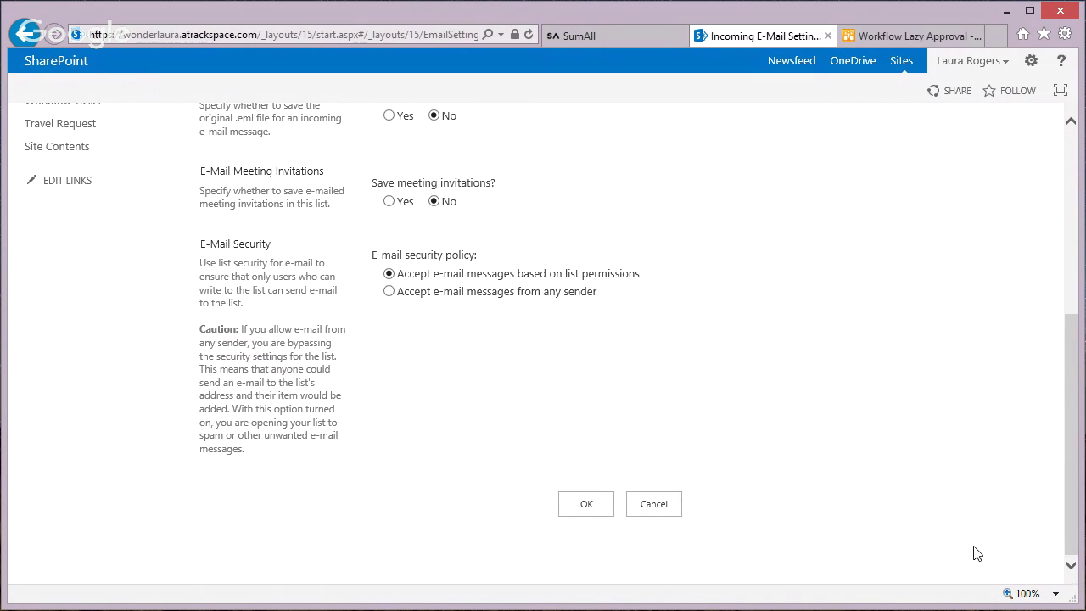
click(663, 504)
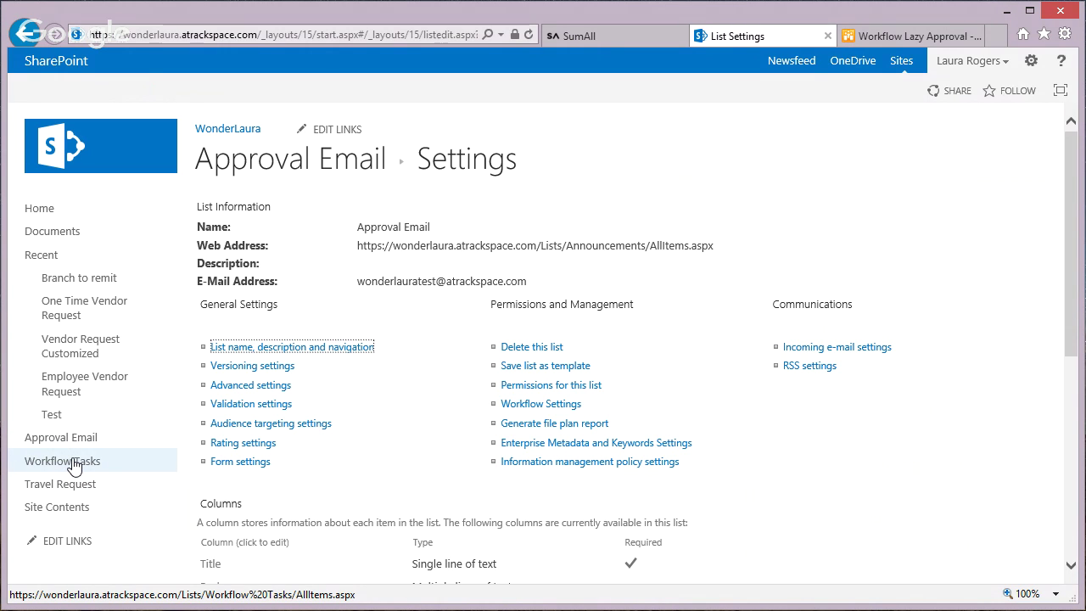
- Open the Travel Request list and bring the SharePoint Designer Wait for email workflow into view
click(75, 484)
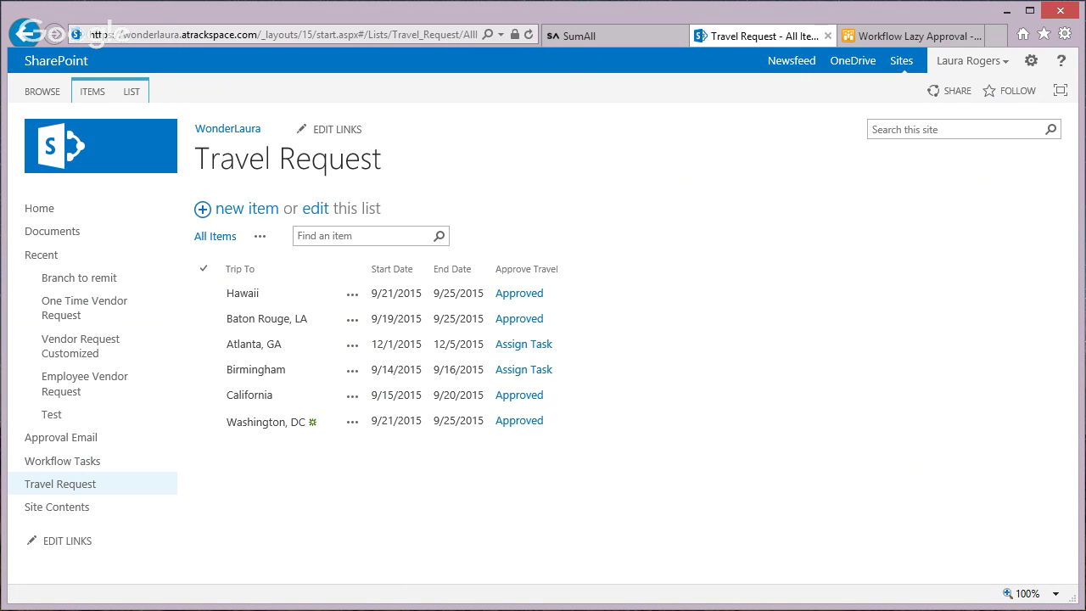
drag(0, 39, 645, 21)
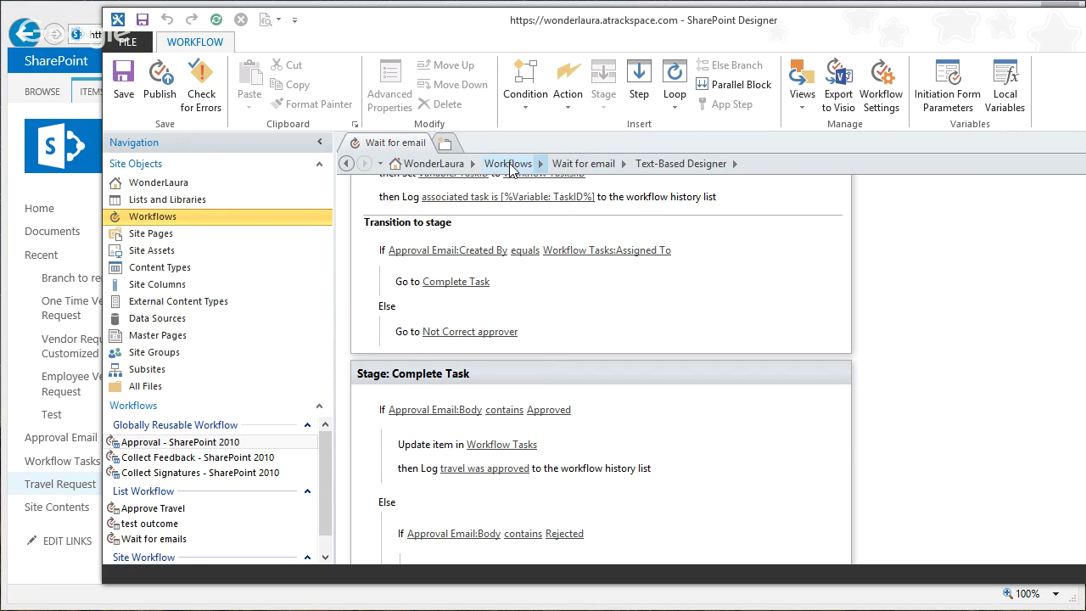
- Return to the site's Workflows list in SharePoint Designer and maximize its window
click(534, 159)
double_click(958, 21)
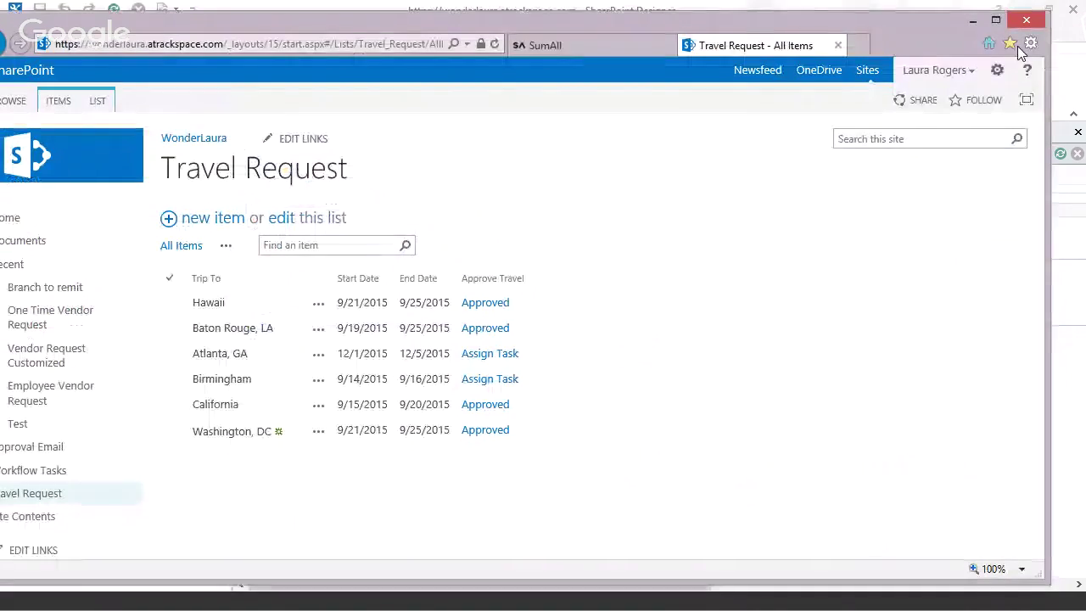
- Maximize the browser and create a Custom List app named 'Vacation Request'
click(996, 23)
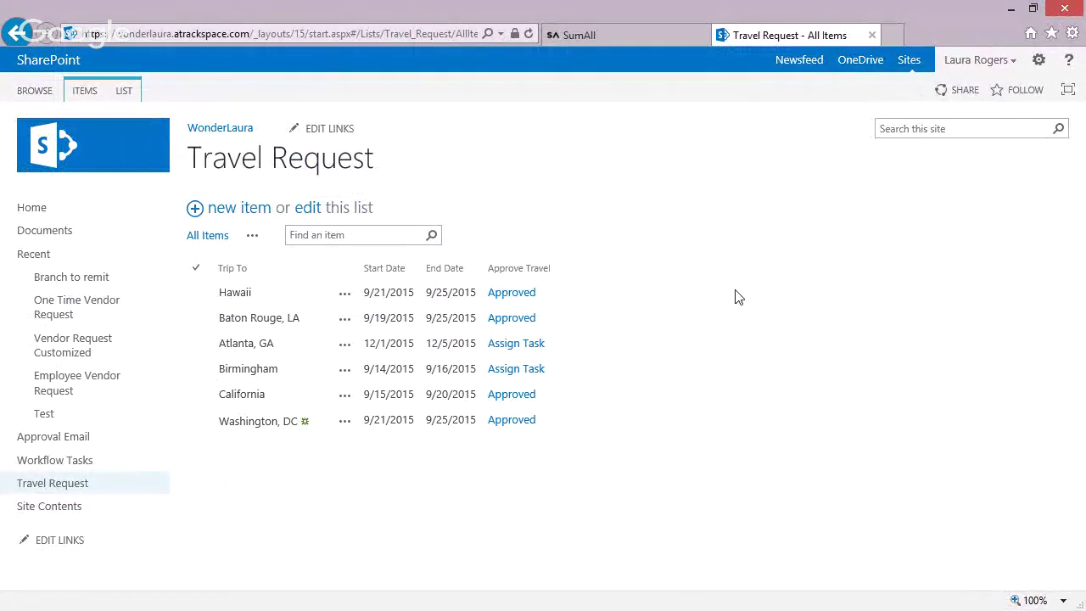
click(1039, 61)
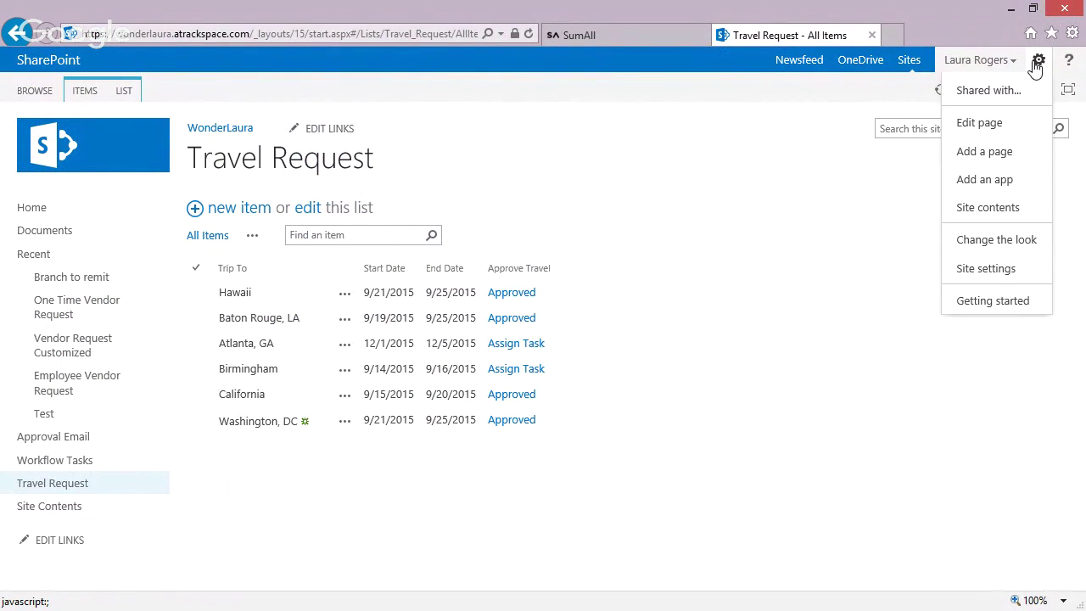
click(980, 180)
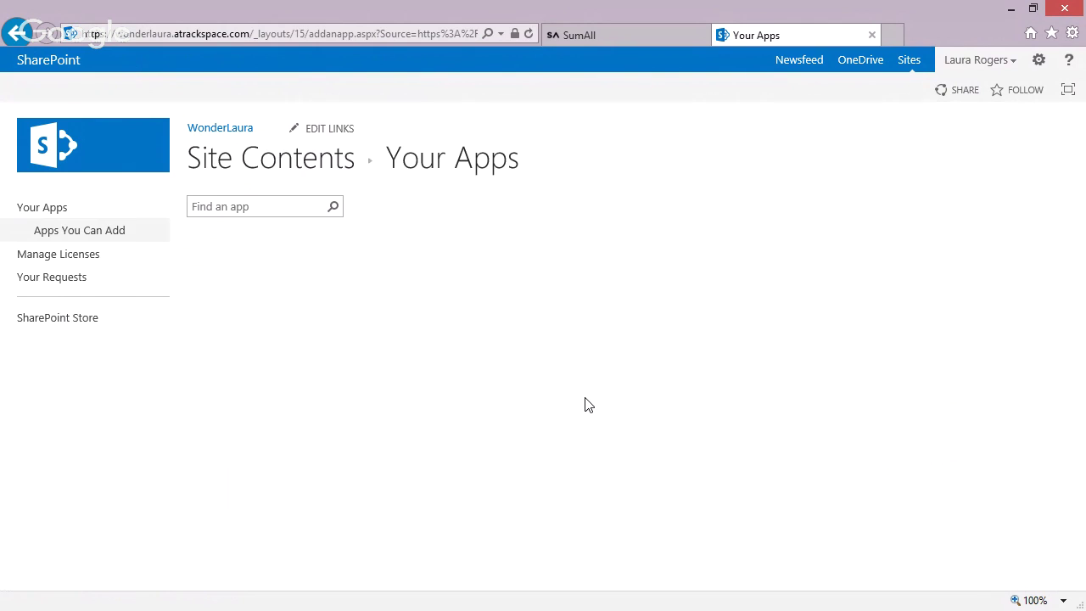
click(393, 301)
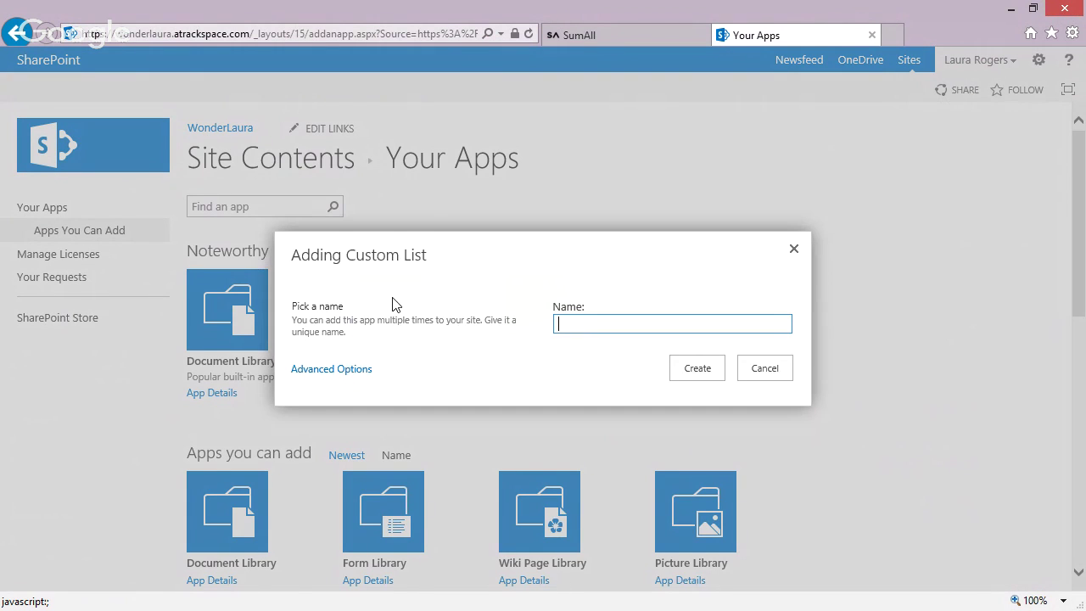
text(Vacation Request)
click(688, 378)
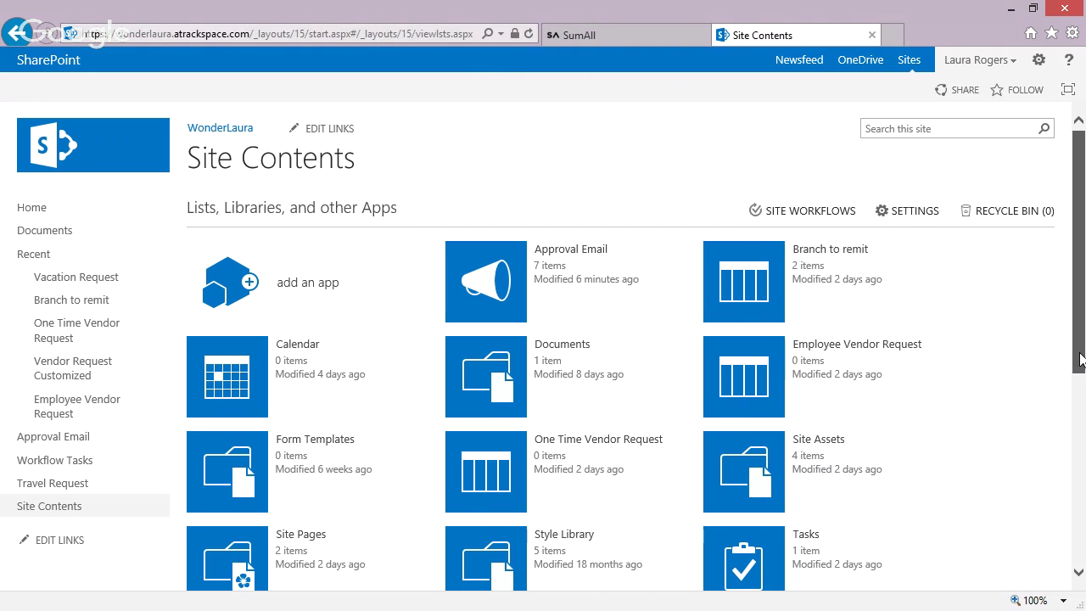
drag(1075, 300, 1074, 451)
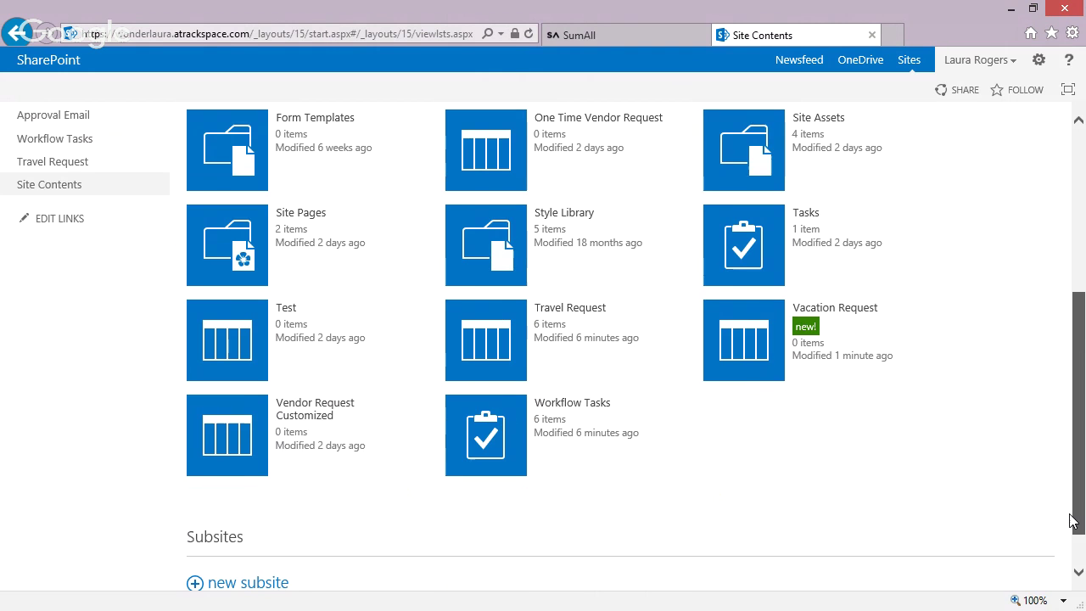
- Open the Vacation Request list and add a Date and Time column named Start
click(733, 341)
click(123, 90)
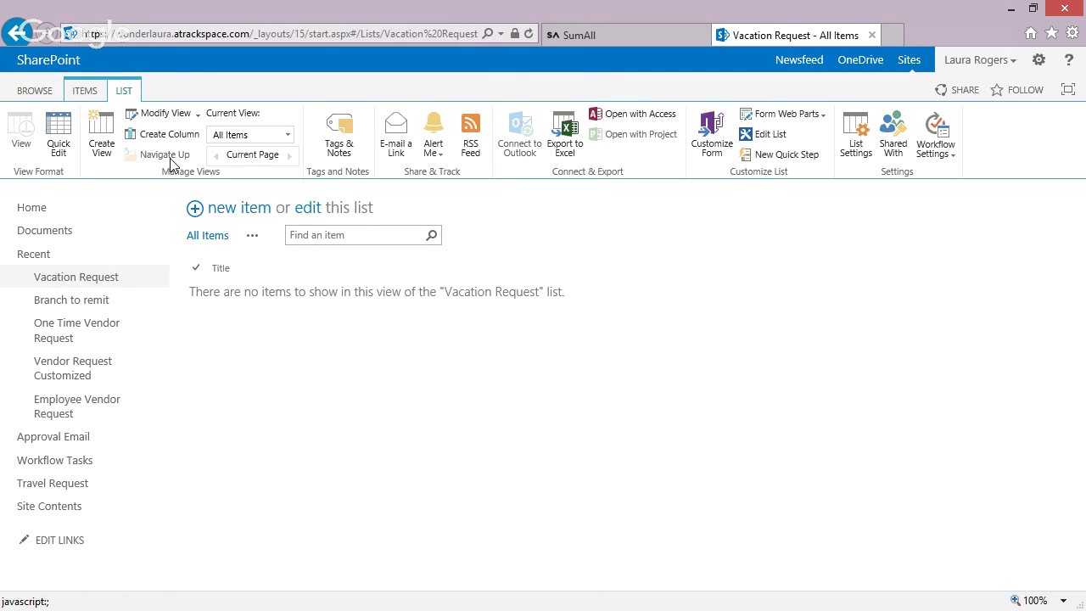
click(157, 136)
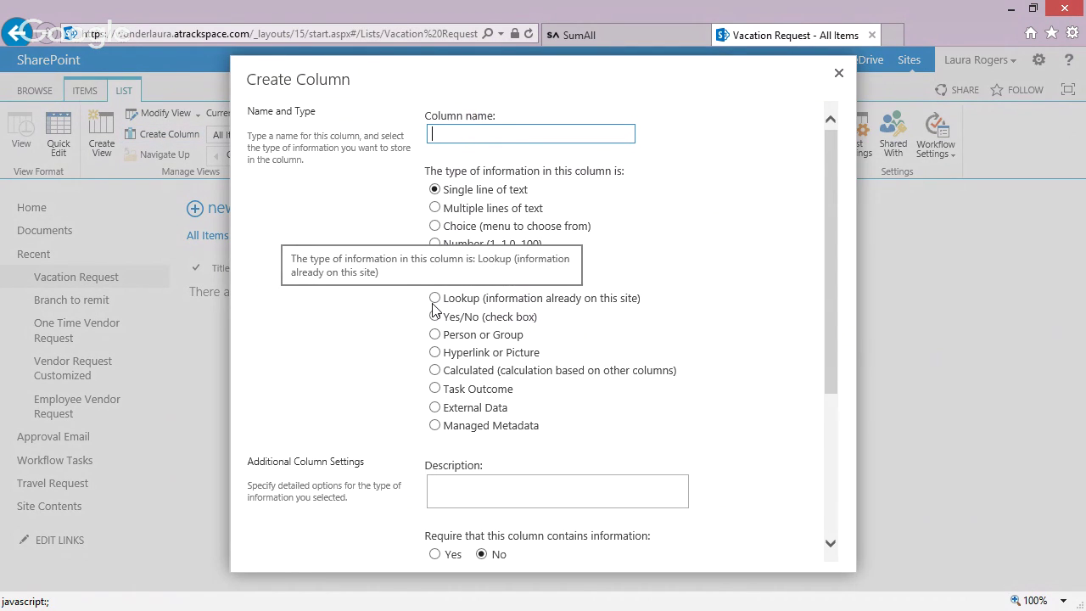
text(Start)
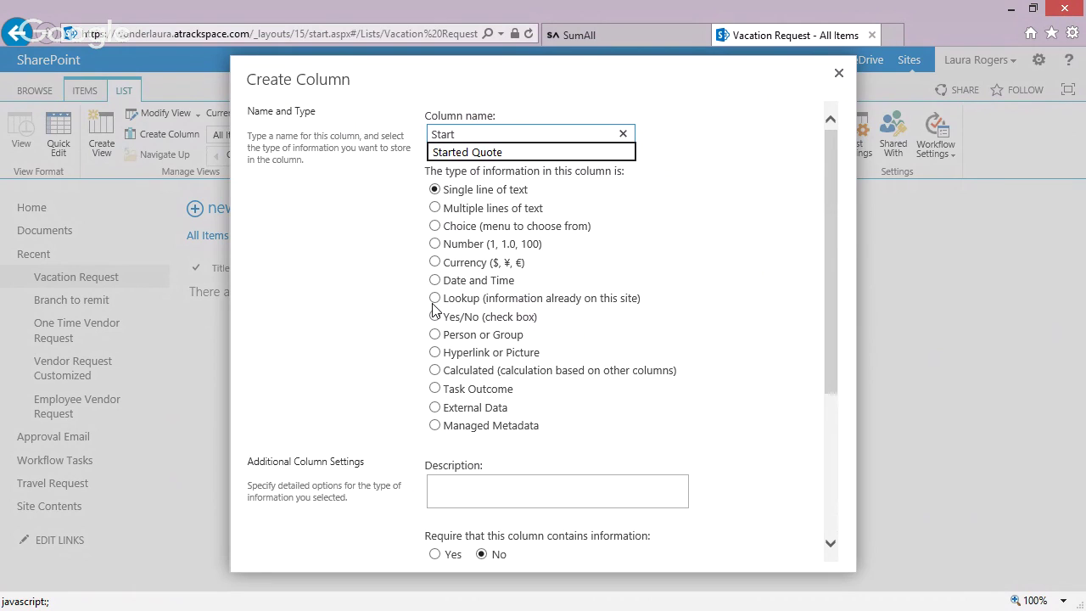
click(435, 279)
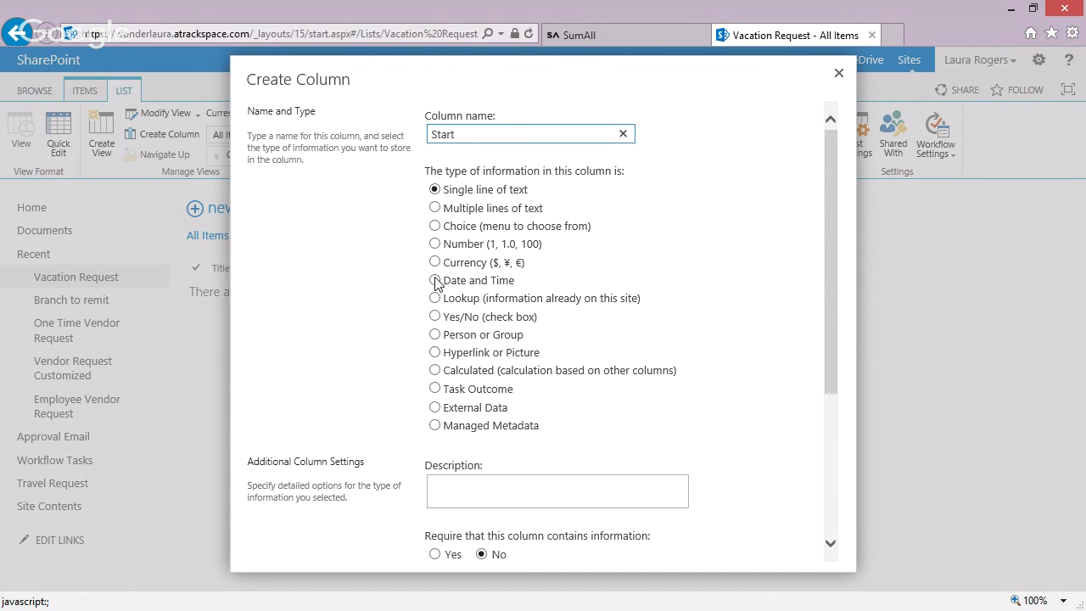
scroll(829, 442, down, 4)
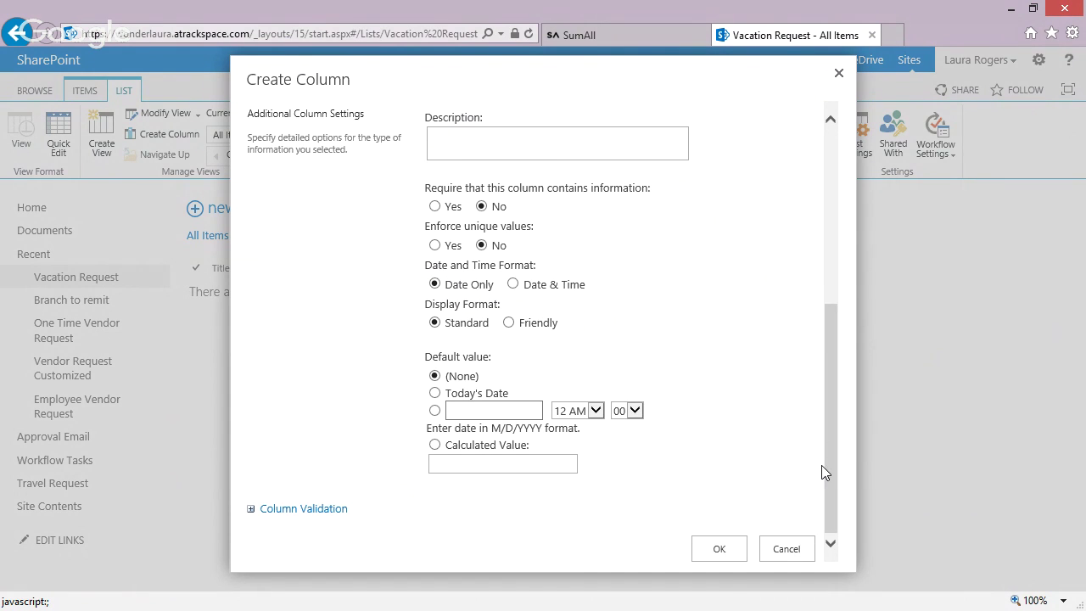
click(719, 551)
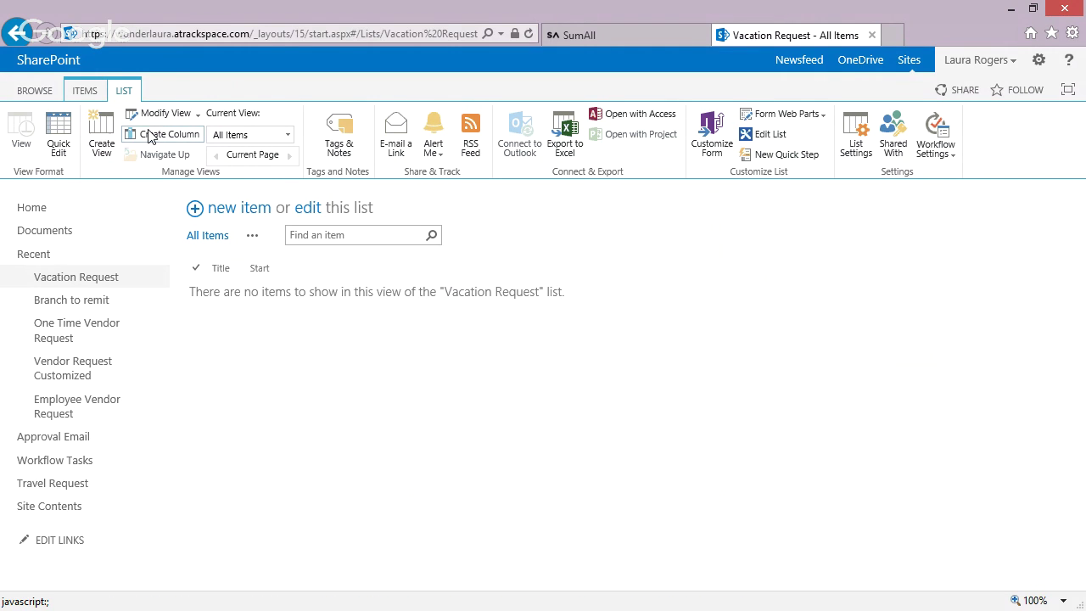
- Add a second Date and Time column named End
click(152, 135)
text(E)
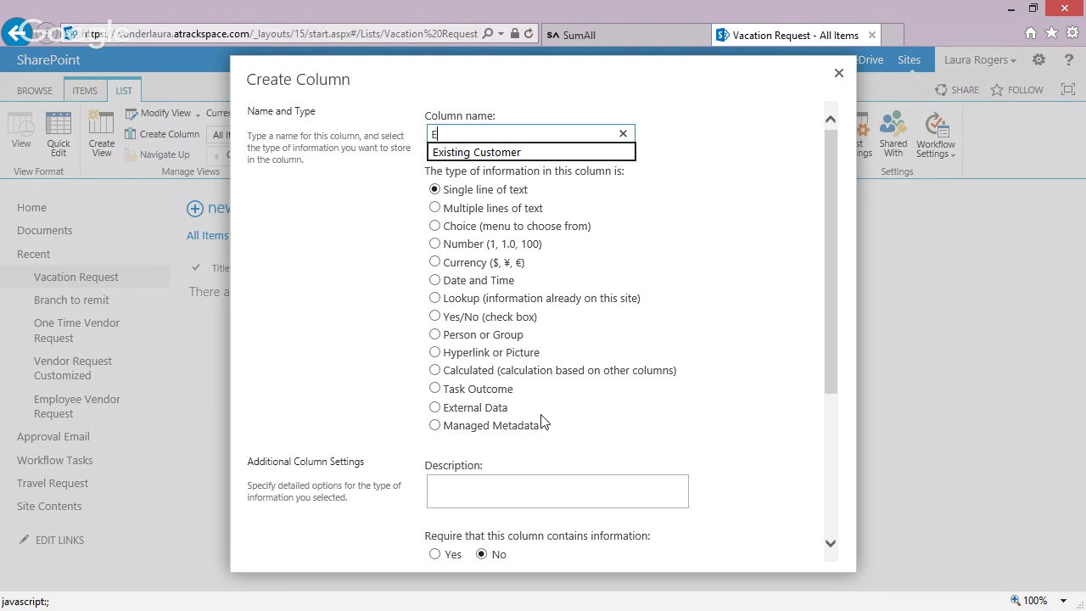
text(nd)
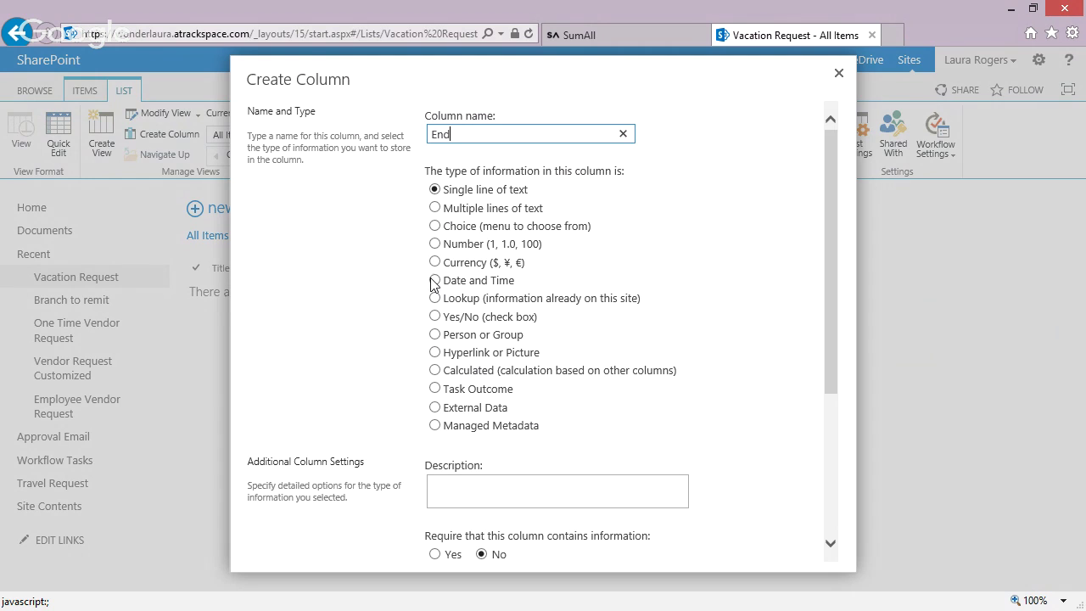
click(434, 280)
scroll(834, 517, down, 5)
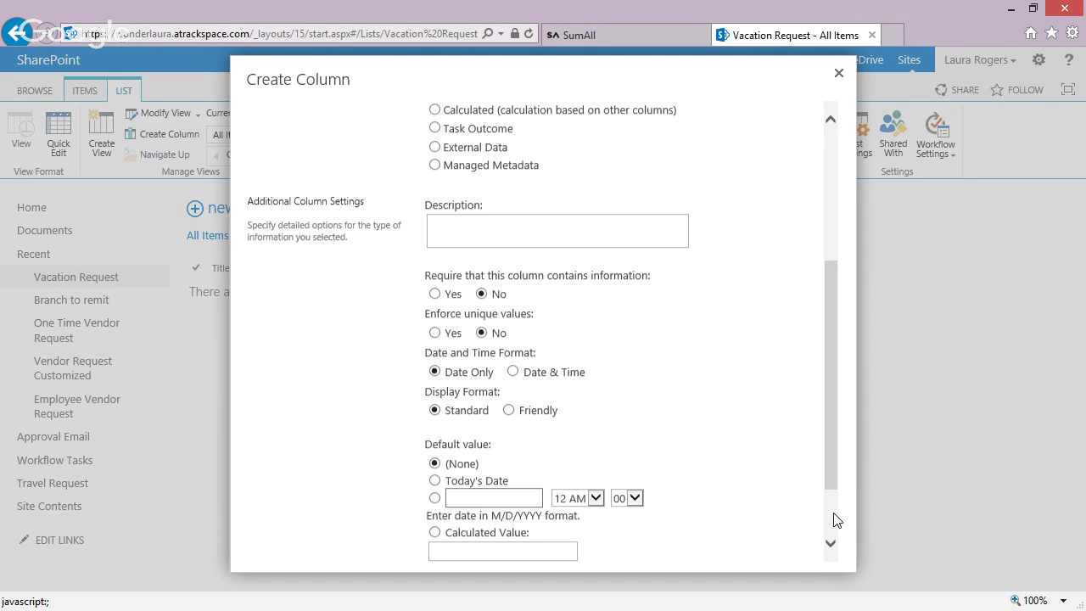
click(713, 550)
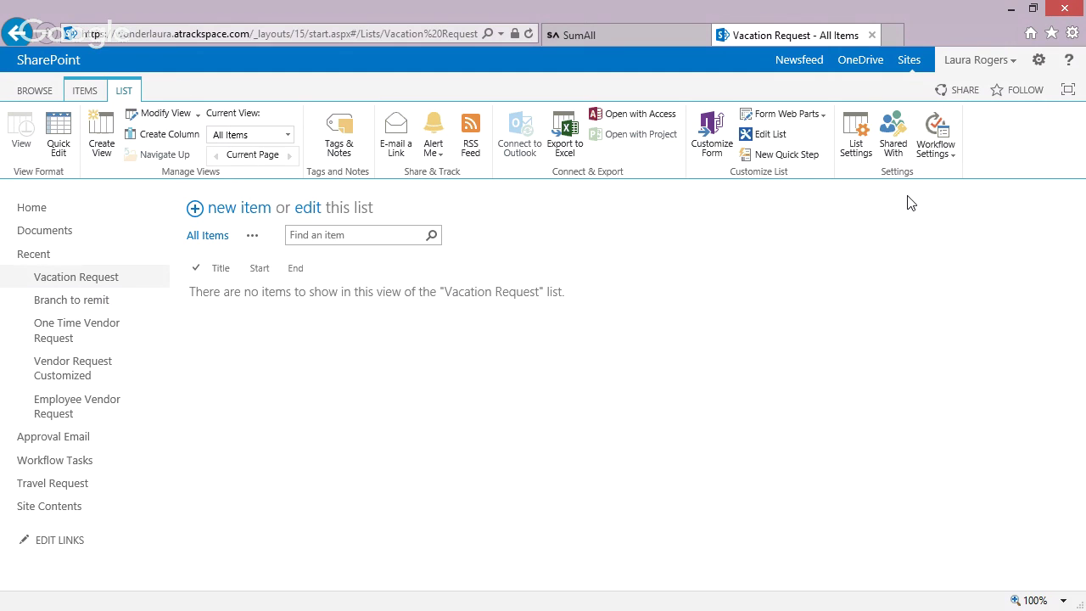
- Rename the list's Title column to Vacation Type, then return to SharePoint Designer
click(853, 151)
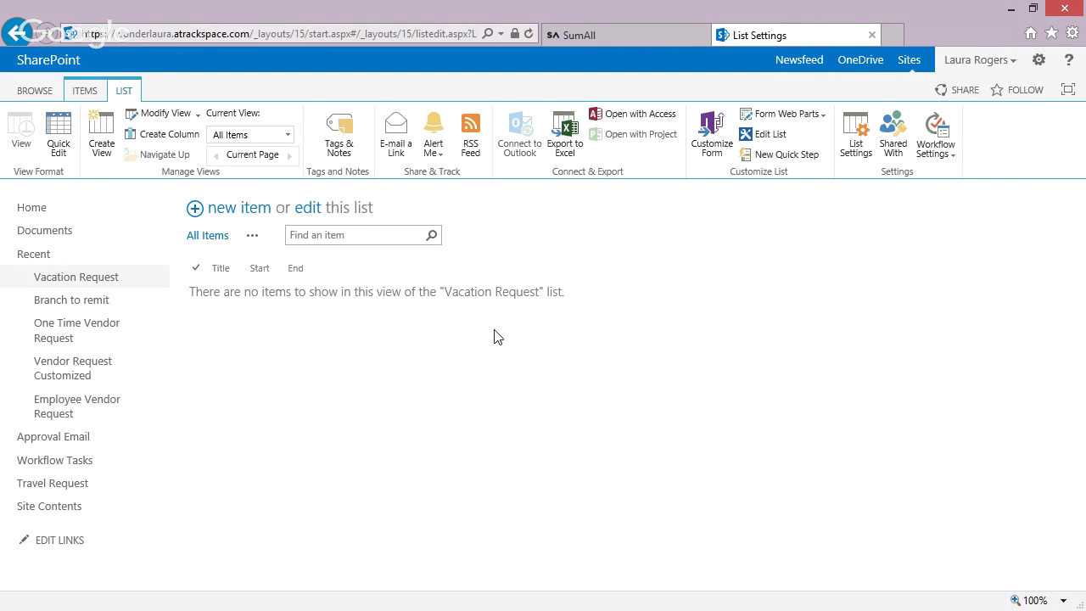
click(202, 553)
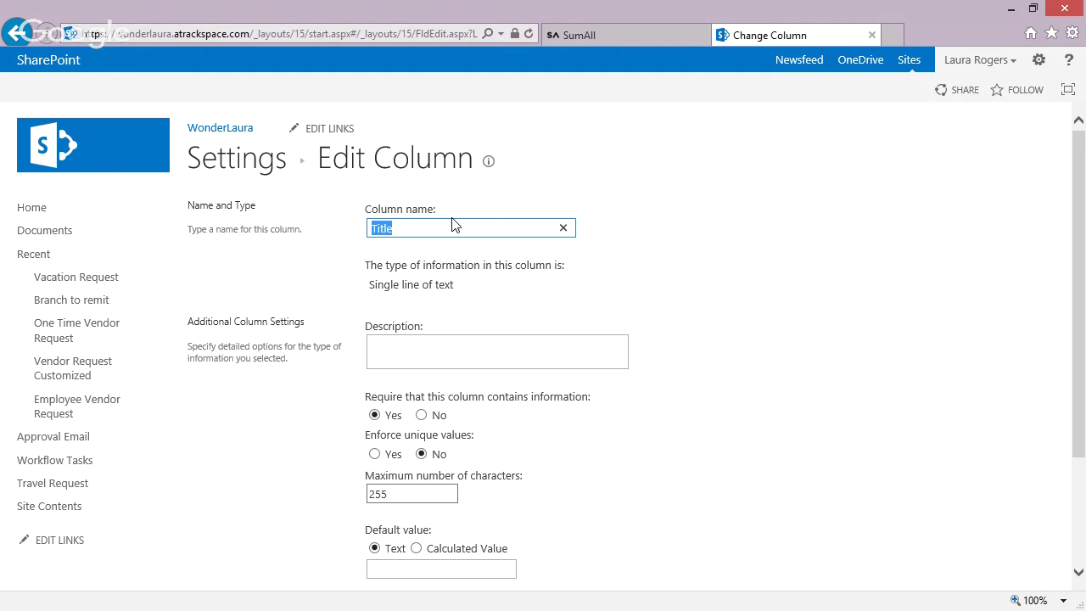
text(Vacation Type)
scroll(1078, 484, down, 3)
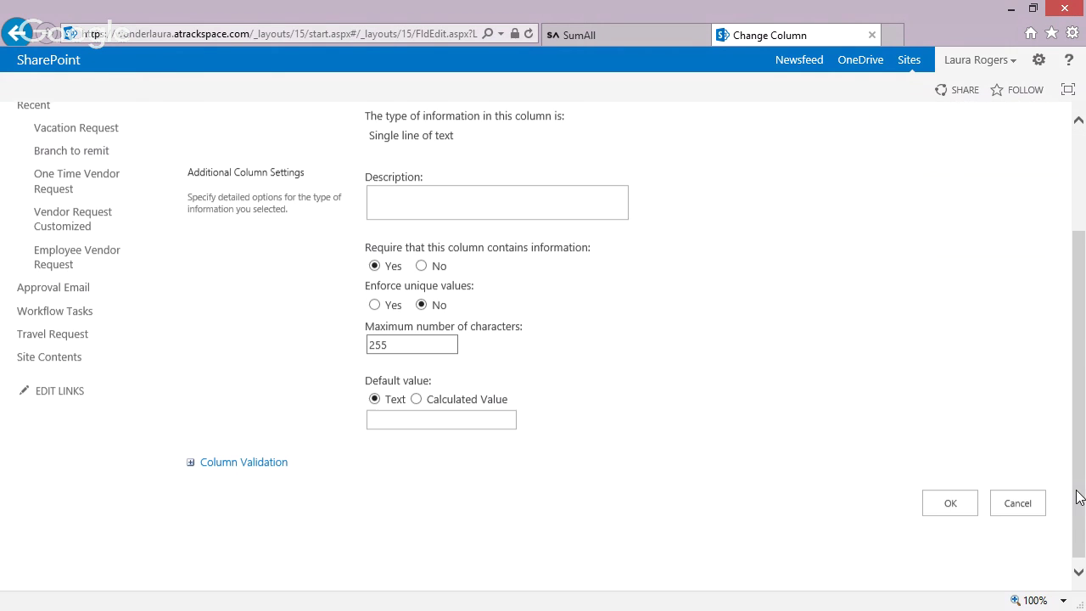
click(952, 499)
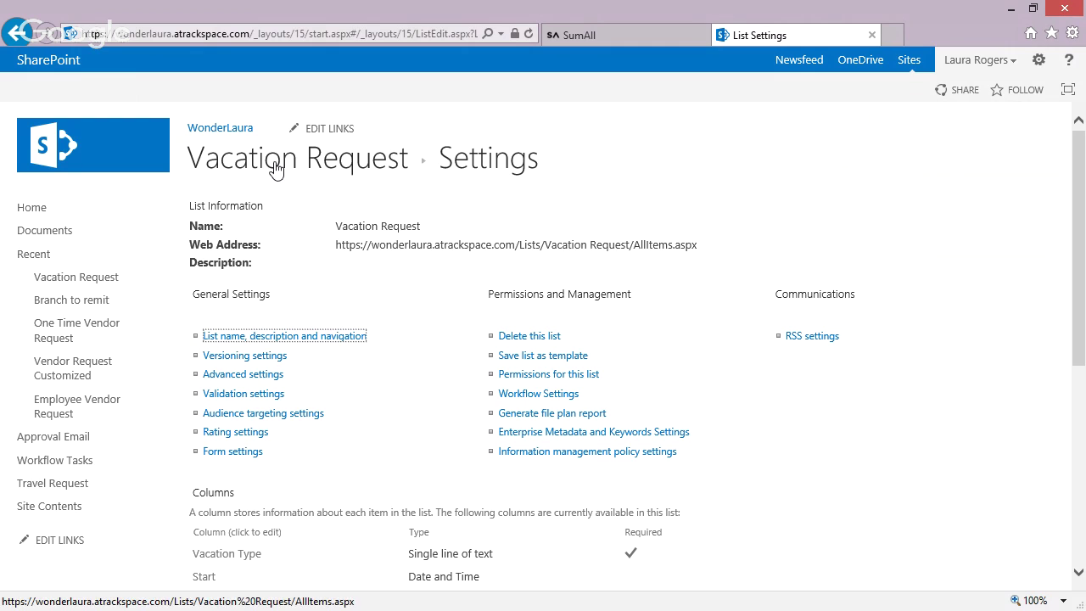
click(275, 169)
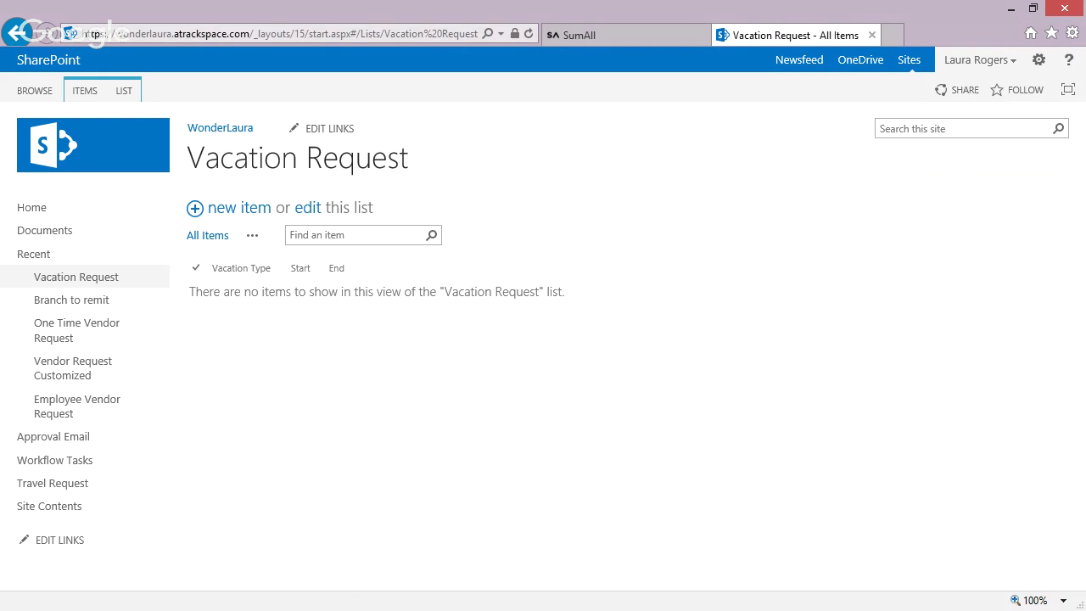
click(412, 608)
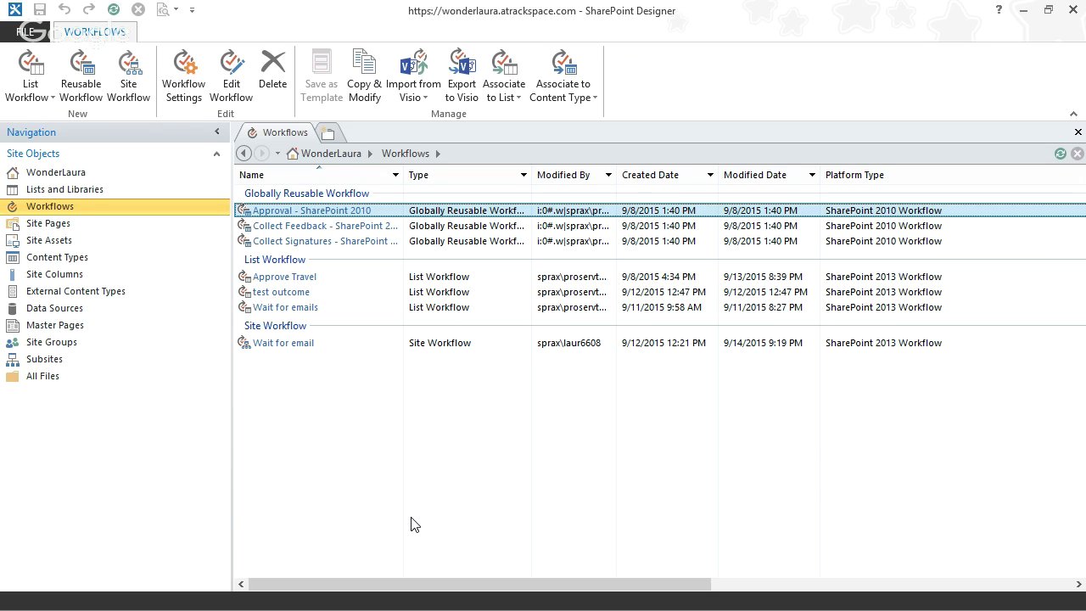
- Create a SharePoint 2013 list workflow 'New Vacation Request' on the Vacation Request list
click(34, 90)
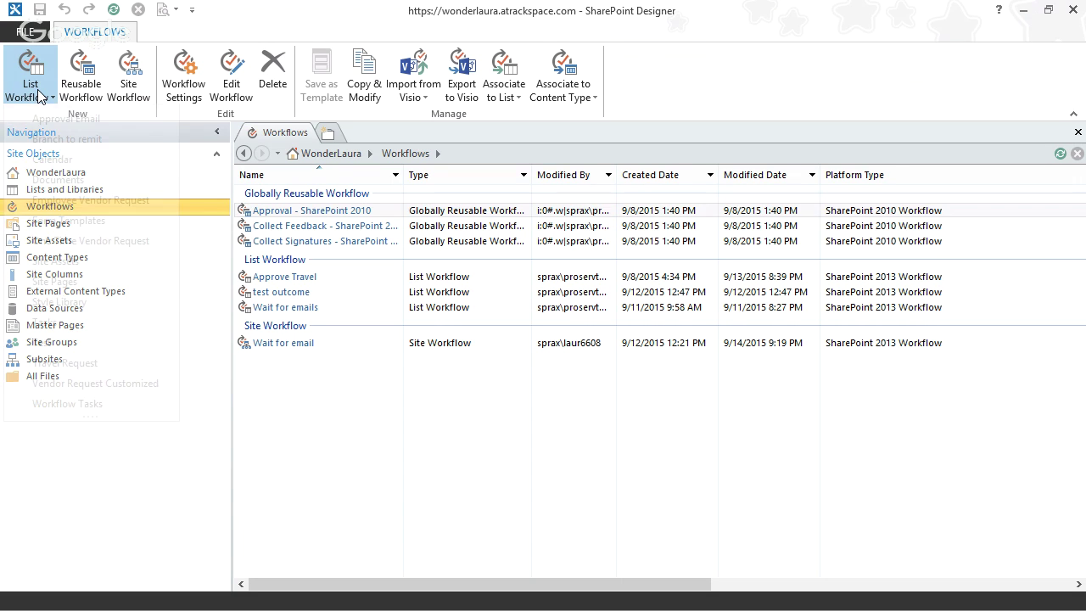
click(233, 20)
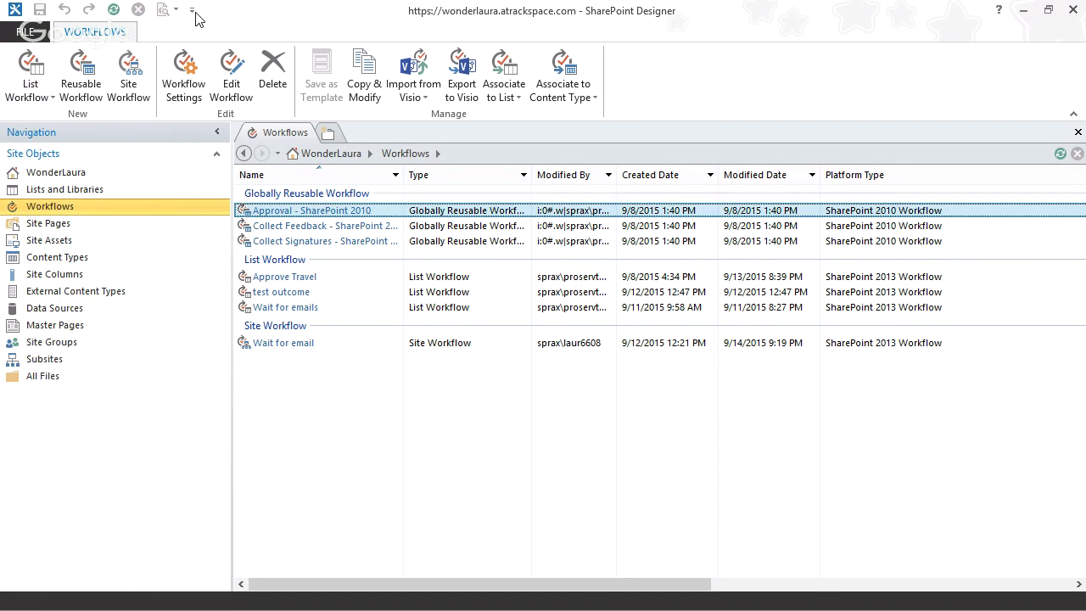
click(113, 9)
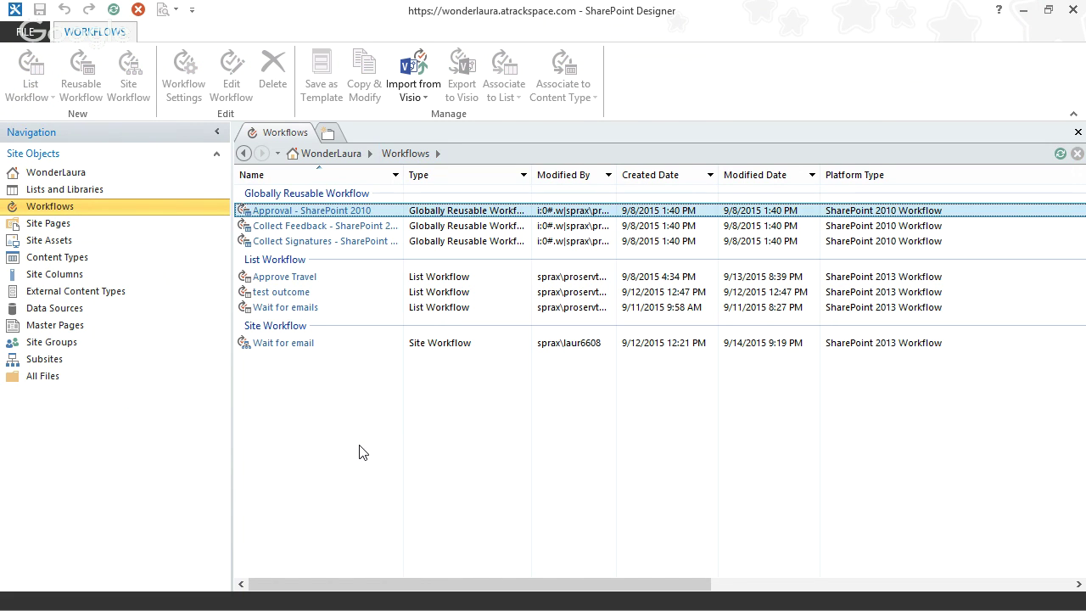
click(34, 97)
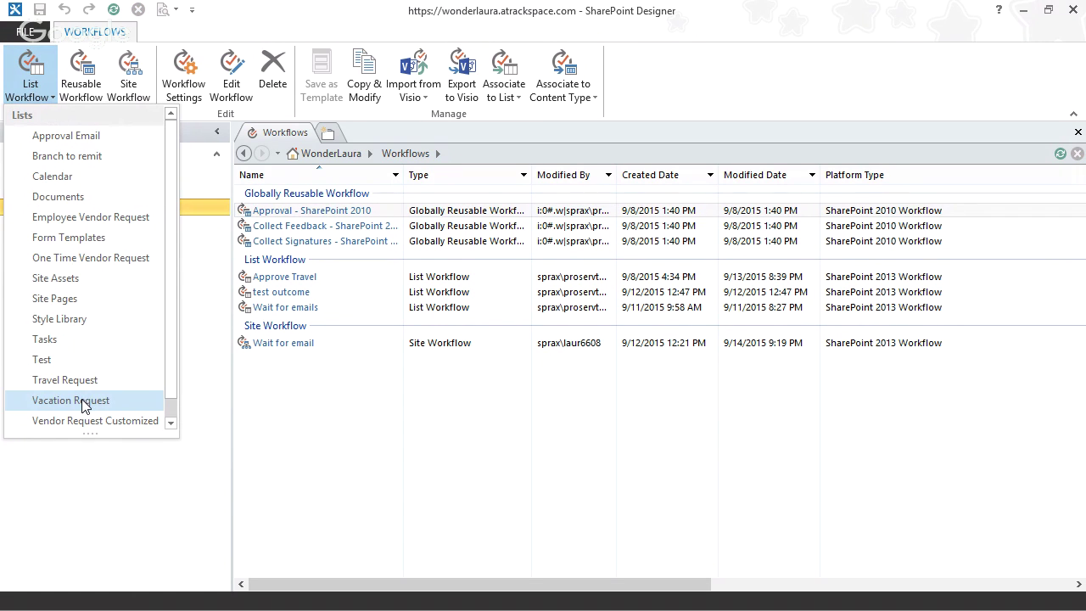
click(85, 400)
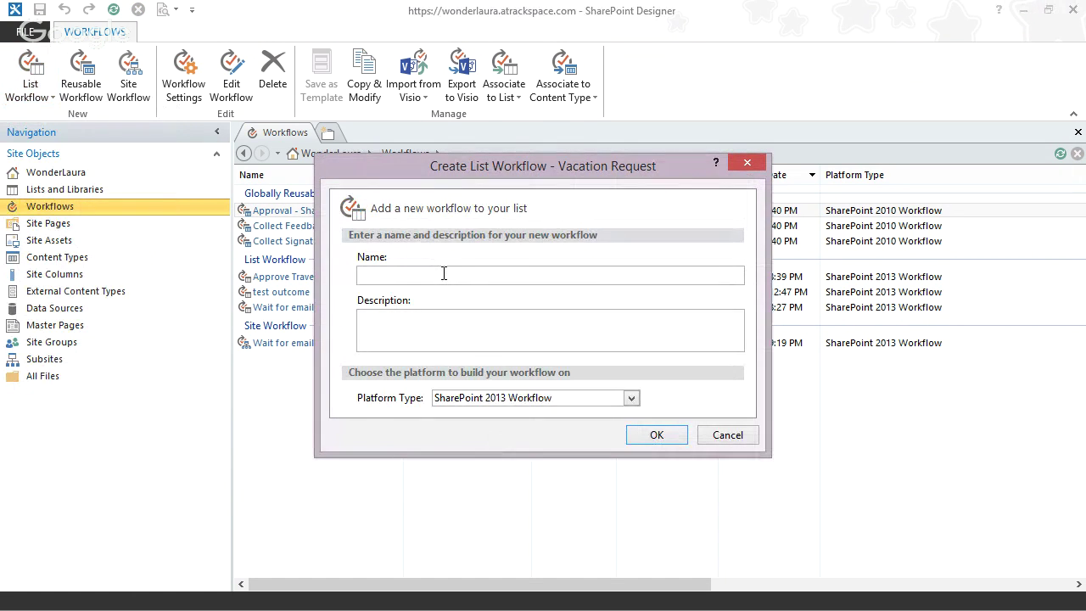
text(New Vacation Request)
click(646, 434)
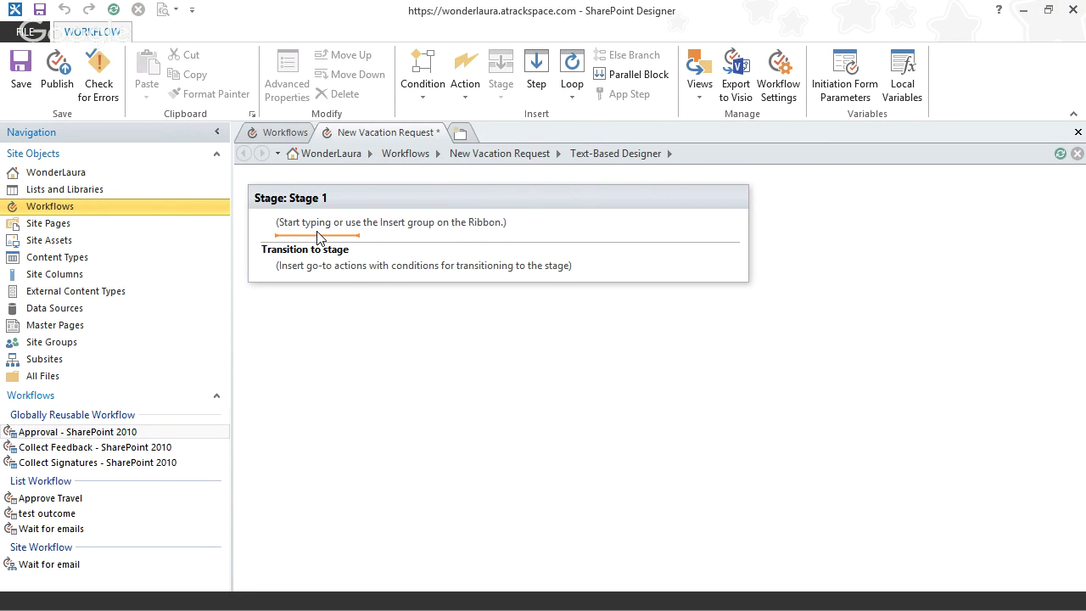
- Insert an Assign a task action into Stage 1 and open its 'this user' settings
text(task)
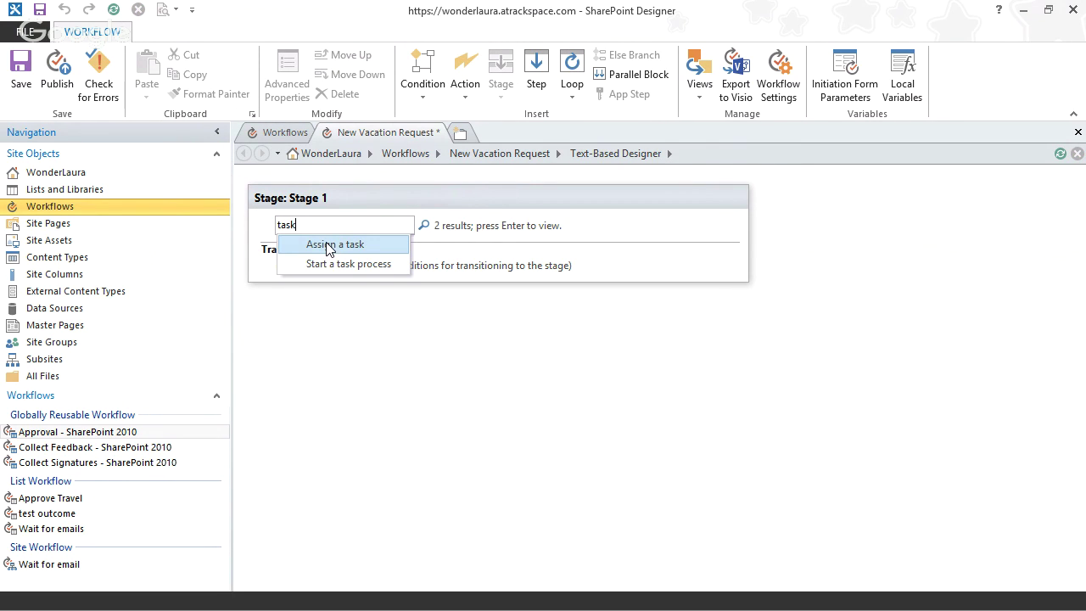
click(330, 246)
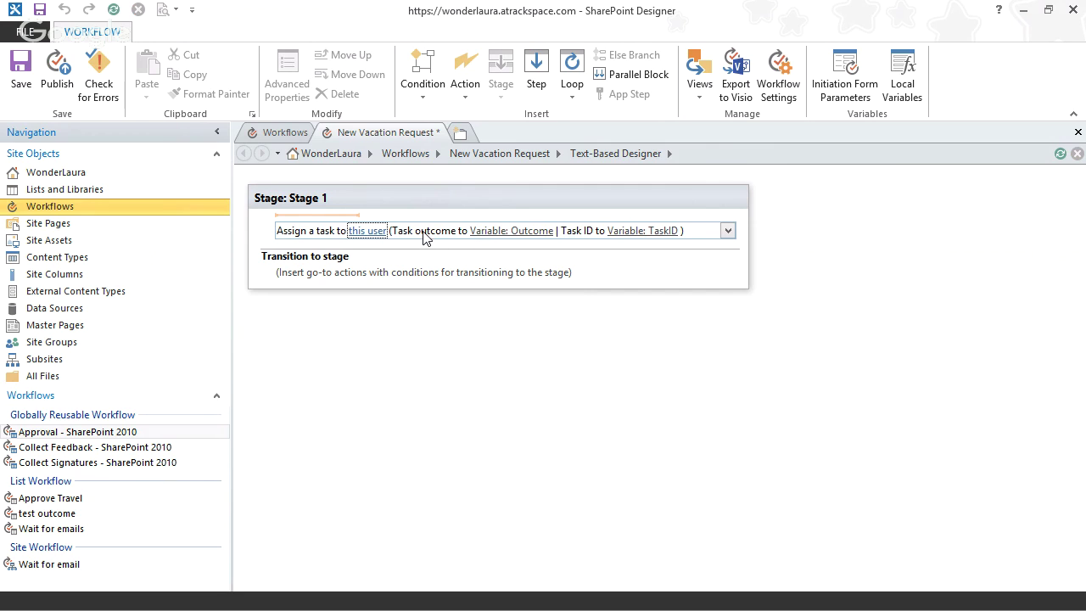
click(423, 232)
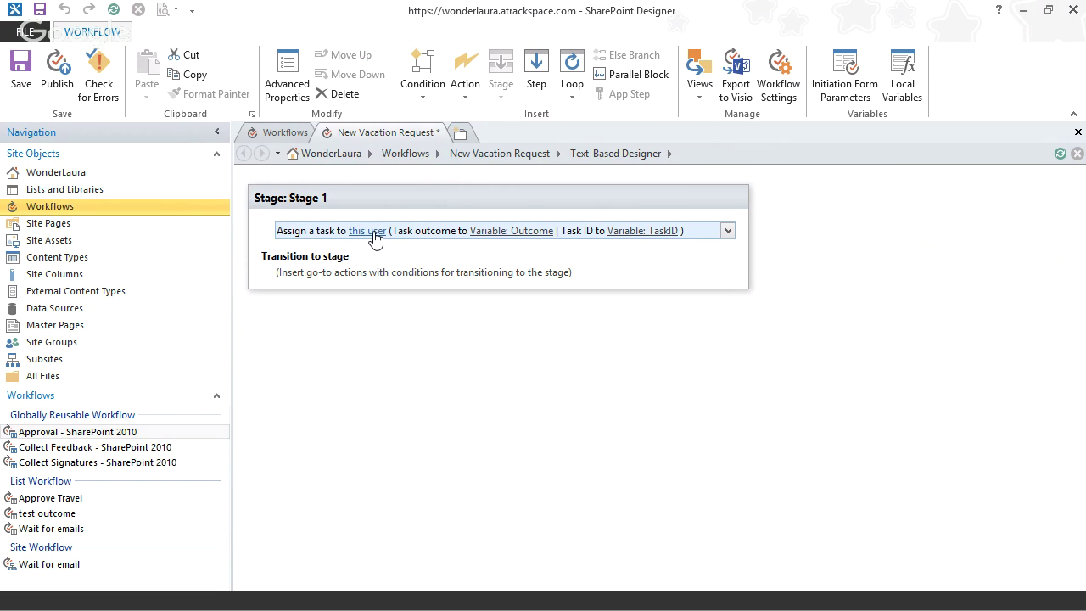
click(310, 245)
click(374, 234)
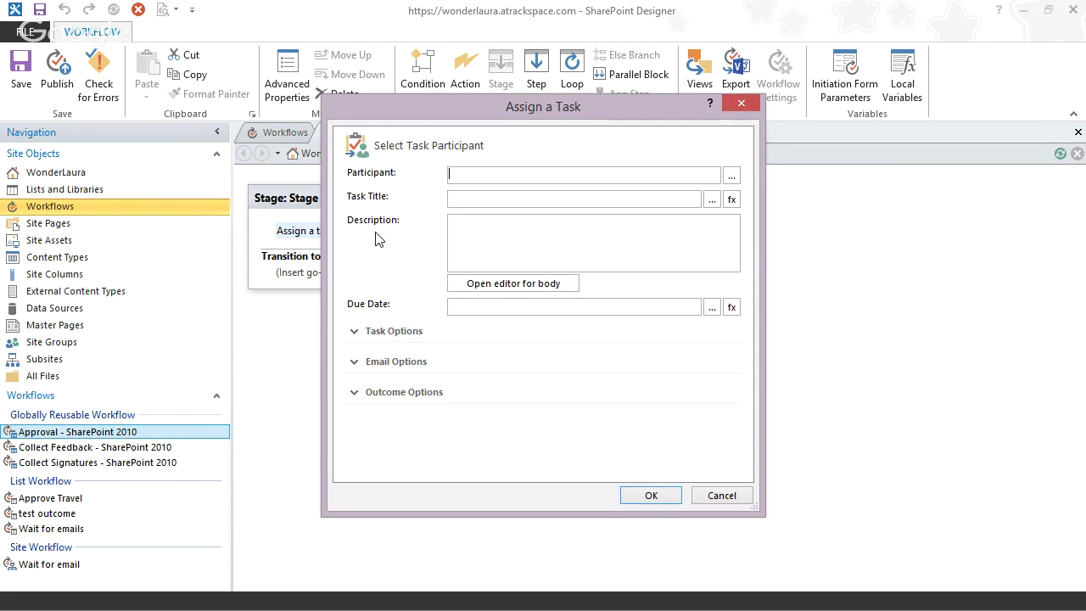
- Pick the site user as the task participant in the Assign a Task dialog
click(480, 199)
drag(565, 108, 800, 114)
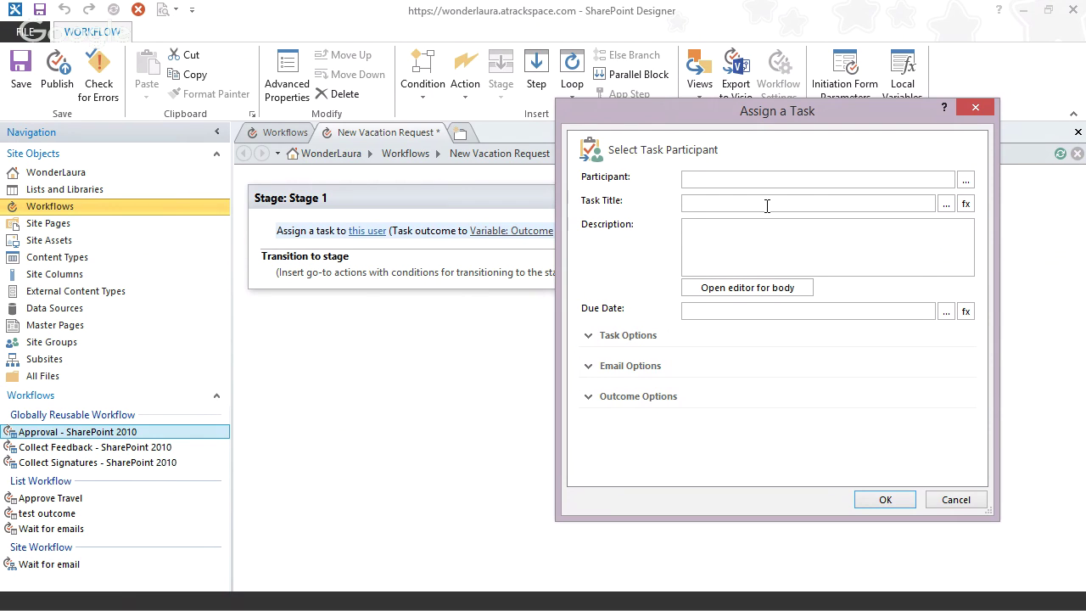
drag(790, 111, 642, 119)
click(816, 188)
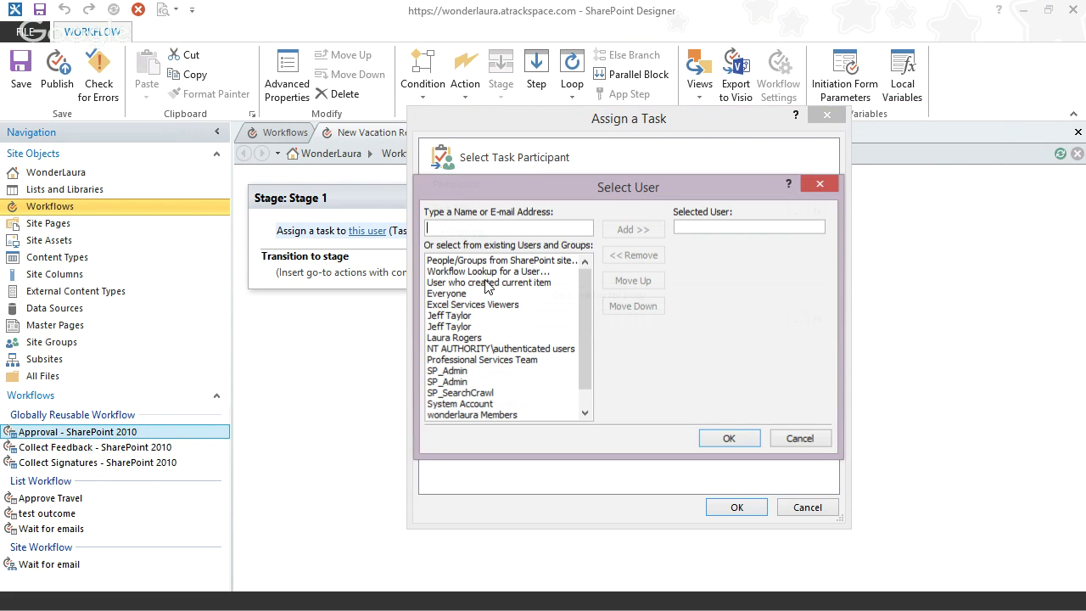
click(465, 338)
click(727, 439)
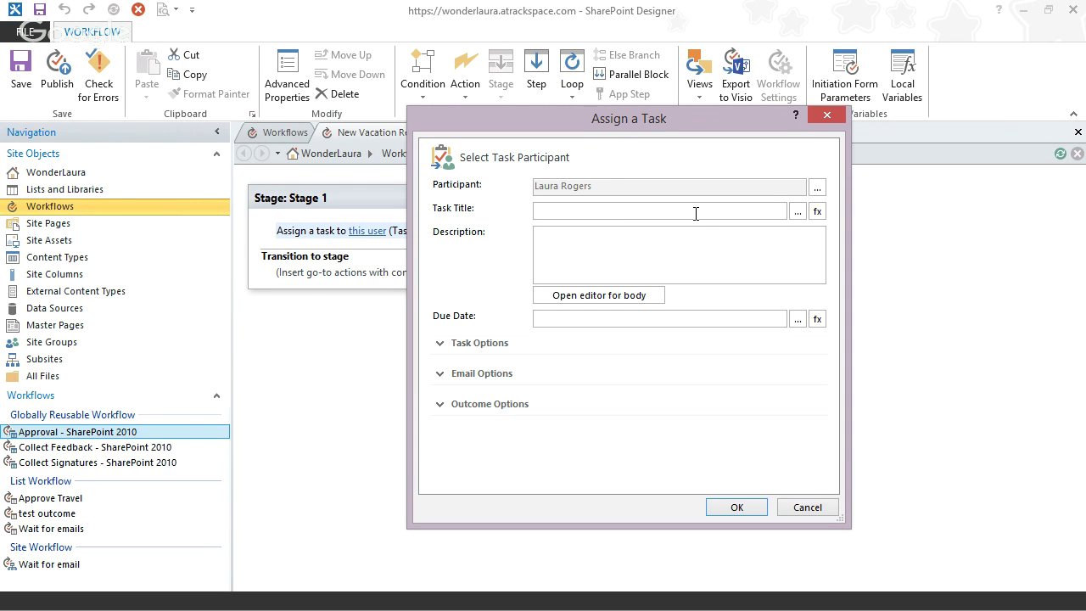
click(798, 212)
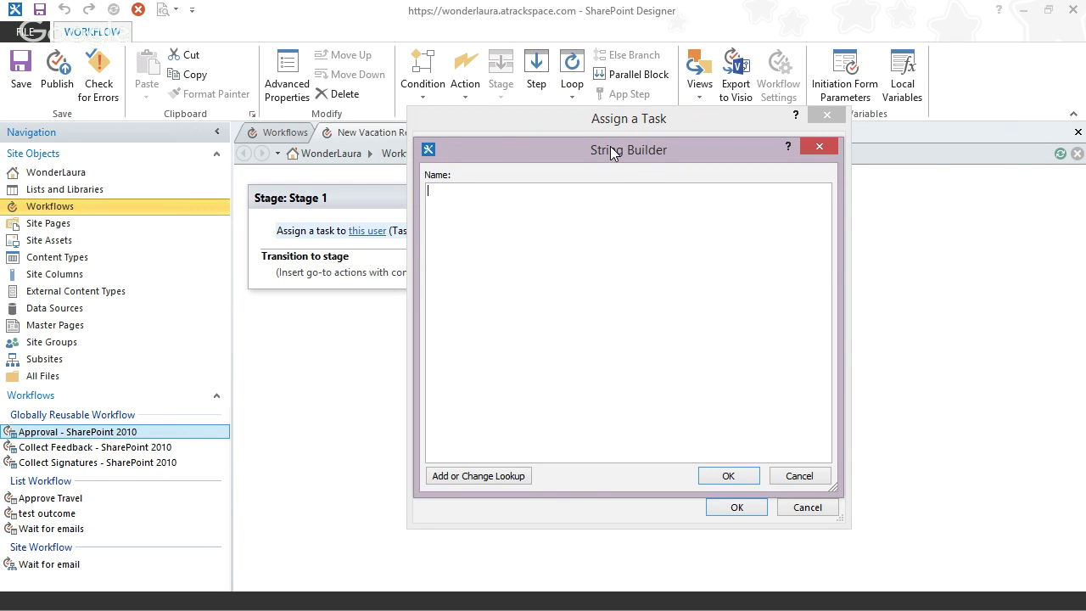
- Start the task title with 'Vacation Req: ' followed by the Current Item ID lookup
drag(610, 146, 789, 174)
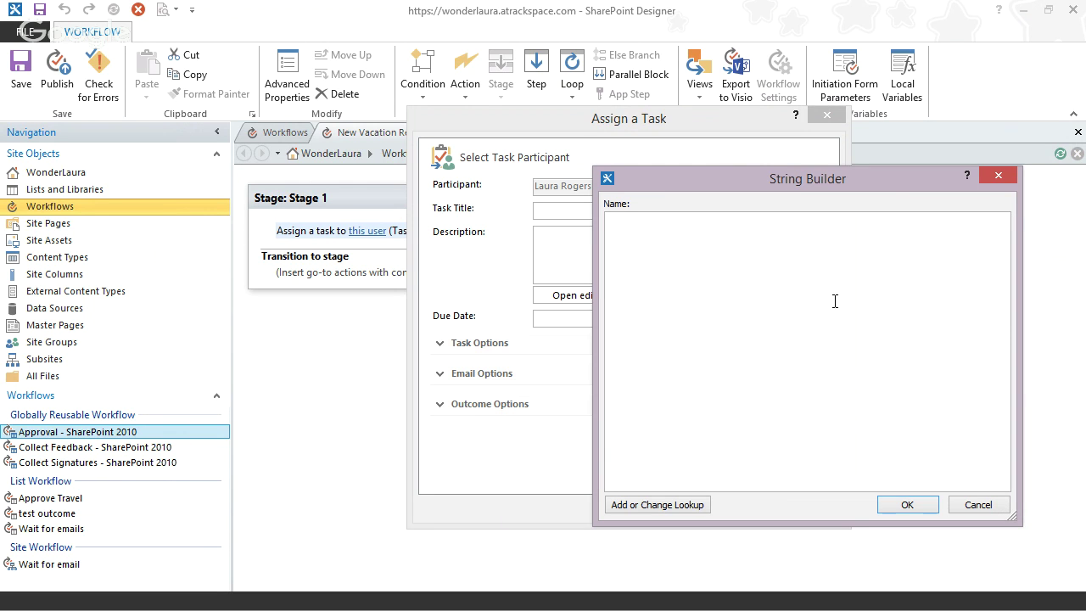
text(Vacation Req:)
click(683, 506)
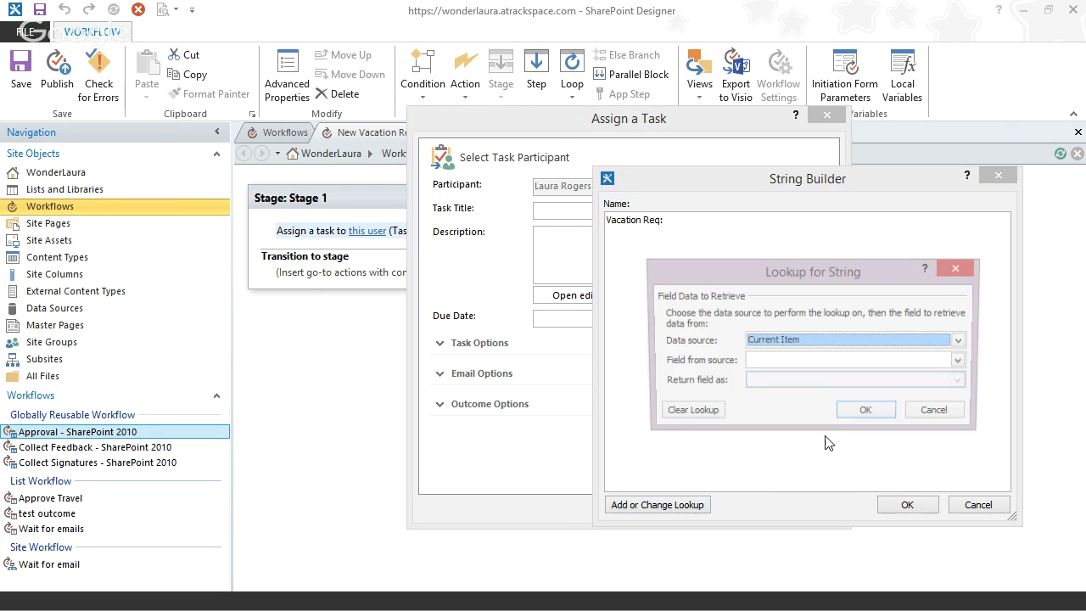
click(803, 363)
key(i)
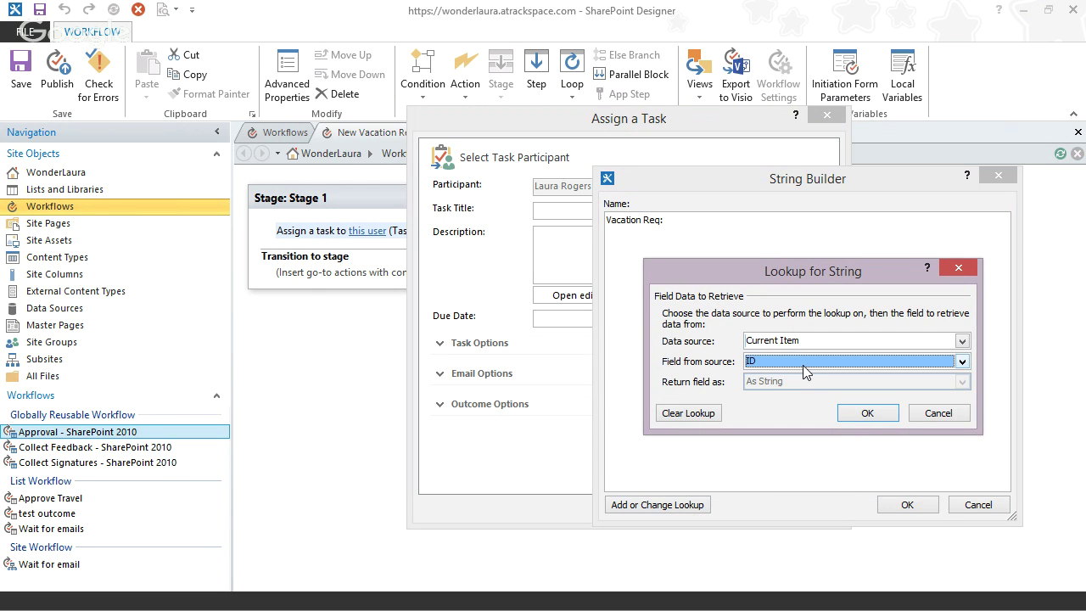
click(865, 413)
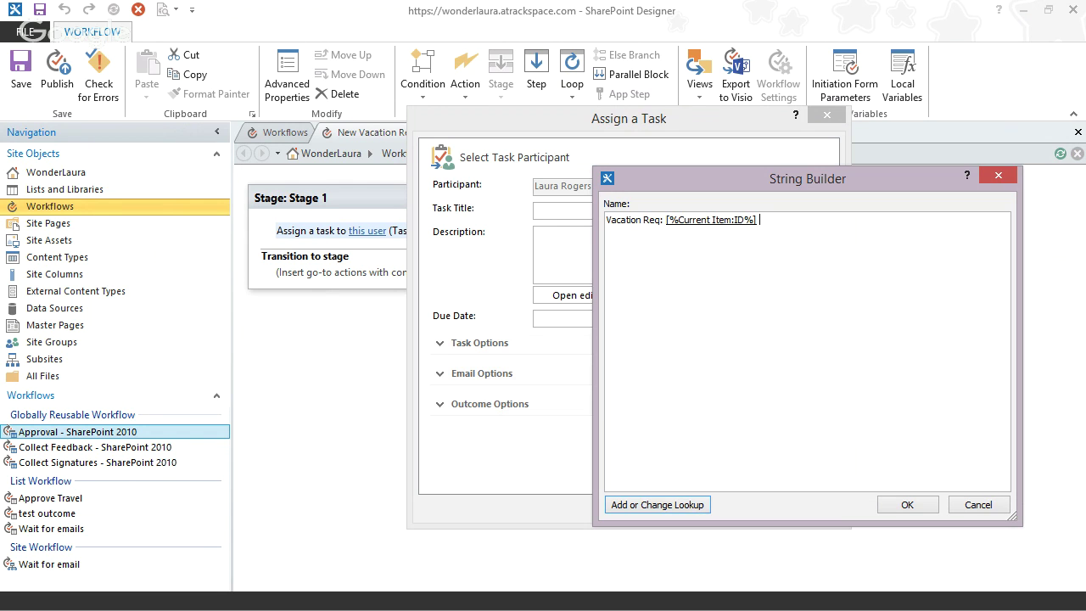
- Append ' for' plus Created By as Display Name, and apply the finished title
text(for)
click(645, 505)
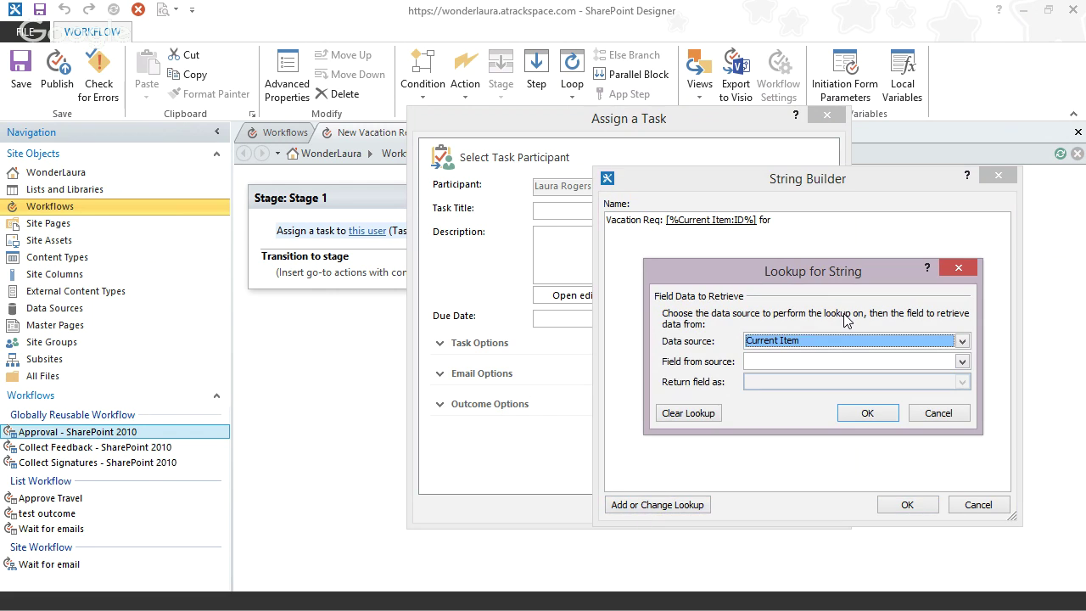
click(811, 363)
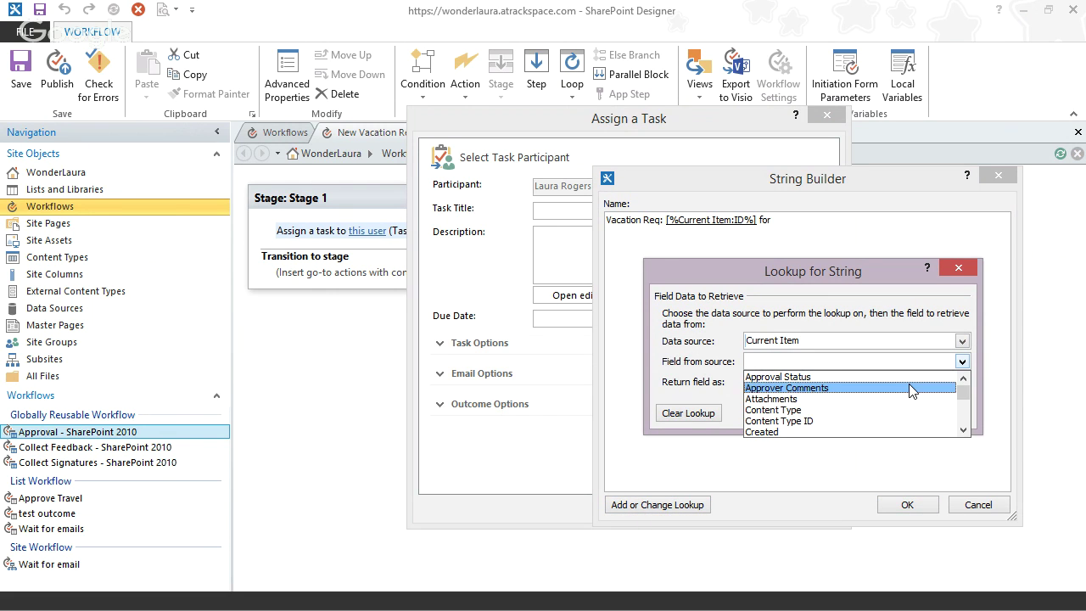
scroll(961, 421, down, 2)
click(814, 364)
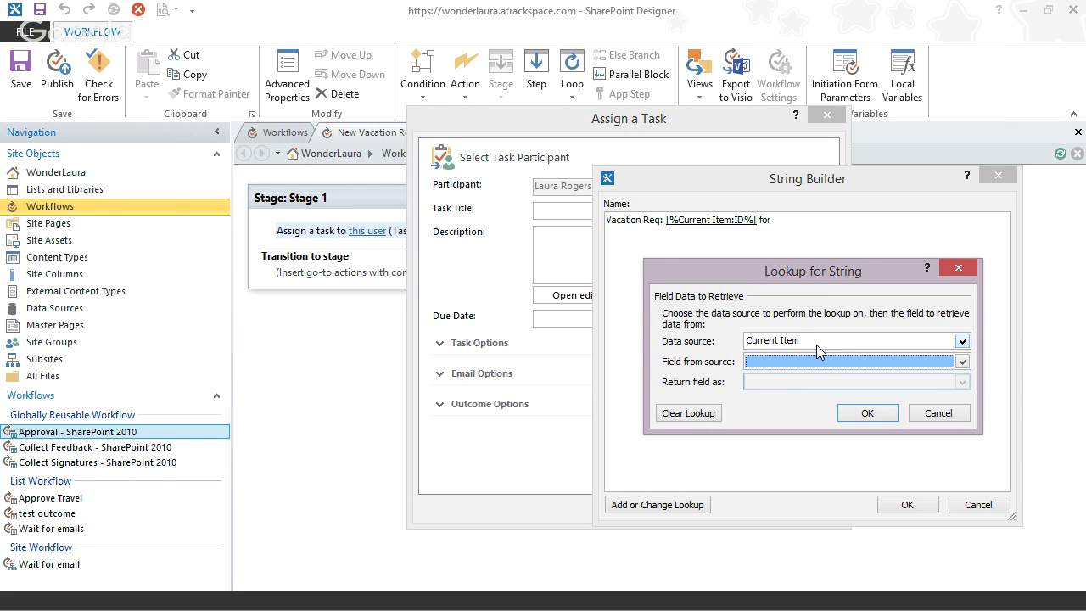
click(816, 361)
click(827, 377)
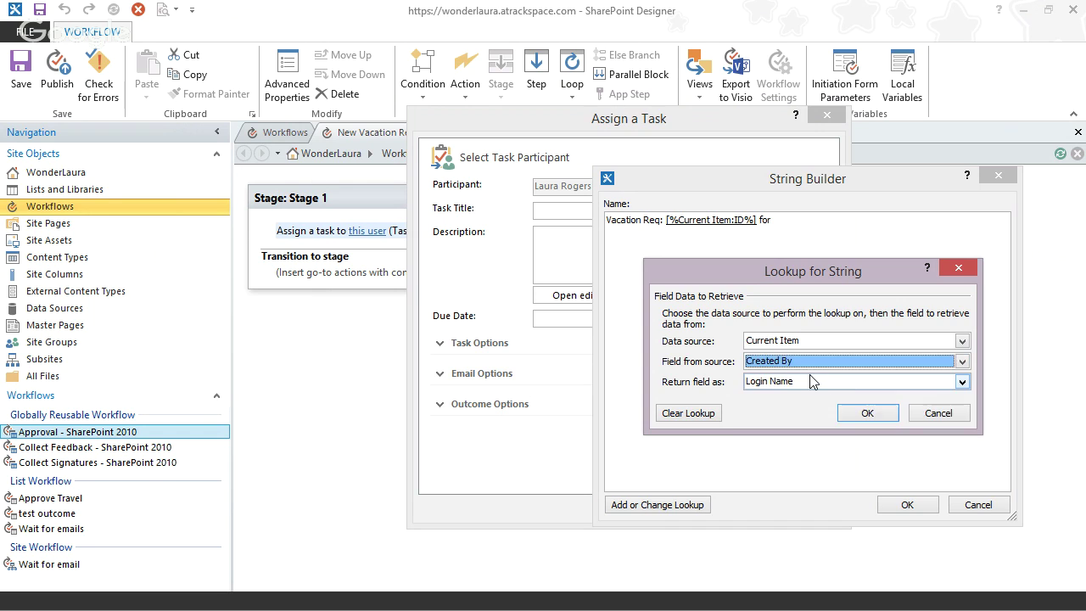
click(801, 381)
click(800, 397)
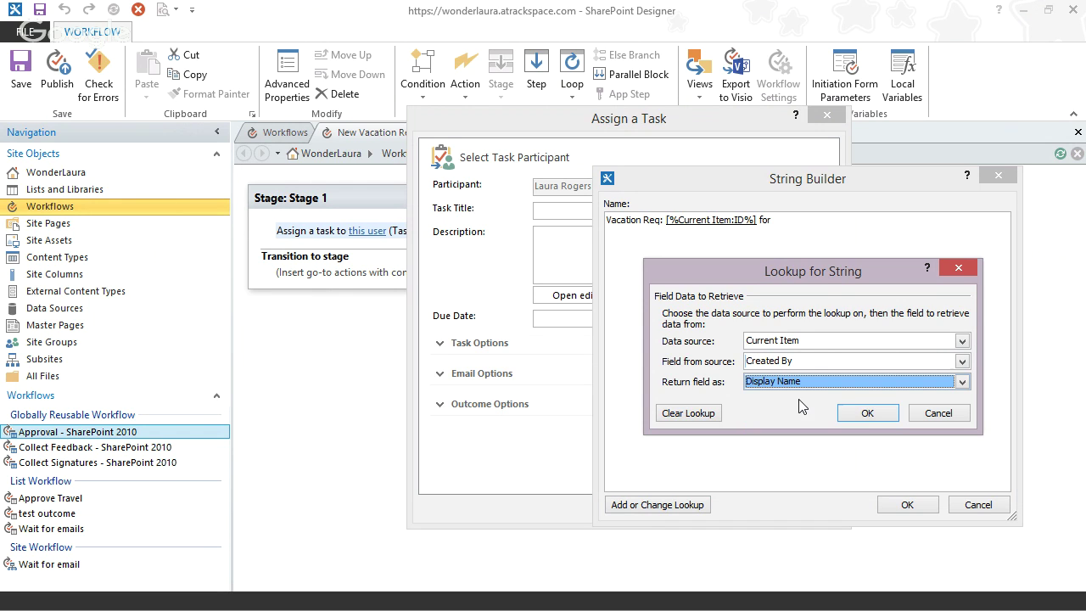
click(868, 410)
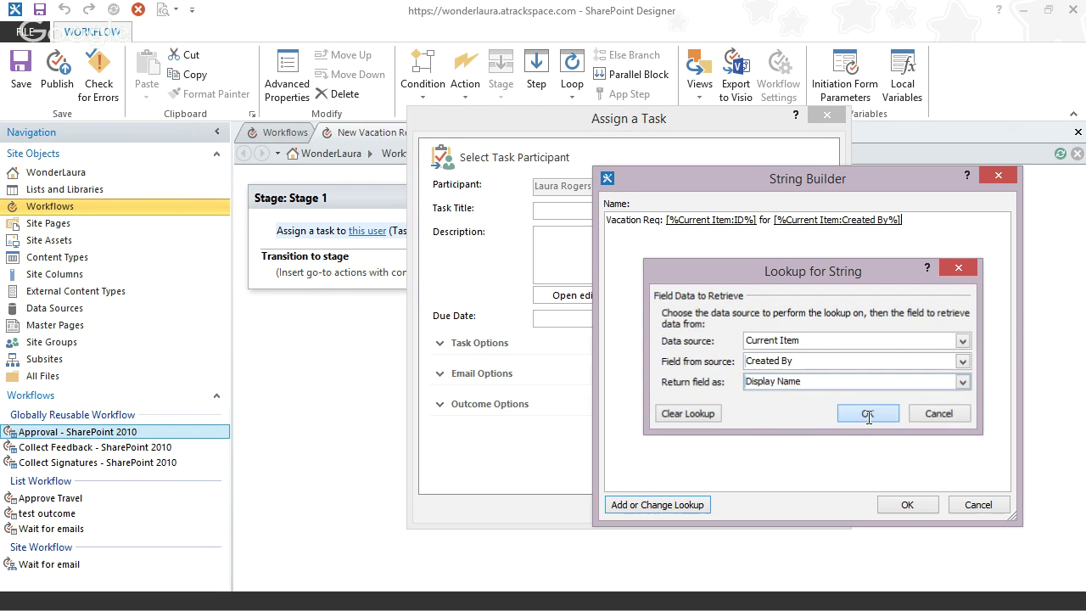
click(903, 506)
click(640, 255)
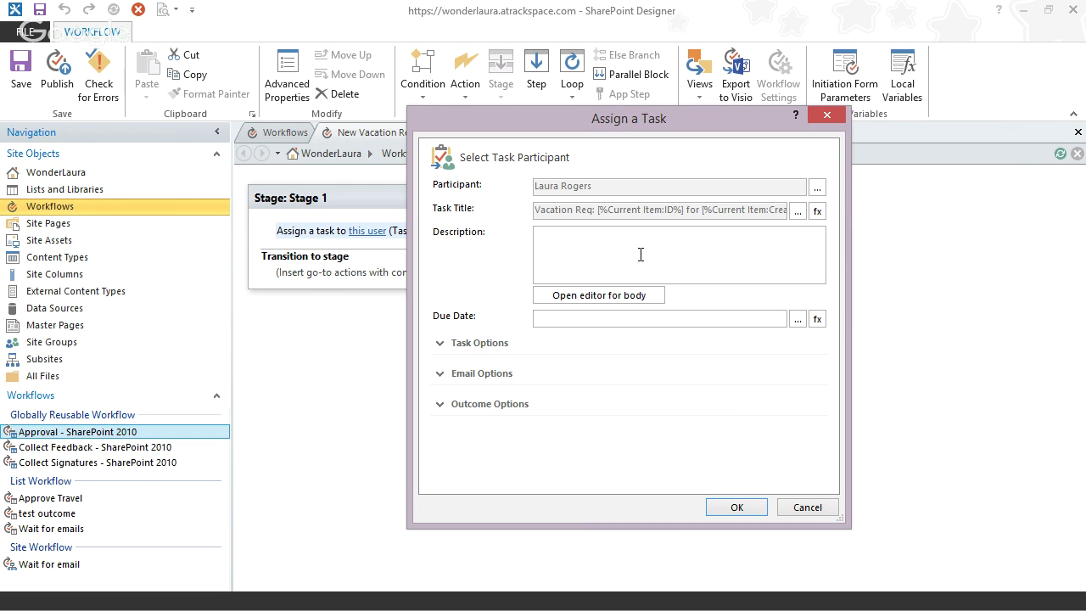
- Set description 'please approve or reject this', due date Current Item:Start, and open the creation email
text(please approve or reject this.)
click(817, 319)
click(782, 332)
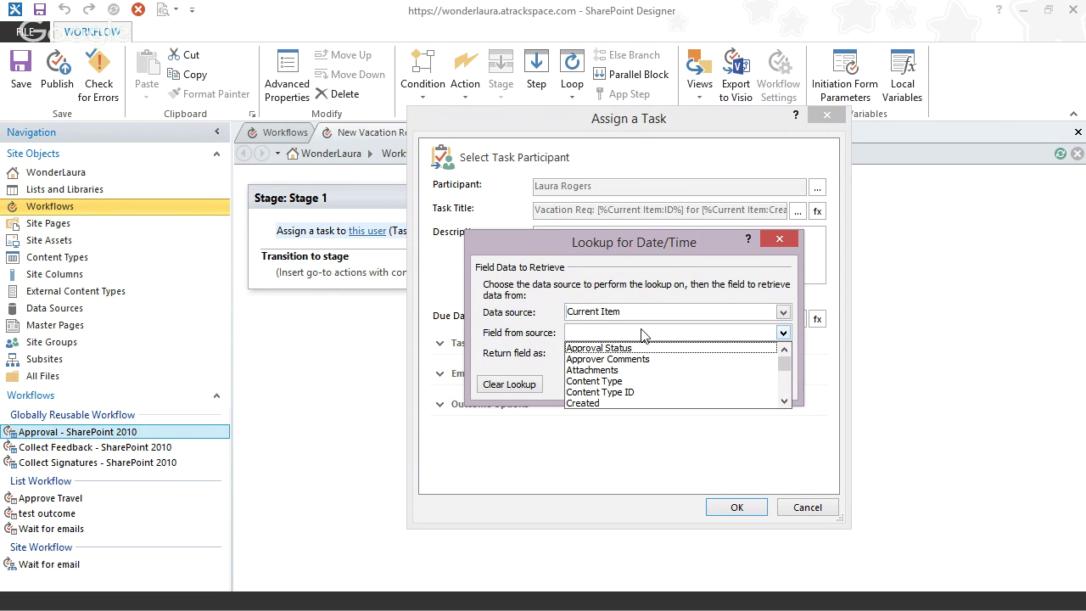
scroll(786, 394, down, 10)
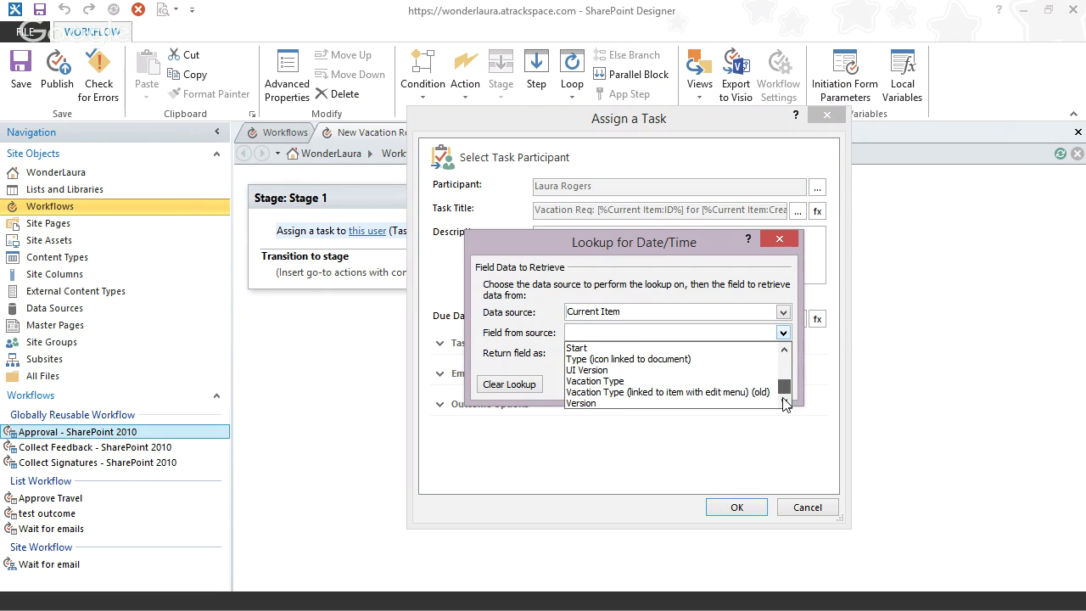
click(631, 348)
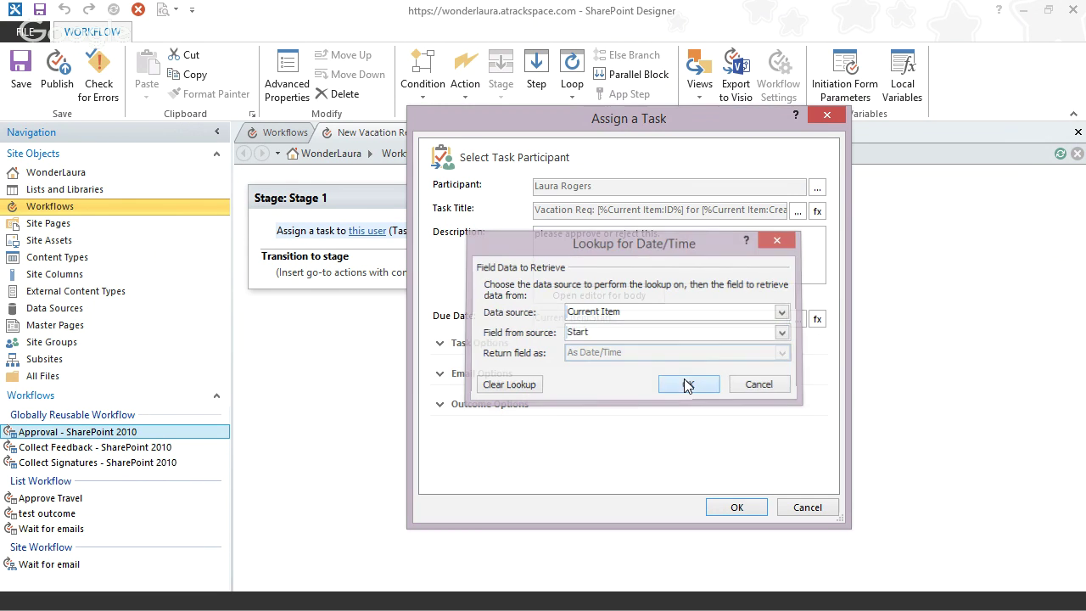
click(685, 384)
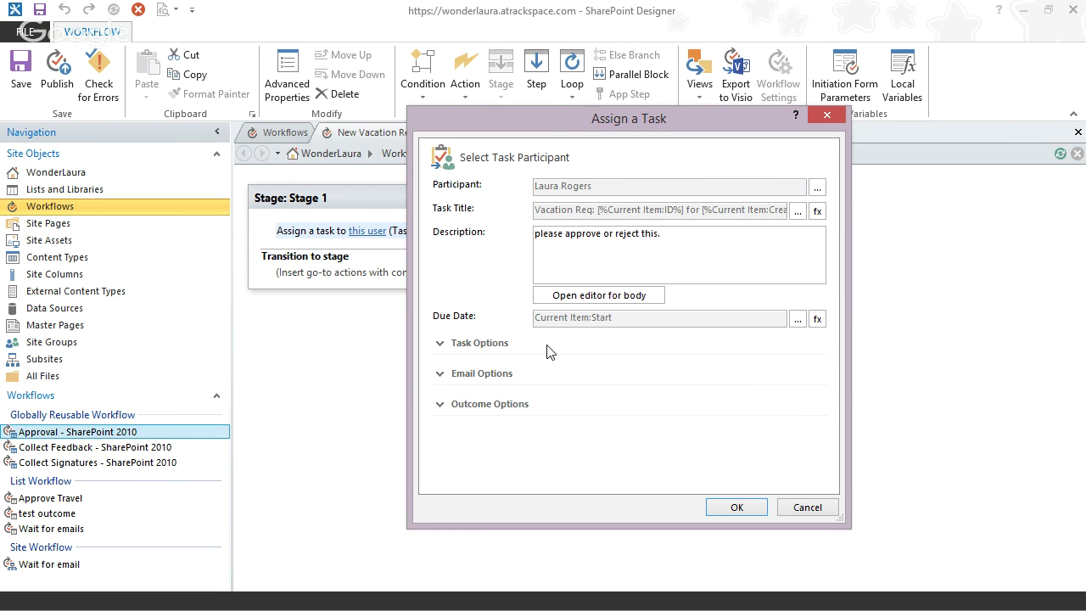
click(442, 374)
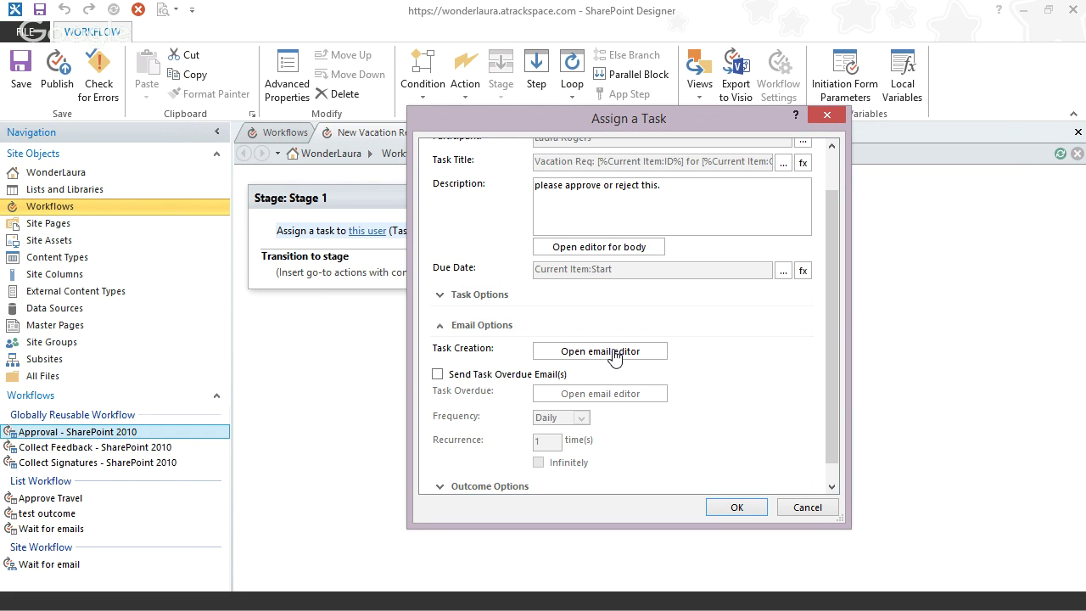
click(600, 351)
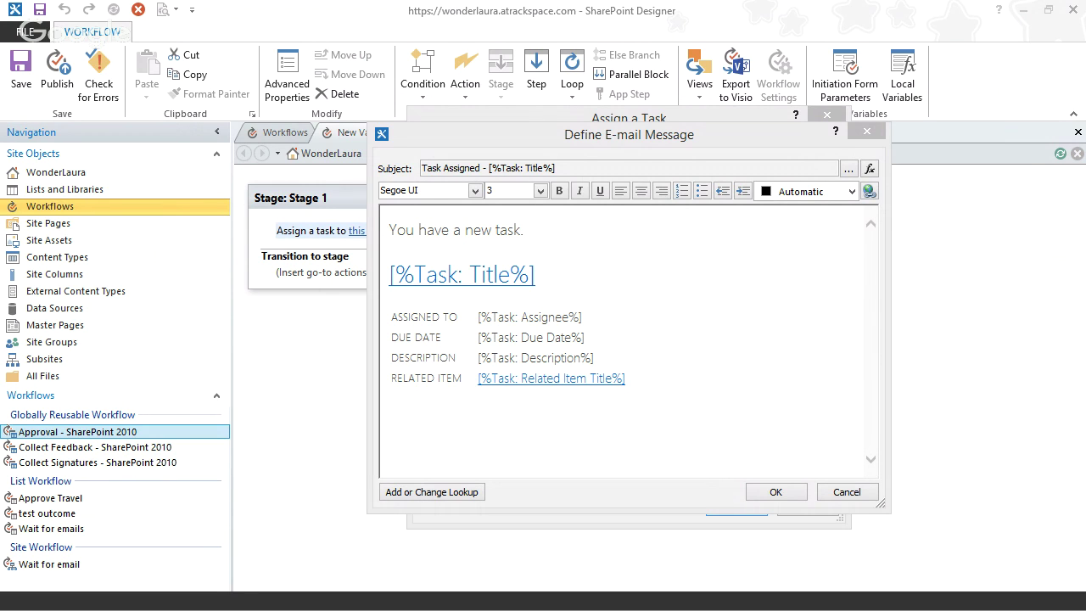
- Type 'Travel request submitted by' on the empty line below RELATED ITEM in the email body
click(424, 413)
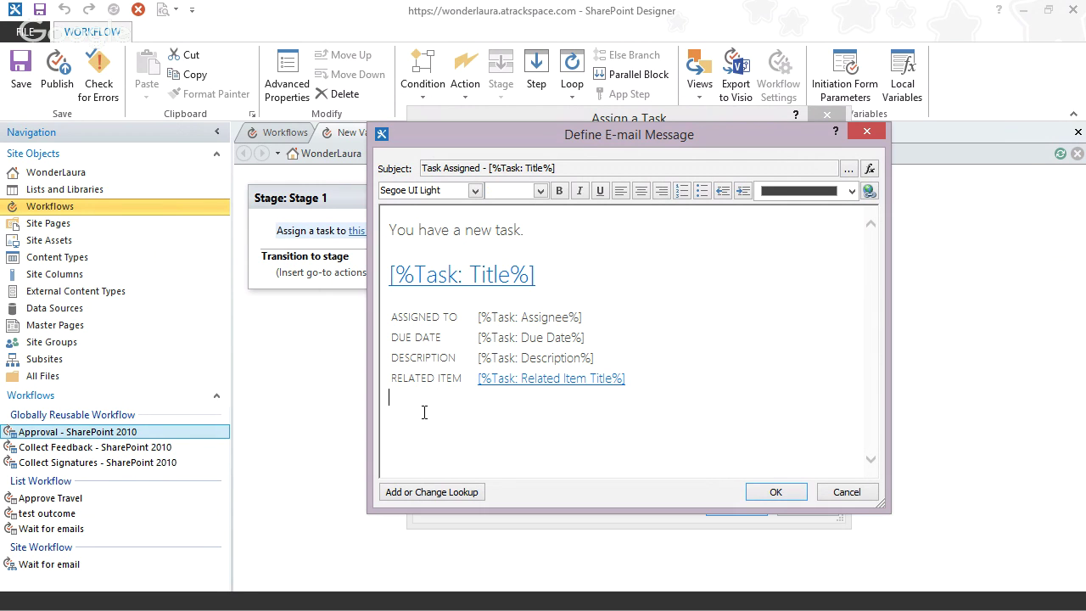
click(411, 427)
text(R)
key(BackSpace)
text(Travel request submitted by)
- Insert the Current Item Created By lookup, returned as Display Name, after that text
click(455, 494)
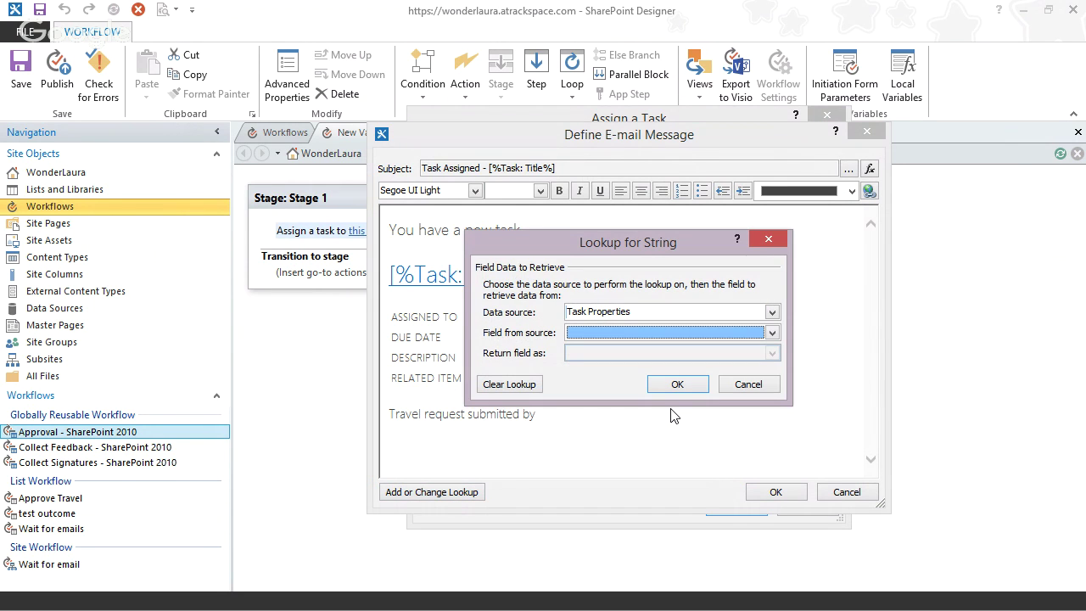
click(646, 312)
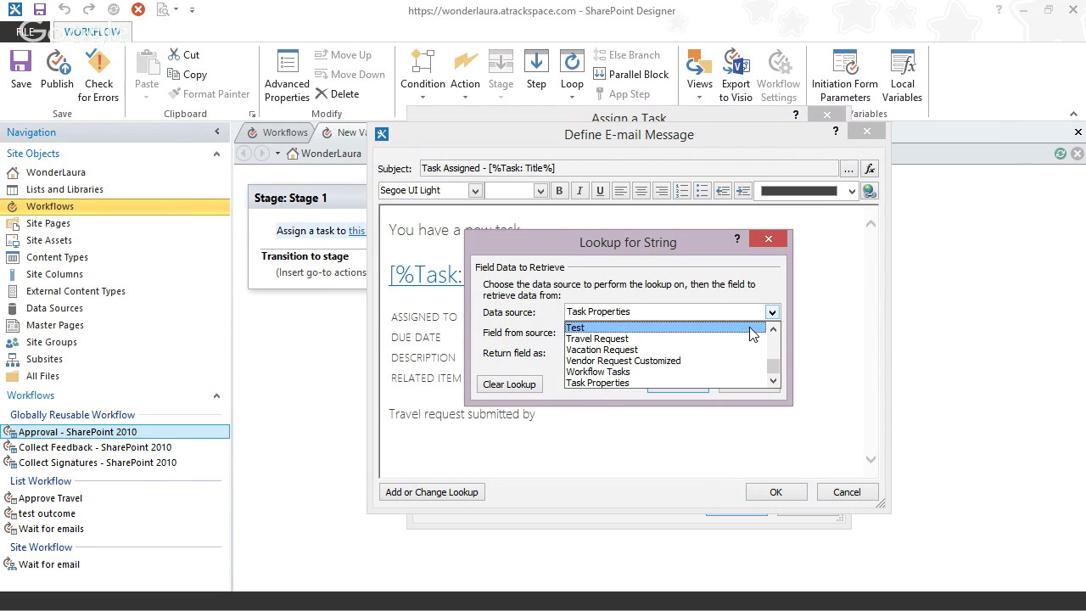
mouse_move(779, 363)
mouse_down()
mouse_move(775, 339)
mouse_move(779, 380)
mouse_up()
click(695, 329)
click(749, 339)
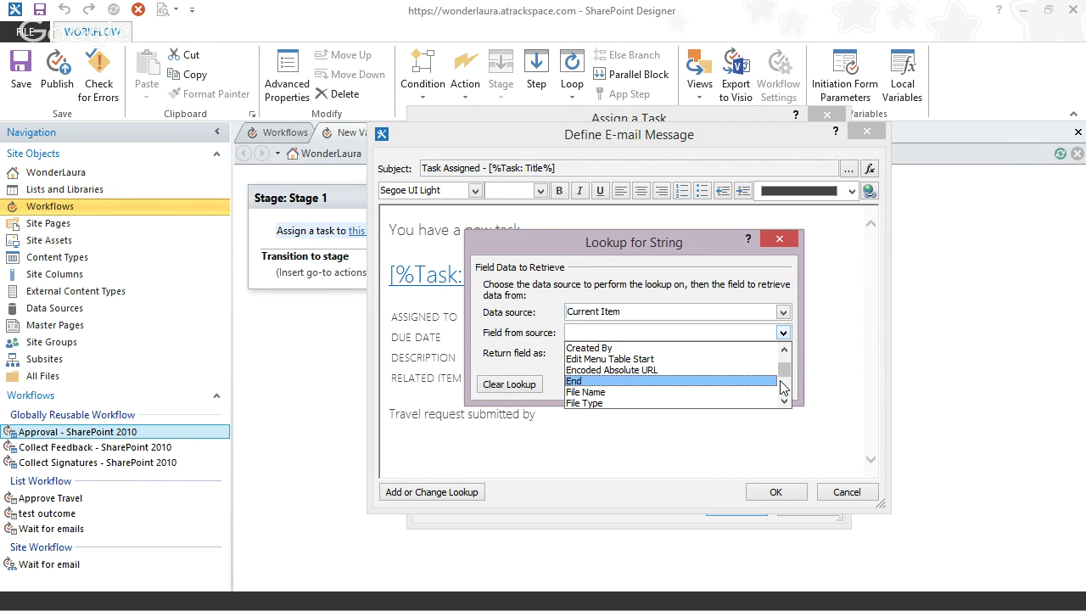
click(663, 349)
click(615, 354)
click(594, 365)
click(688, 384)
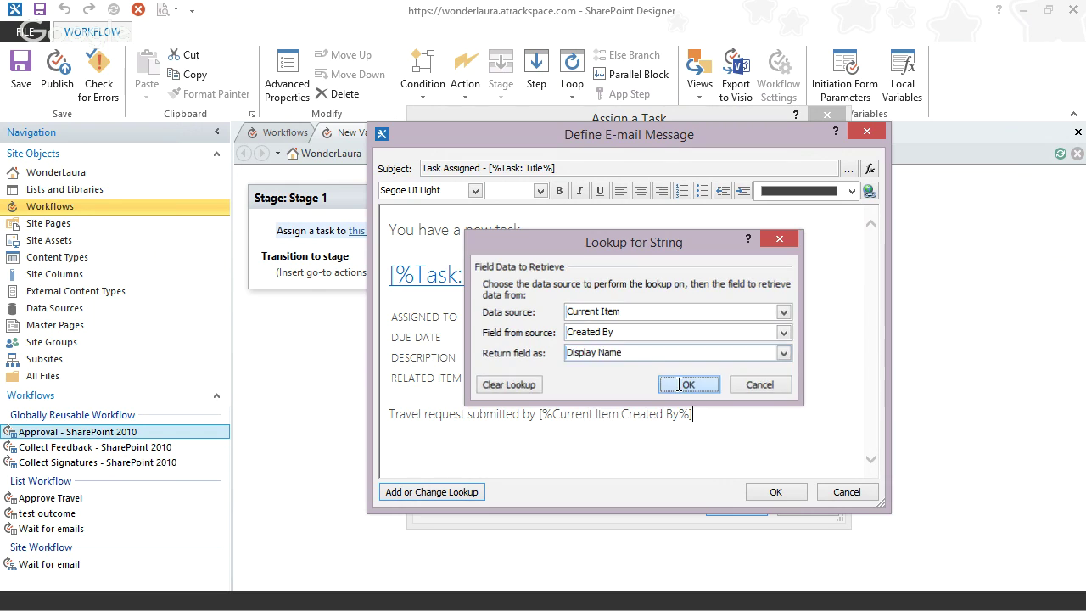
- Add 'Trip starts:' with the Current Item Start as Short Date, then begin a 'Trip ends:' line
text(Tr)
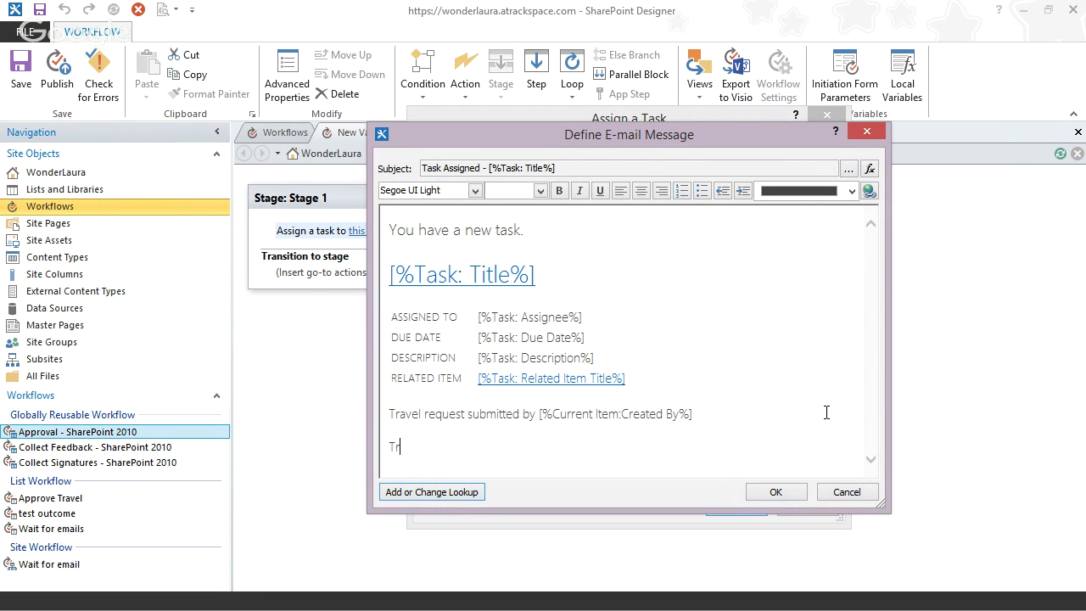
text(ip starts:)
click(432, 500)
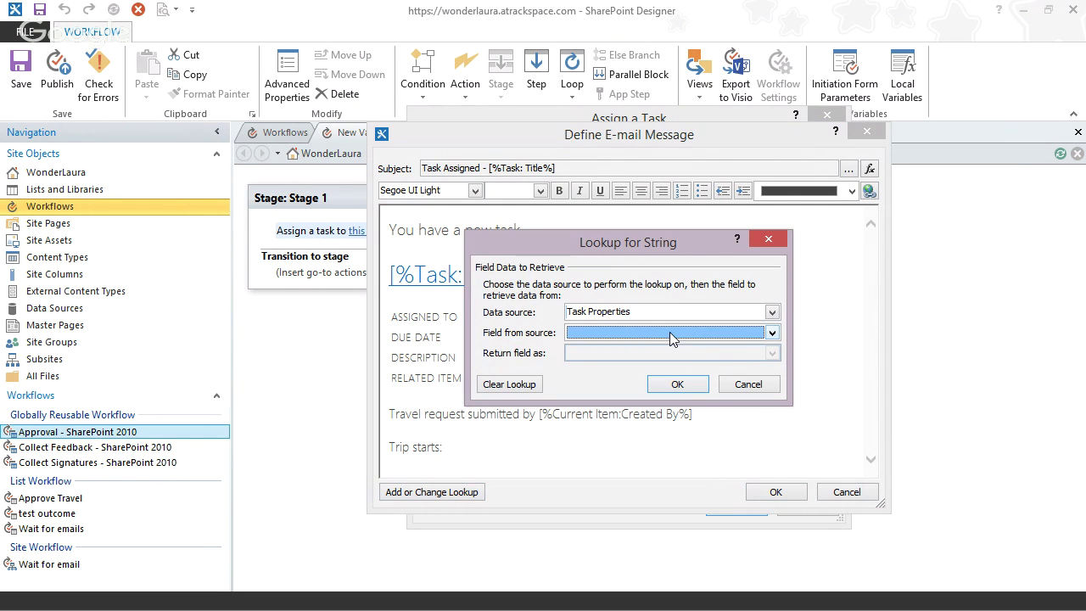
click(751, 332)
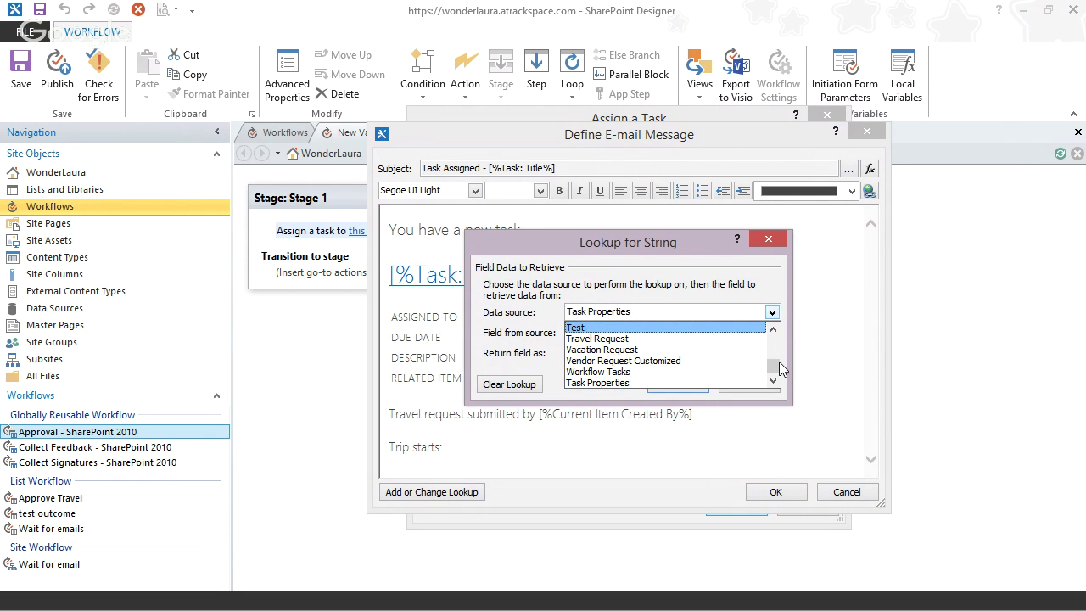
drag(775, 363, 774, 331)
click(660, 328)
key(s)
key(s)
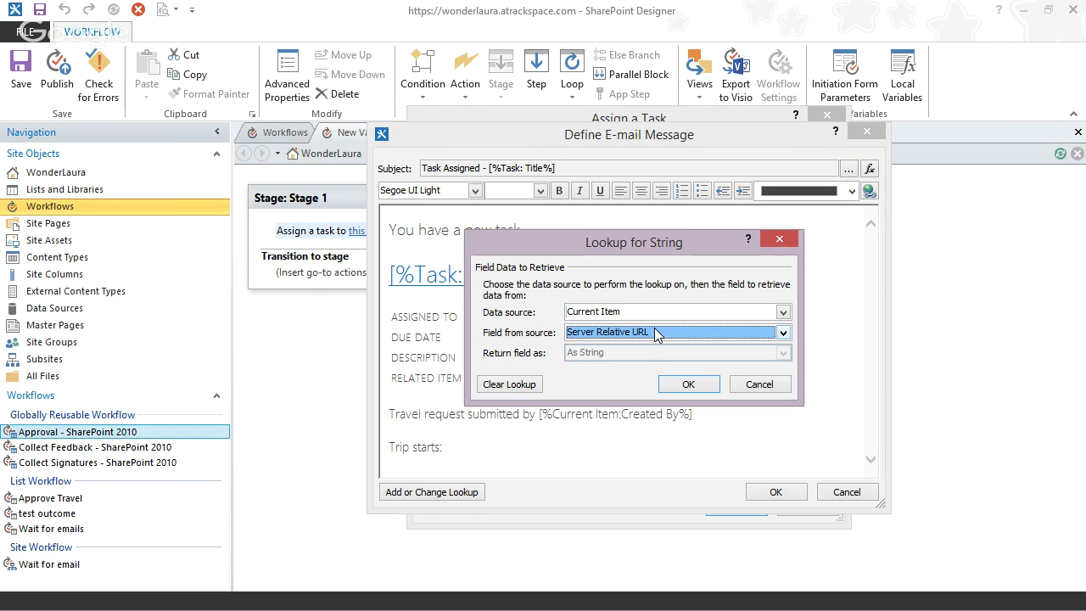
click(621, 353)
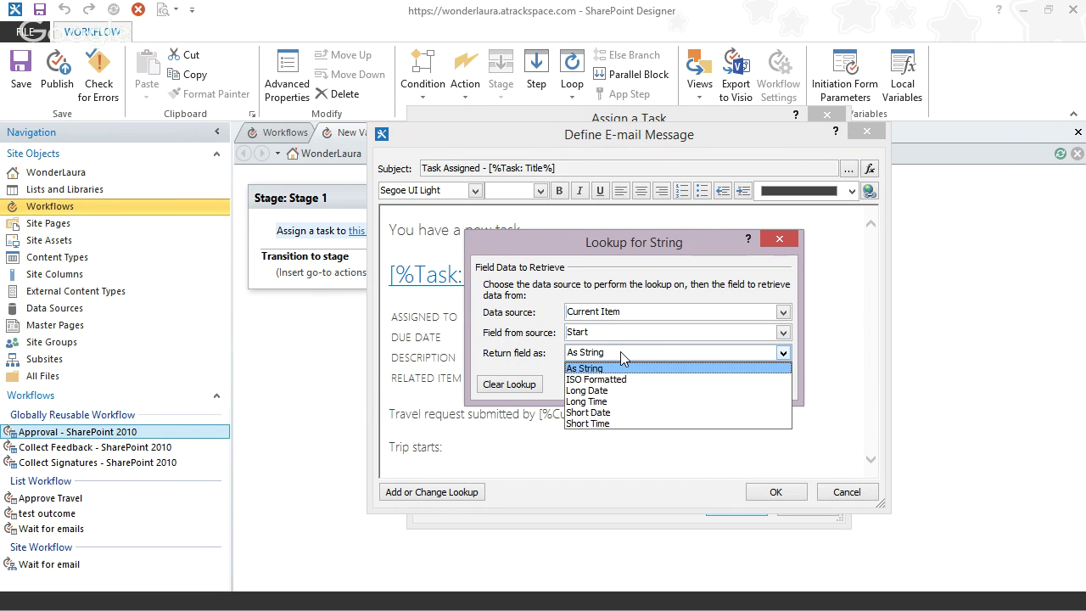
click(605, 412)
click(689, 386)
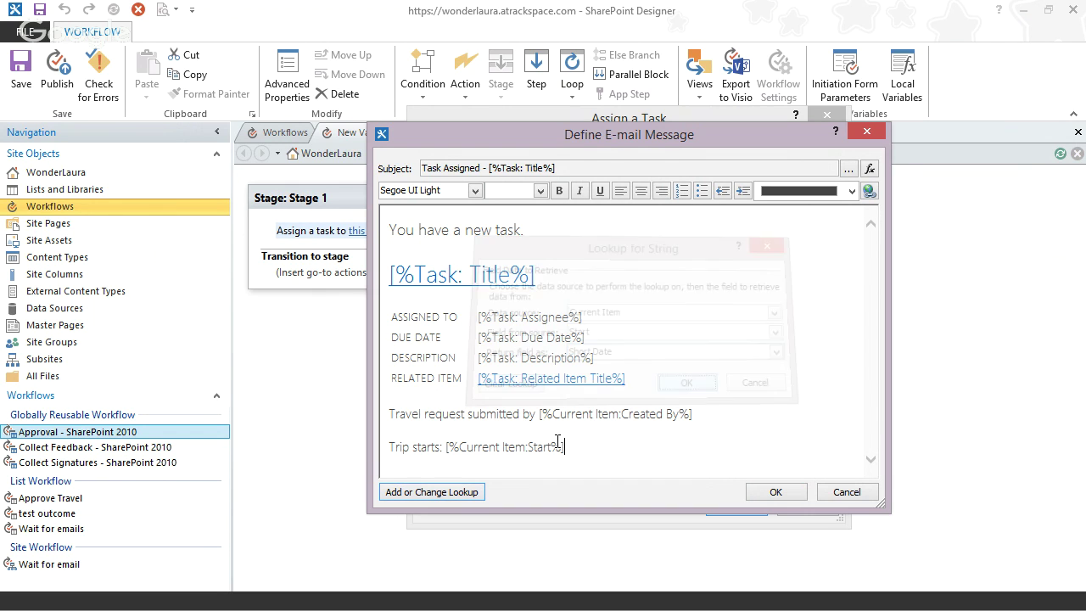
key(Return)
text(Trip )
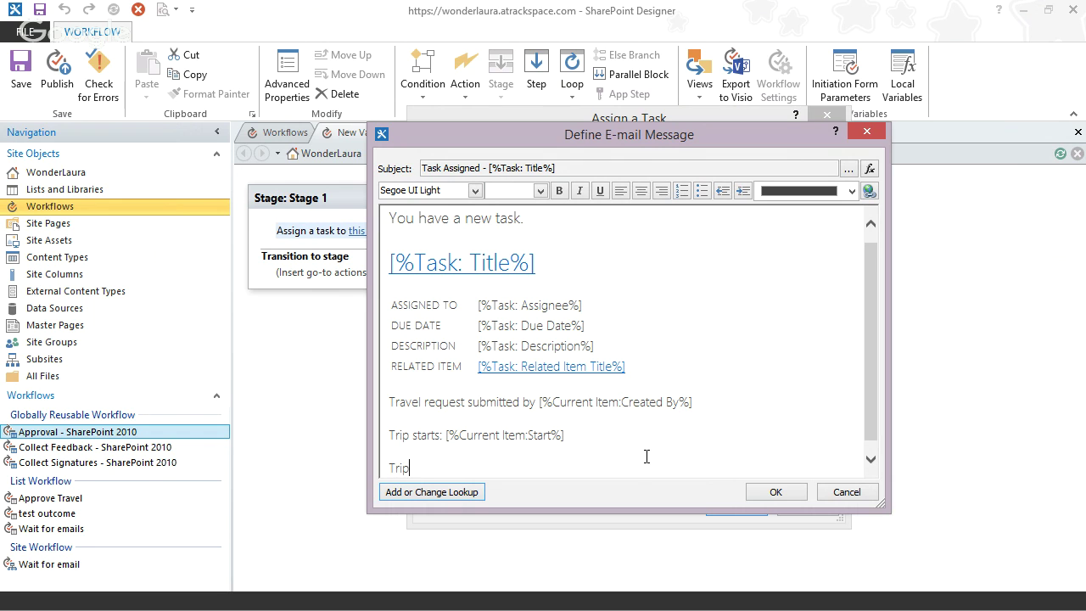
text(ends:)
- Insert the Current Item End field as a Short Date after 'Trip ends:'
click(437, 496)
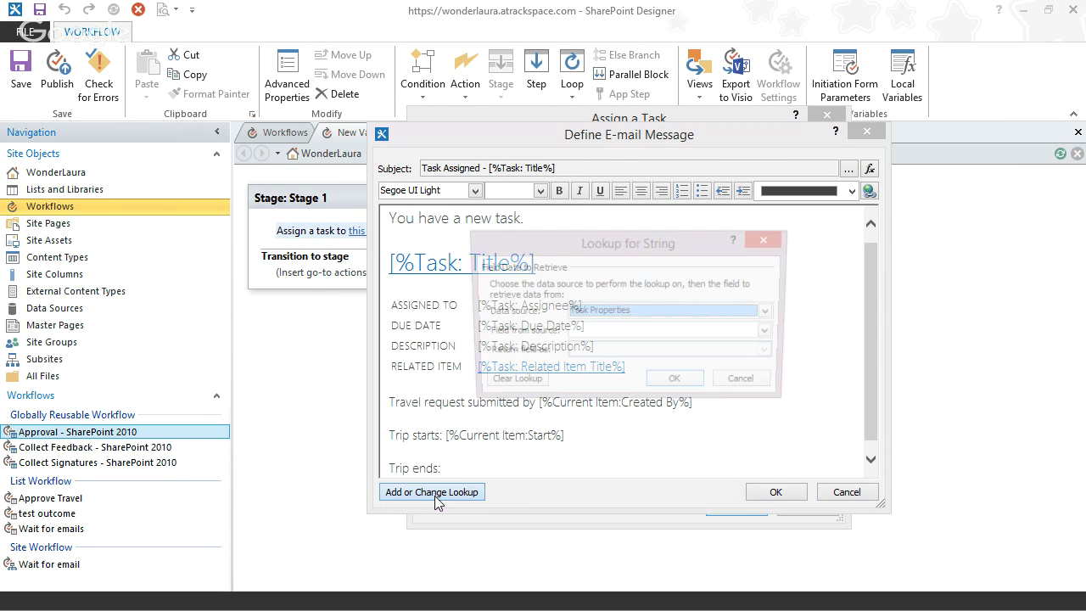
click(711, 312)
scroll(694, 348, up, 5)
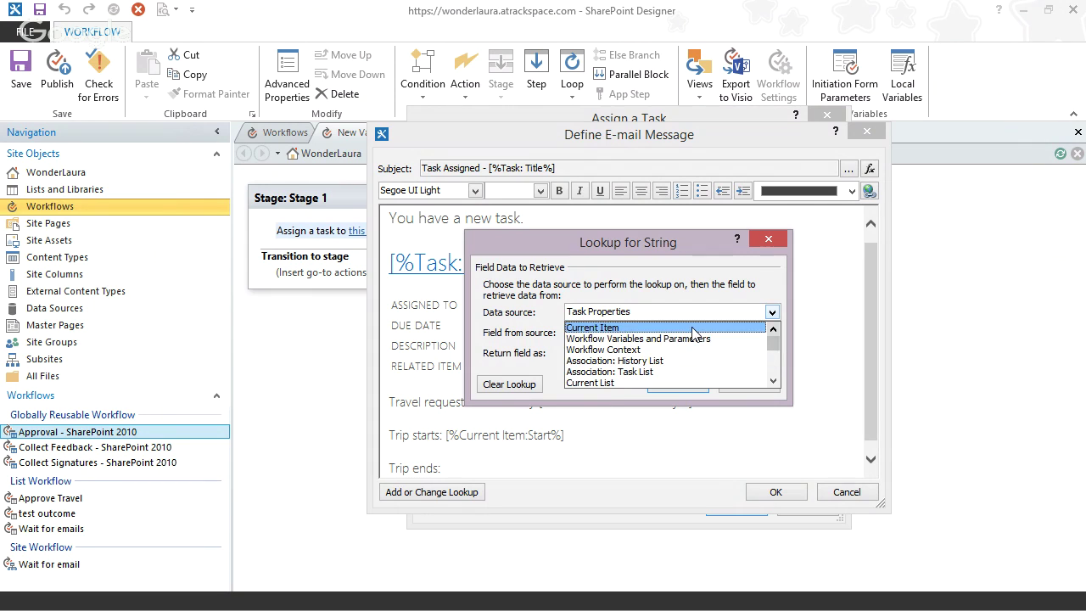
click(694, 328)
click(782, 333)
scroll(789, 389, down, 2)
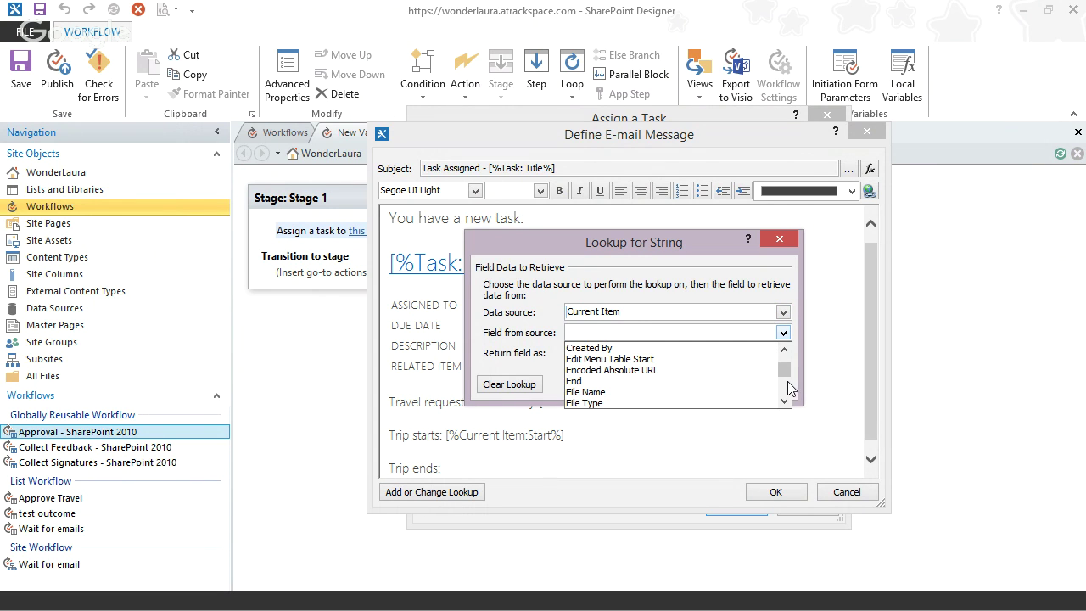
click(681, 381)
click(627, 352)
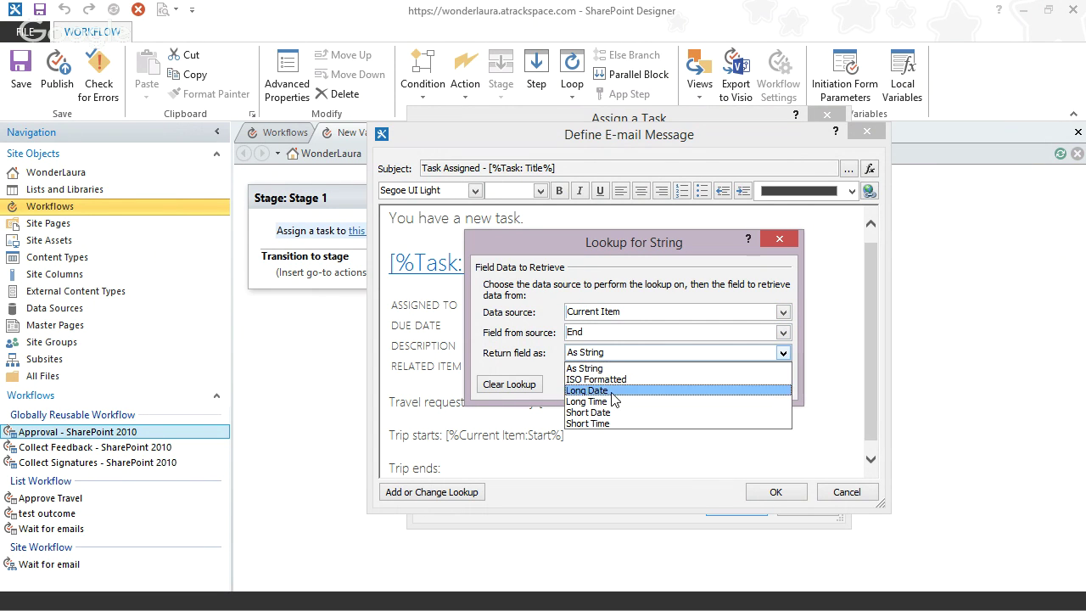
click(607, 413)
click(688, 385)
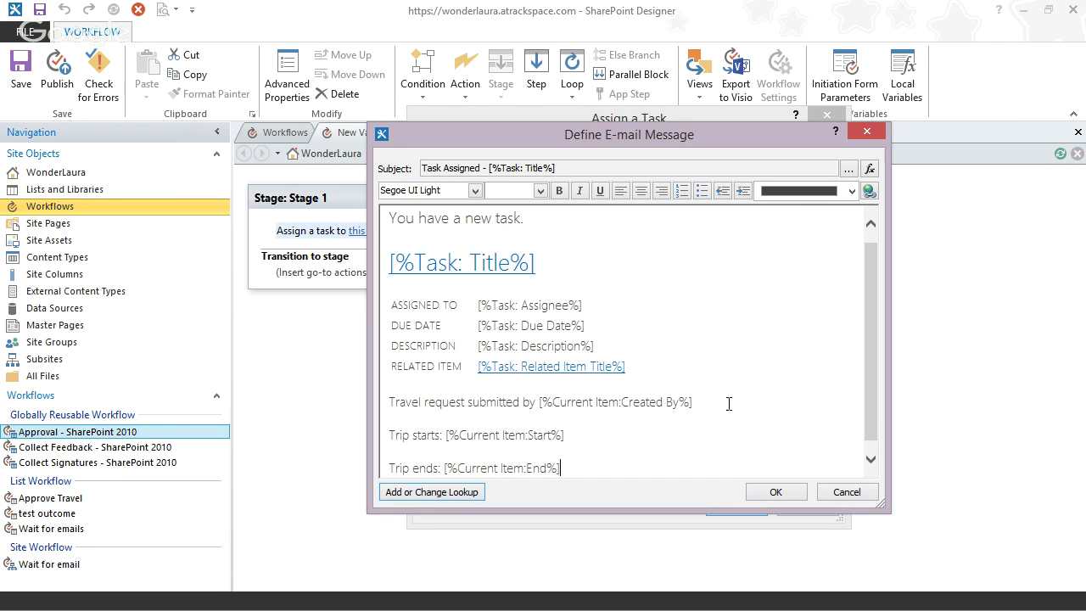
click(870, 458)
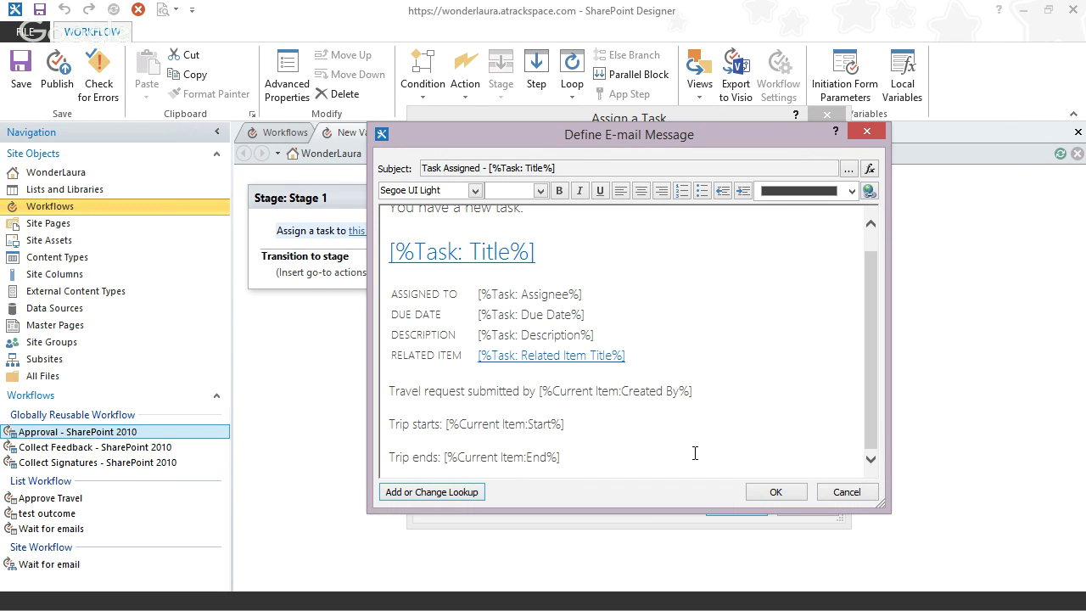
- Add the lines 'Approve this via email' and 'Reject this via email' to the body
key(Return)
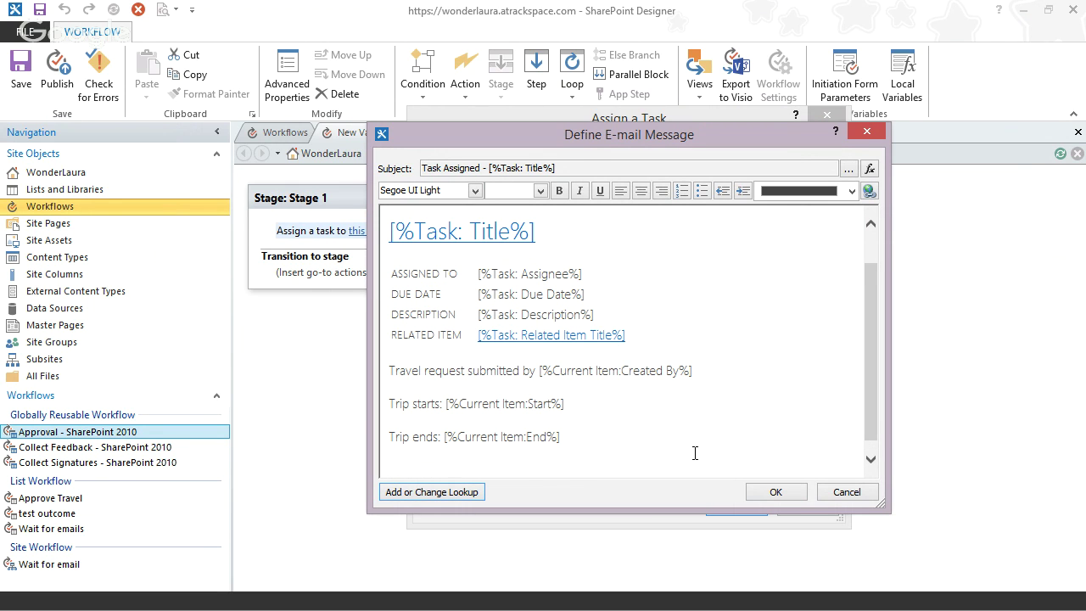
text(Approve thi)
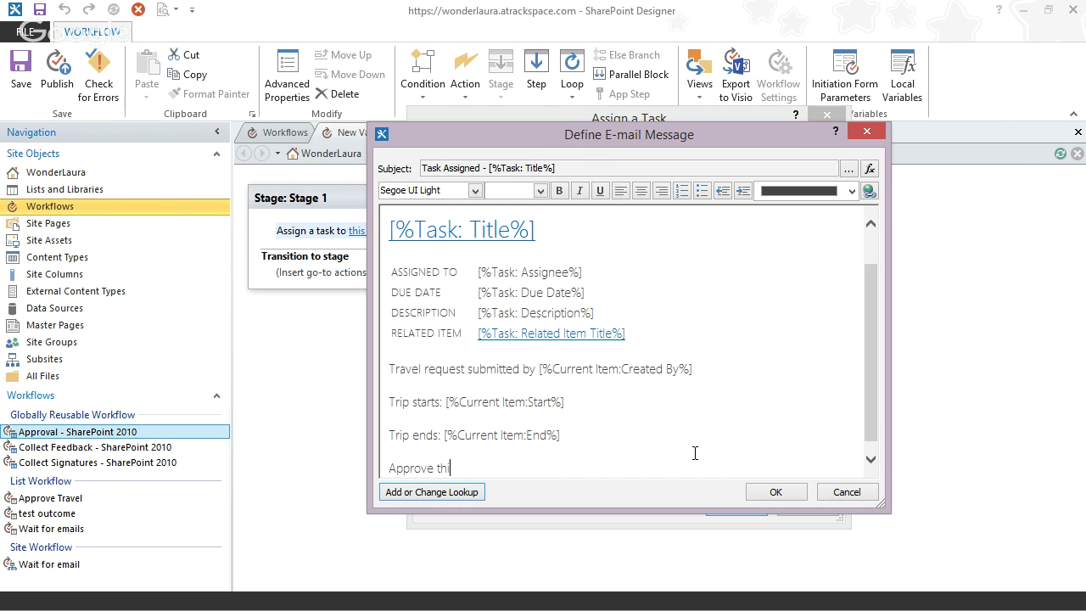
text(s)
key(Return)
text(Reje)
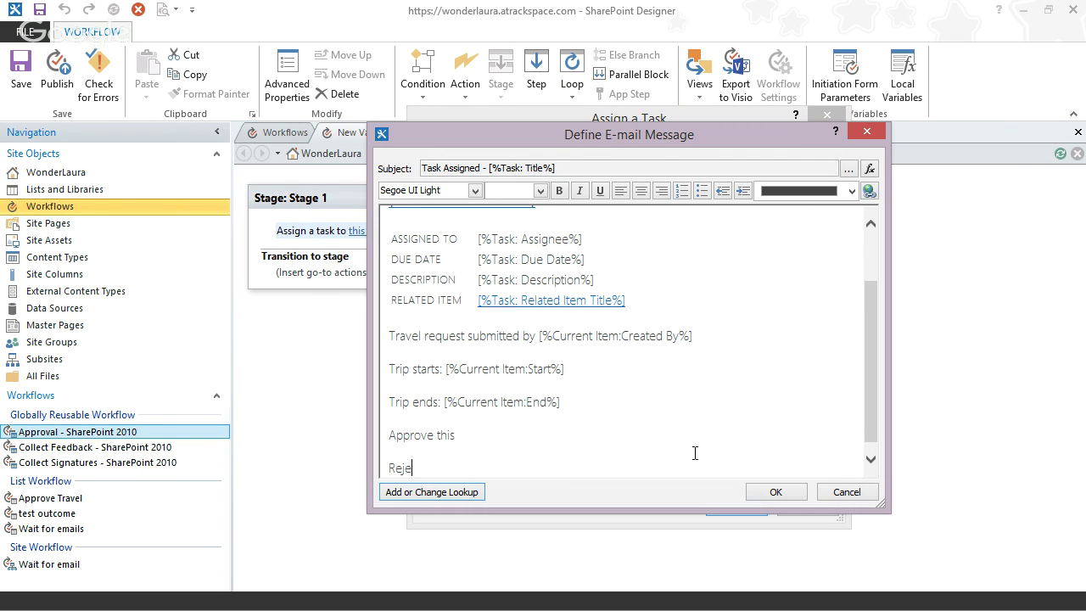
text(ct this)
click(475, 437)
text(via email)
click(477, 465)
text(via email)
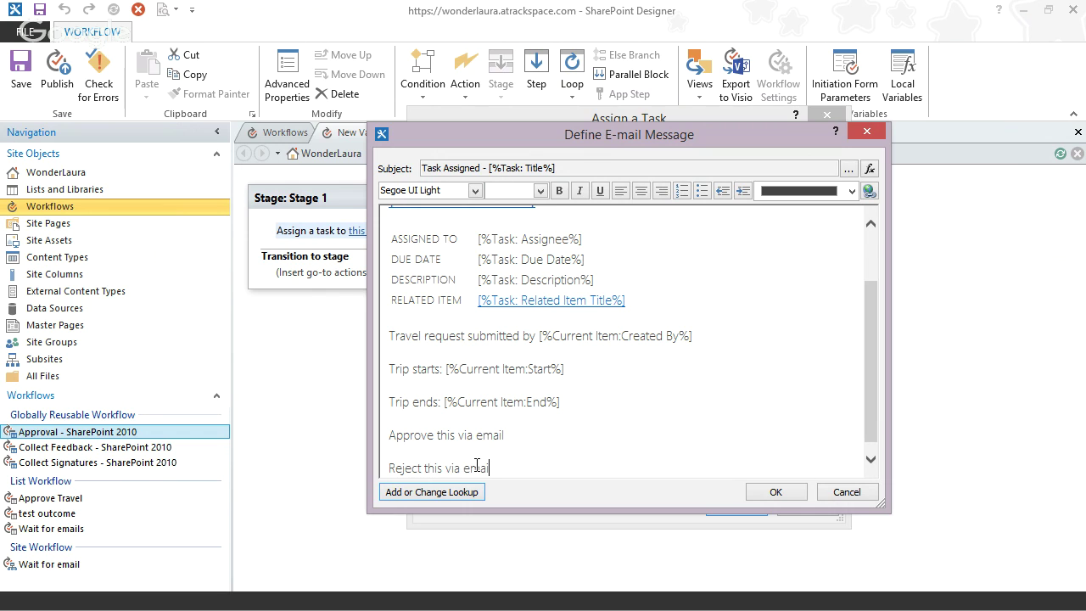
click(869, 453)
double_click(413, 424)
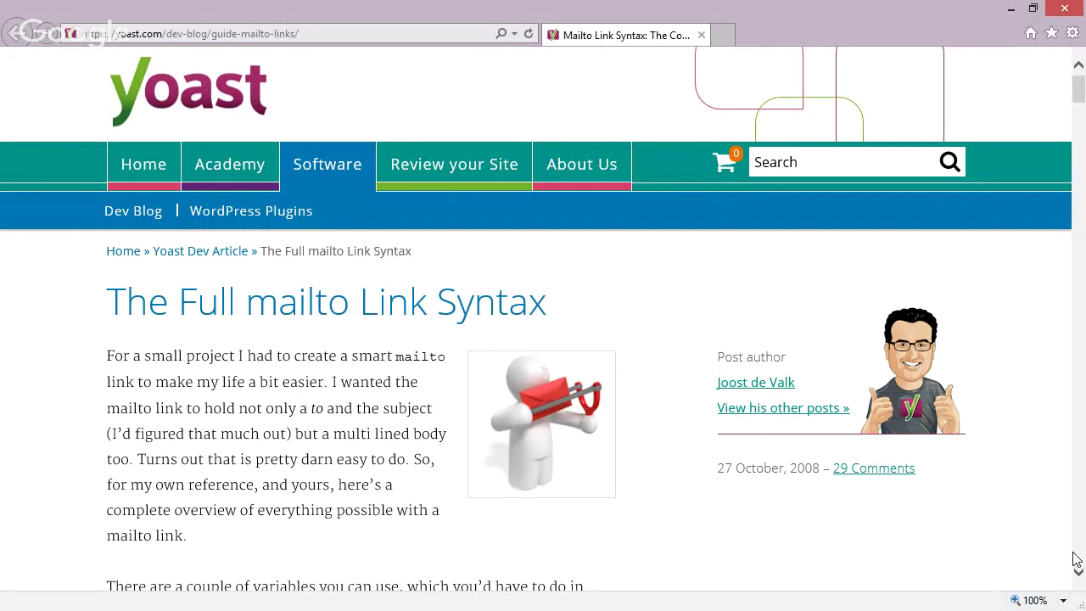
mouse_move(1079, 543)
drag(1083, 90, 1079, 151)
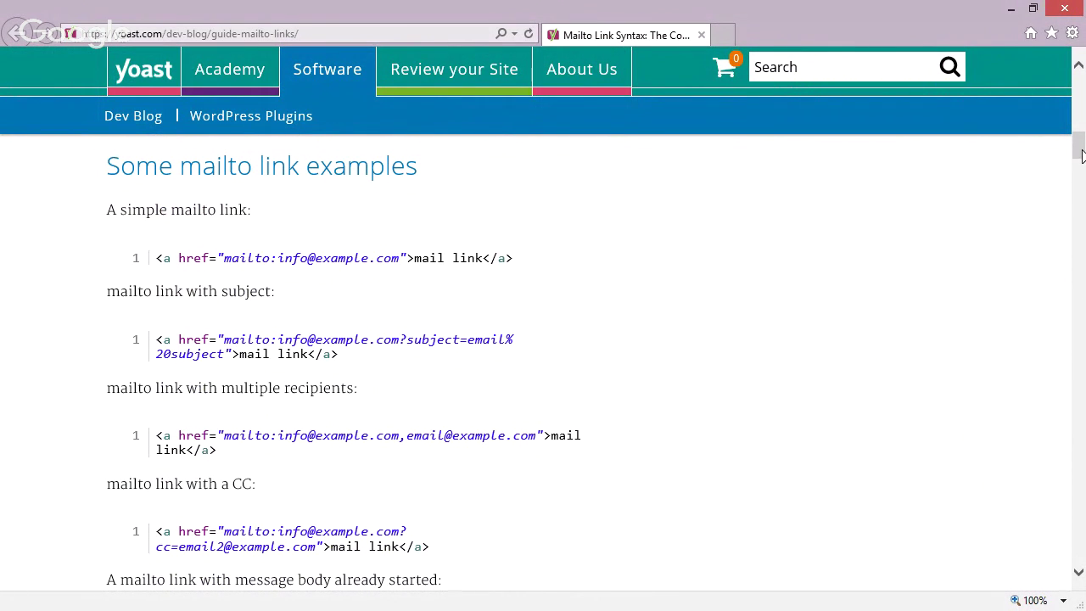
drag(1081, 154, 1081, 185)
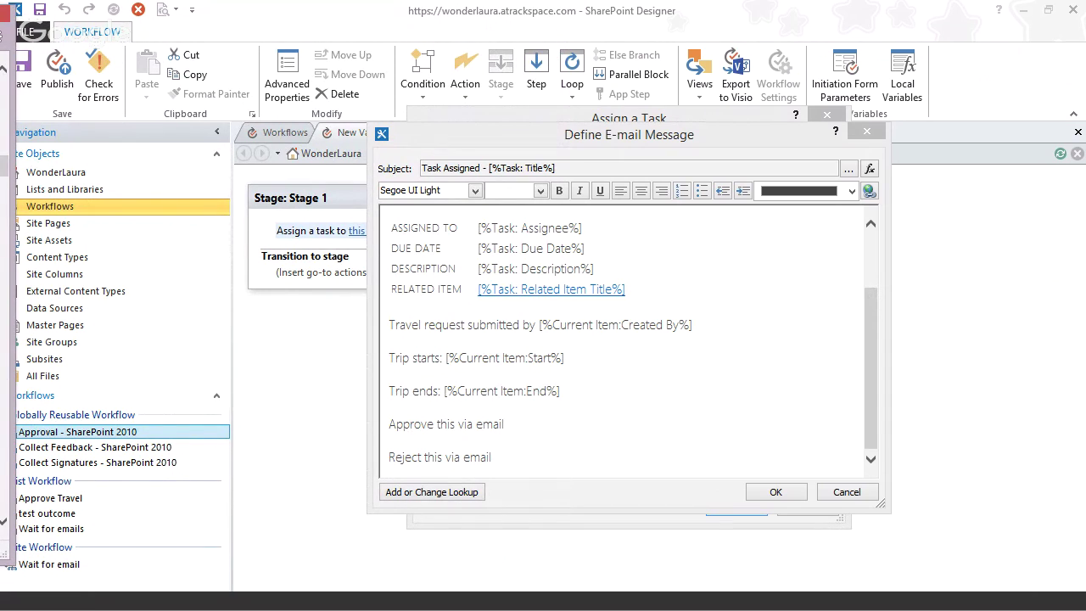
- Select the word Approve in the task e-mail body and open Edit Hyperlink for it
double_click(412, 424)
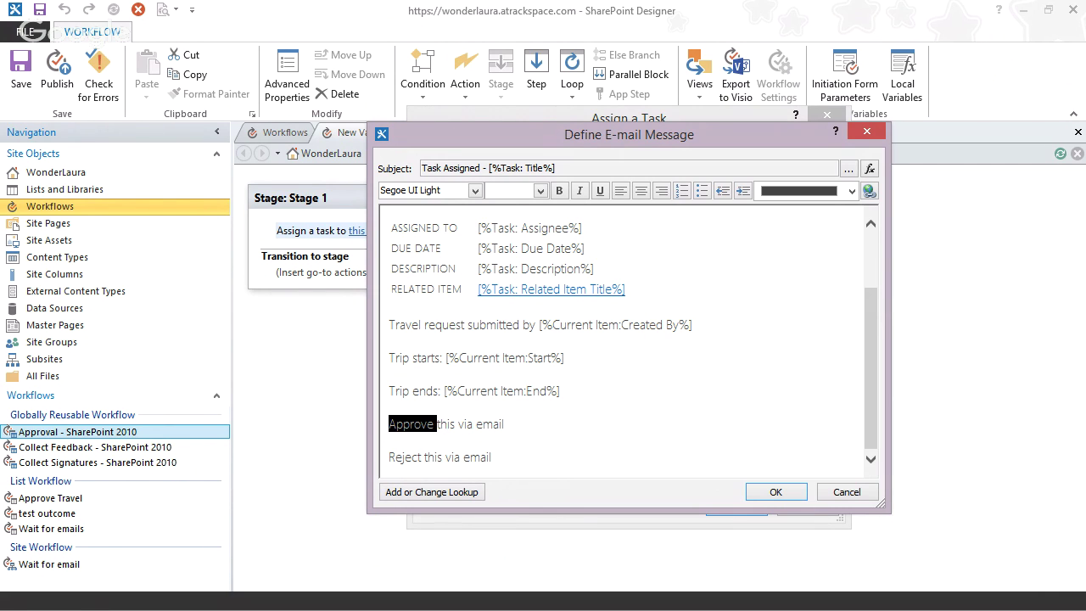
click(870, 191)
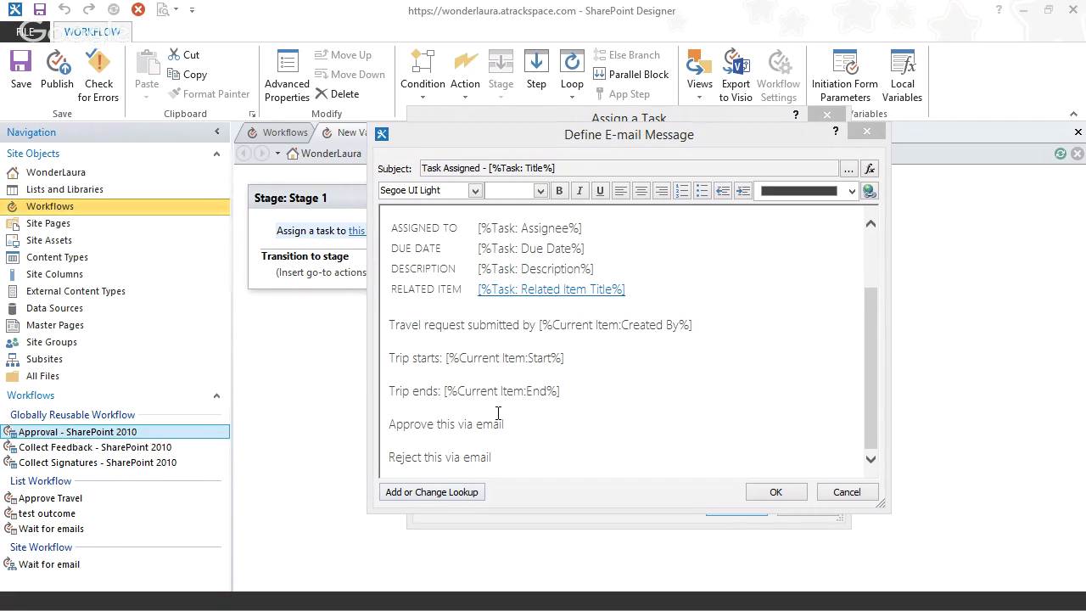
click(421, 424)
drag(433, 424, 388, 426)
click(870, 190)
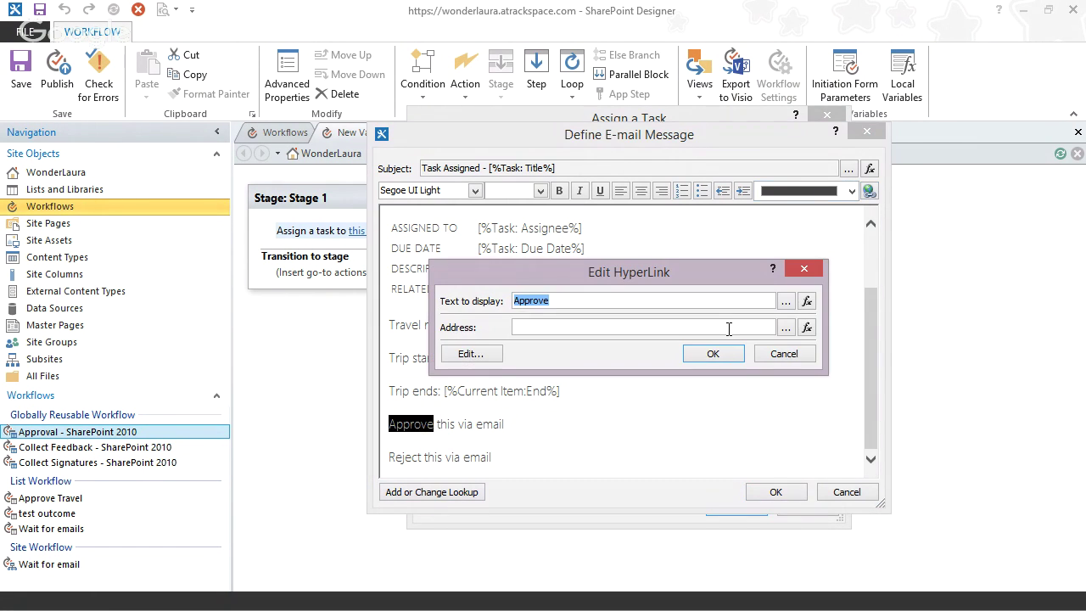
- Build the Approve link address as mailto: plus the test mailbox's e-mail address and ?subject=
click(782, 326)
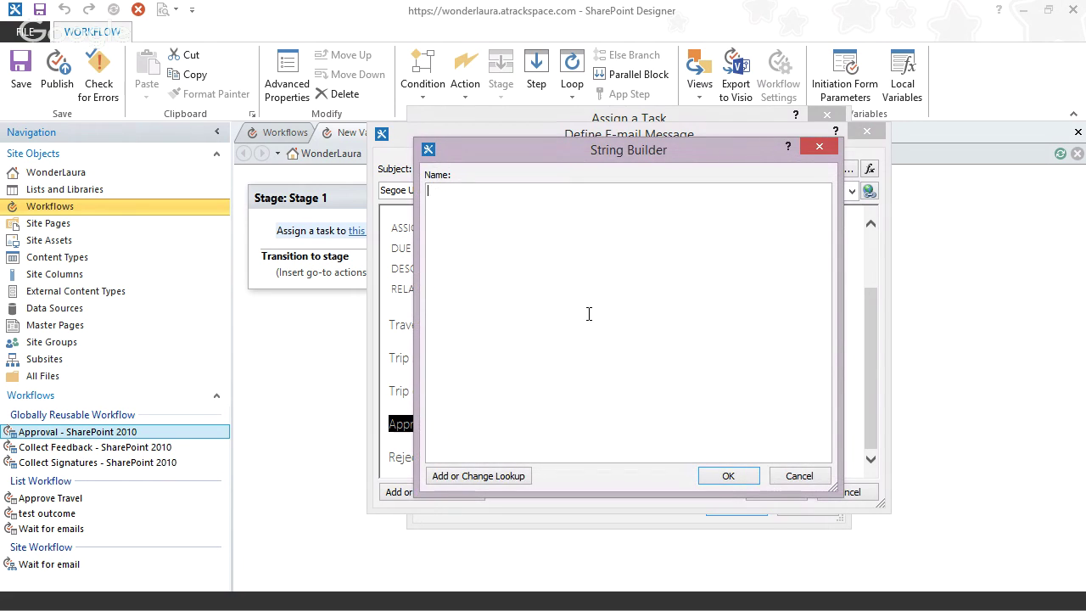
text(mailto:)
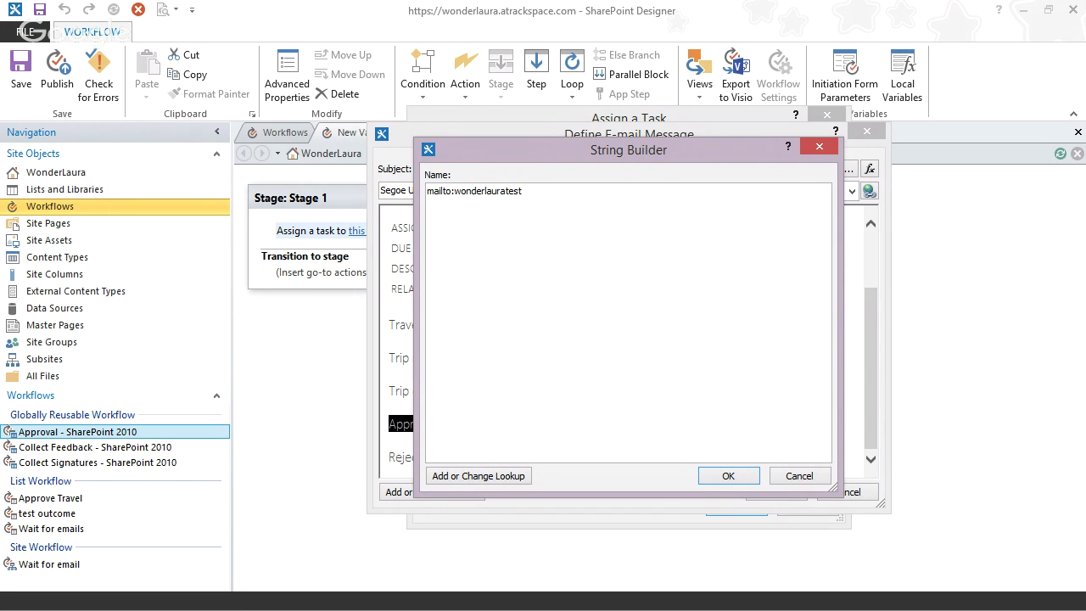
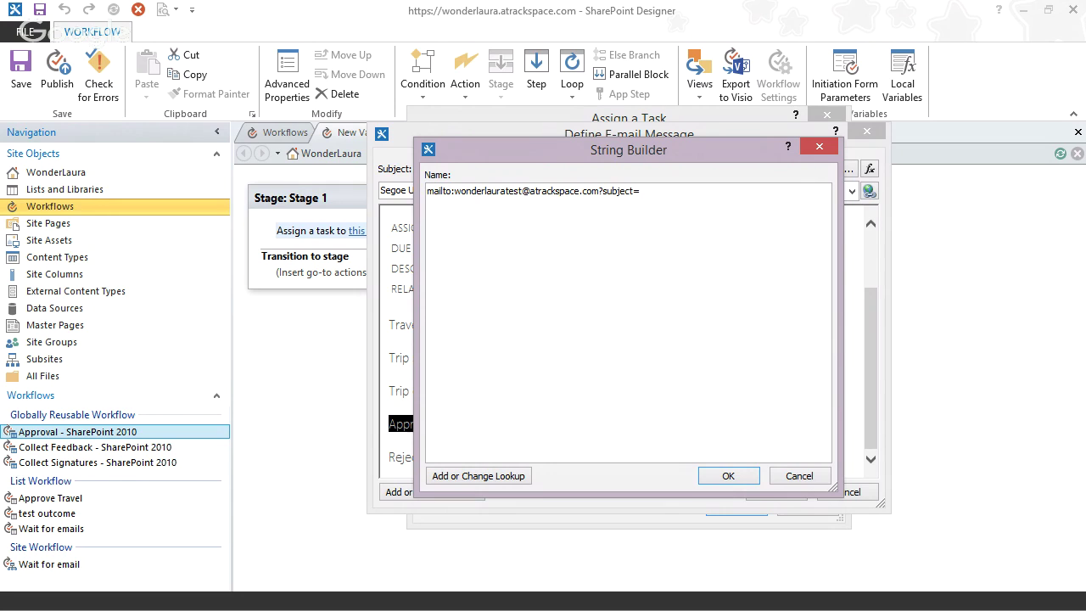
- Confirm the Approve link's mailto address and close the e-mail, returning to Assign a Task
click(670, 601)
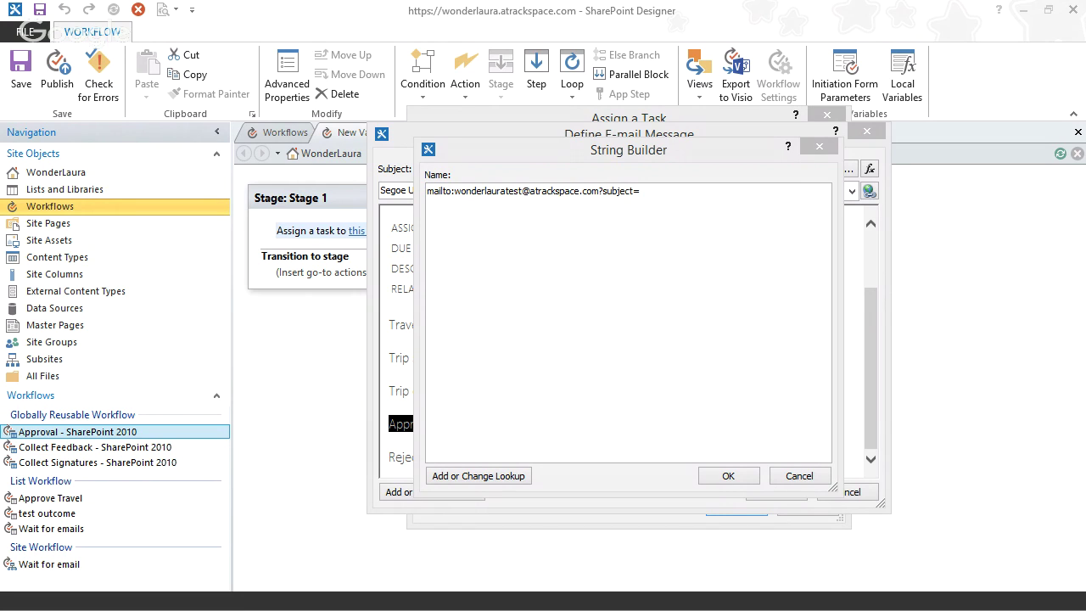
click(663, 192)
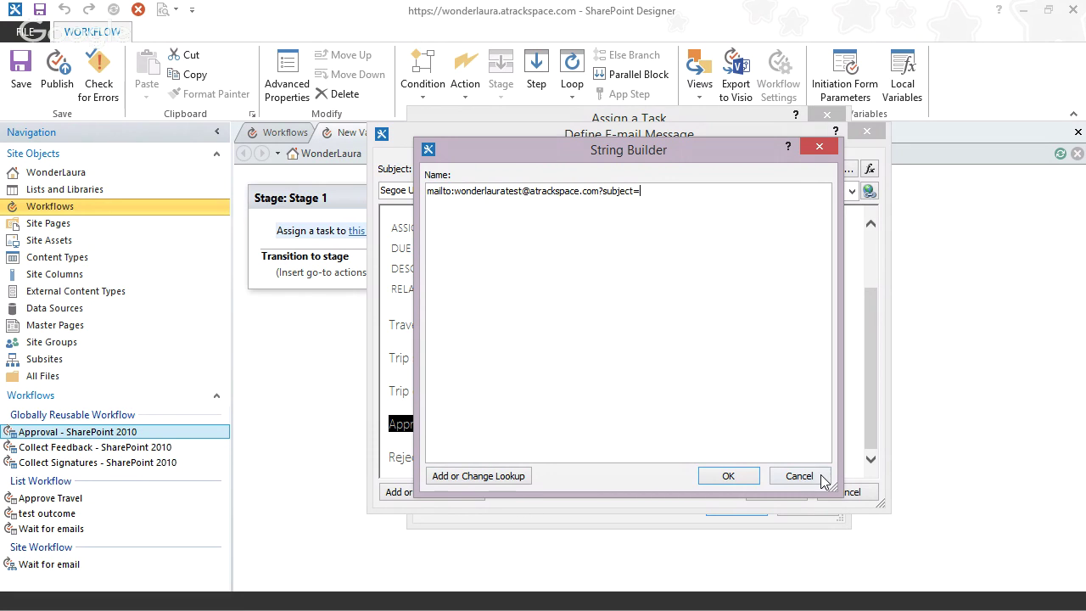
click(727, 476)
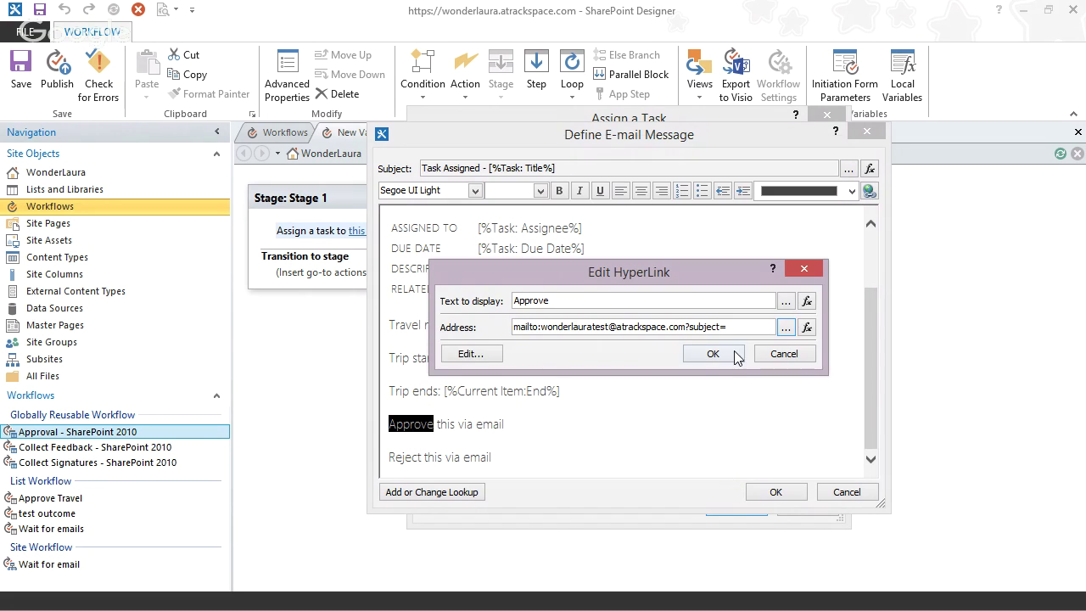
click(740, 353)
click(773, 493)
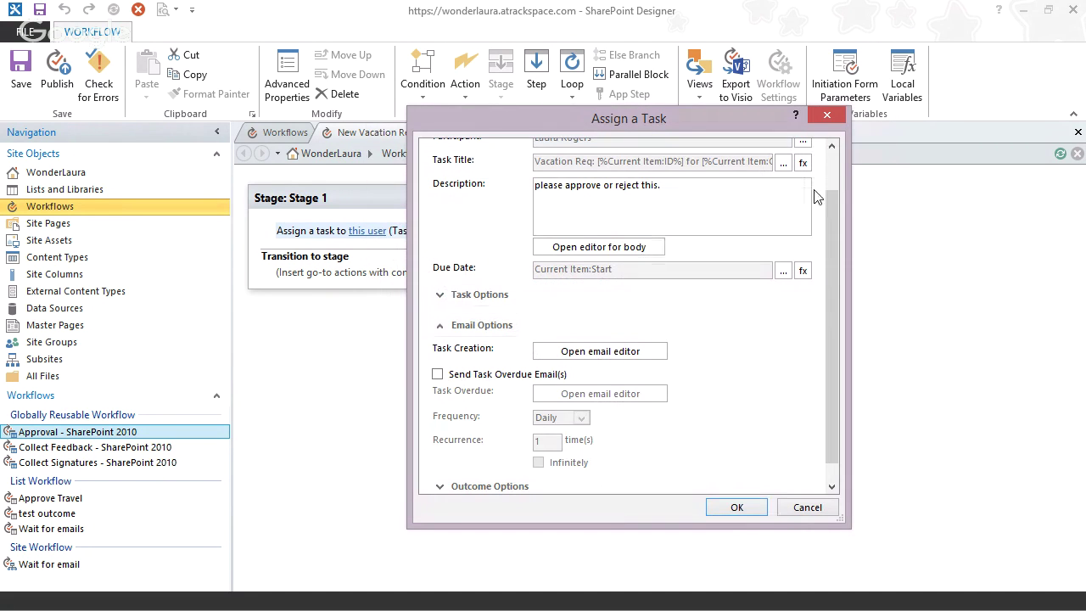
click(782, 163)
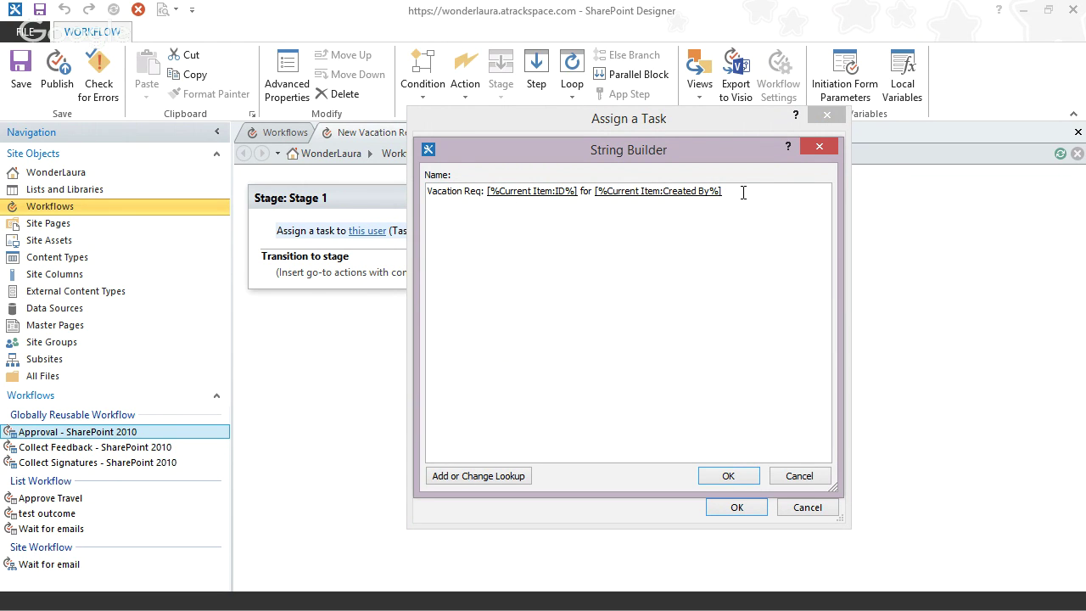
click(559, 192)
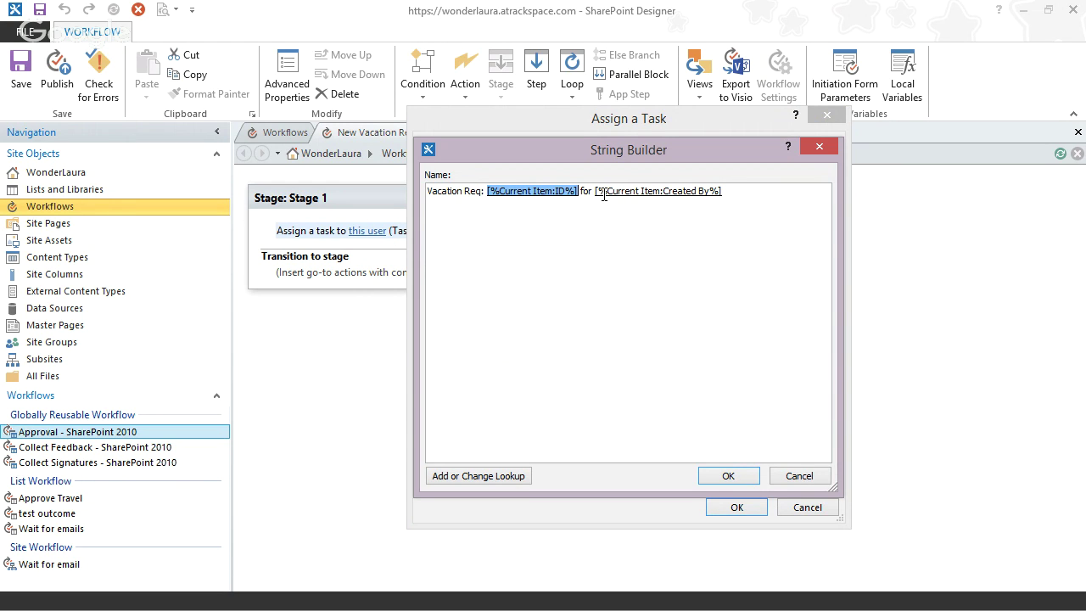
text(*ID)
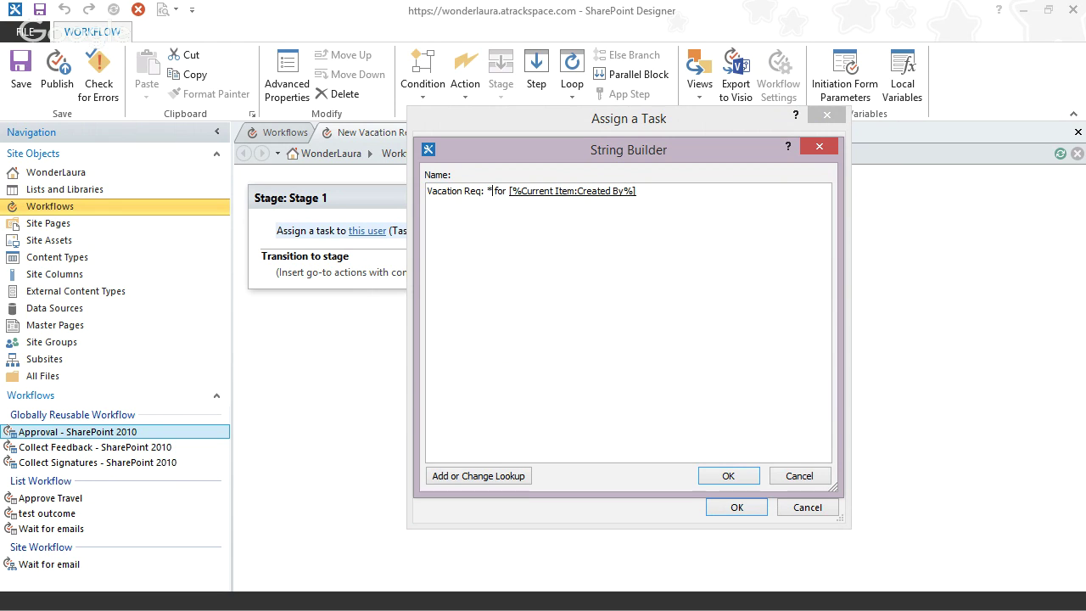
click(582, 192)
text(*)
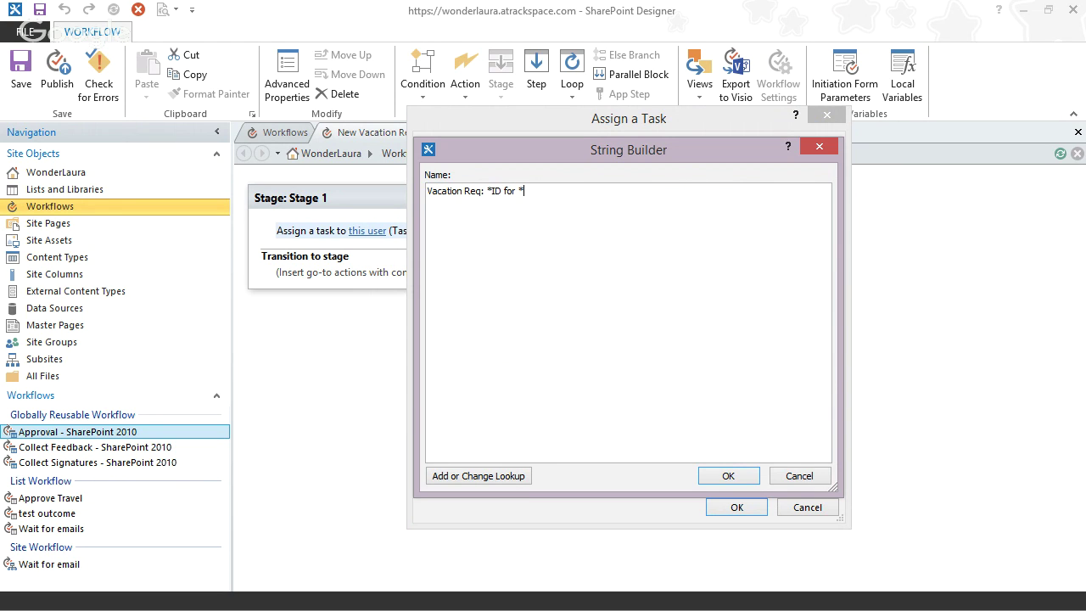
text(createdby)
drag(595, 193, 375, 173)
key(ctrl+c)
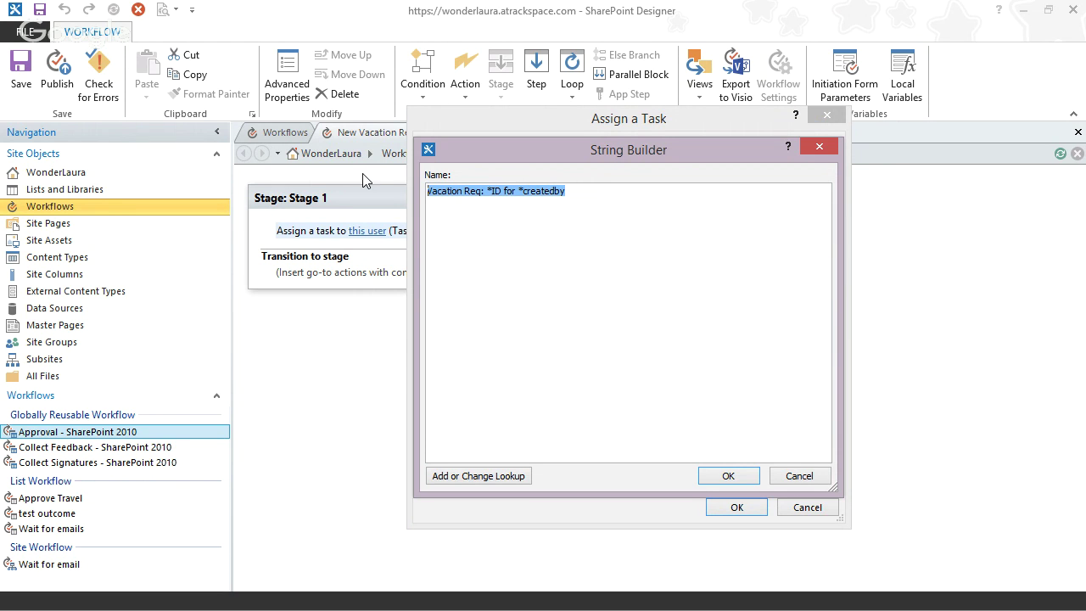
click(800, 476)
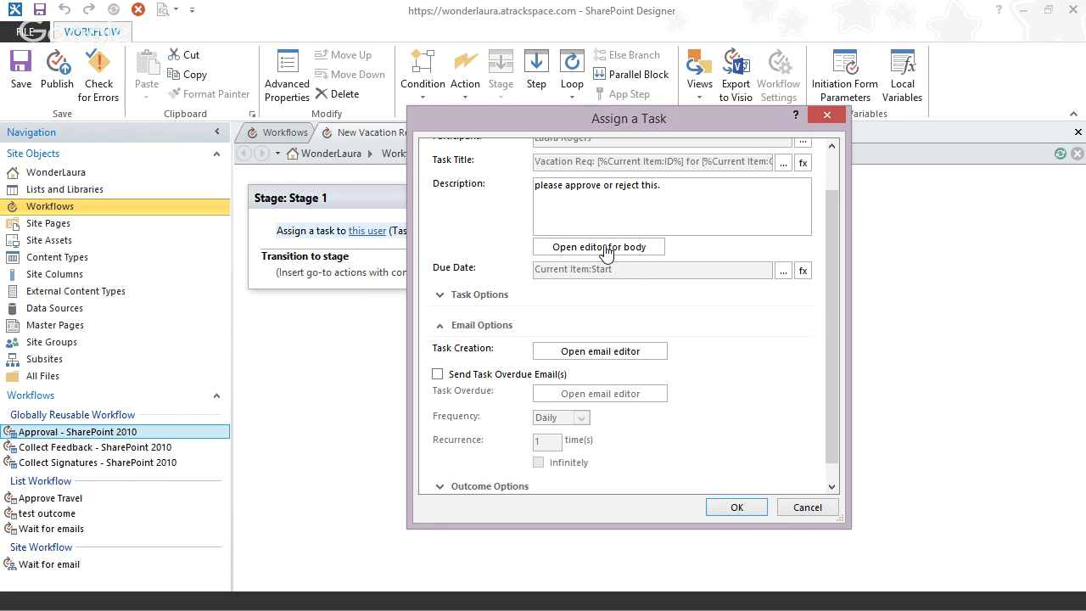
- Reopen the task creation e-mail message, leaving overdue reminder e-mails turned off
click(569, 356)
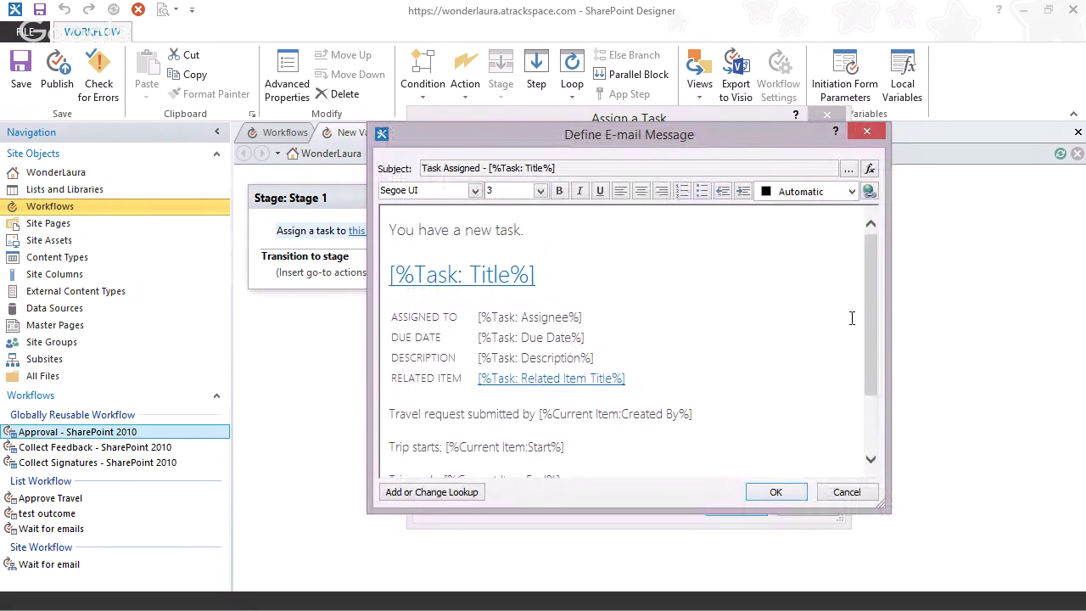
click(849, 497)
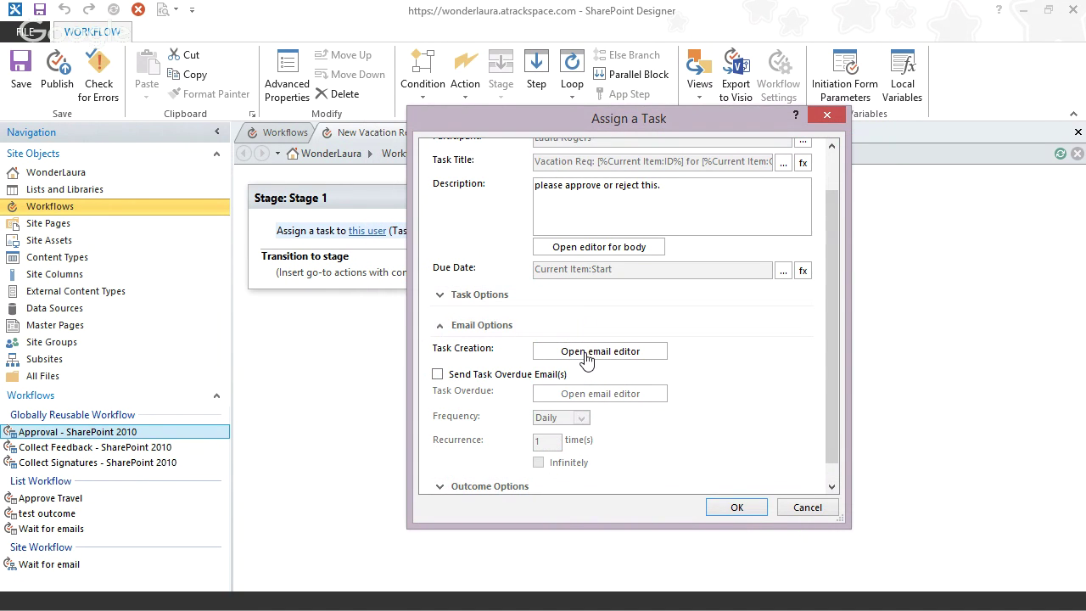
click(438, 374)
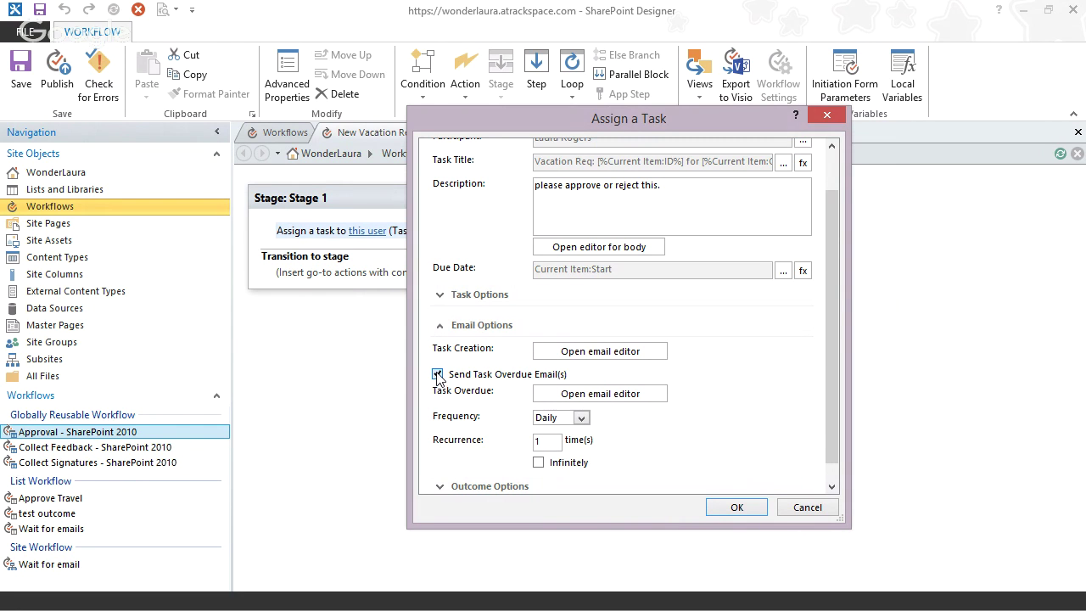
click(438, 375)
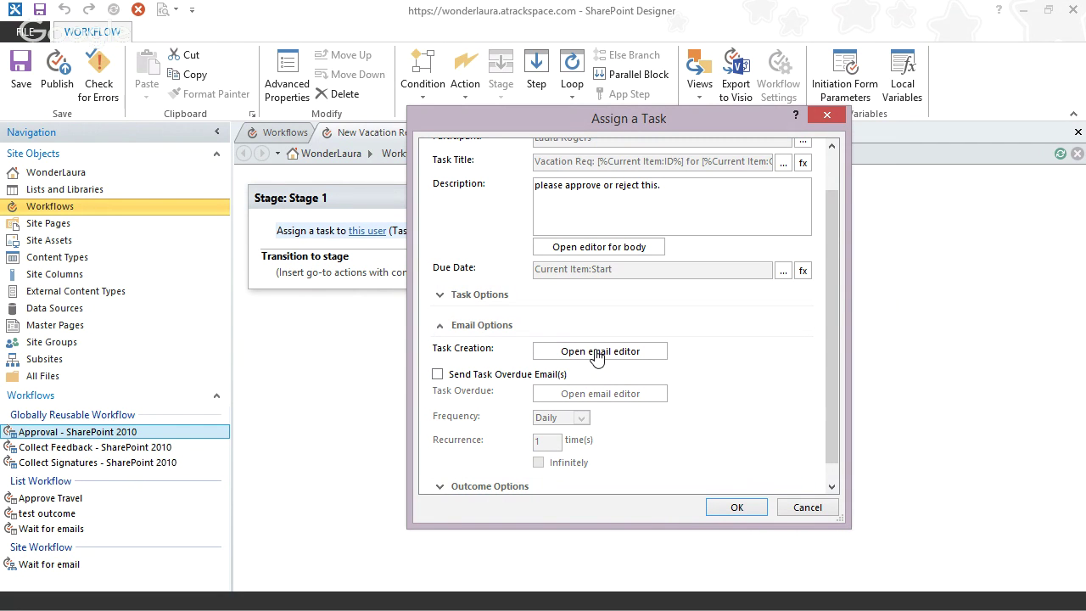
click(598, 352)
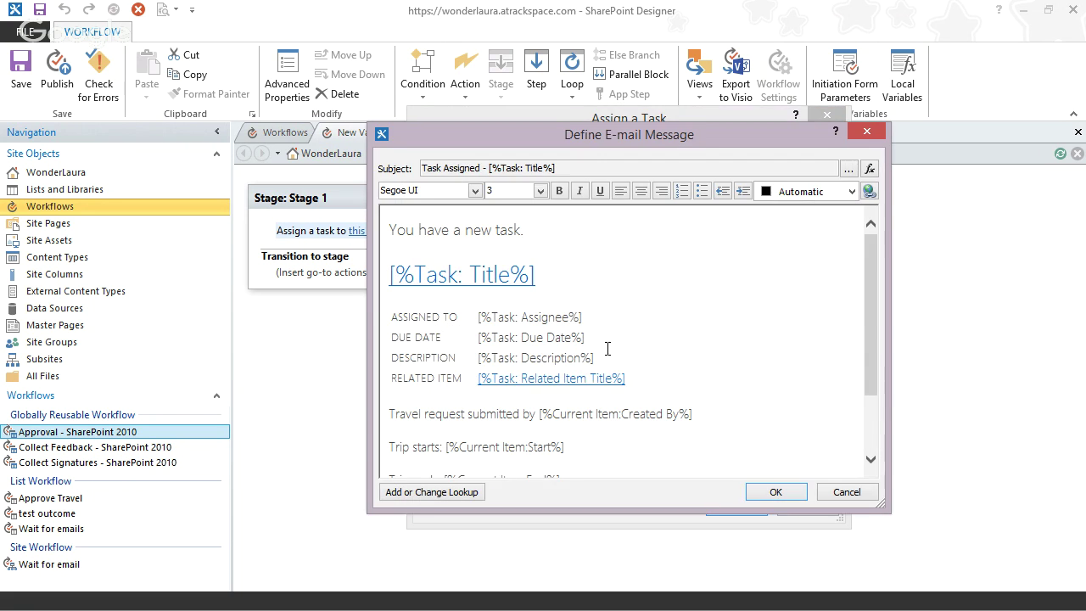
- Select the word Approve in the message and open its hyperlink settings
drag(867, 322, 882, 414)
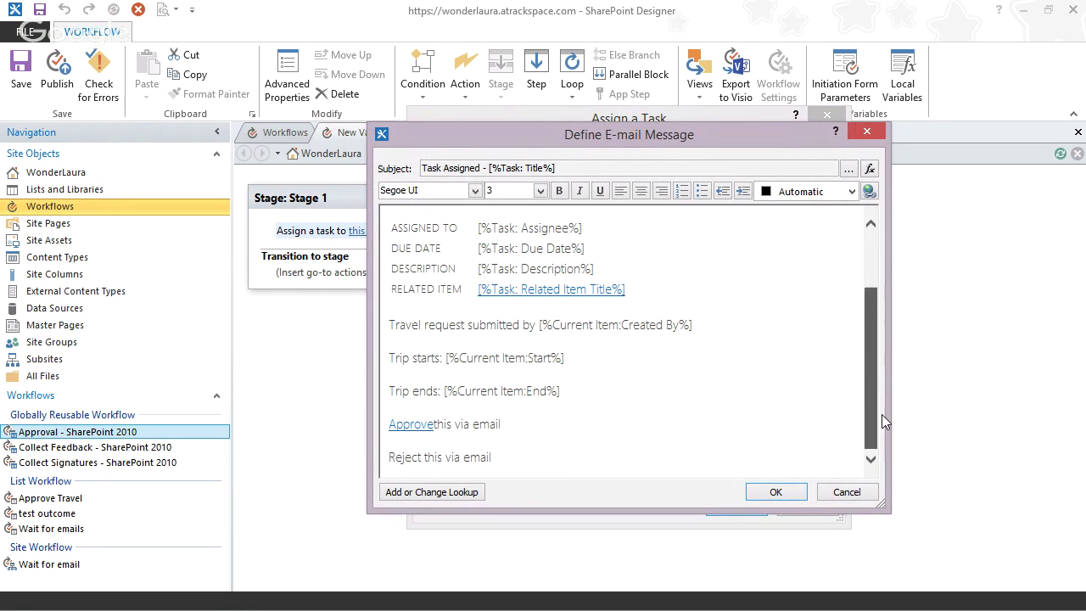
click(432, 426)
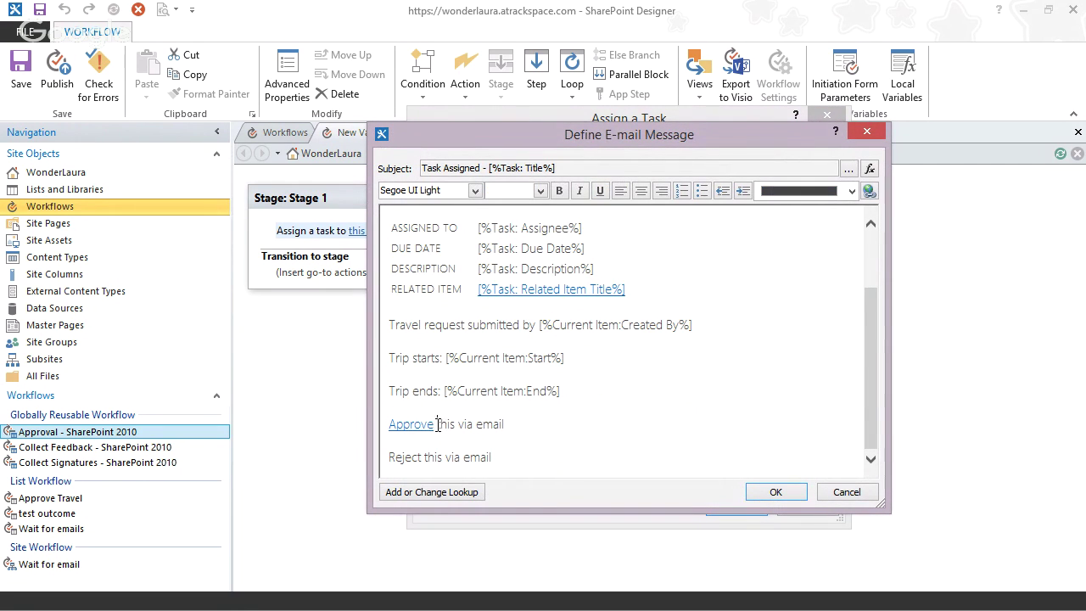
drag(433, 427, 389, 424)
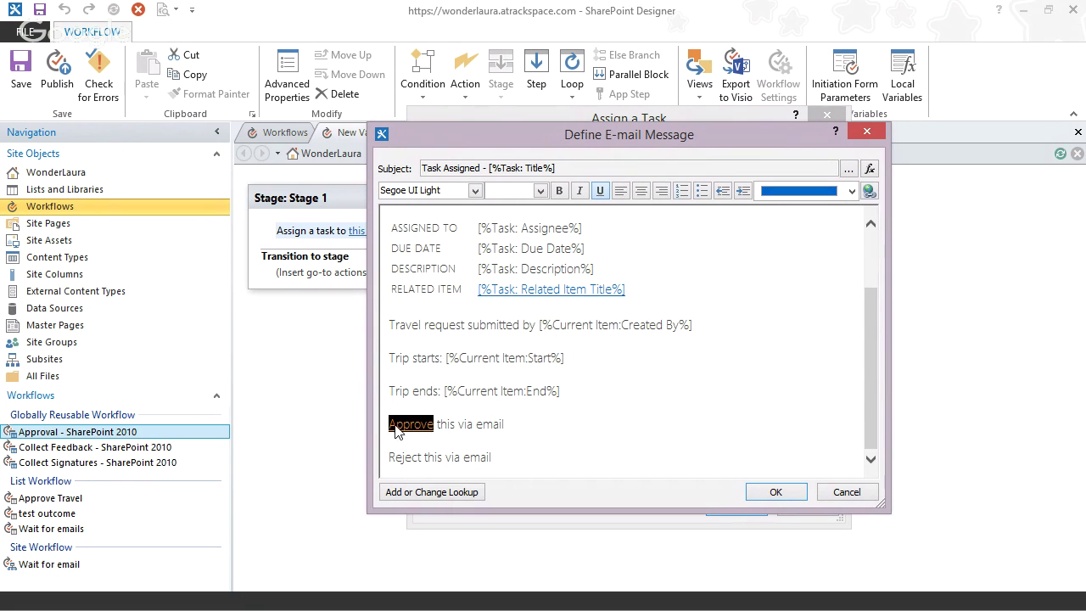
click(869, 190)
- Paste 'Vacation Req: *ID for *createdby' after subject= and bring the URLEncode page onscreen
click(785, 328)
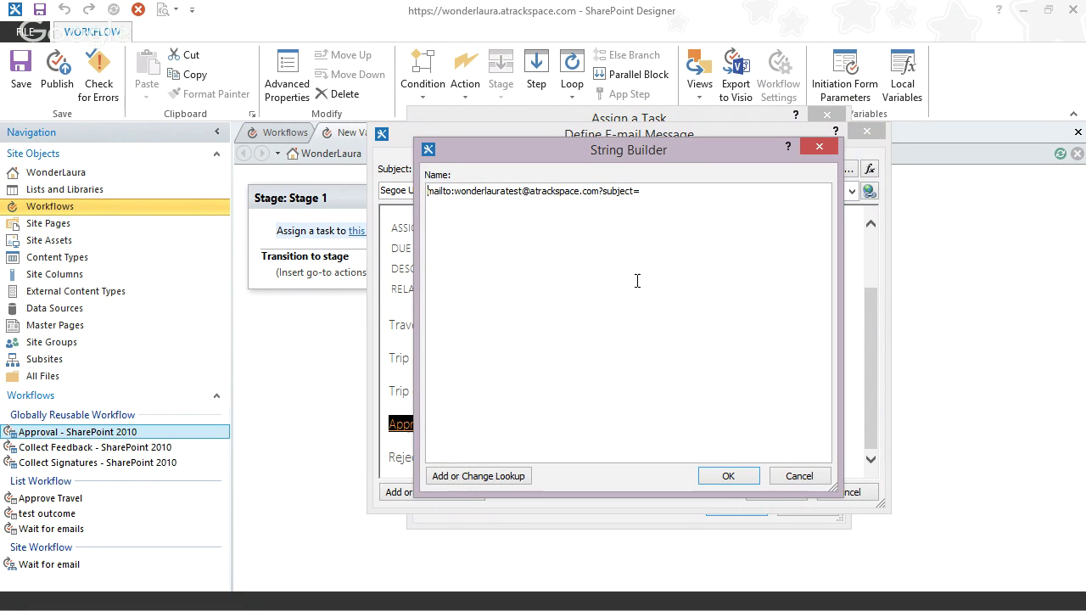
key(ctrl+v)
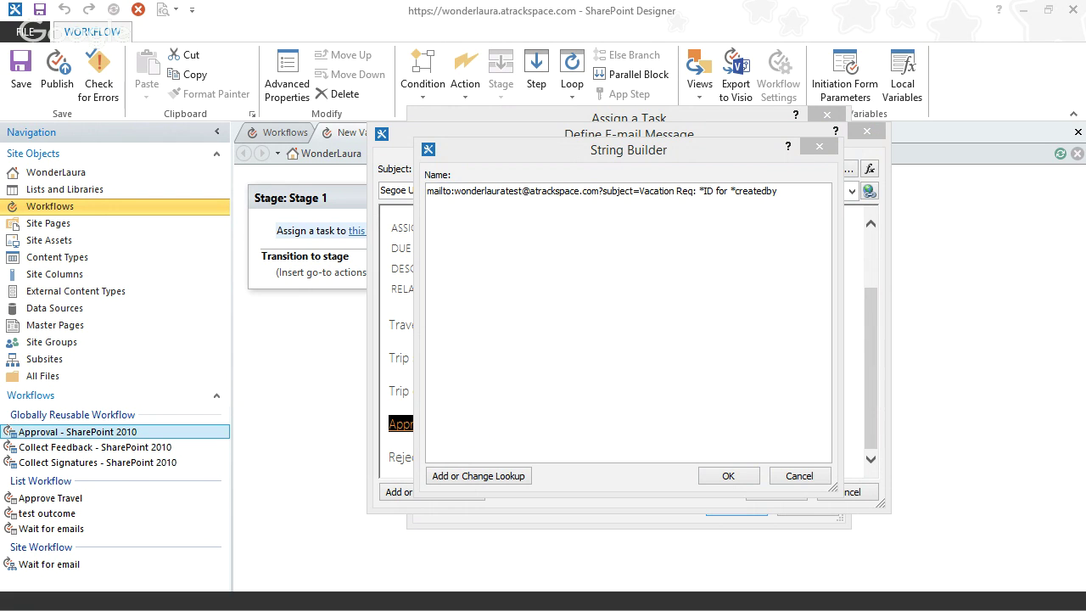
drag(0, 103, 711, 102)
drag(537, 387, 191, 373)
- URL-encode 'Vacation Req: *ID for *createdby' in the browser, then minimize it
key(ctrl+v)
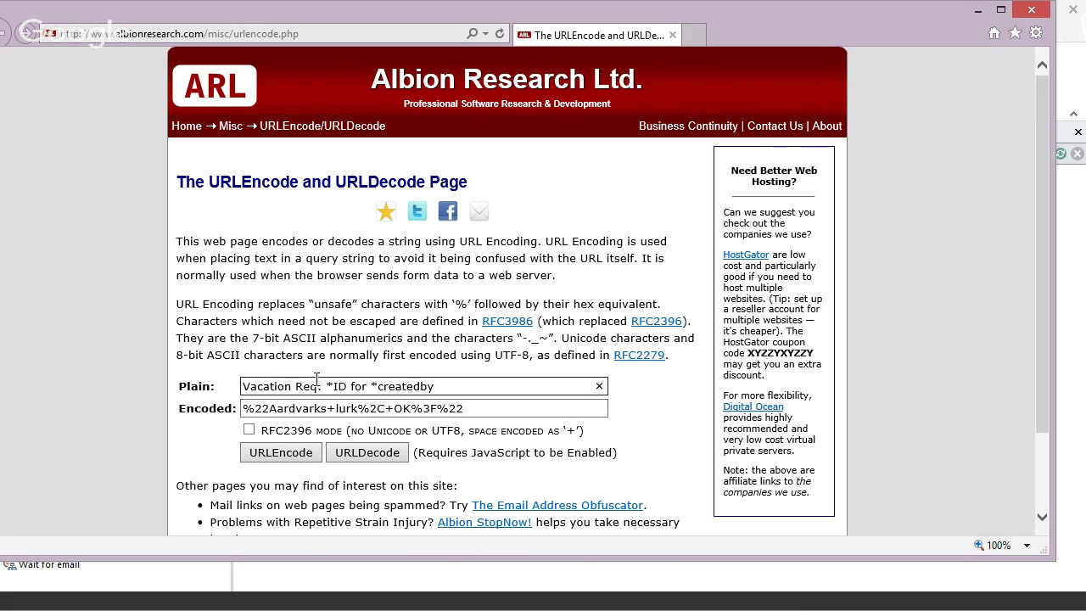
click(281, 452)
key(ctrl+c)
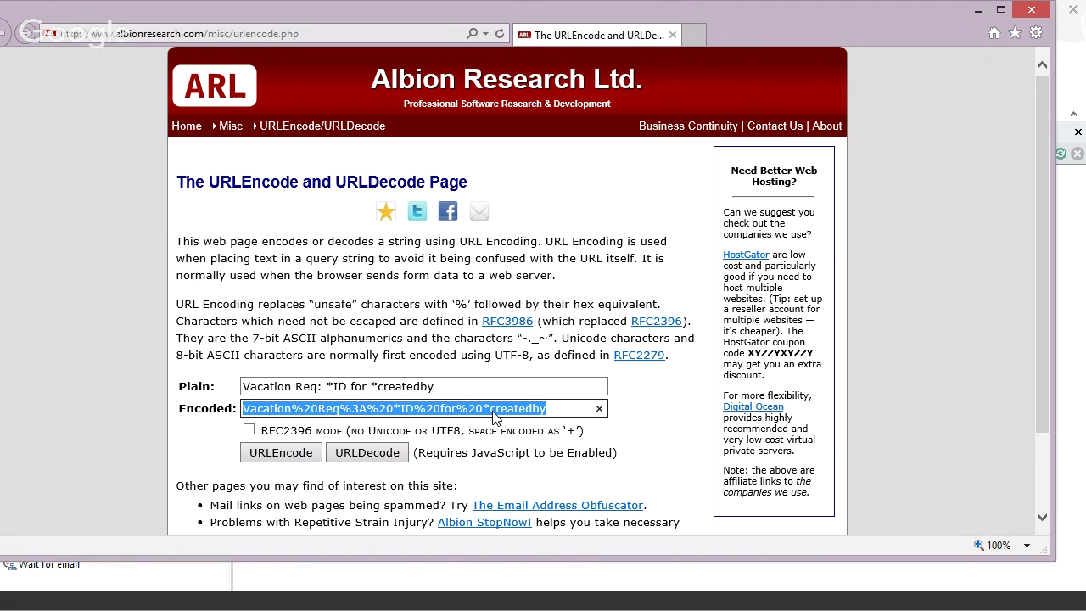
click(977, 12)
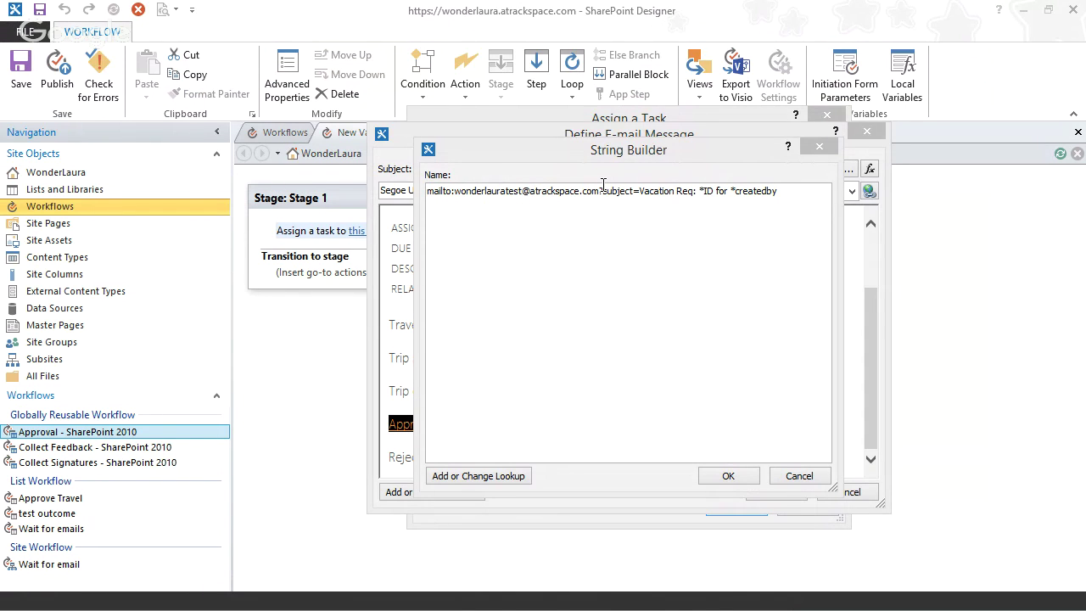
- Replace the subject with its encoded form and swap *ID for the Current Item:ID lookup
click(647, 192)
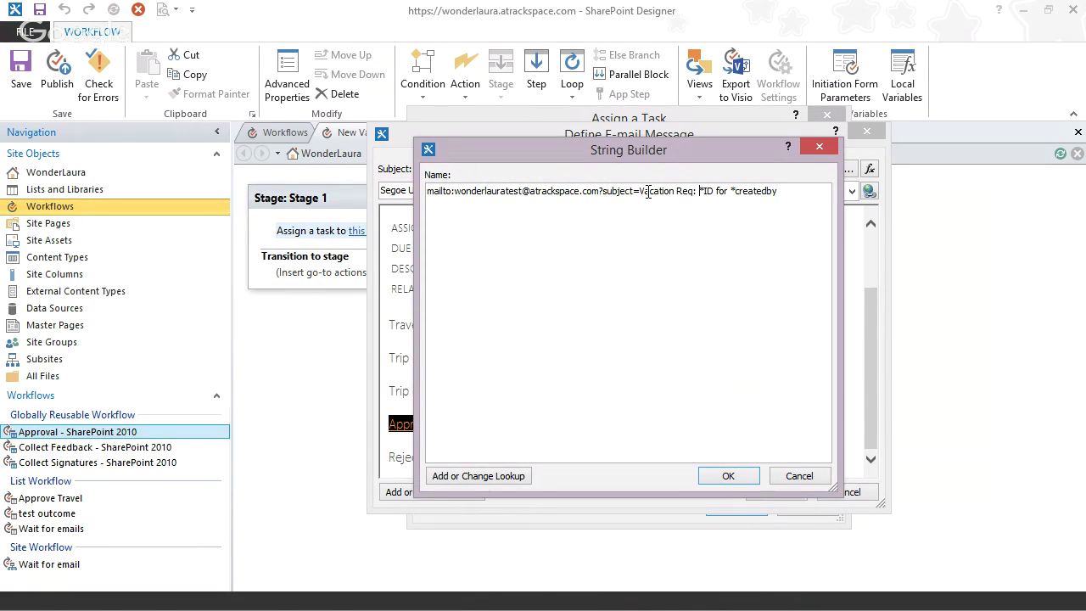
drag(639, 191, 786, 190)
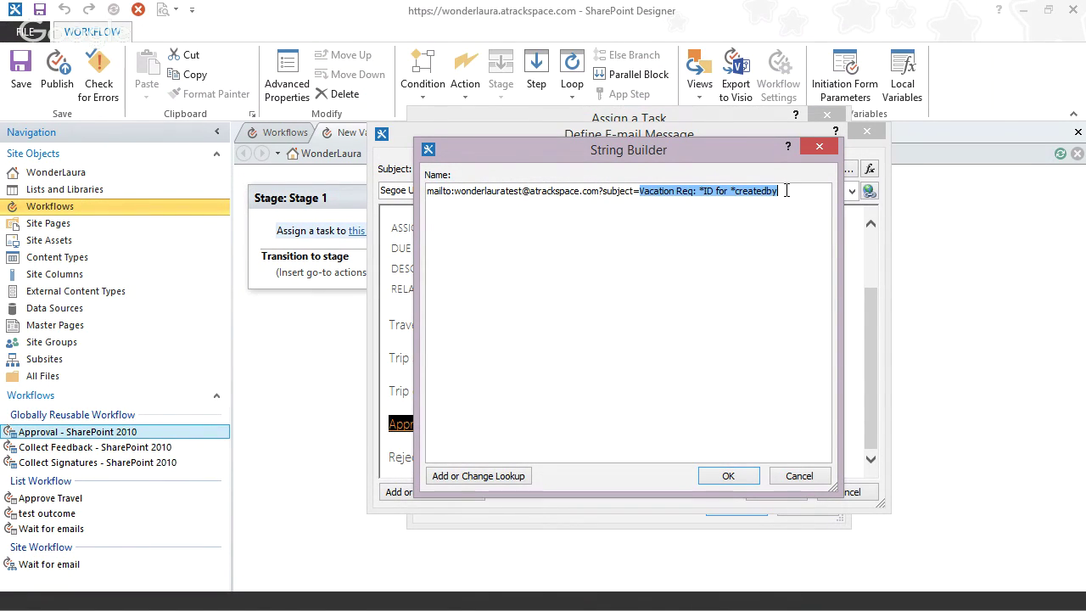
key(ctrl+v)
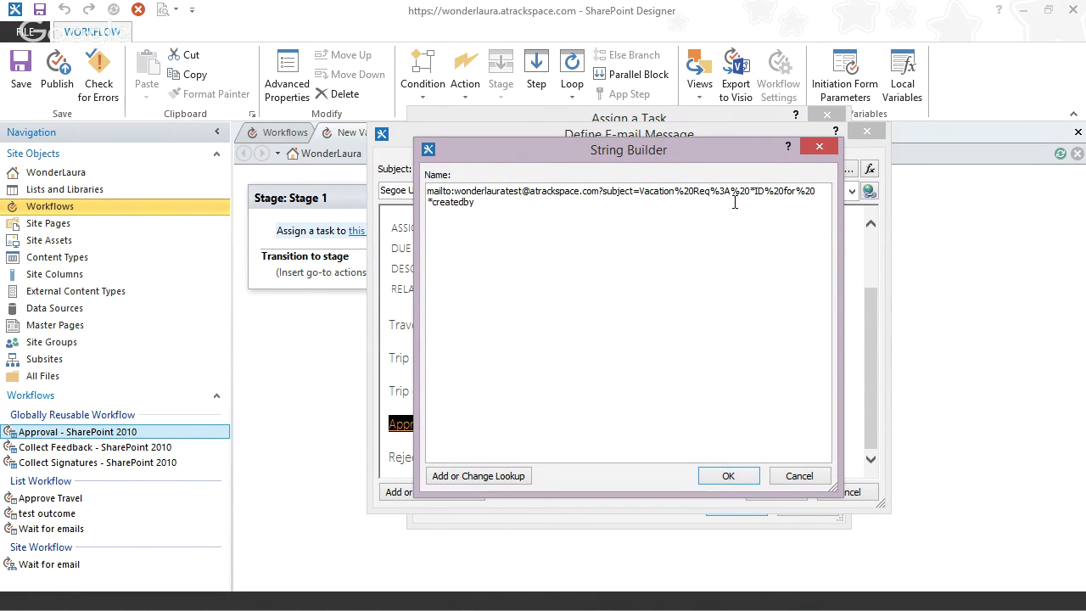
drag(750, 191, 765, 191)
click(459, 479)
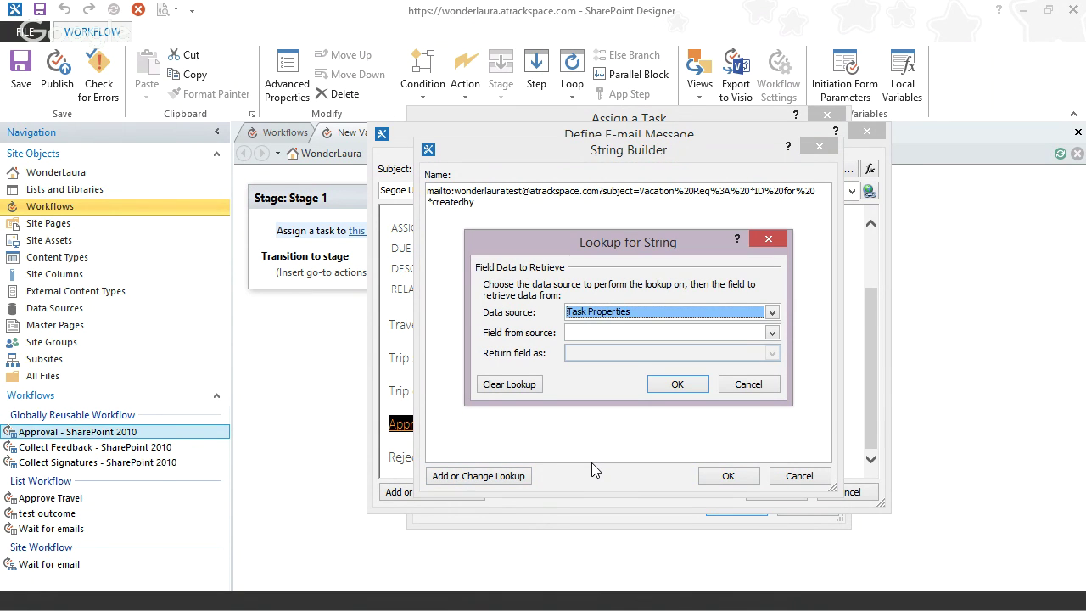
click(772, 312)
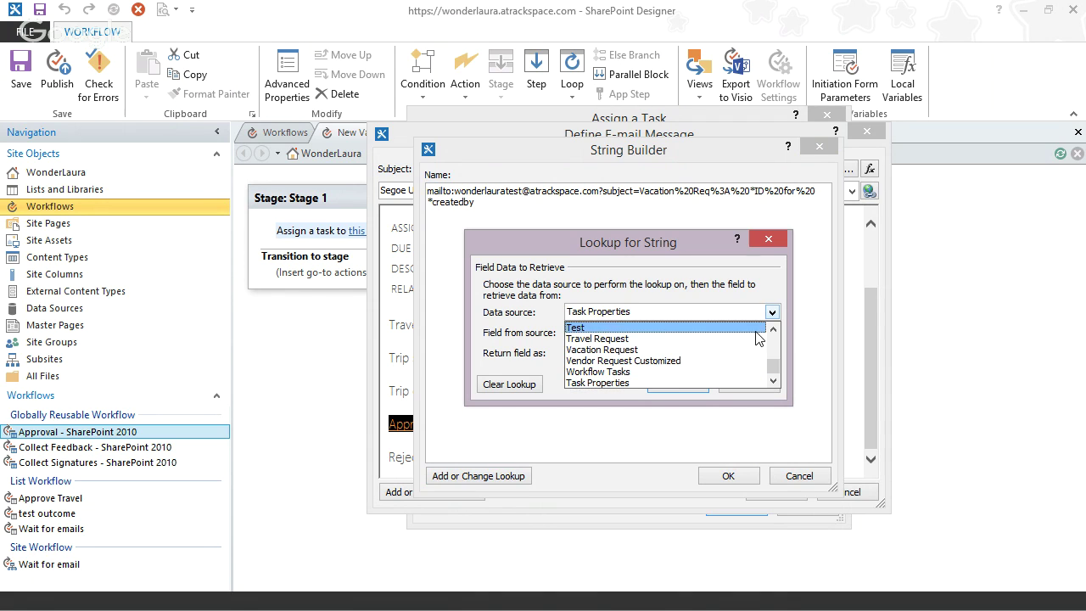
scroll(775, 364, up, 5)
click(706, 329)
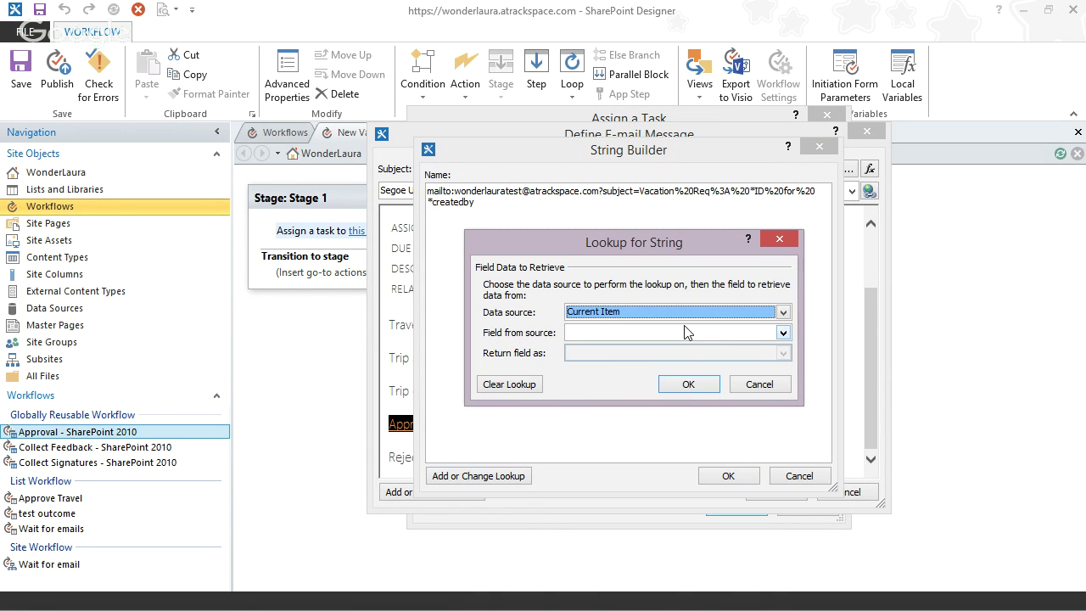
click(679, 333)
click(783, 381)
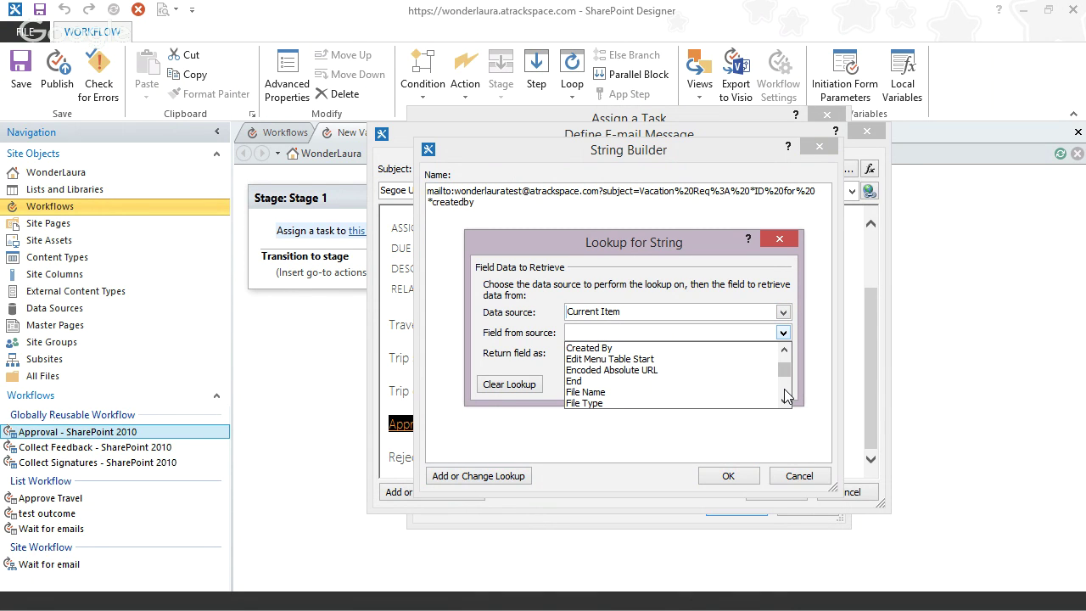
click(782, 382)
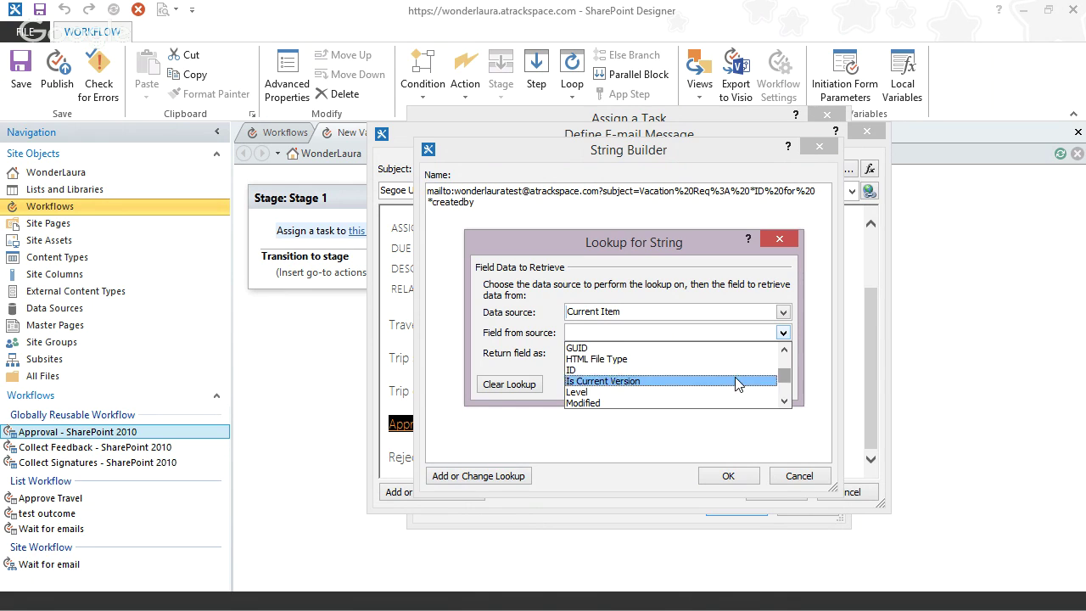
click(704, 370)
click(683, 386)
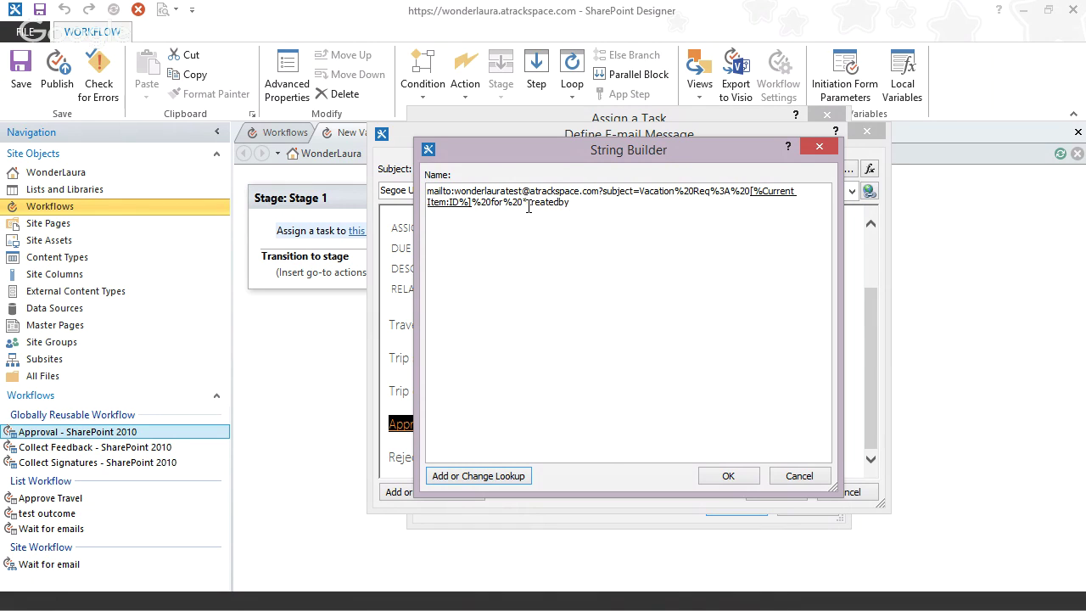
- Replace *createdby with Current Item's Created By as Display Name and accept the address
drag(523, 201, 569, 202)
click(478, 476)
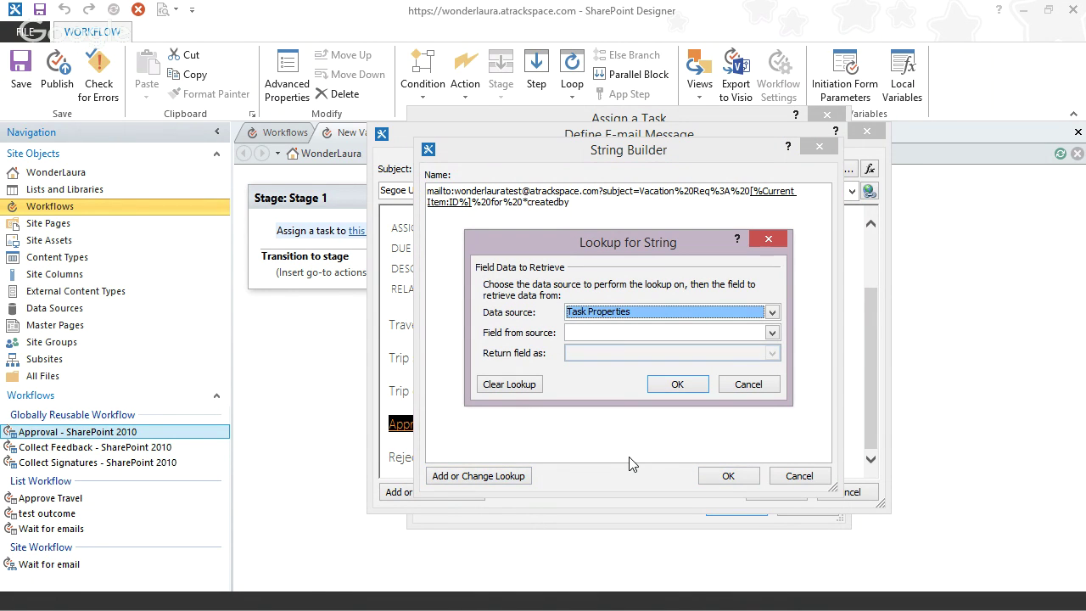
click(667, 311)
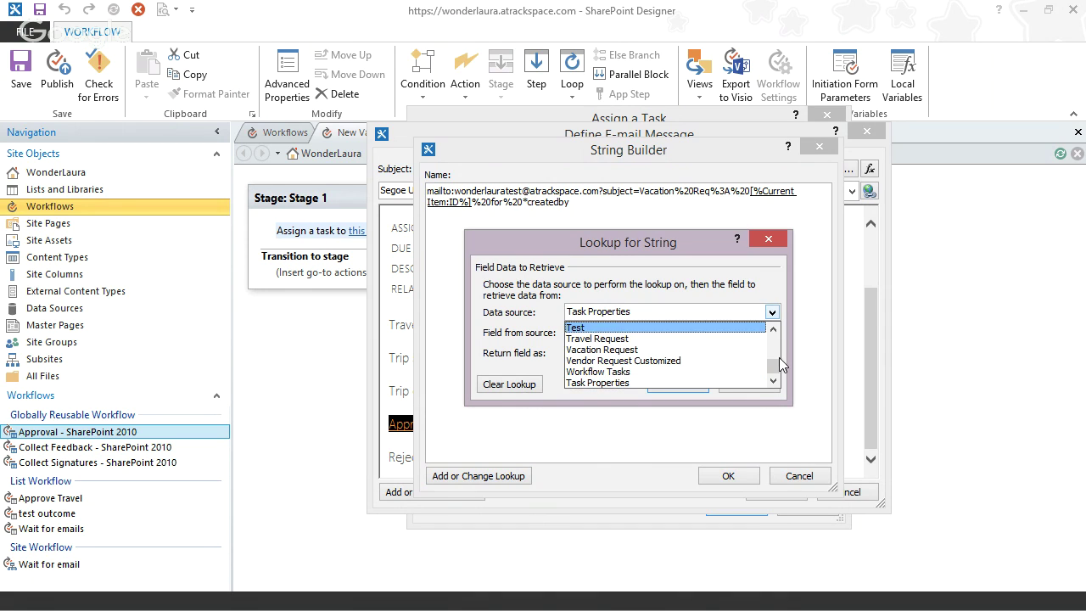
scroll(778, 358, up, 5)
click(731, 326)
click(783, 332)
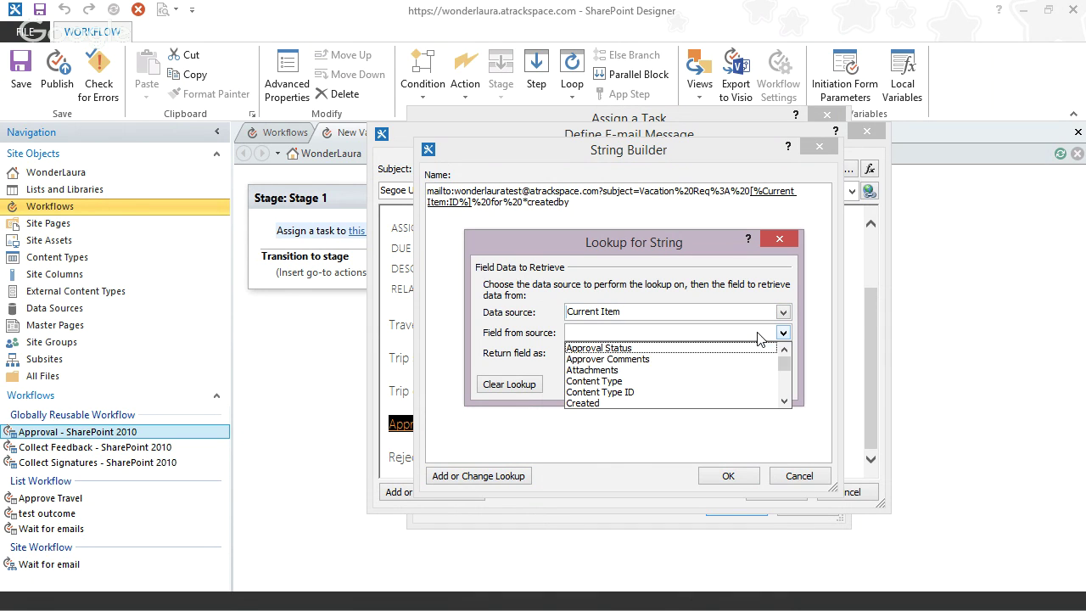
scroll(786, 390, down, 2)
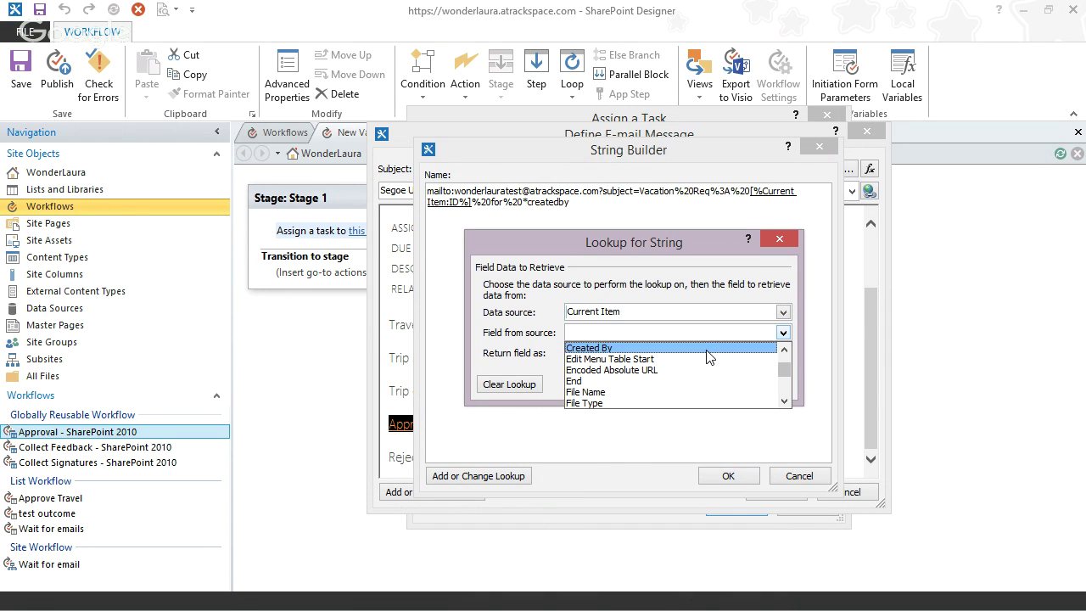
click(707, 349)
click(783, 352)
click(610, 370)
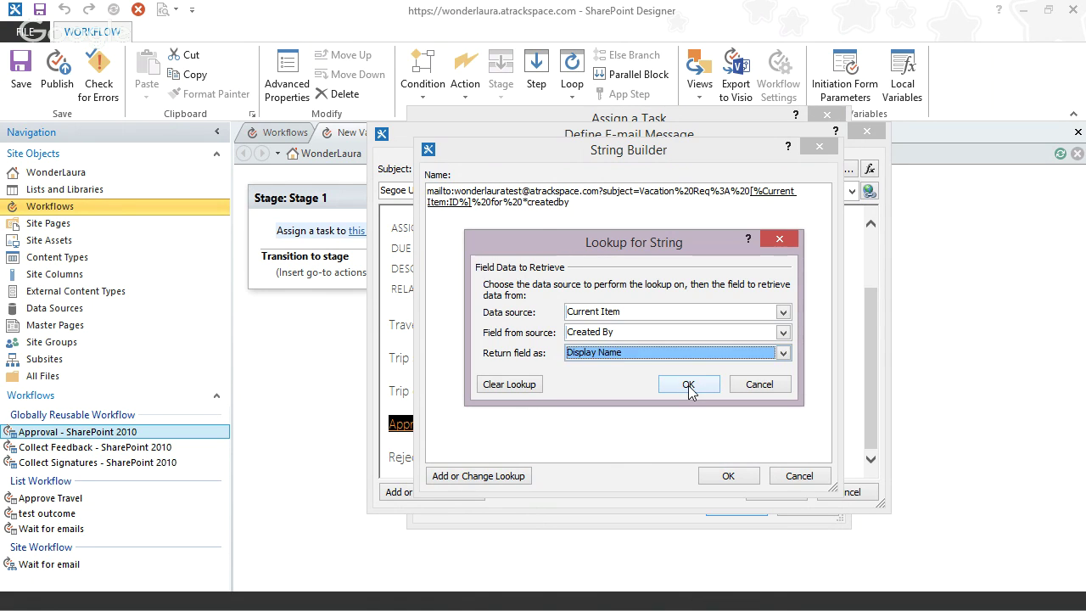
click(688, 385)
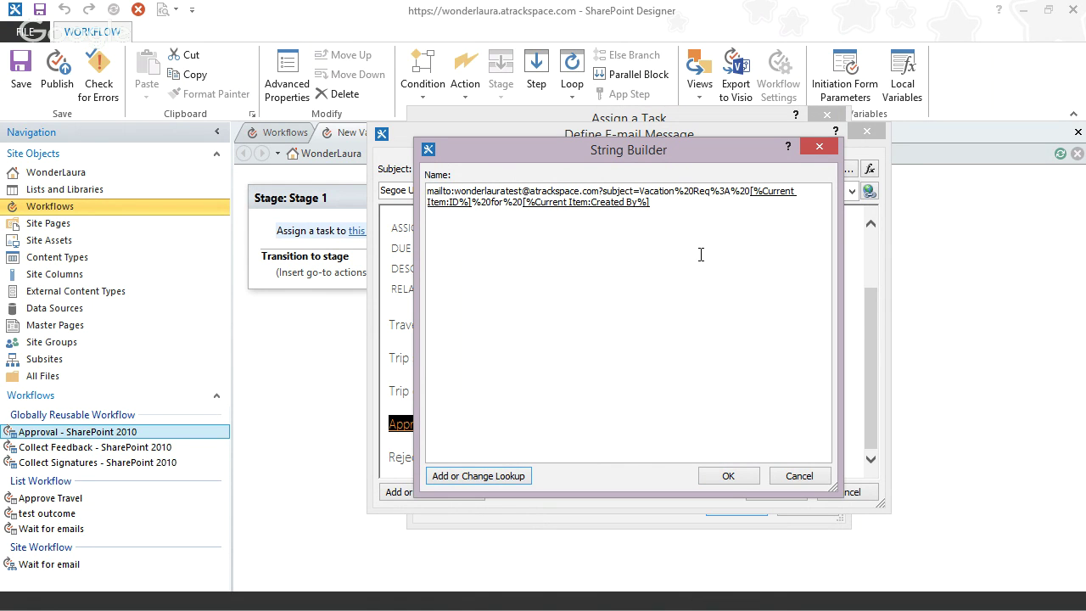
click(718, 476)
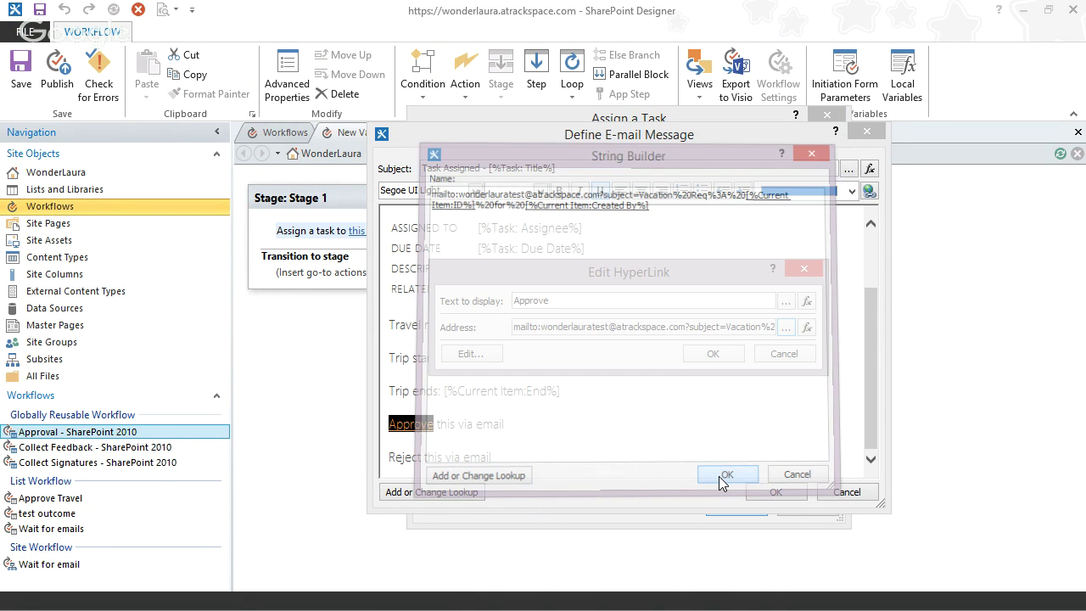
- Reopen the Approve link address and begin appending &body=Approved%0A to its end
click(712, 354)
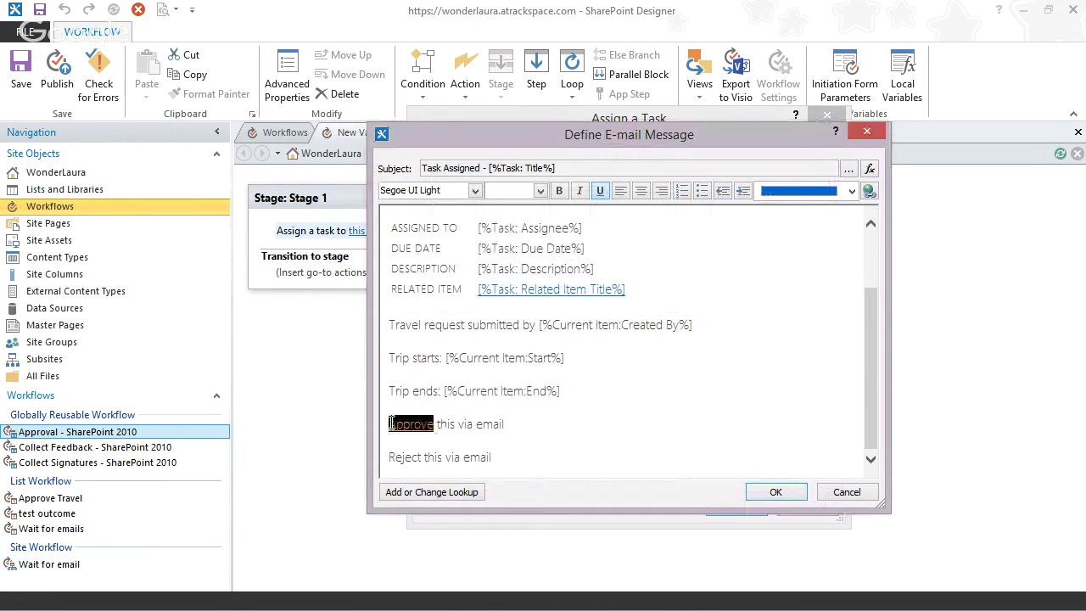
click(869, 190)
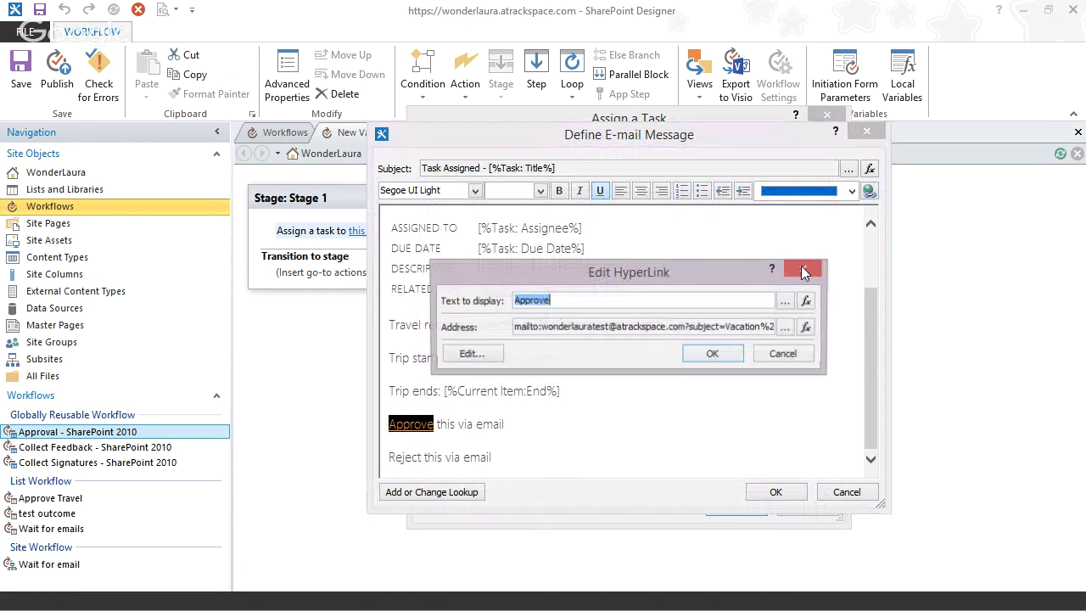
click(786, 328)
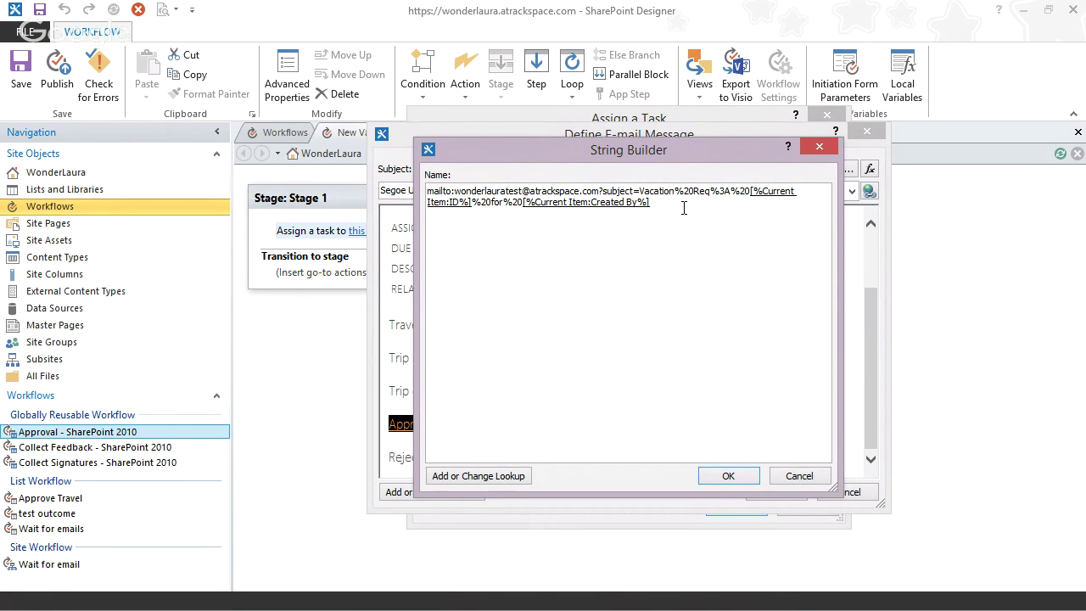
text(&body=Approved%0A)
- URL-encode 'Please click SEND and nothing else' on the URLEncode page, then return to SharePoint Designer
key(alt+Tab)
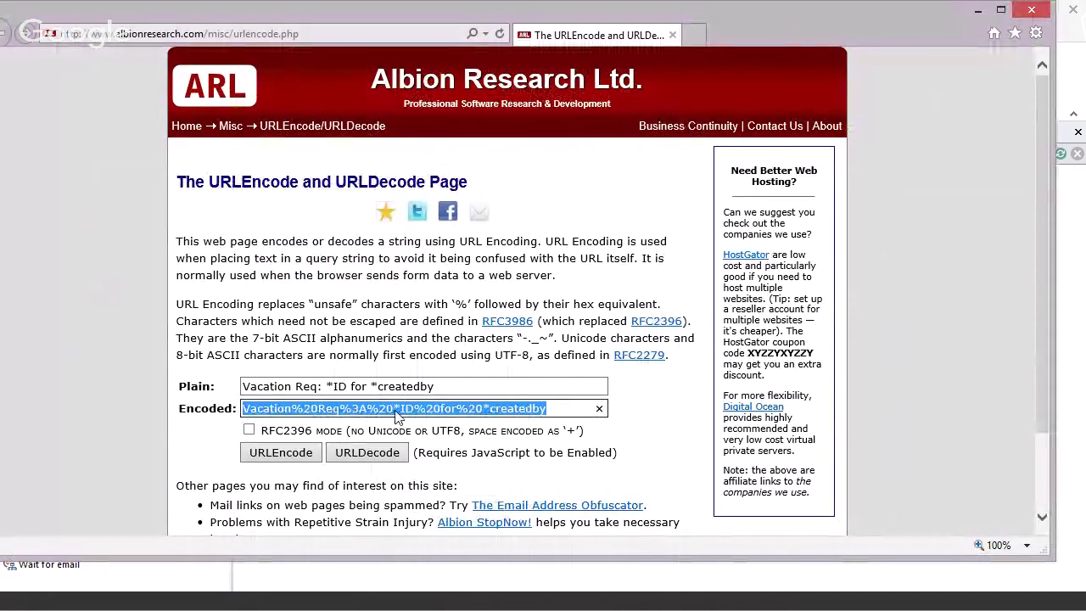
key(shift+Tab)
text(Please )
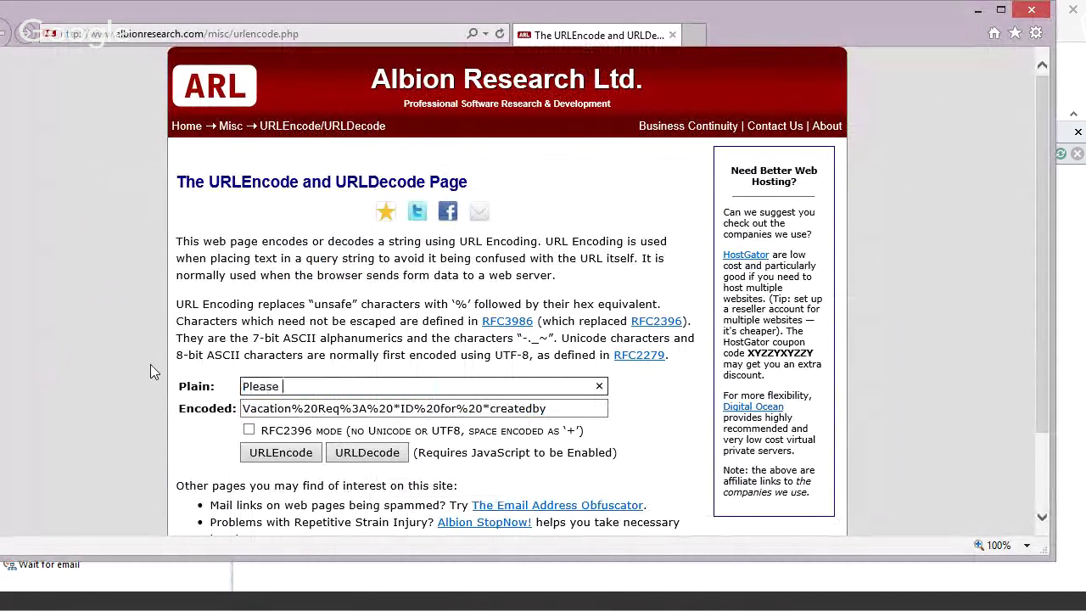
text(click sen)
key(BackSpace)
key(BackSpace)
key(BackSpace)
text(SEND and)
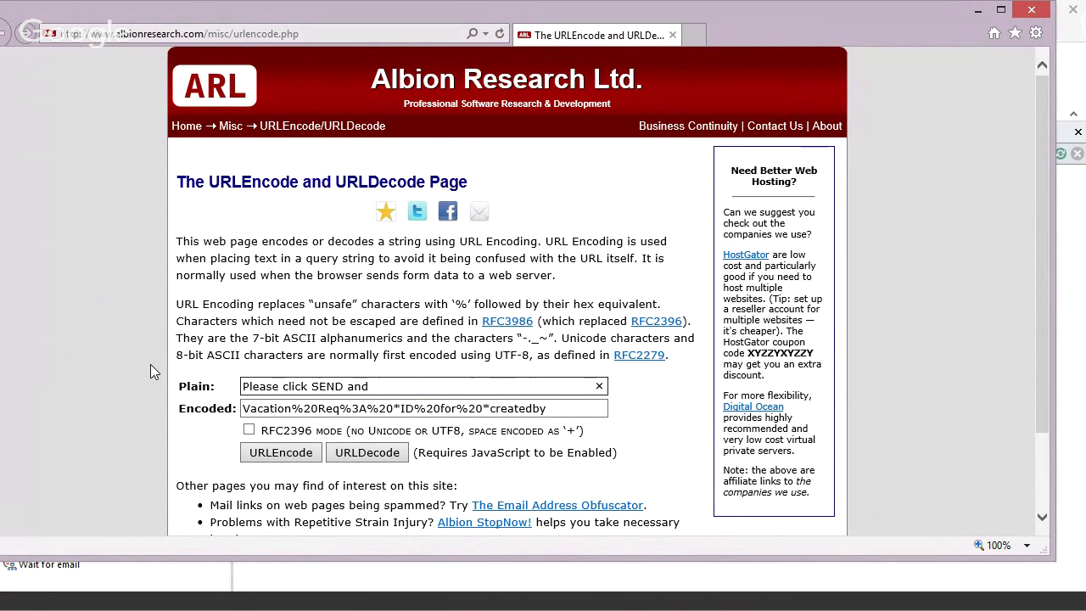
text( nothing else)
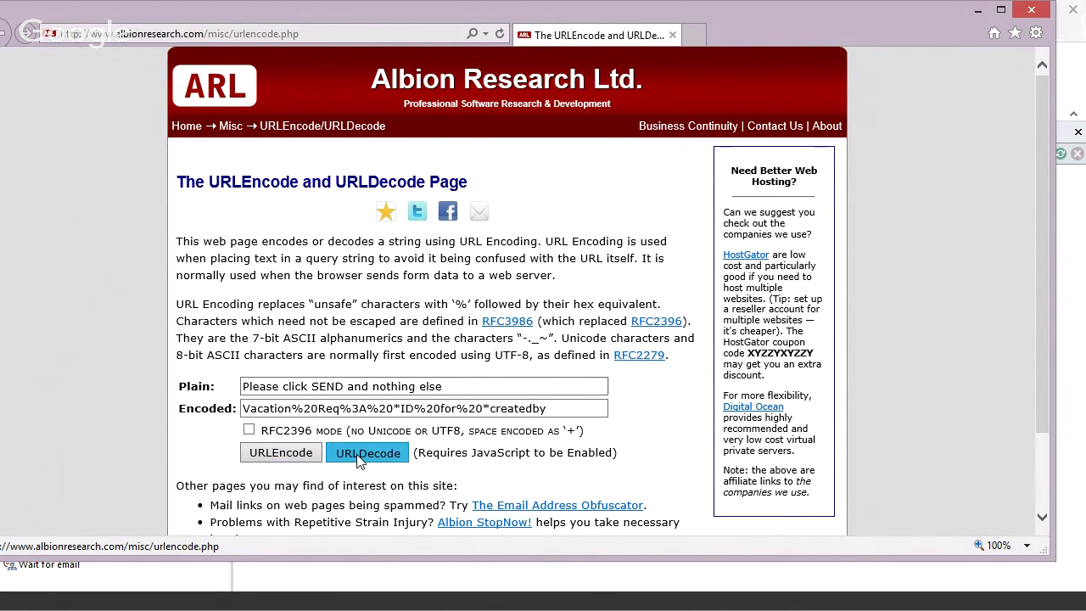
click(358, 459)
click(466, 386)
drag(378, 386, 201, 381)
drag(461, 382, 202, 373)
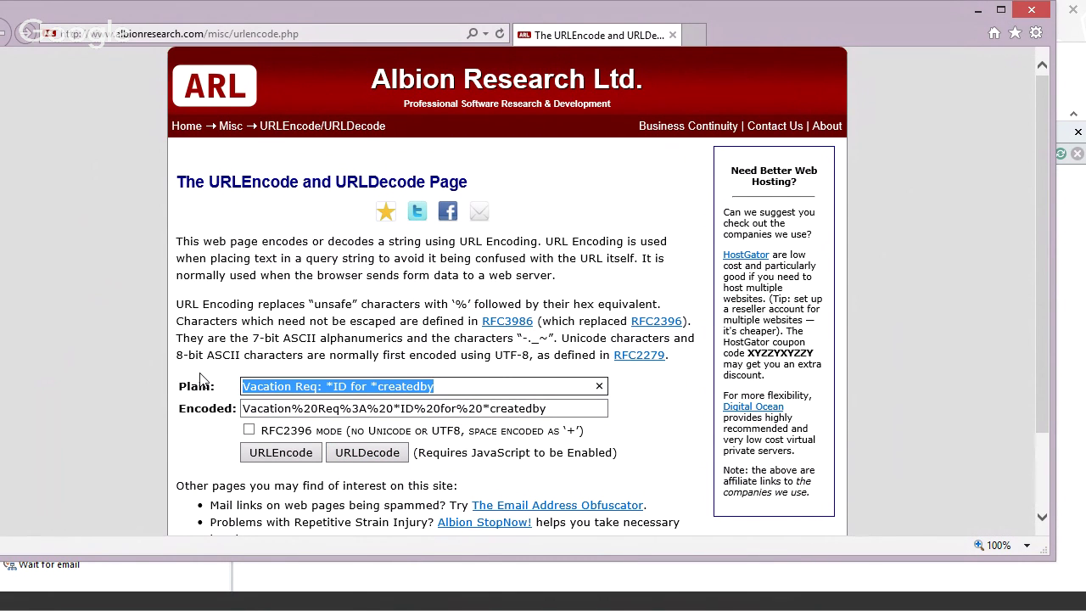
text(Please c)
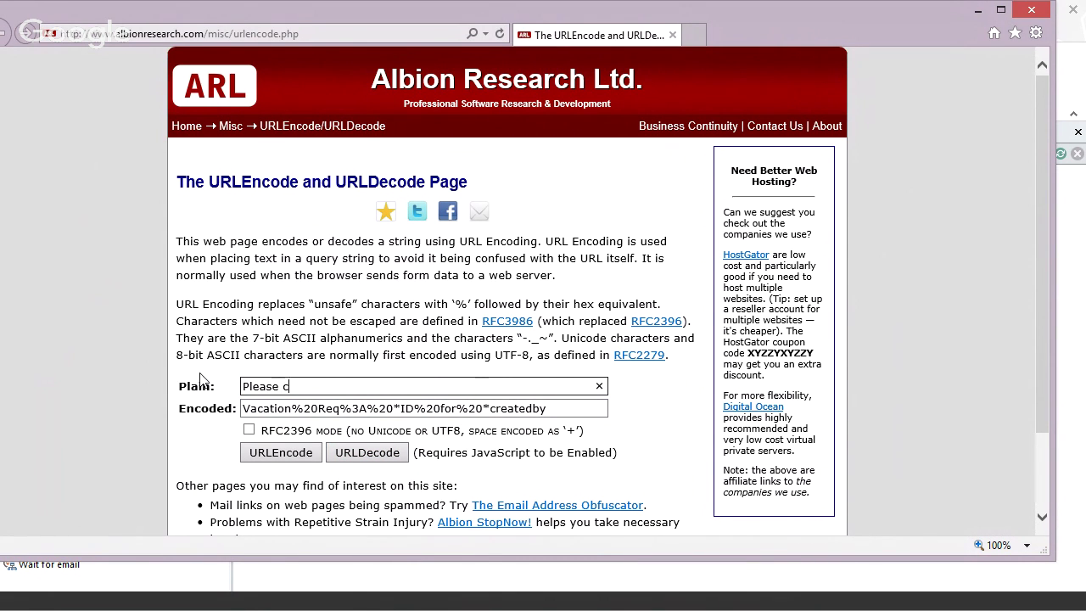
text(lick SEND and nothing else)
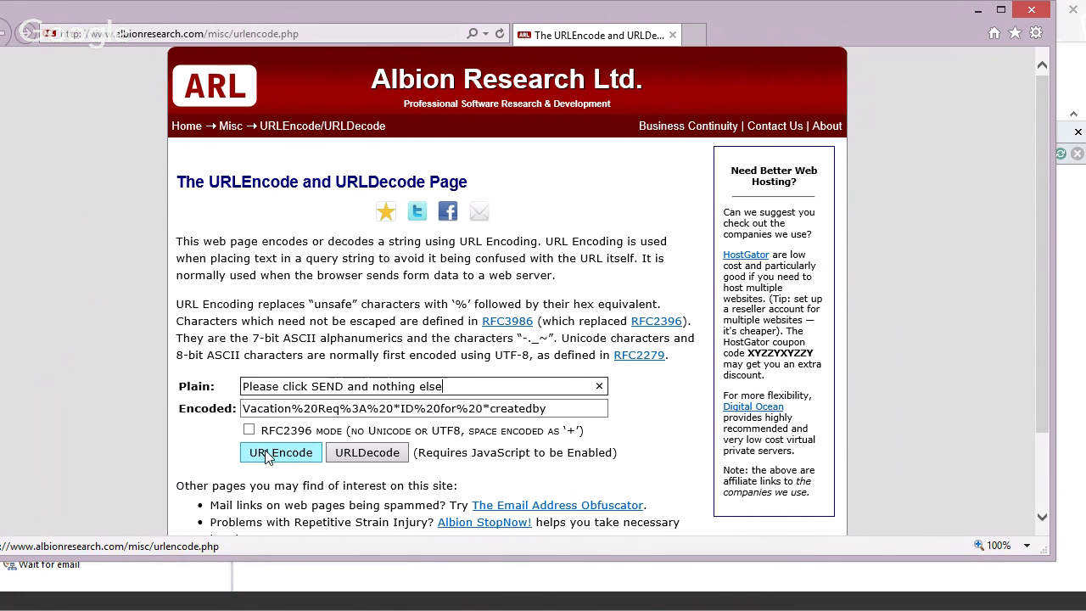
click(281, 453)
key(ctrl+c)
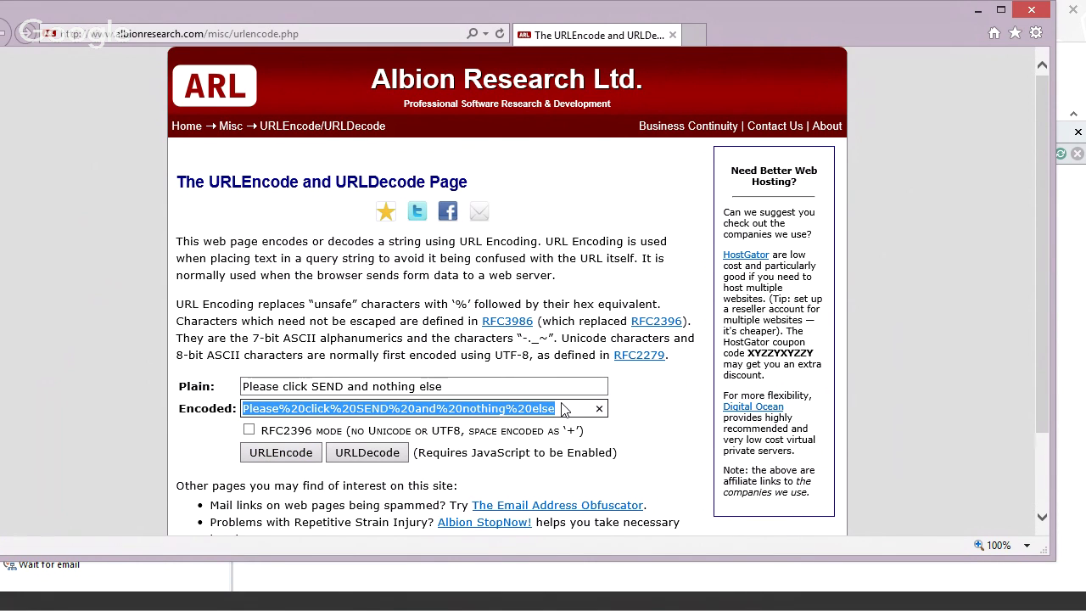
click(977, 9)
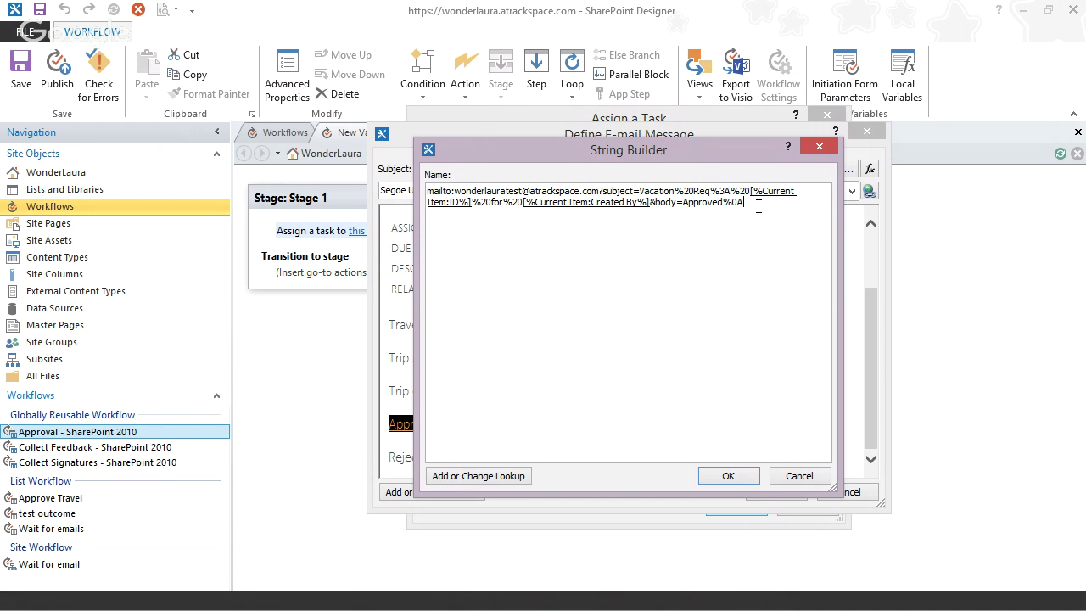
- Paste the encoded sentence after Approved%0A, apply the link, then reopen the Approve address
key(ctrl+v)
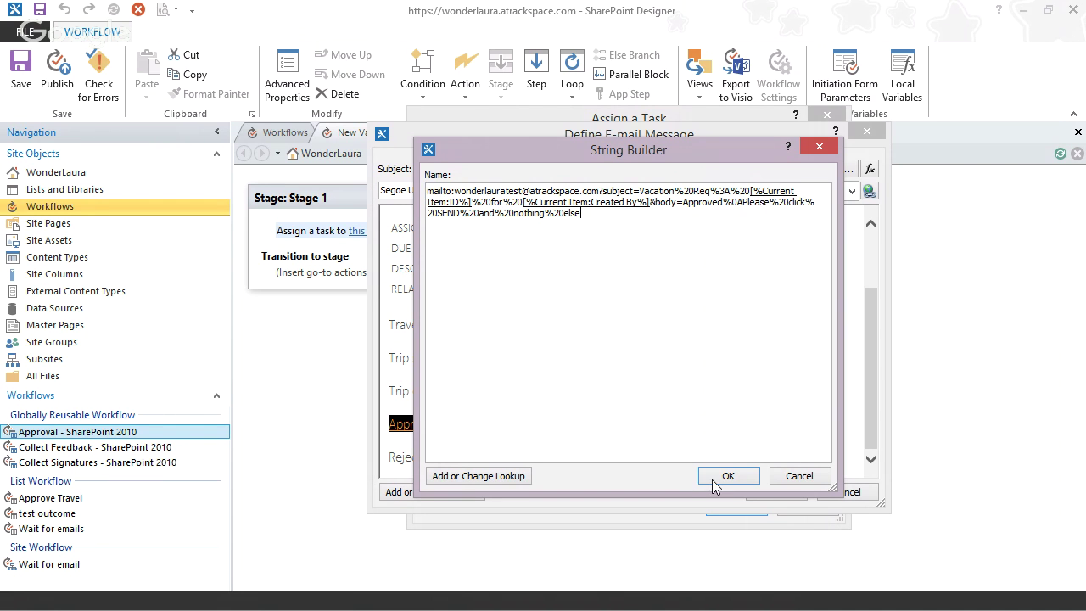
click(711, 480)
click(706, 359)
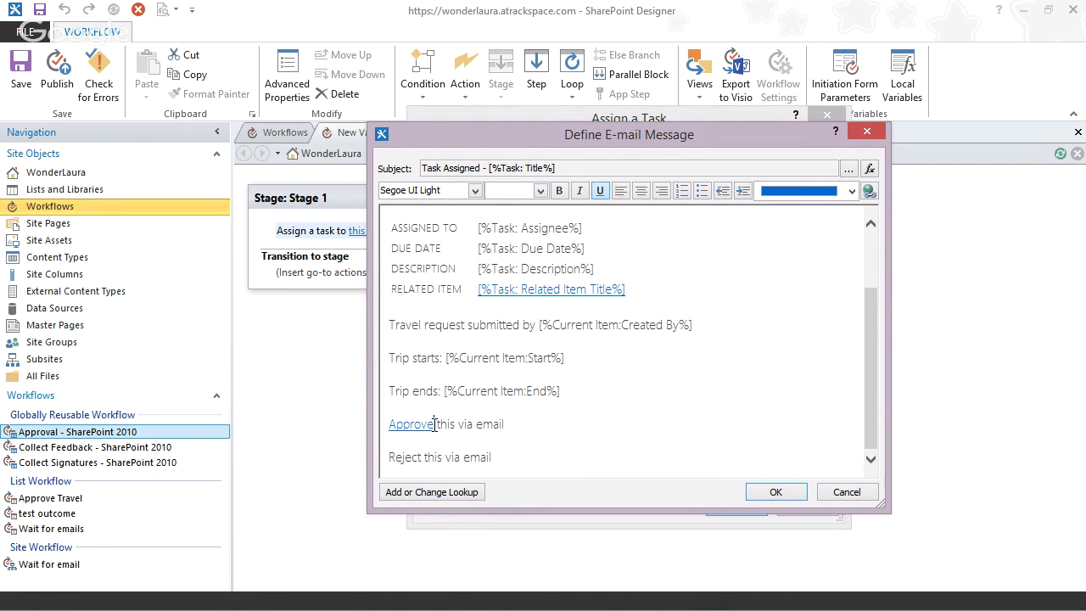
drag(434, 424, 389, 425)
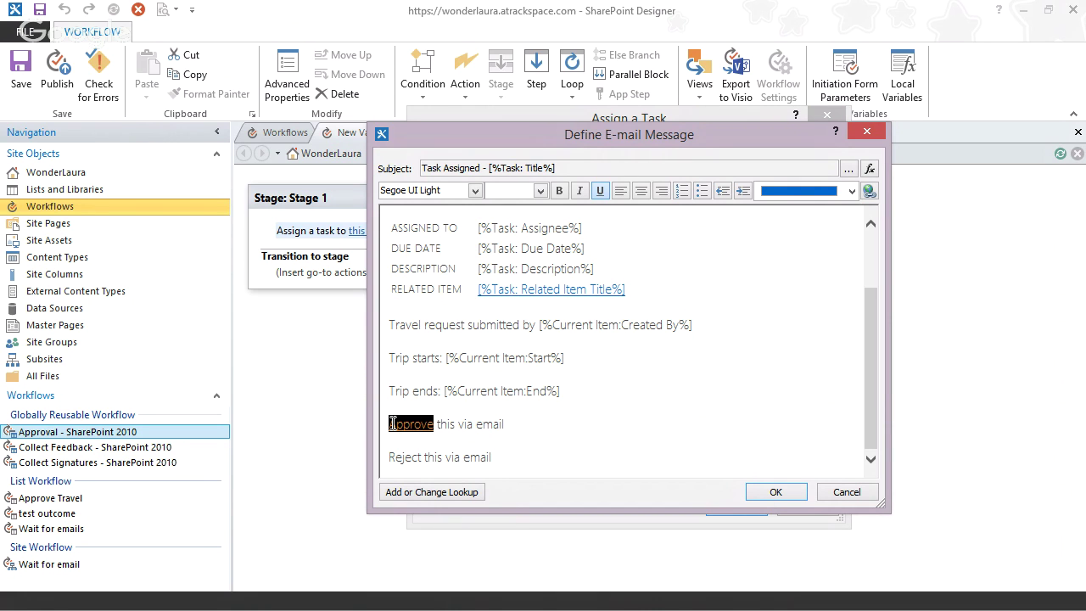
click(869, 190)
click(785, 327)
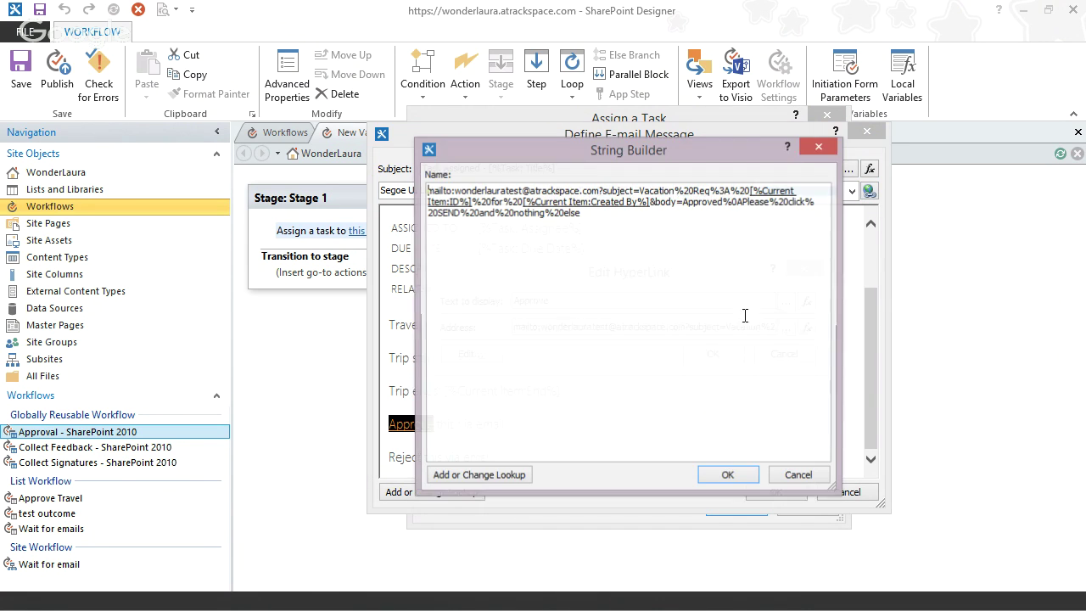
- Swap the lookups for ID and *CB placeholders, copy the address, cancel, and select Reject
click(451, 202)
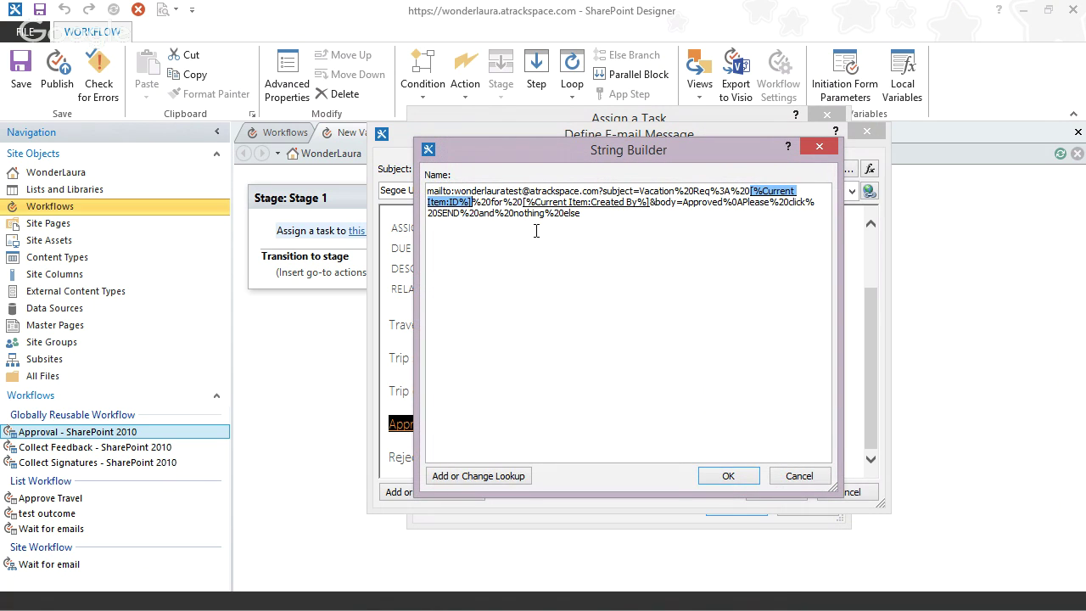
key(Delete)
text(ID)
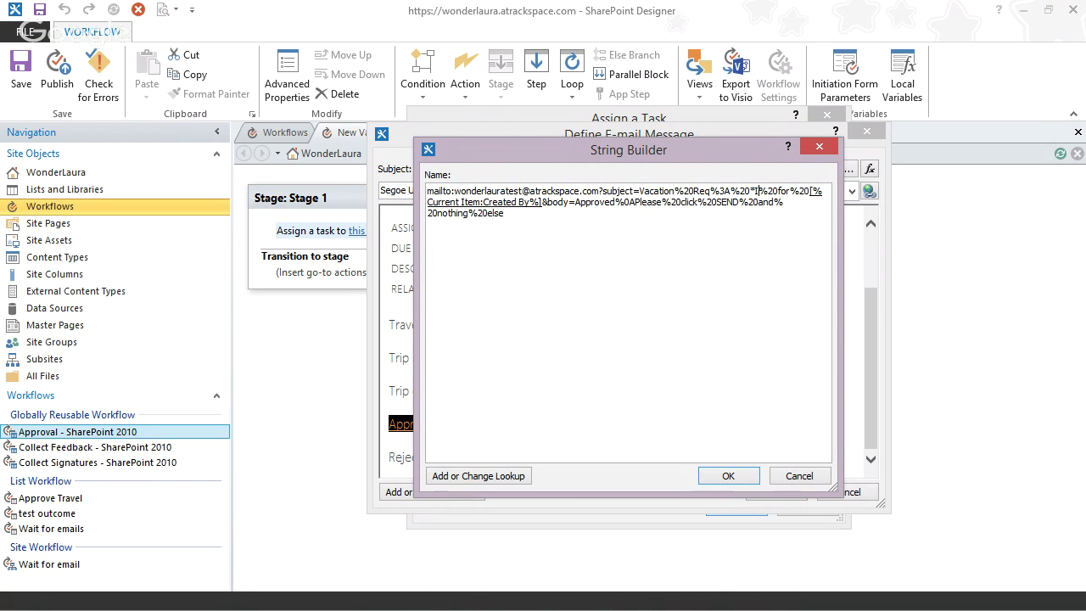
click(500, 204)
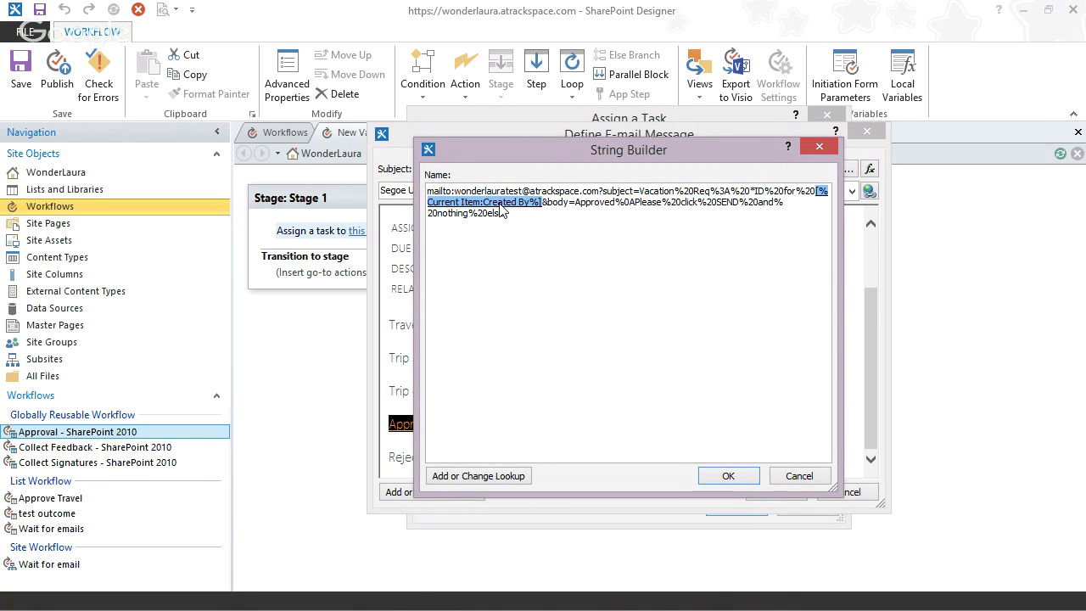
key(Delete)
text(*CB)
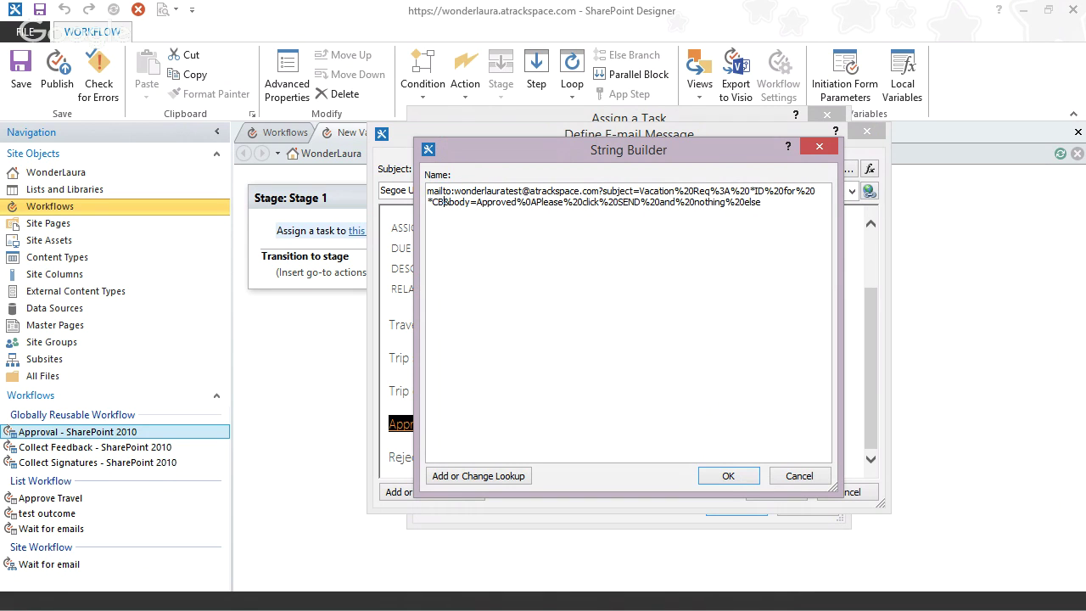
drag(778, 203, 331, 155)
key(ctrl+c)
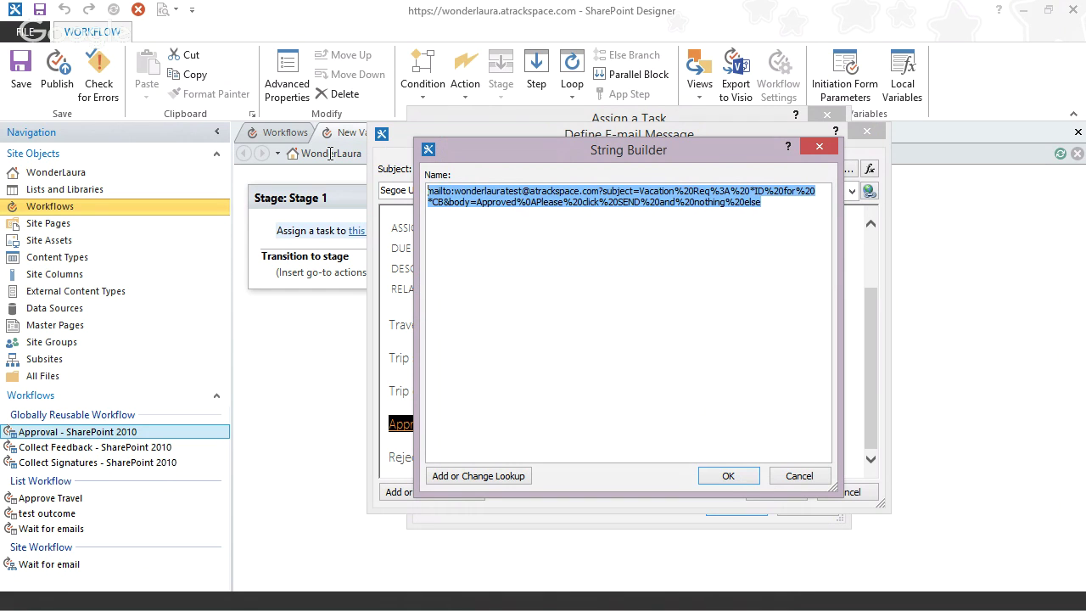
click(797, 477)
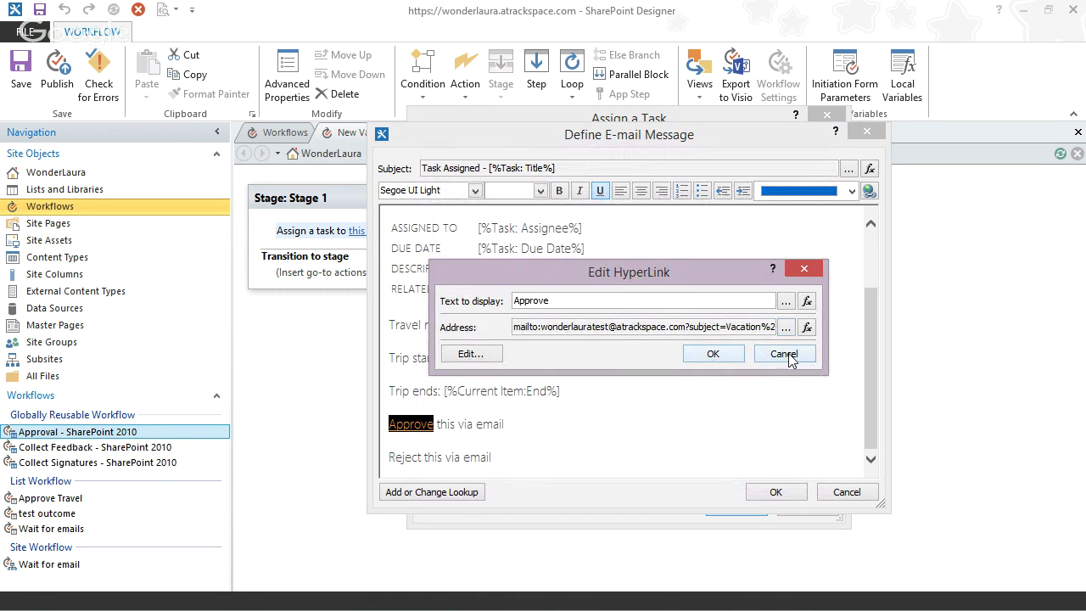
click(790, 356)
double_click(413, 458)
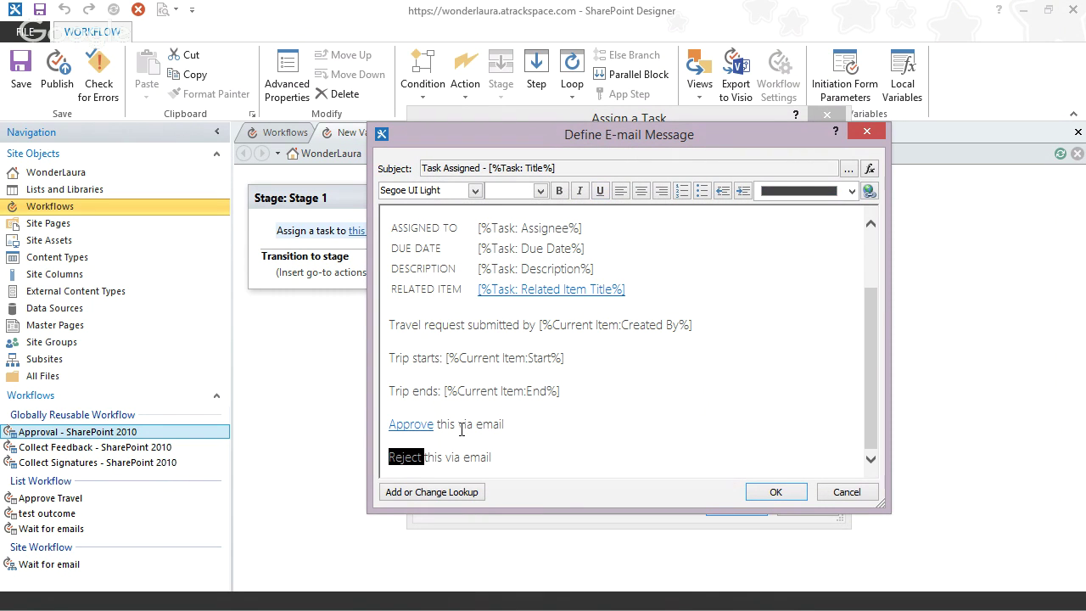
- Paste the mailto address into the Reject link and change Approved to Rejected in the body
click(870, 192)
click(854, 328)
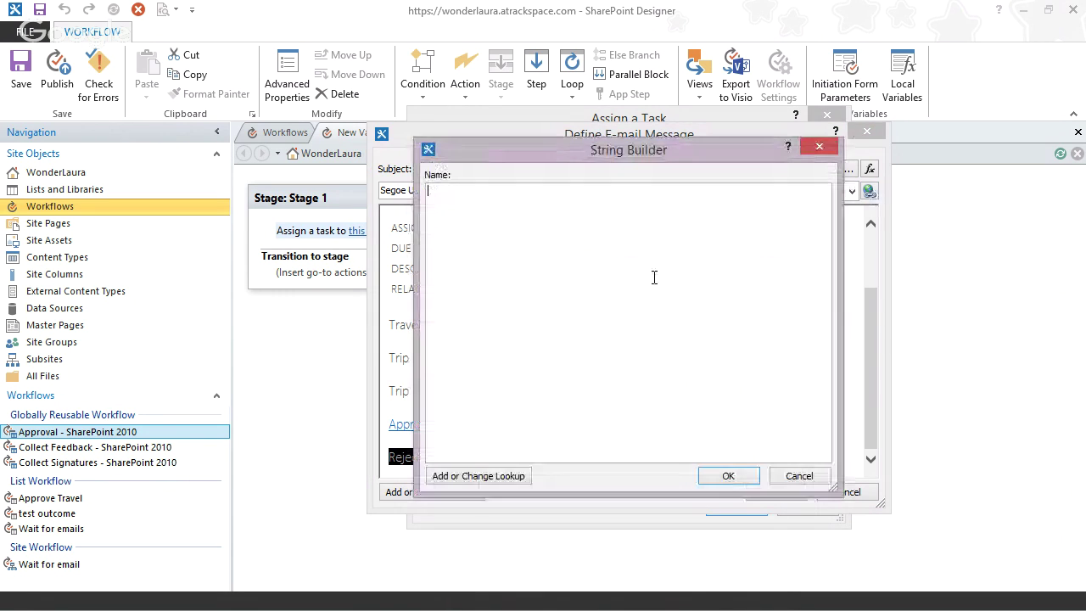
key(ctrl+v)
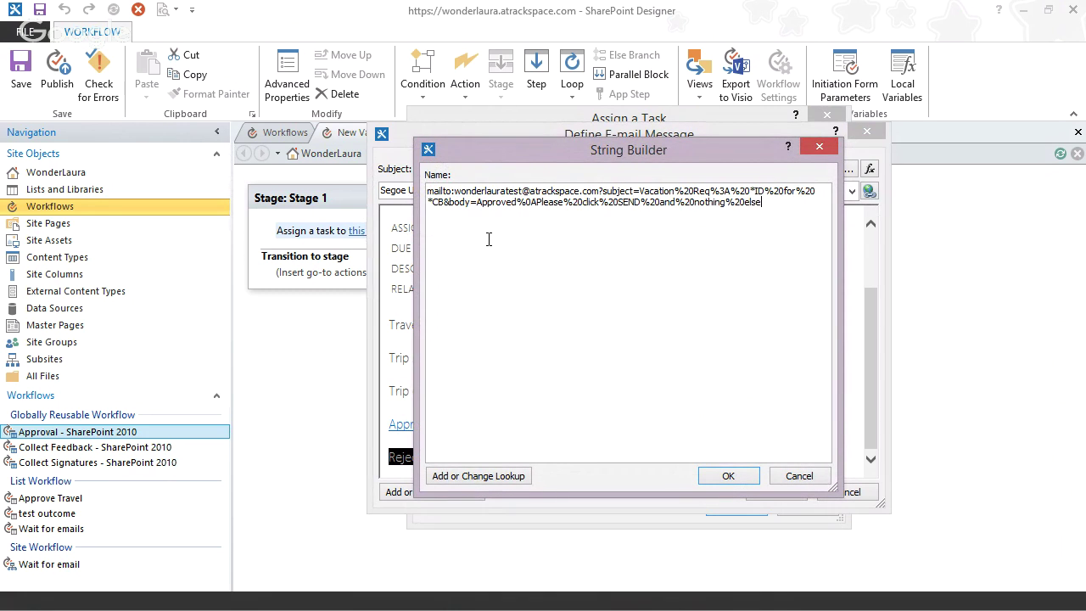
drag(478, 202, 516, 202)
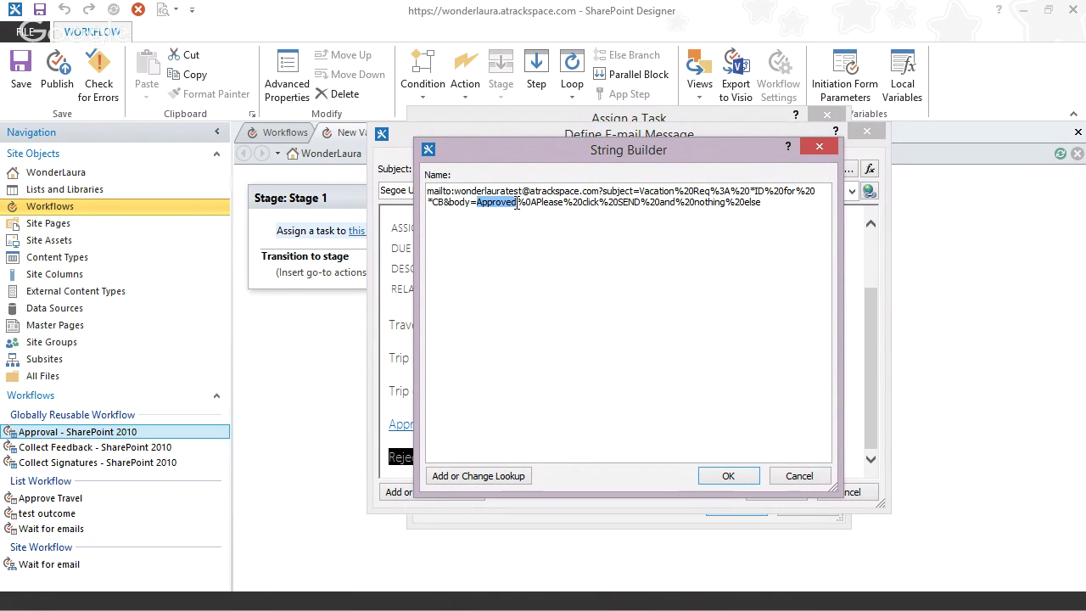
text(Reject)
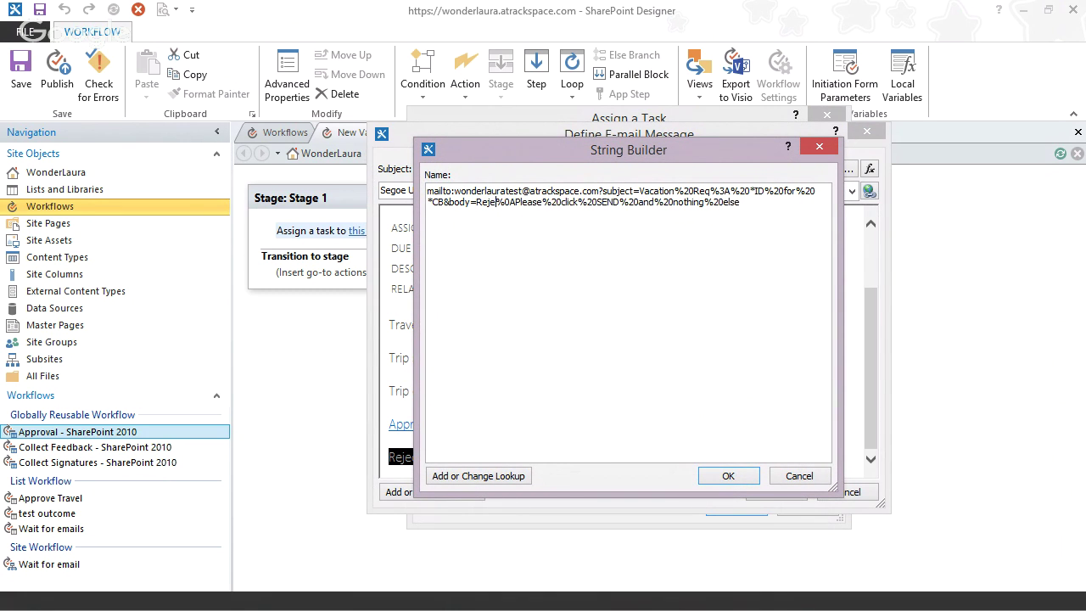
text(ed)
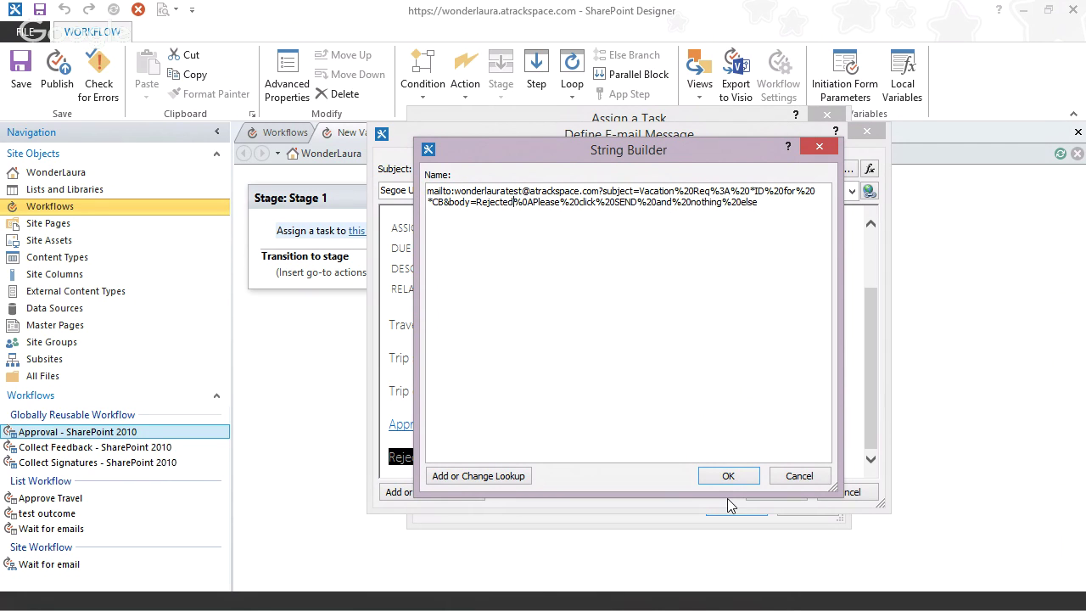
- Replace the subject's ID placeholder with a Current Item:ID lookup
drag(751, 188, 767, 188)
click(478, 475)
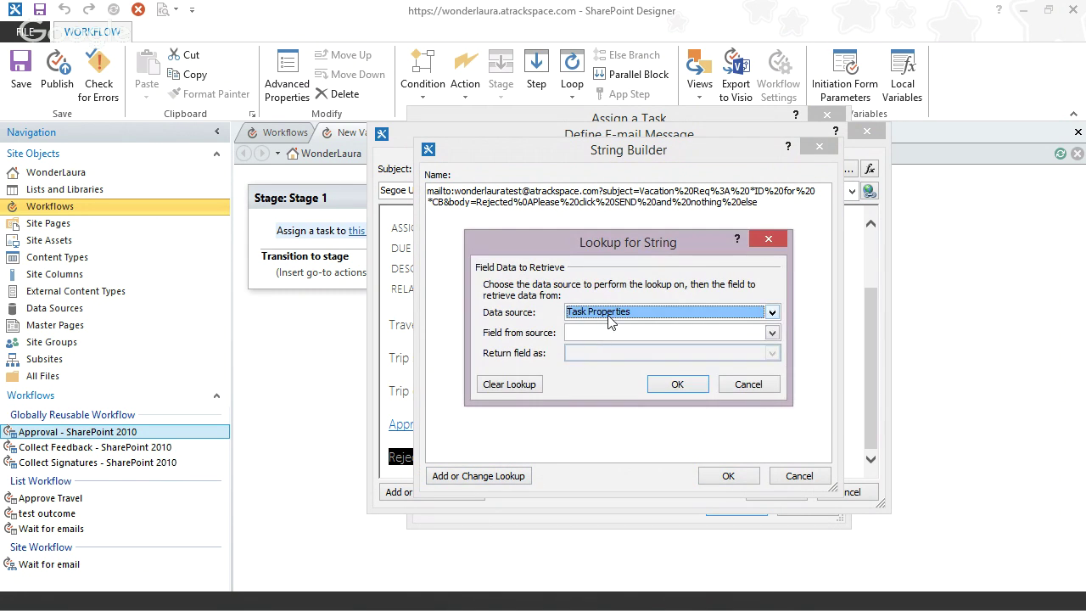
click(634, 314)
scroll(645, 349, up, 5)
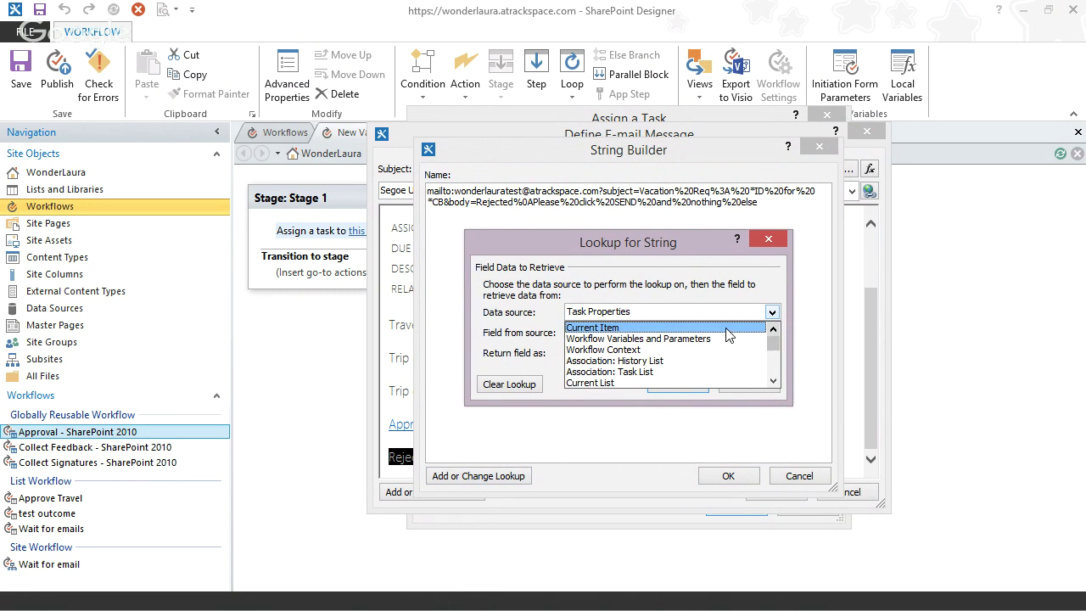
click(662, 328)
click(667, 337)
click(666, 337)
key(i)
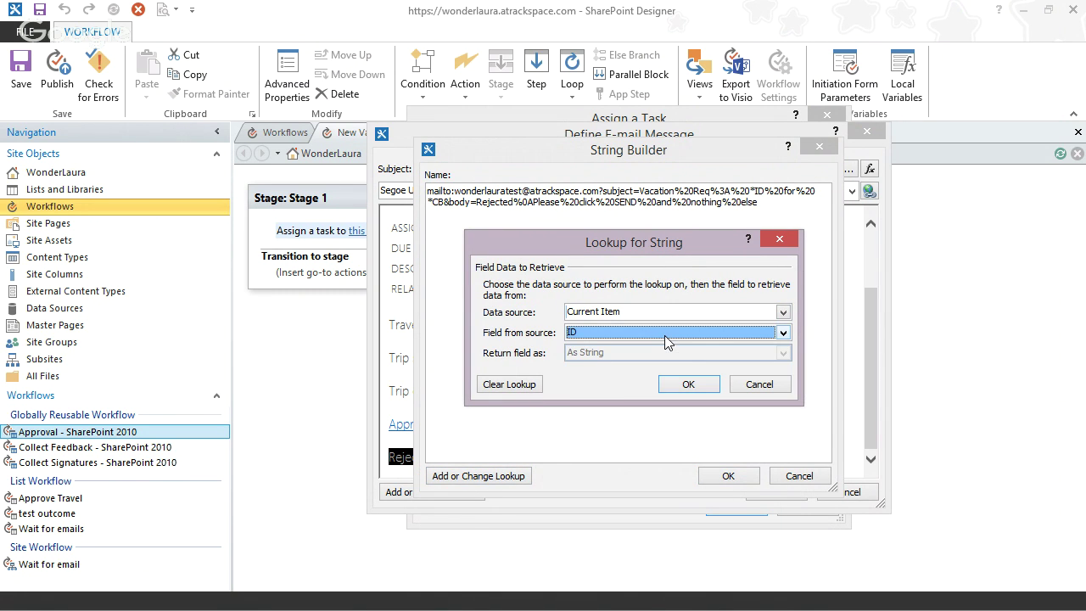
click(690, 386)
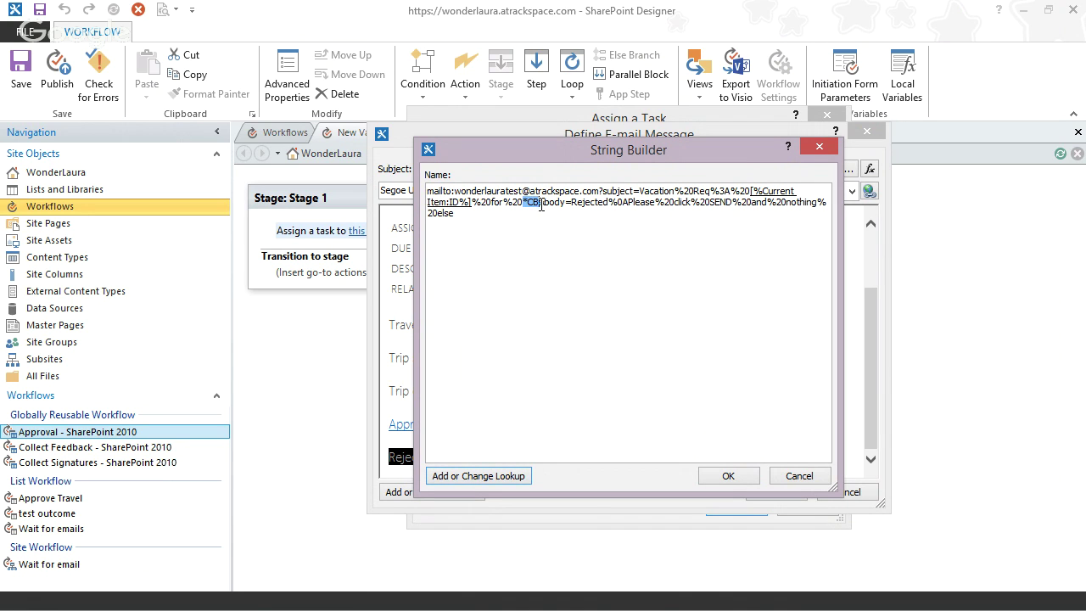
- Replace the CB placeholder with a Current Item Created By lookup returned as Display Name
click(496, 474)
click(771, 312)
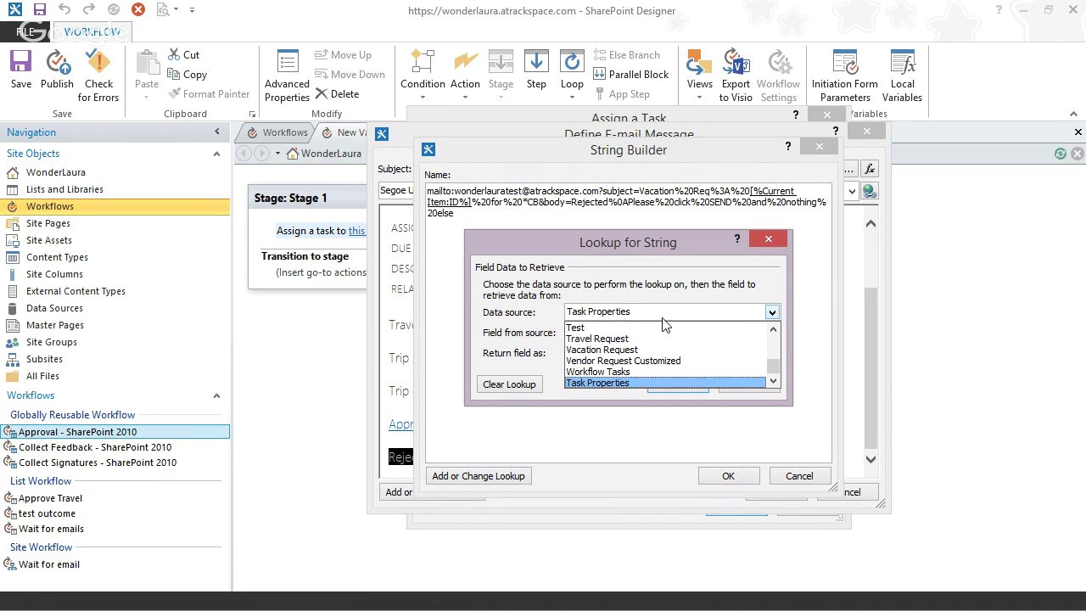
scroll(768, 369, up, 3)
click(704, 328)
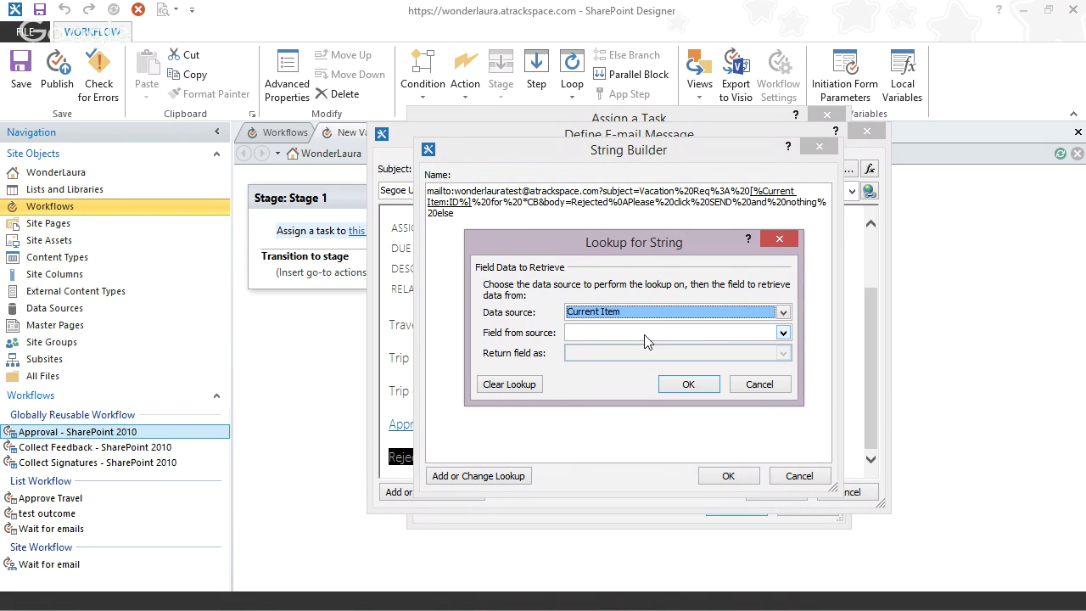
click(679, 332)
scroll(670, 381, down, 2)
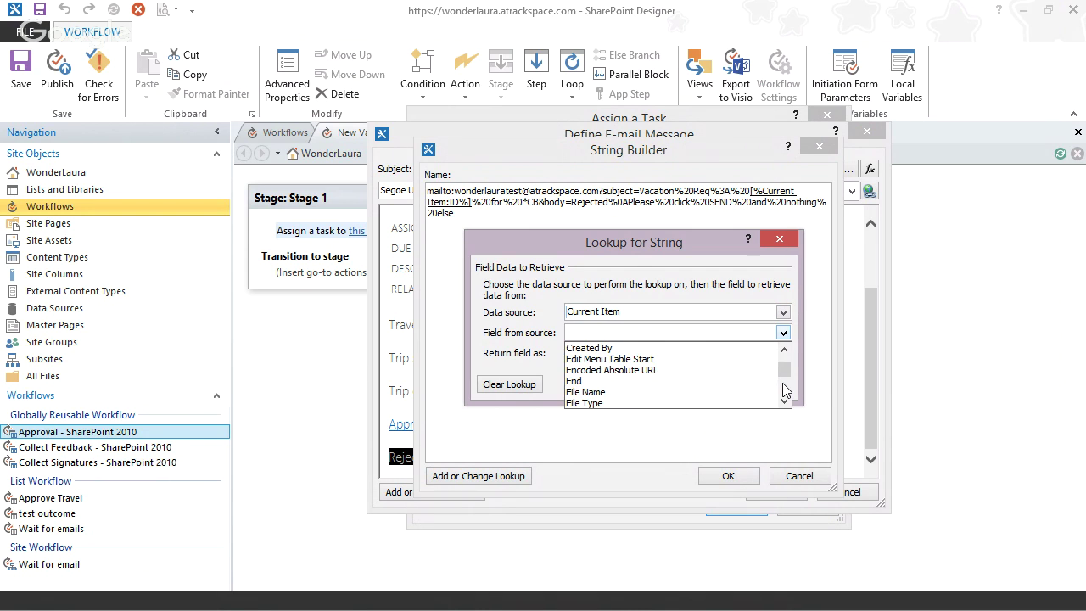
click(647, 347)
click(625, 353)
click(625, 365)
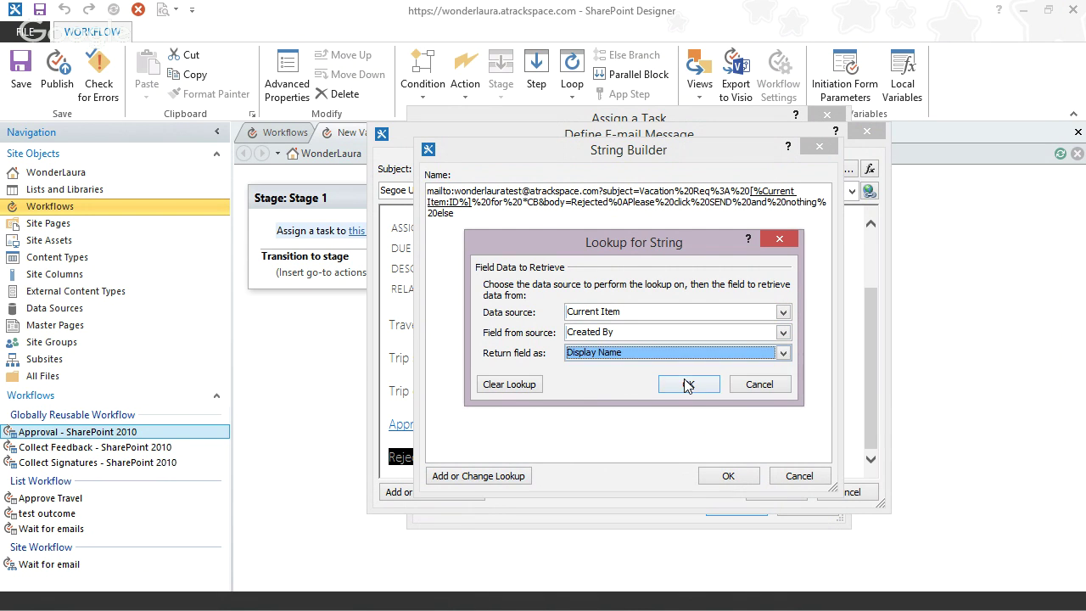
click(688, 384)
- Accept the finished Reject link address and close the task email editor
click(728, 476)
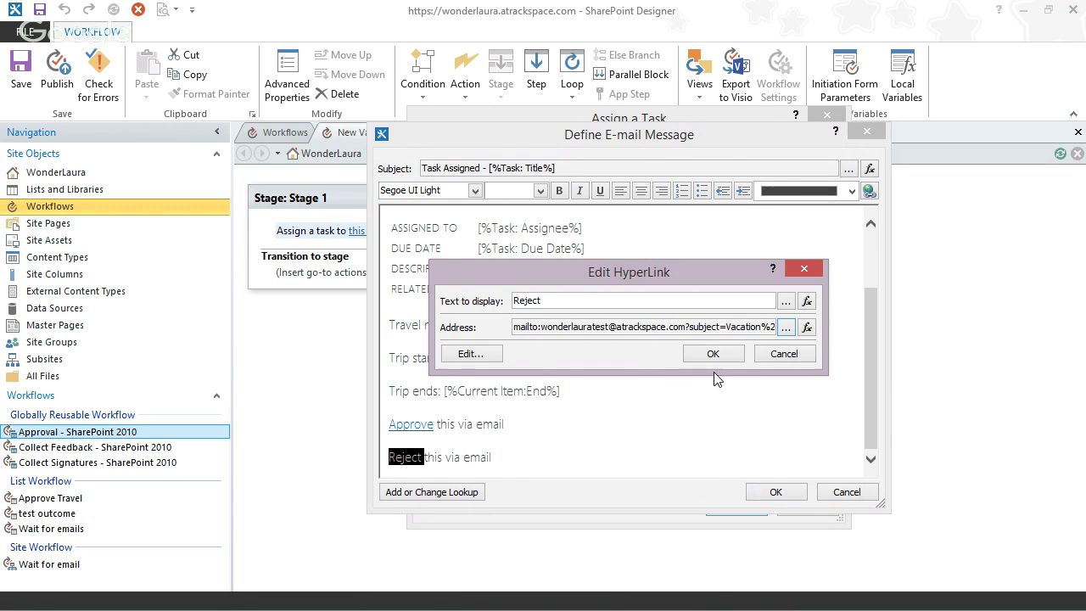
click(713, 355)
click(772, 492)
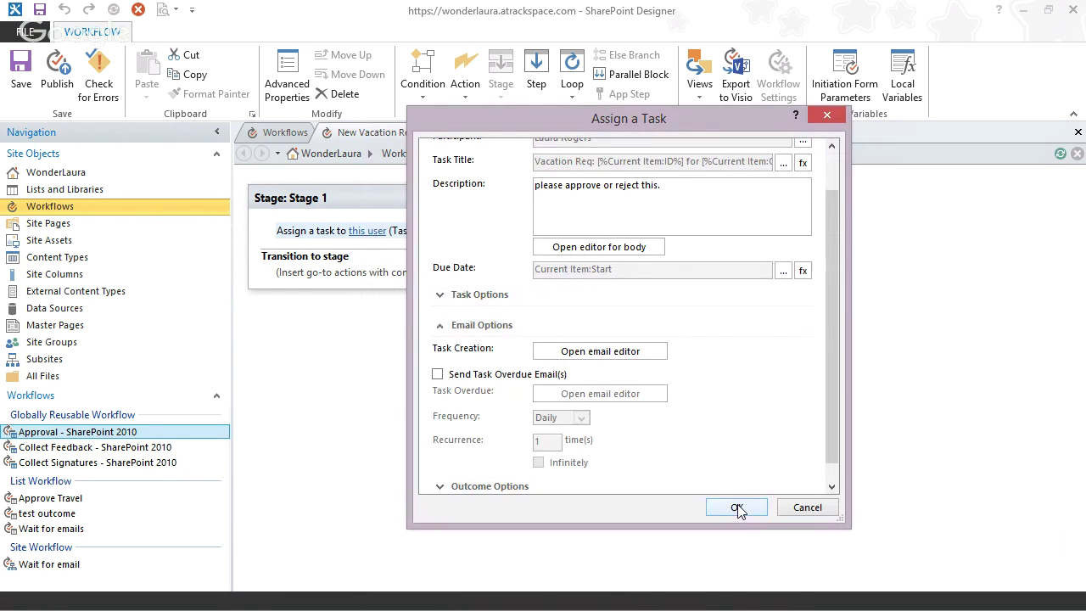
- Confirm the Assign a Task settings and add a Go to End of Workflow transition to Stage 1
click(739, 504)
click(307, 282)
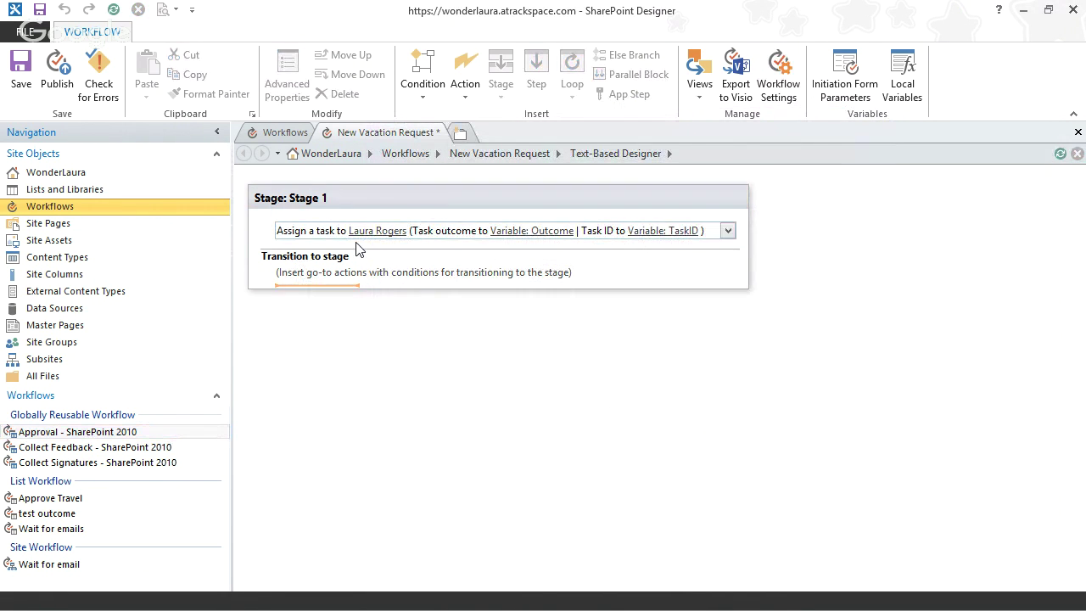
text(go)
key(Return)
click(314, 280)
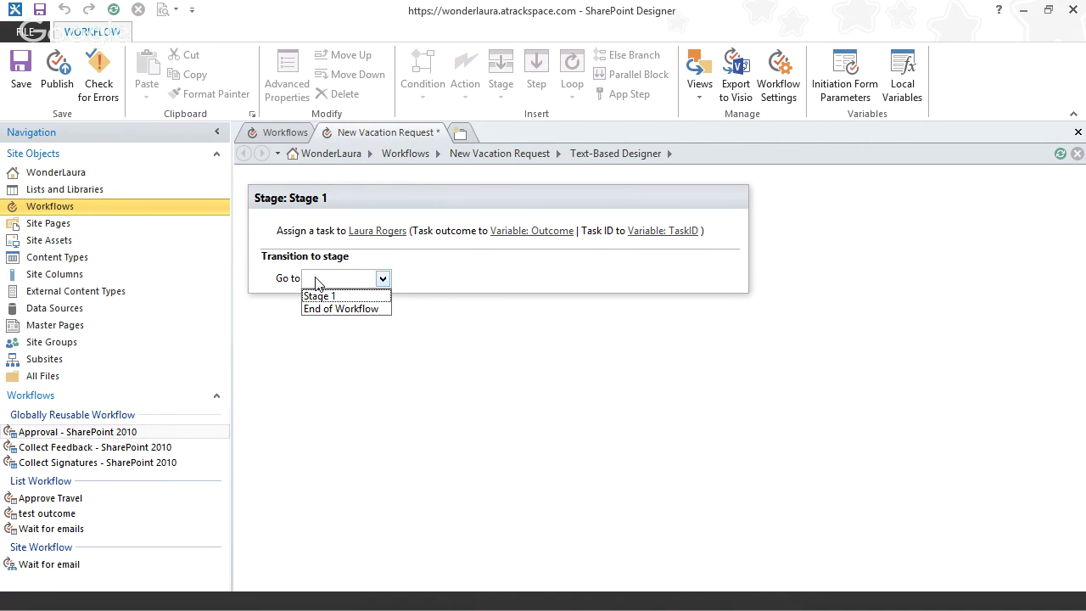
click(332, 309)
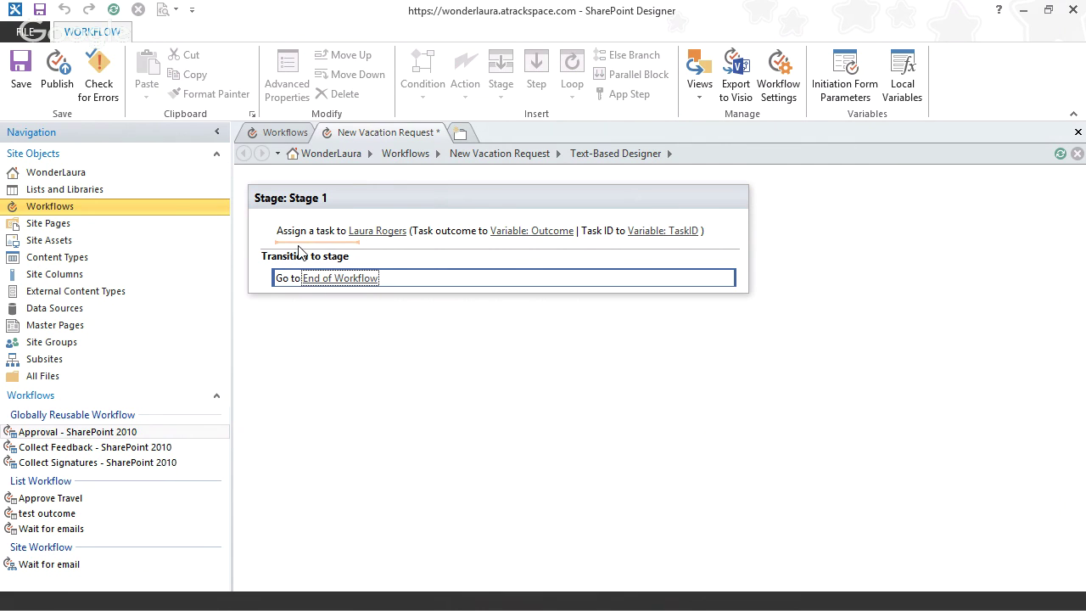
click(424, 358)
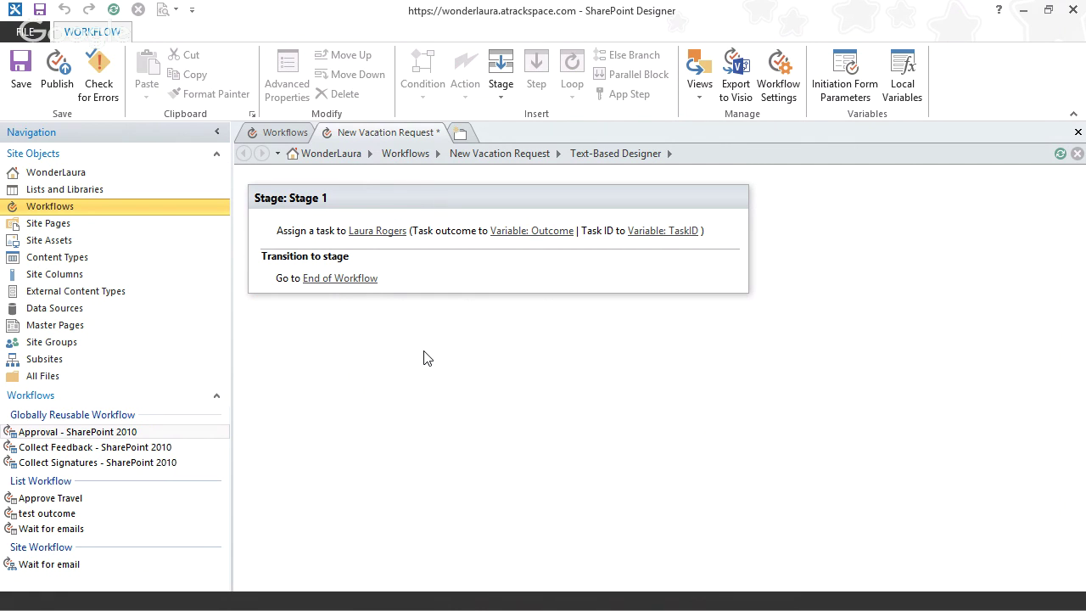
click(308, 244)
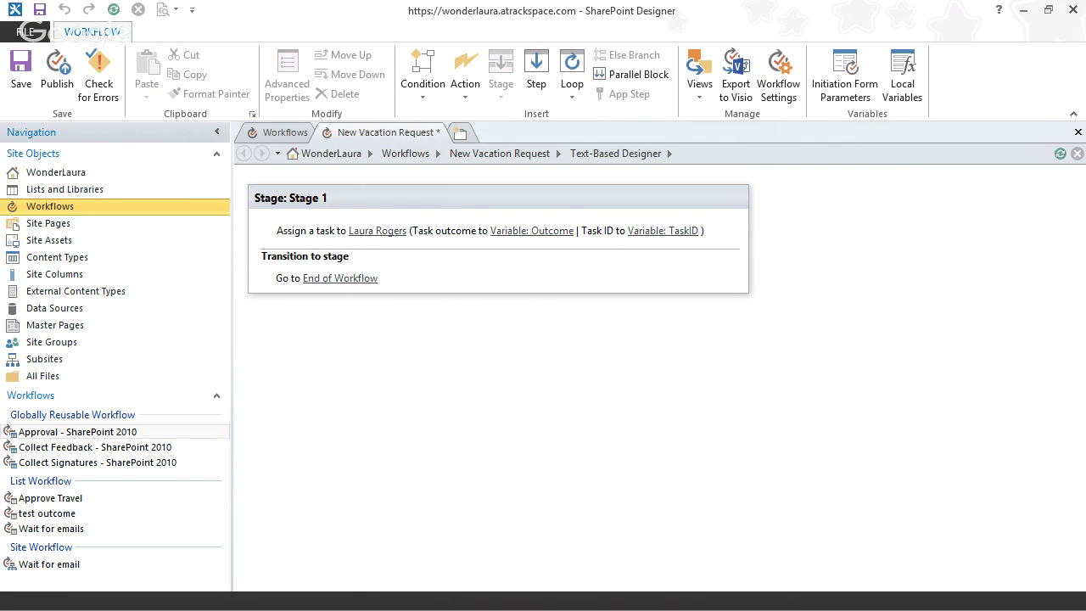
click(283, 134)
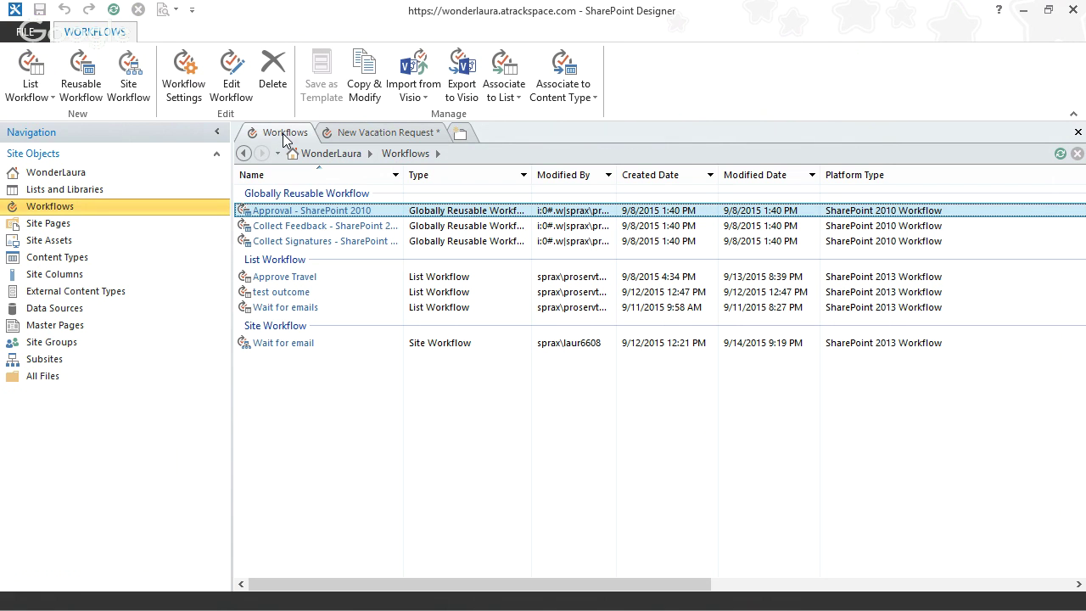
click(305, 281)
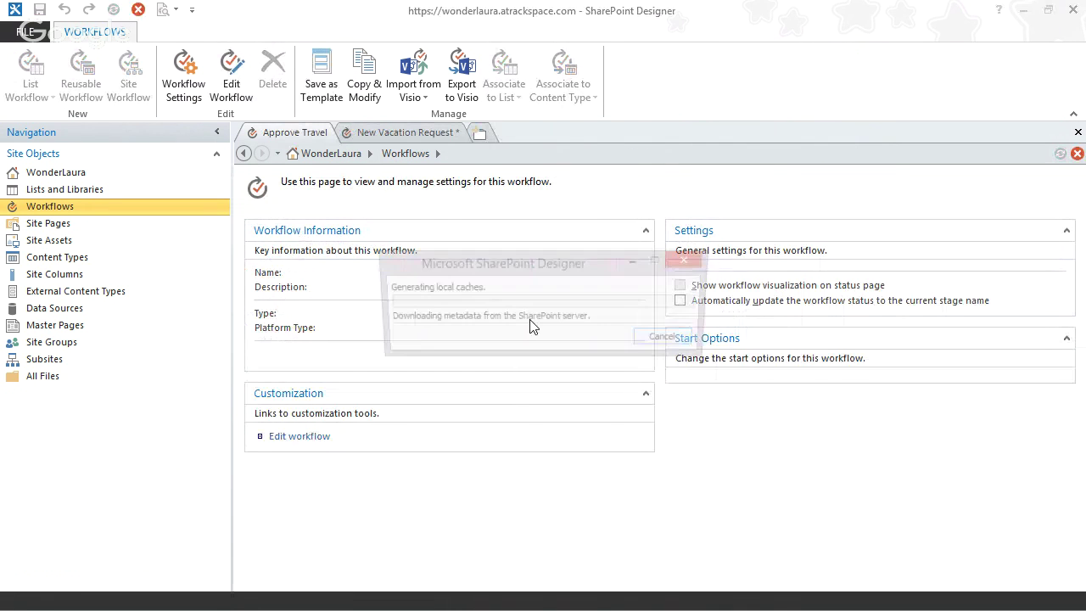
click(305, 422)
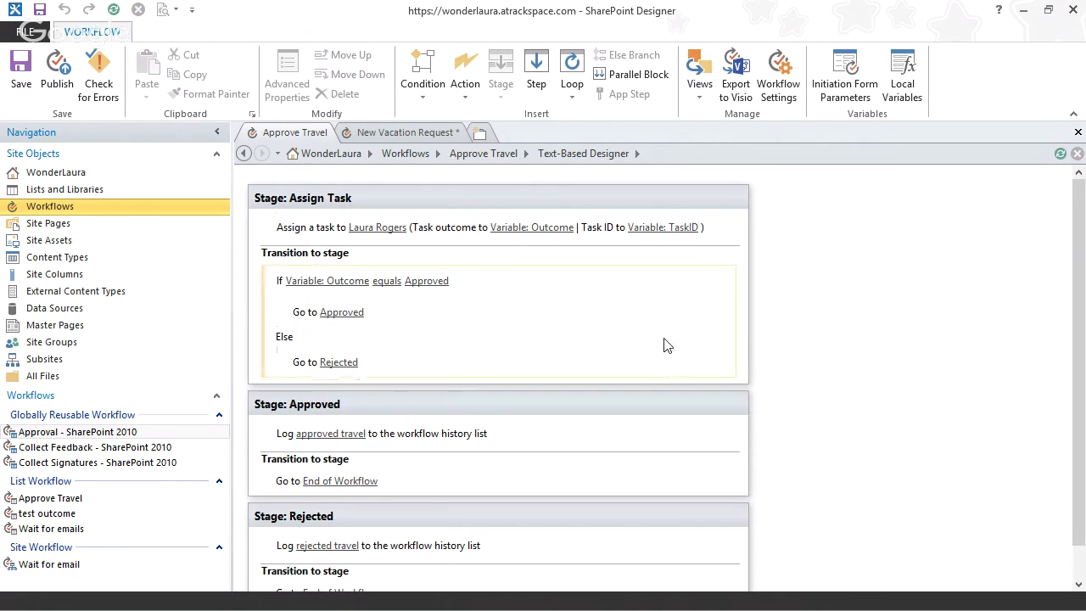
scroll(653, 373, down, 1)
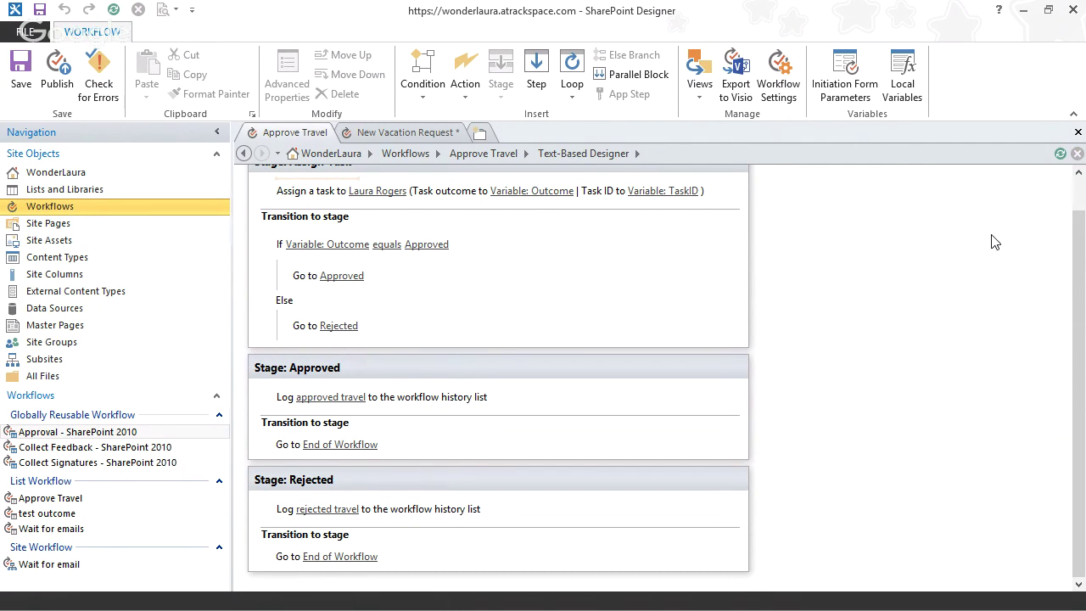
click(1075, 202)
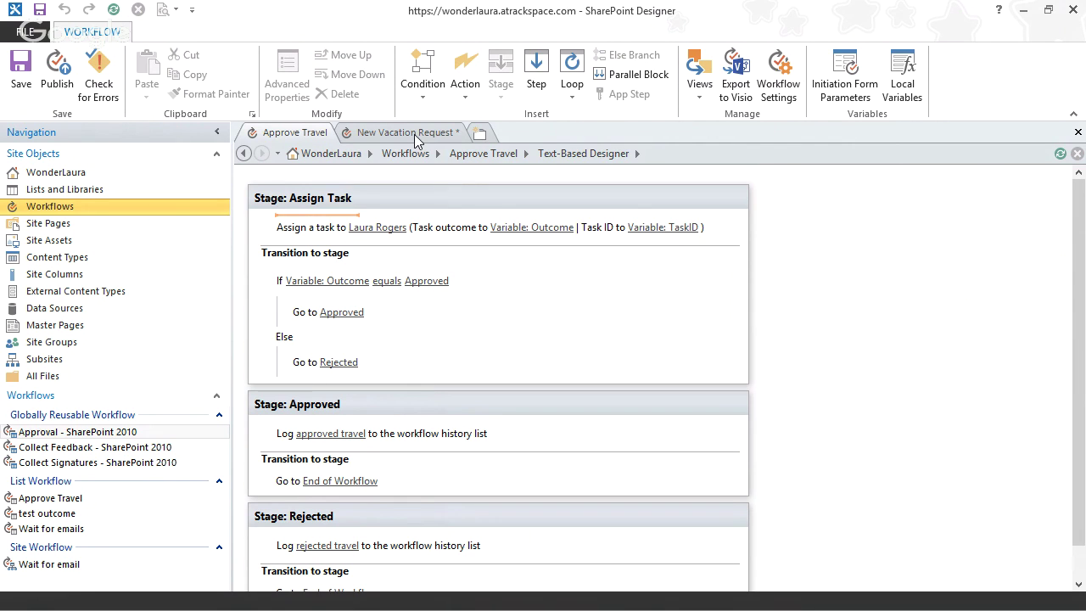
click(1077, 132)
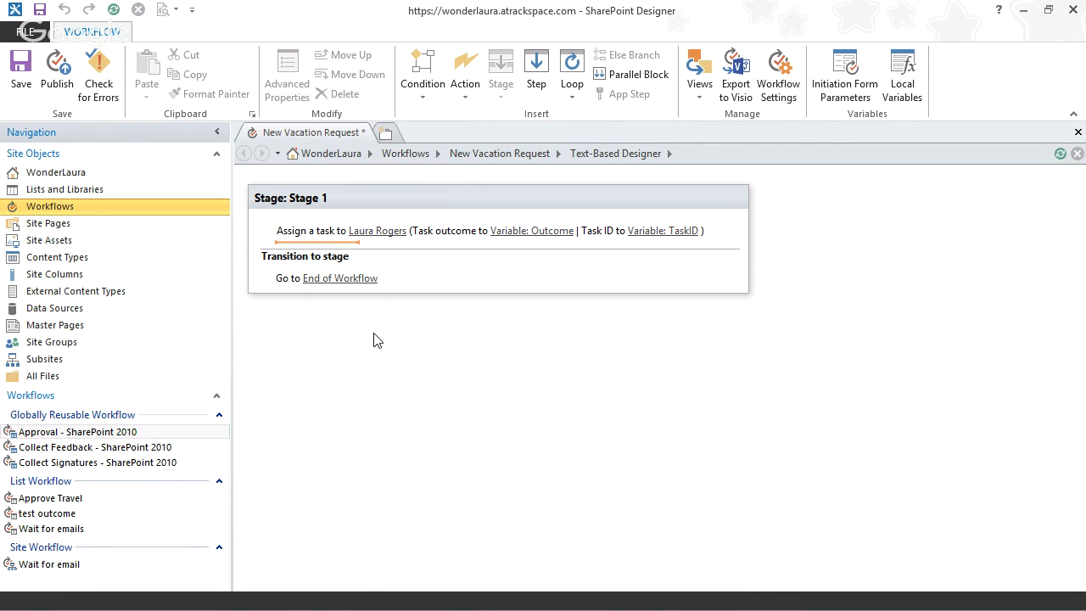
- Make New Vacation Request start automatically when an item is created, then save and publish it
click(514, 154)
click(680, 404)
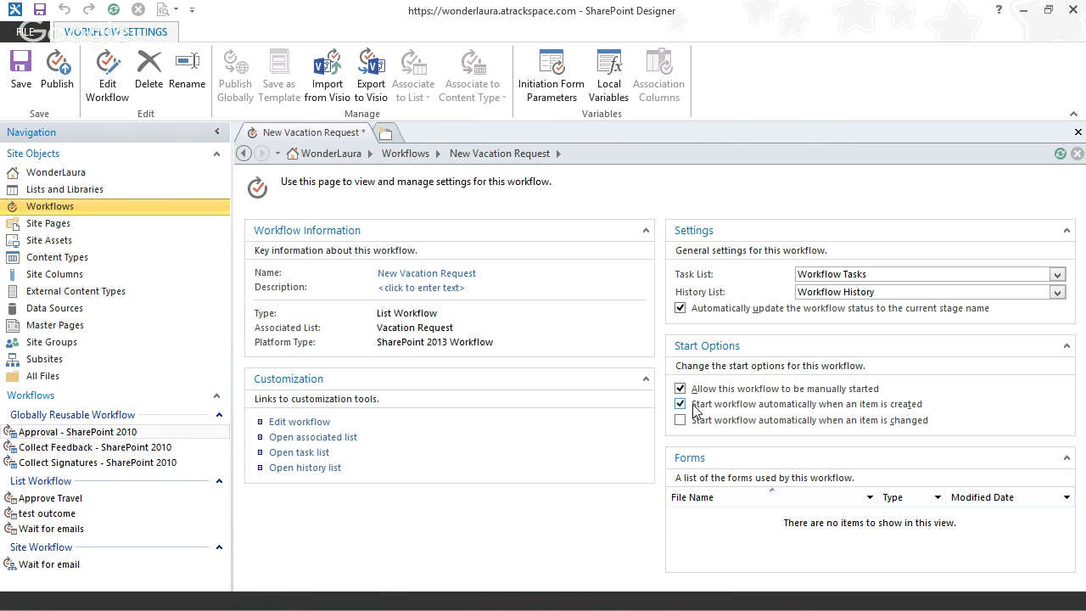
click(57, 72)
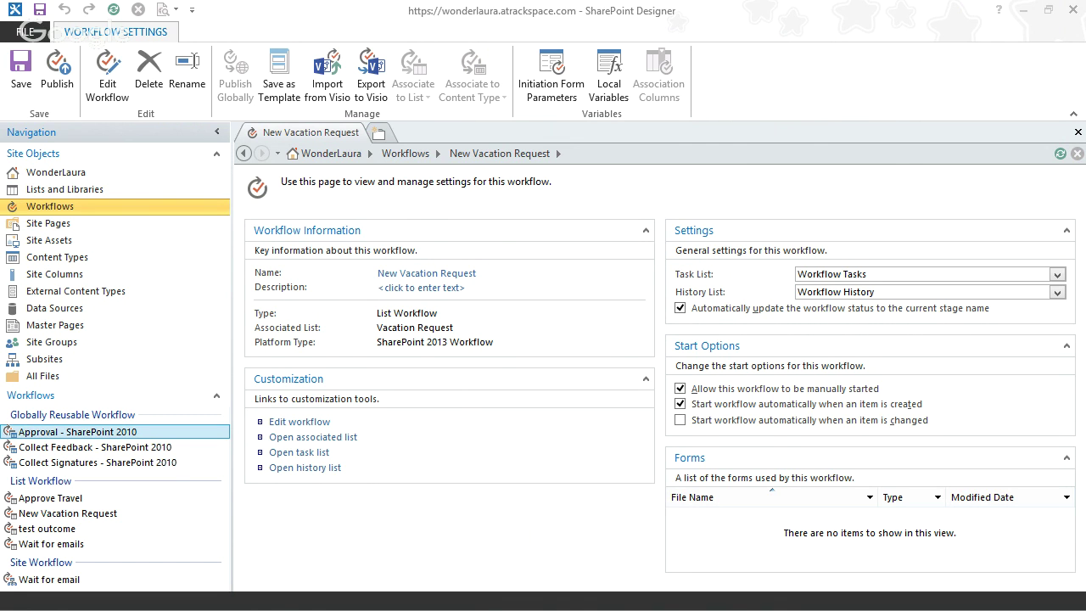
key(alt+Tab)
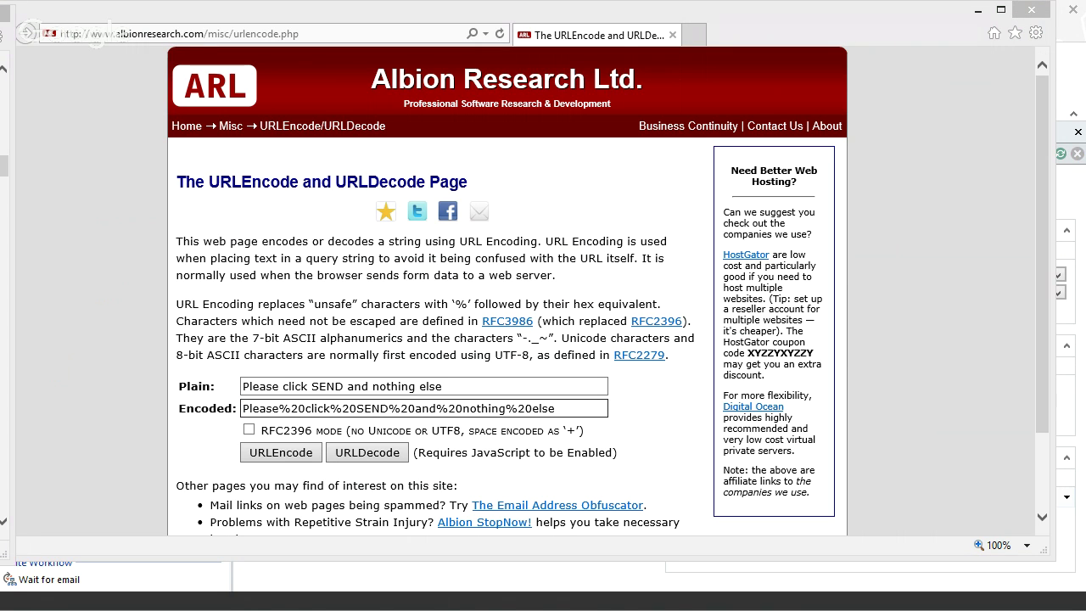
- Switch to the browser showing the empty SharePoint Vacation Request list
key(alt+Tab)
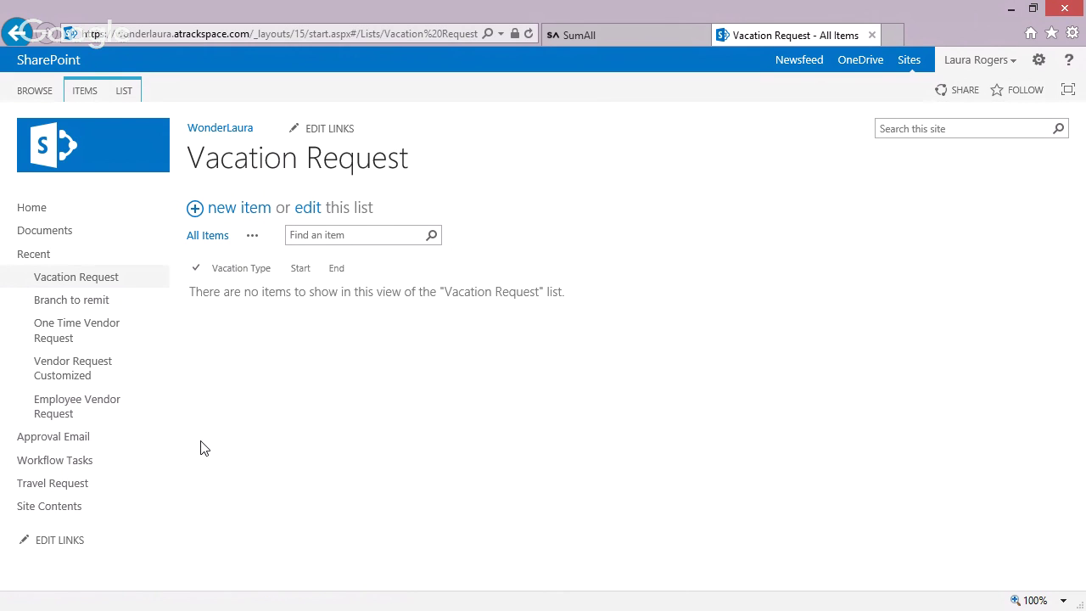
- Open Workflow Tasks to see the Travel Req:19 and Travel Req:20 Approval tasks
click(60, 467)
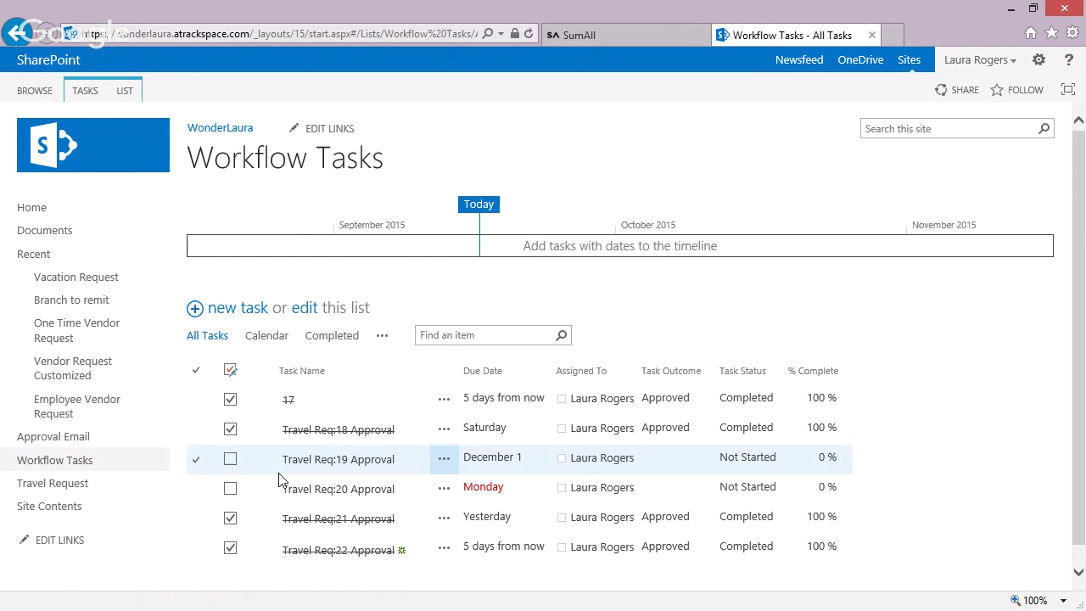
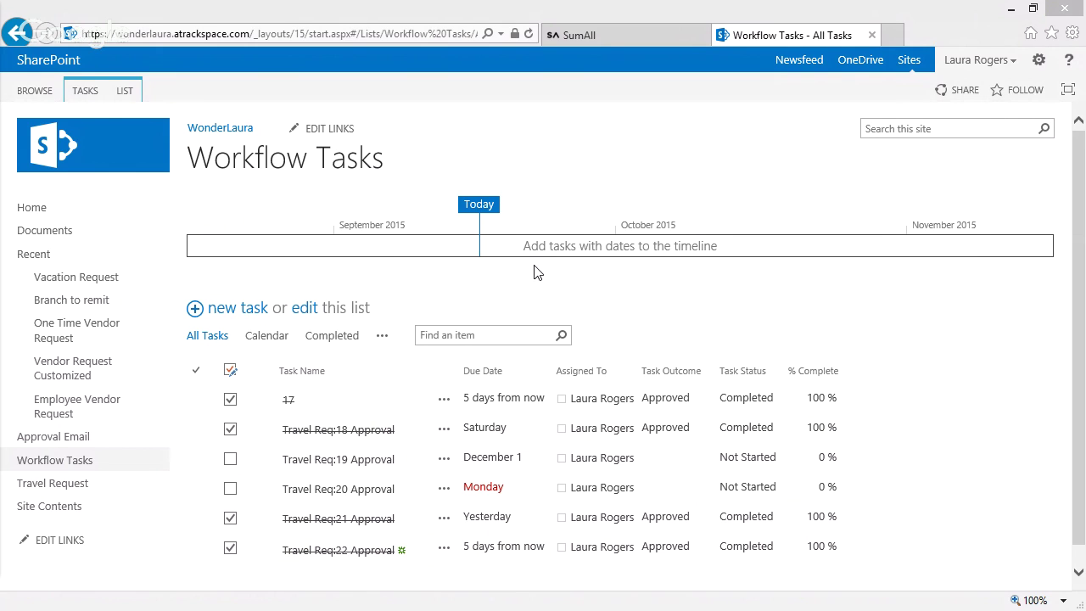
- Leave Workflow Tasks and open the Approval Email list from the Quick Launch
click(80, 436)
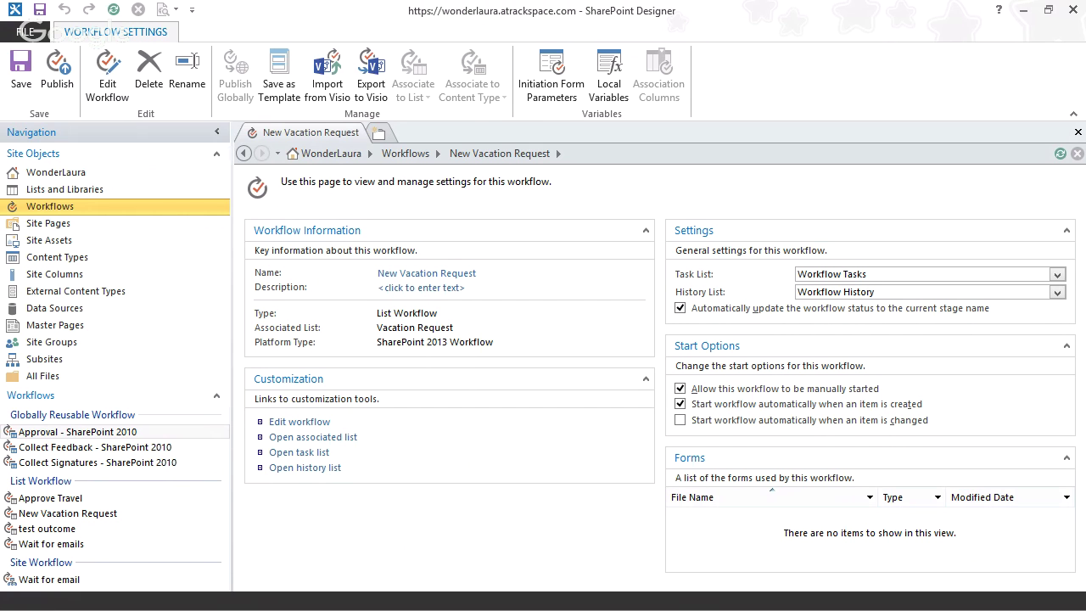
- Show the Workflows gallery, briefly selecting the existing Wait for email site workflow
click(75, 214)
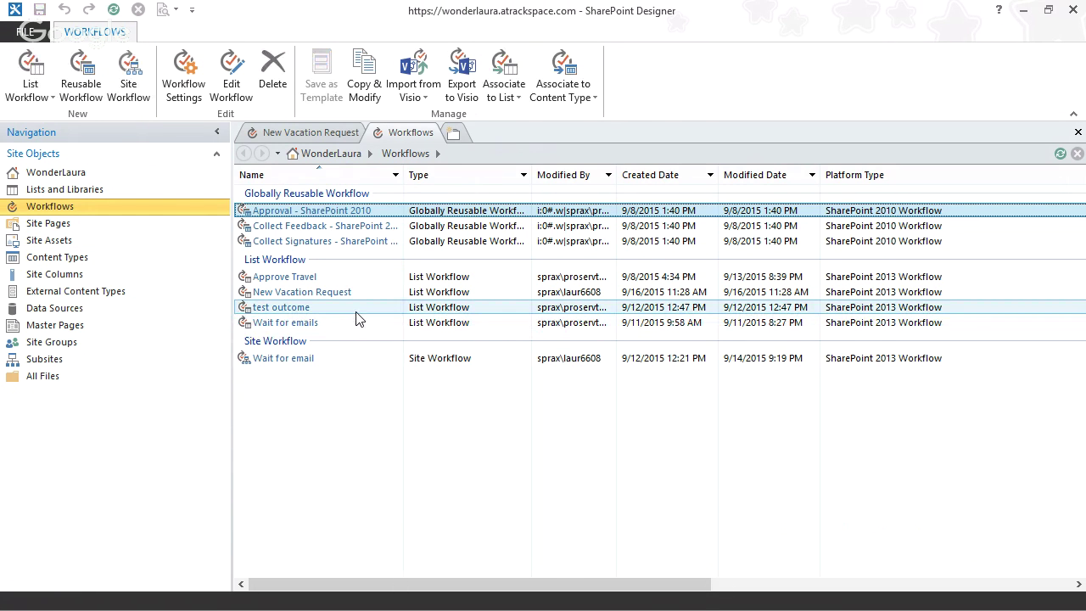
click(310, 133)
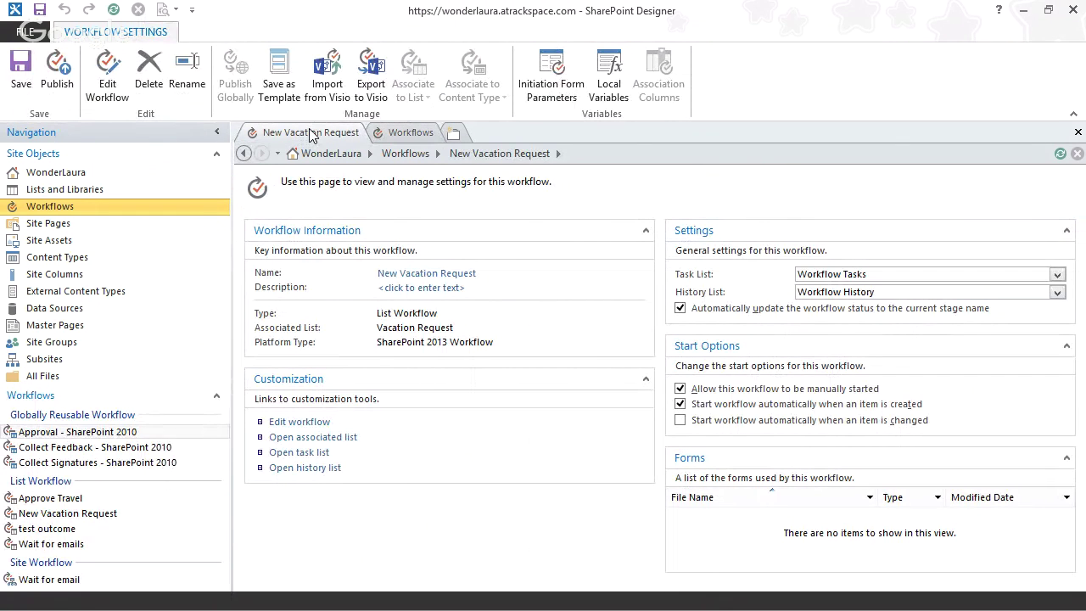
click(82, 212)
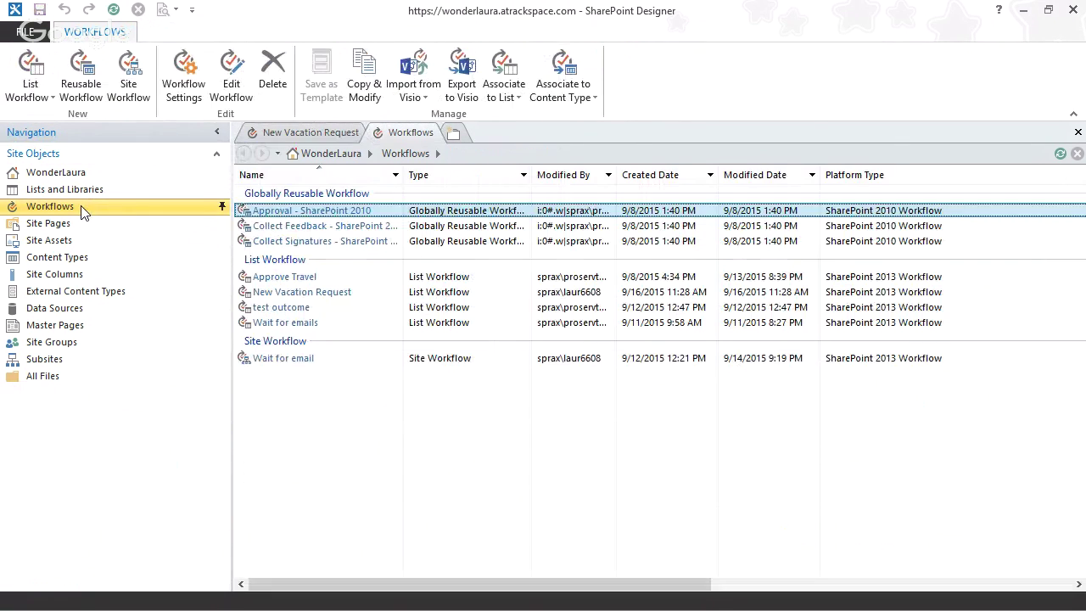
click(347, 362)
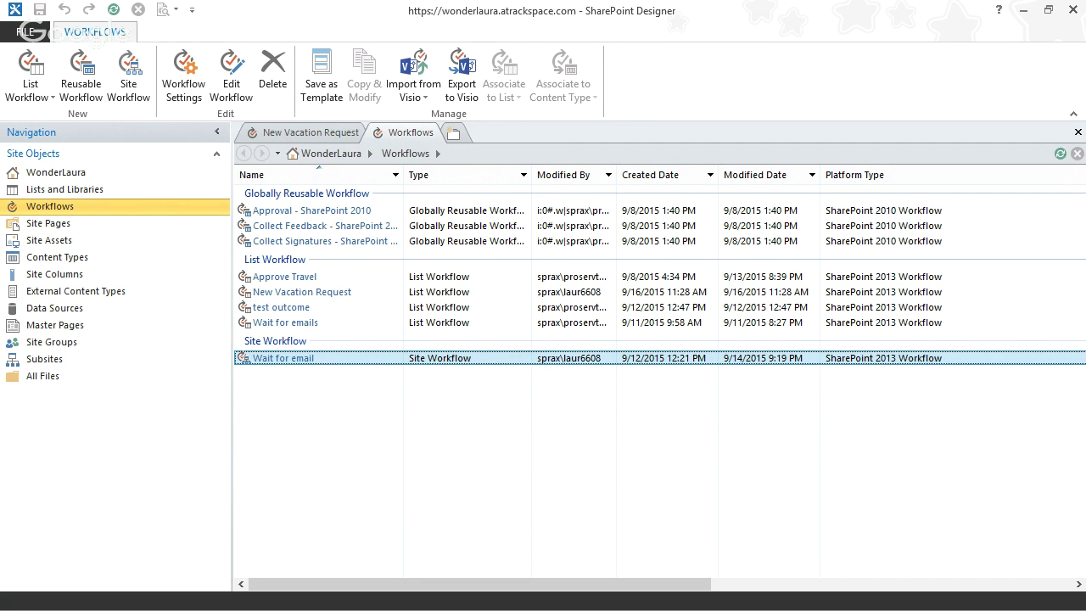
click(436, 429)
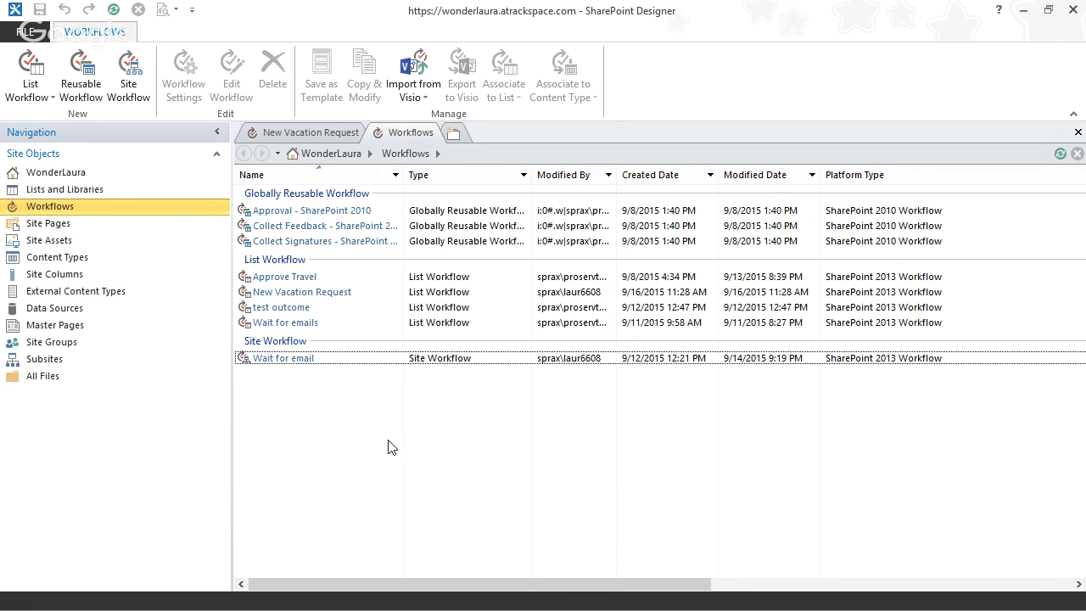
- Create a SharePoint 2013 site workflow named 'Wait for Email v2'
click(127, 85)
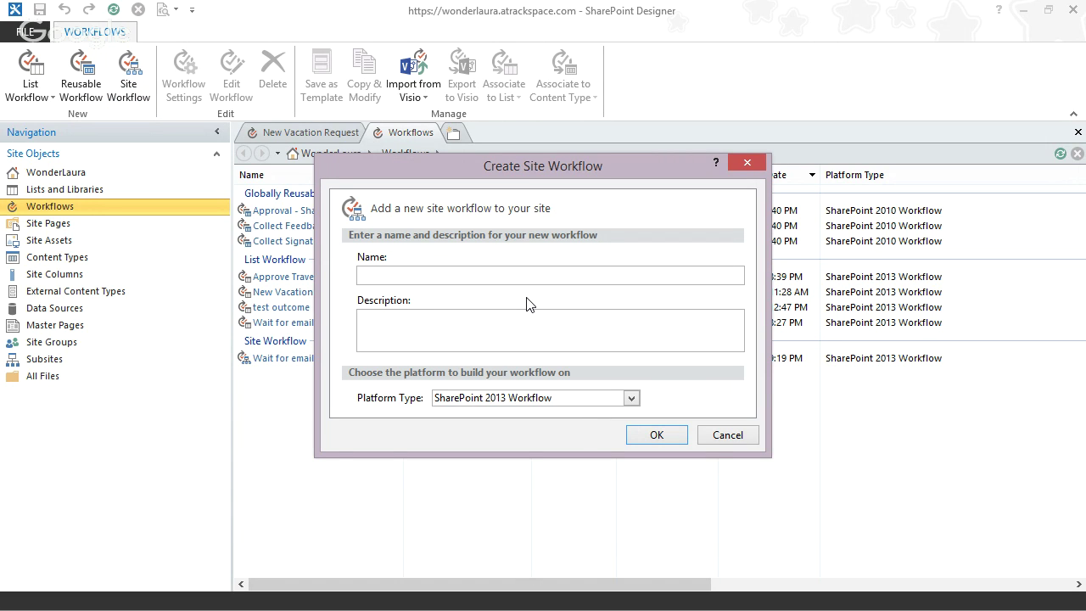
text(Wait for Email v2)
click(631, 436)
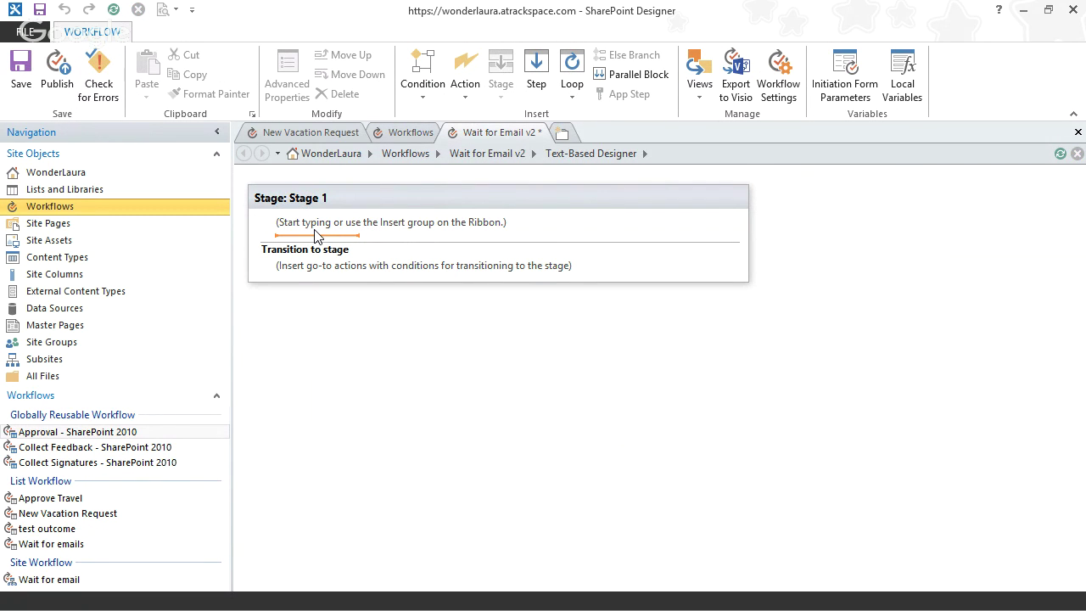
- Make Stage 1 wait for 'When an item is added' on Approval Email, then return to Workflows
text(wait)
key(Return)
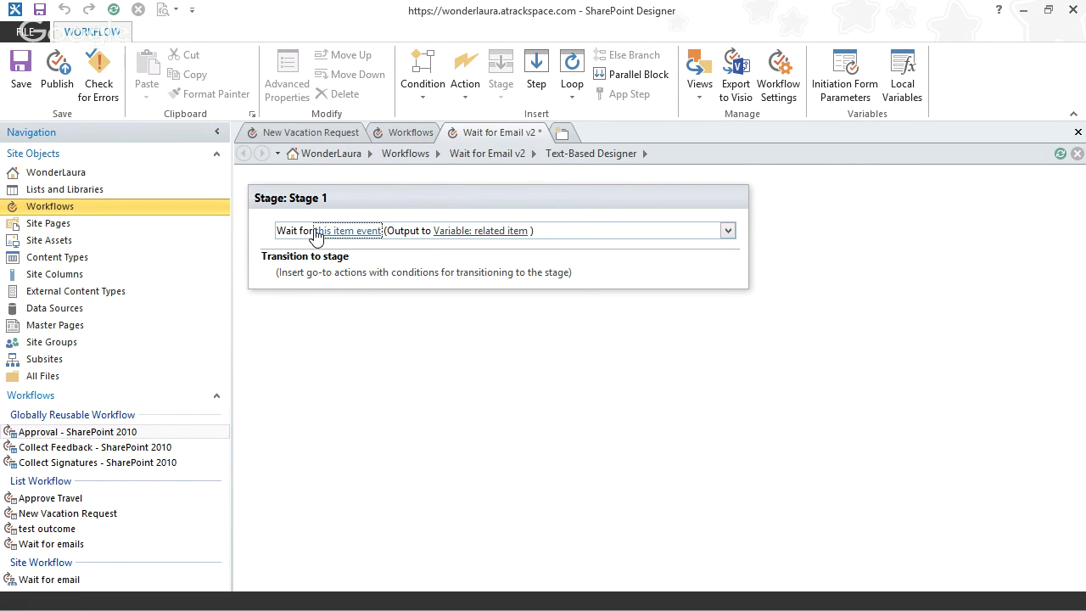
click(297, 231)
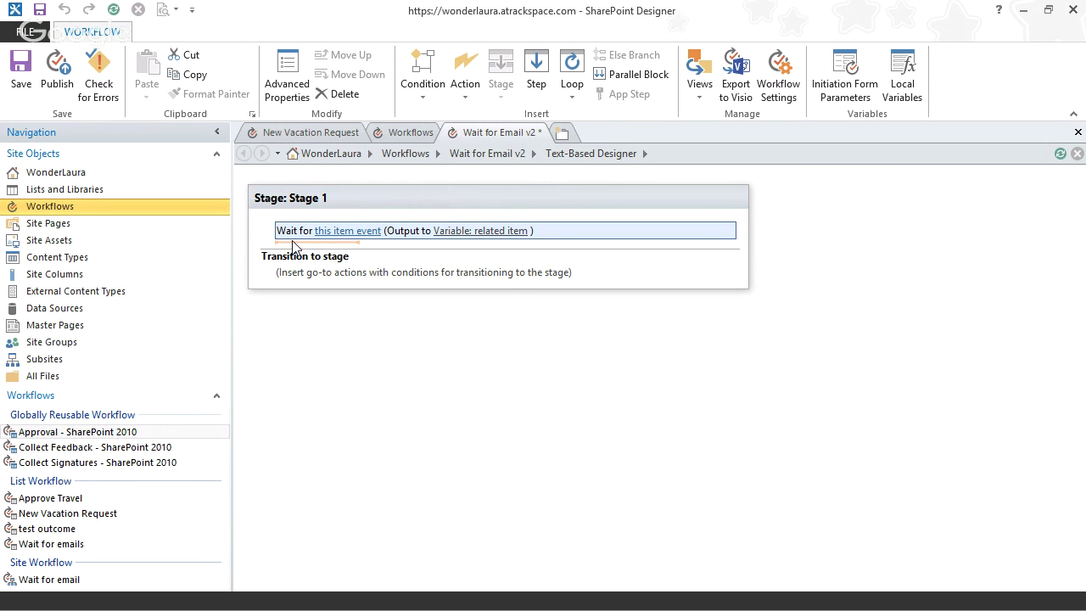
click(356, 233)
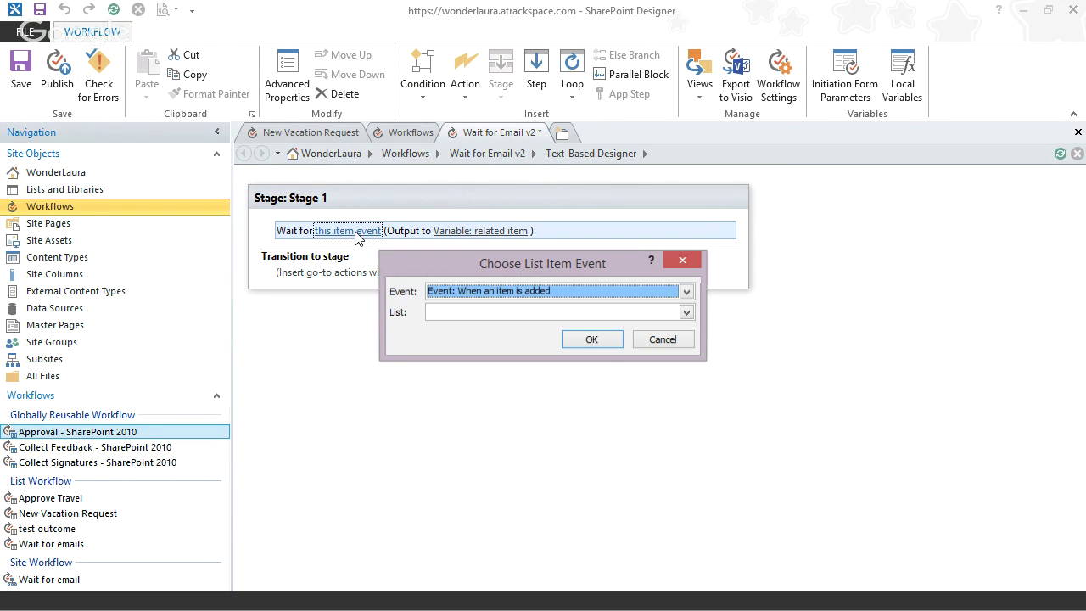
click(493, 295)
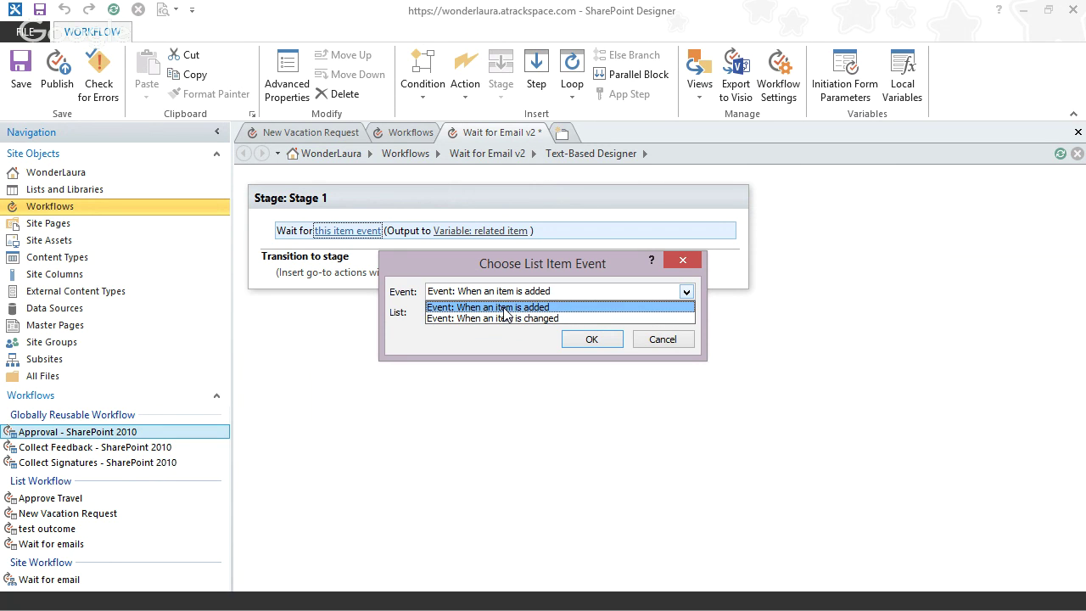
click(504, 309)
click(514, 312)
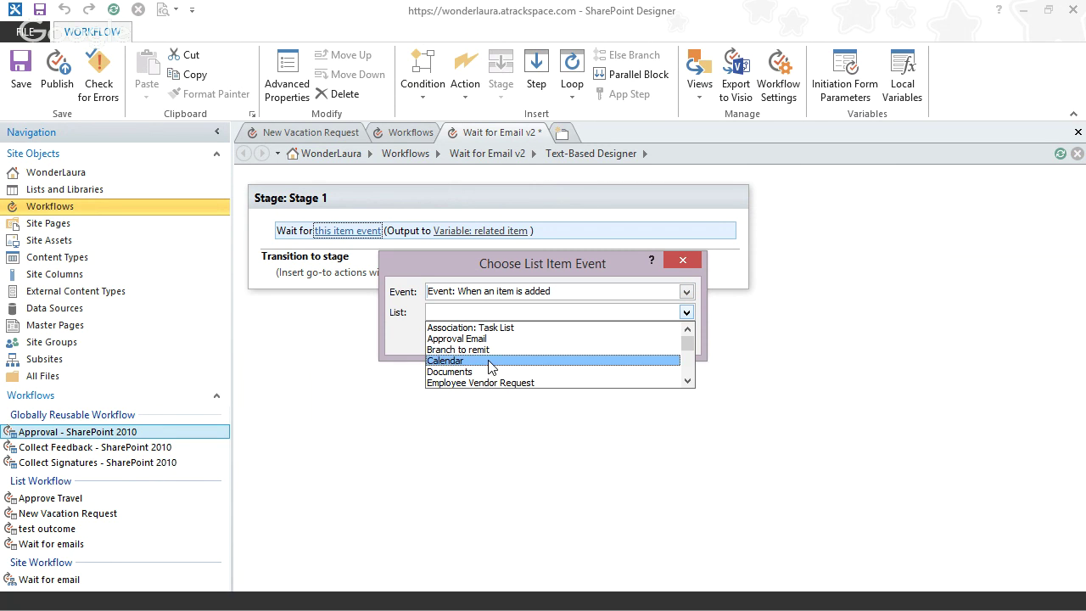
mouse_move(687, 344)
mouse_down()
mouse_move(689, 364)
mouse_move(687, 352)
mouse_up()
click(509, 339)
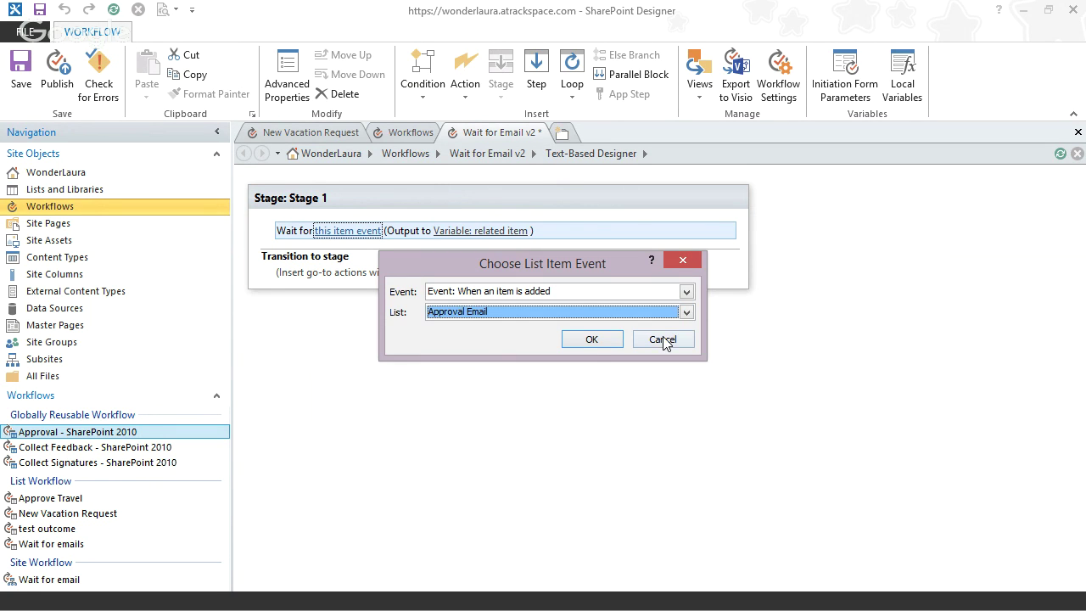
click(591, 340)
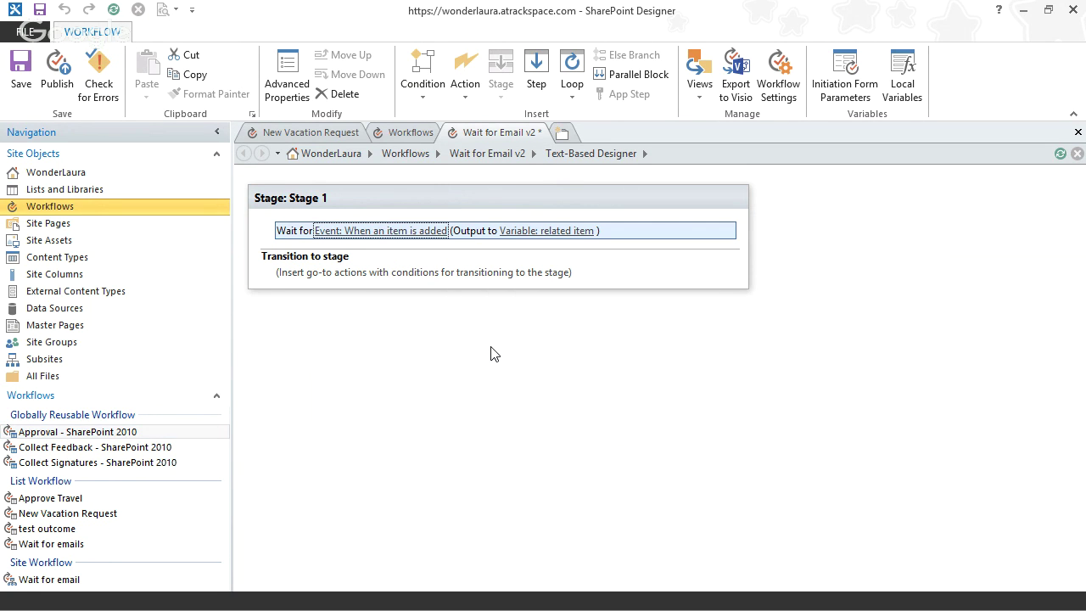
click(295, 245)
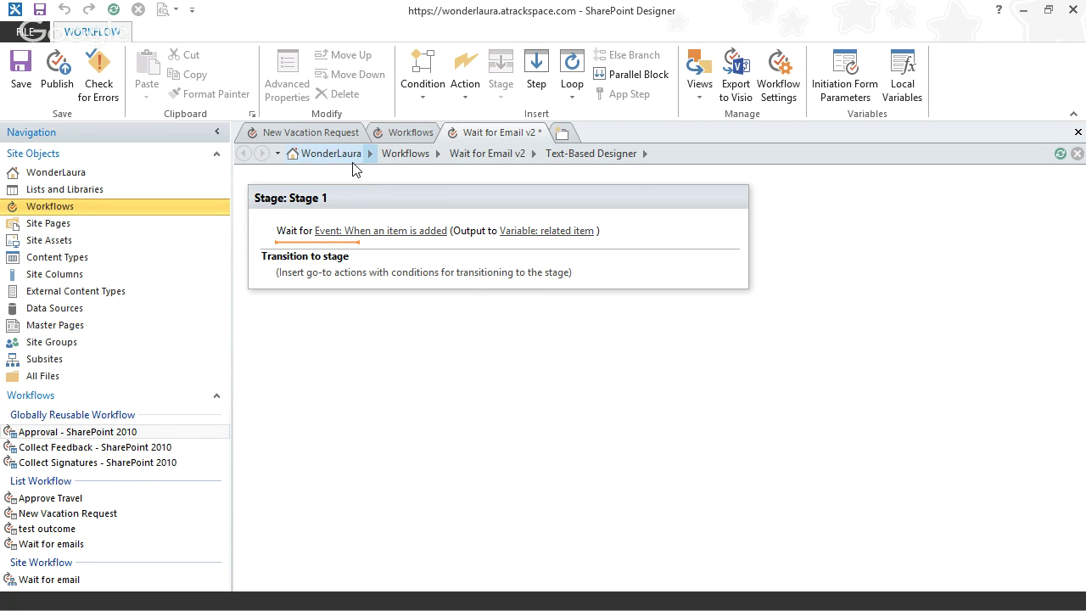
click(402, 132)
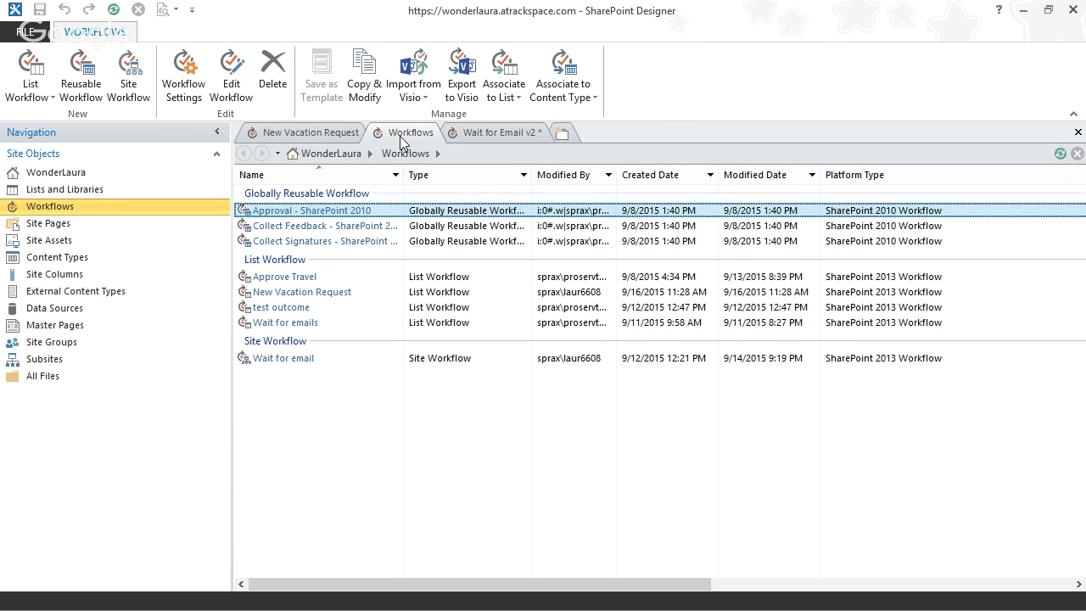
- Open the original Wait for email workflow's editor, then return to the Wait for Email v2 tab
click(284, 358)
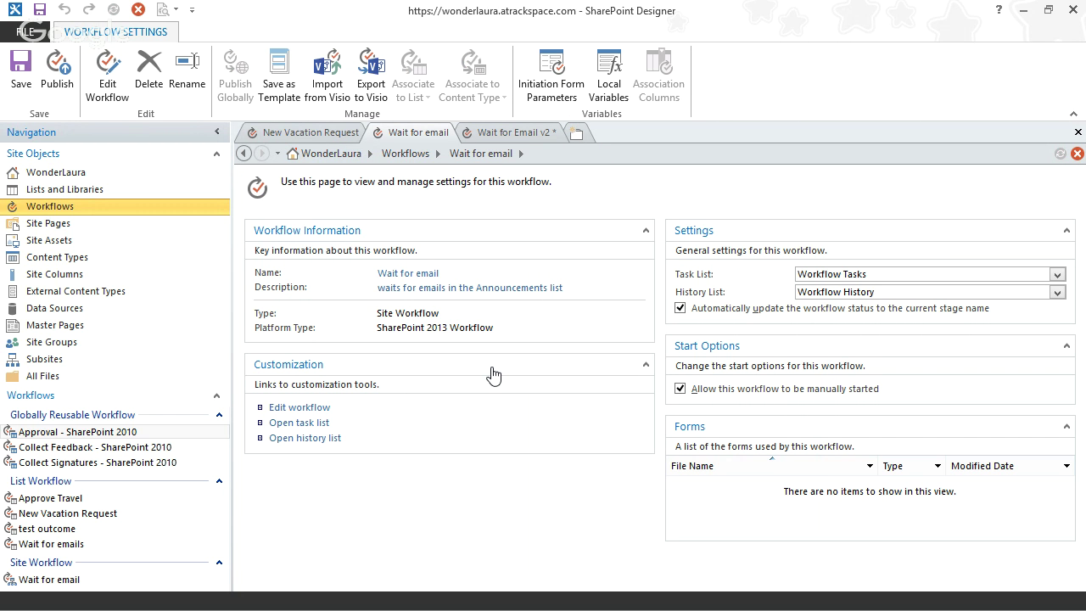
click(314, 407)
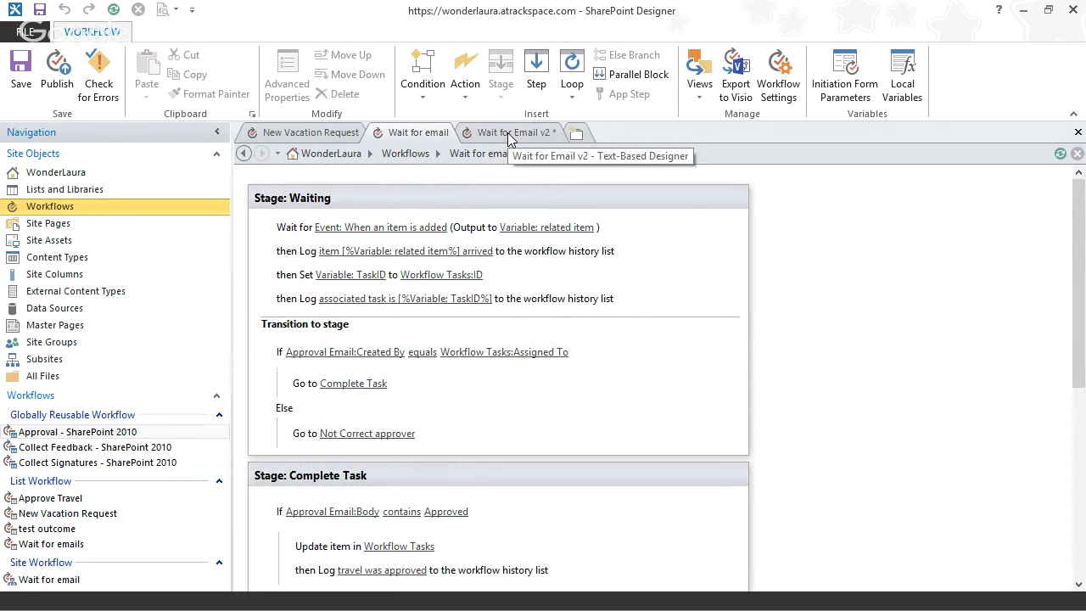
click(510, 136)
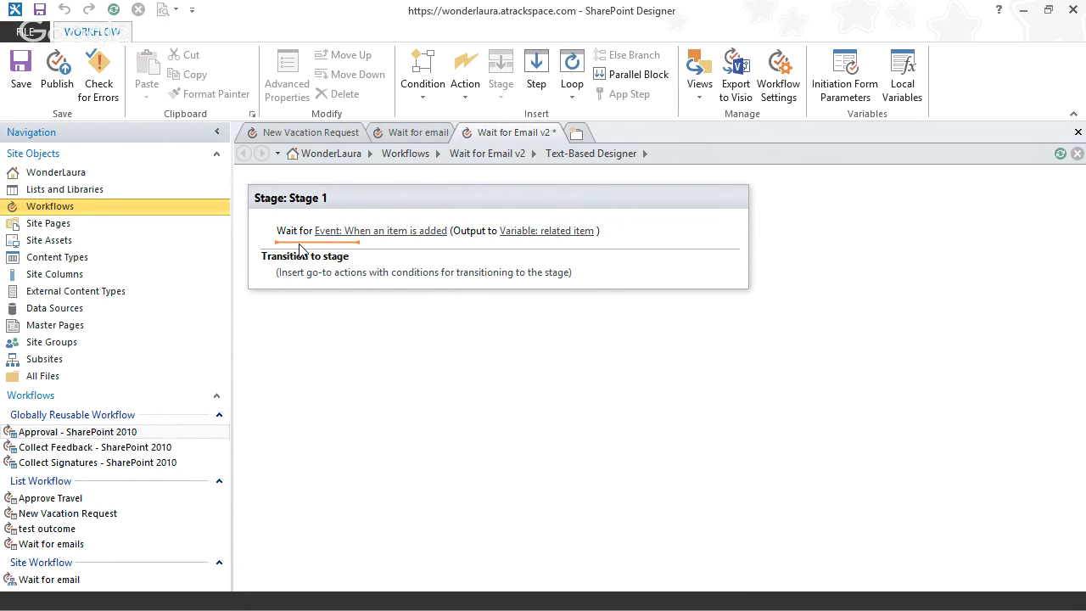
- Add a Log to History List action and start its message with 'item arrived'
text(log)
key(Return)
click(339, 257)
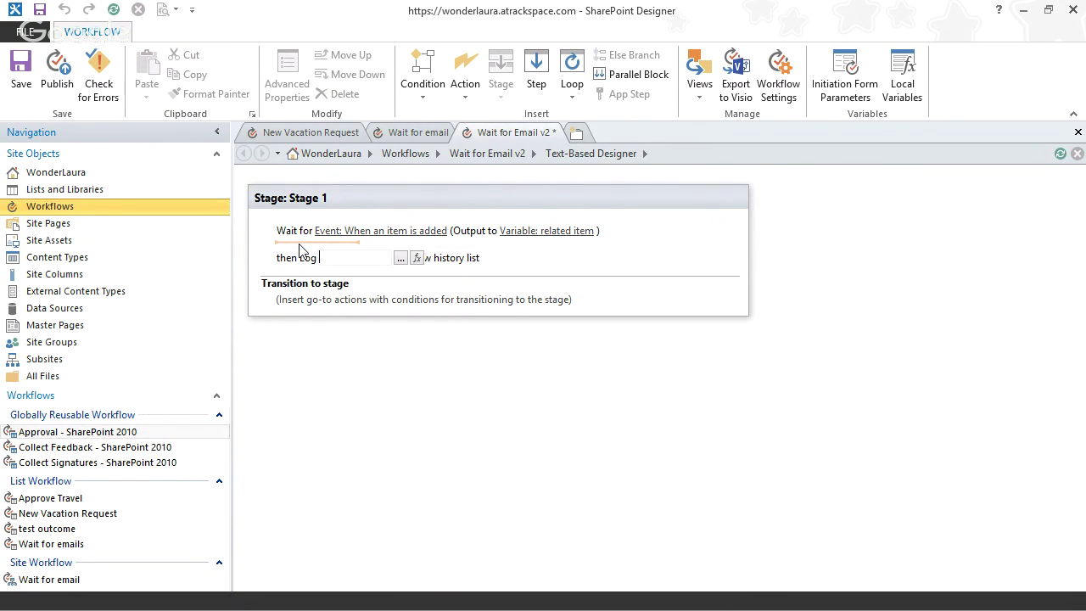
click(400, 257)
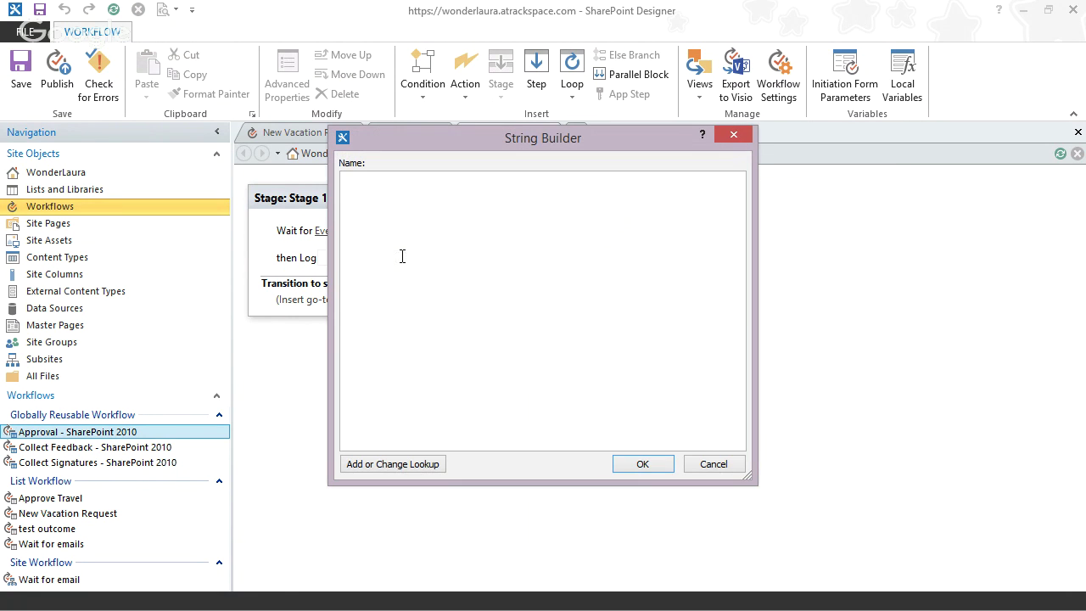
text(item arrived)
- Append the Variable: related item lookup to the log message and confirm it
click(414, 463)
click(566, 299)
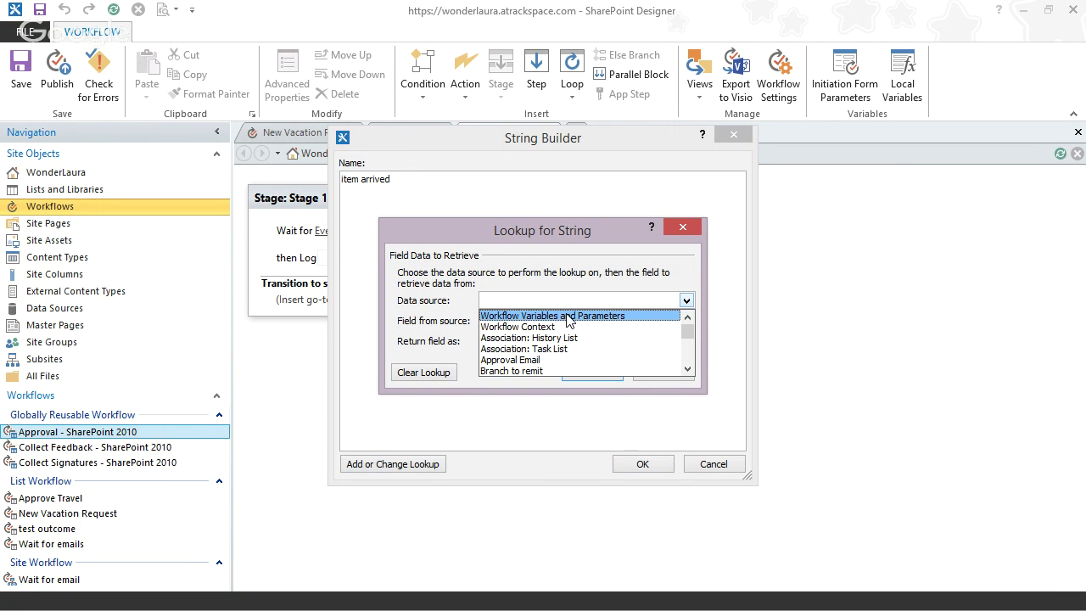
click(568, 316)
click(557, 320)
click(557, 337)
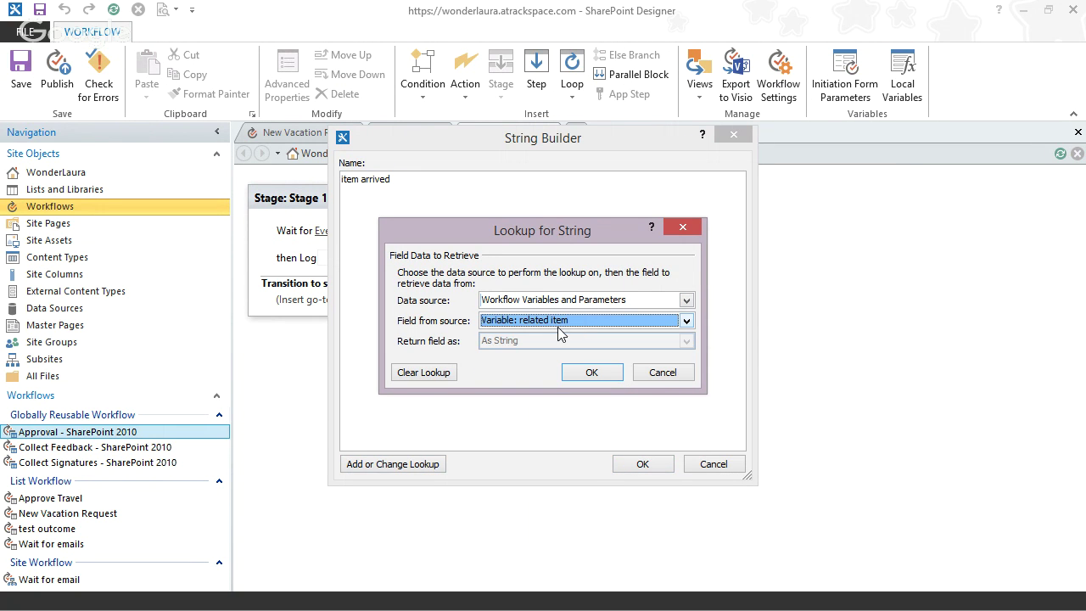
click(604, 374)
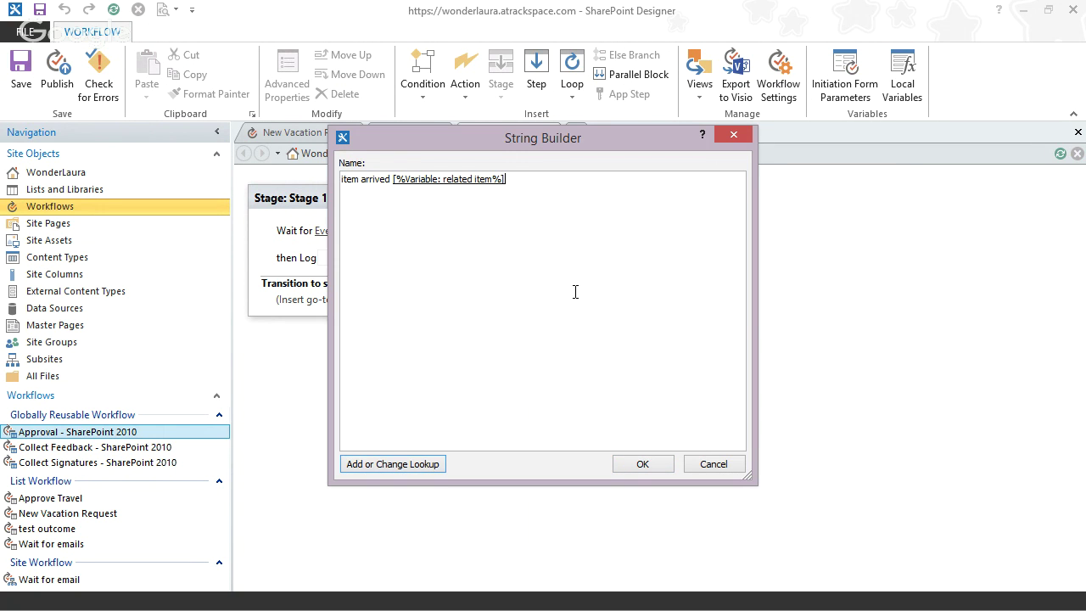
click(640, 464)
click(301, 274)
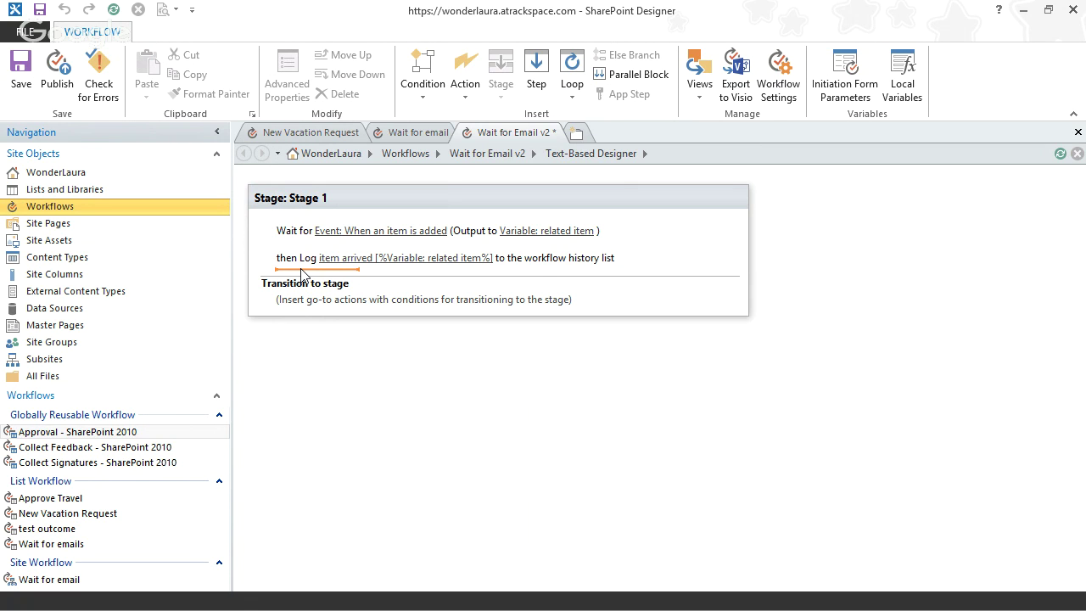
- Add a Set Workflow Variable action targeting a new Integer variable named TaskID
text(set w)
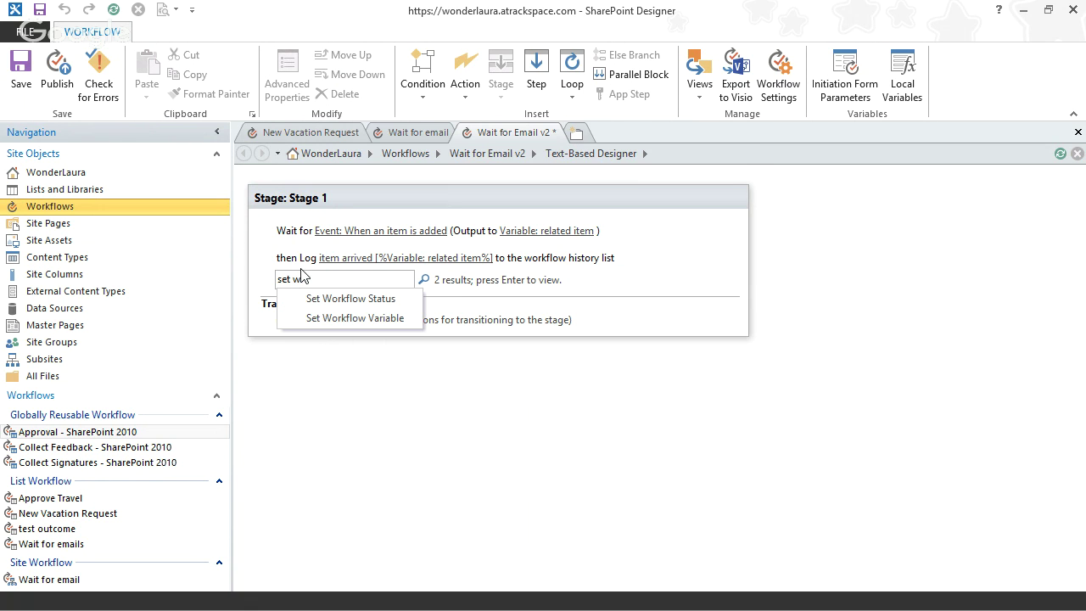
click(339, 319)
click(341, 285)
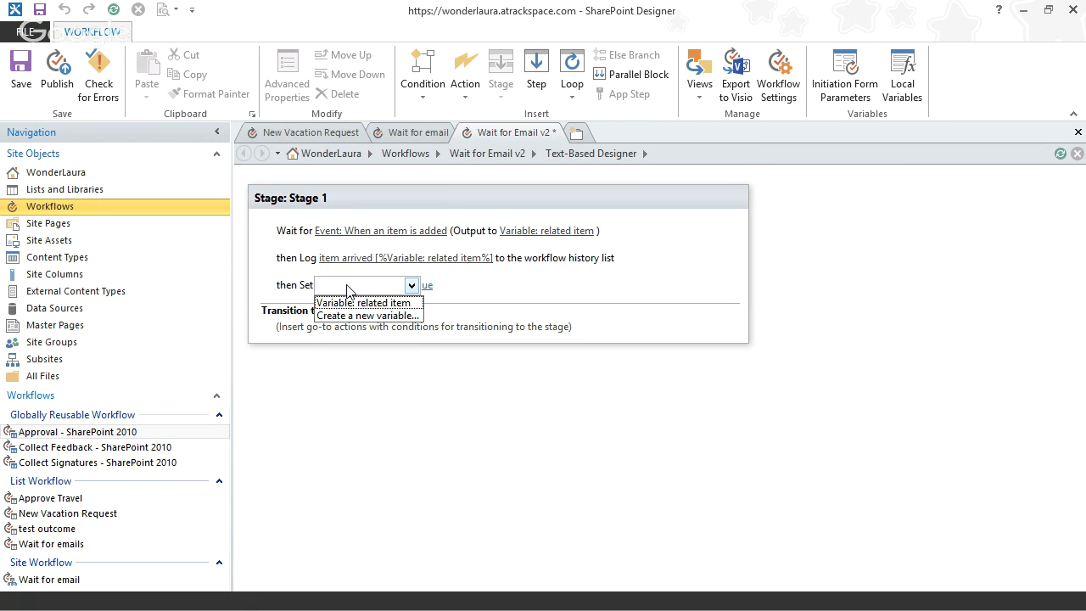
click(384, 315)
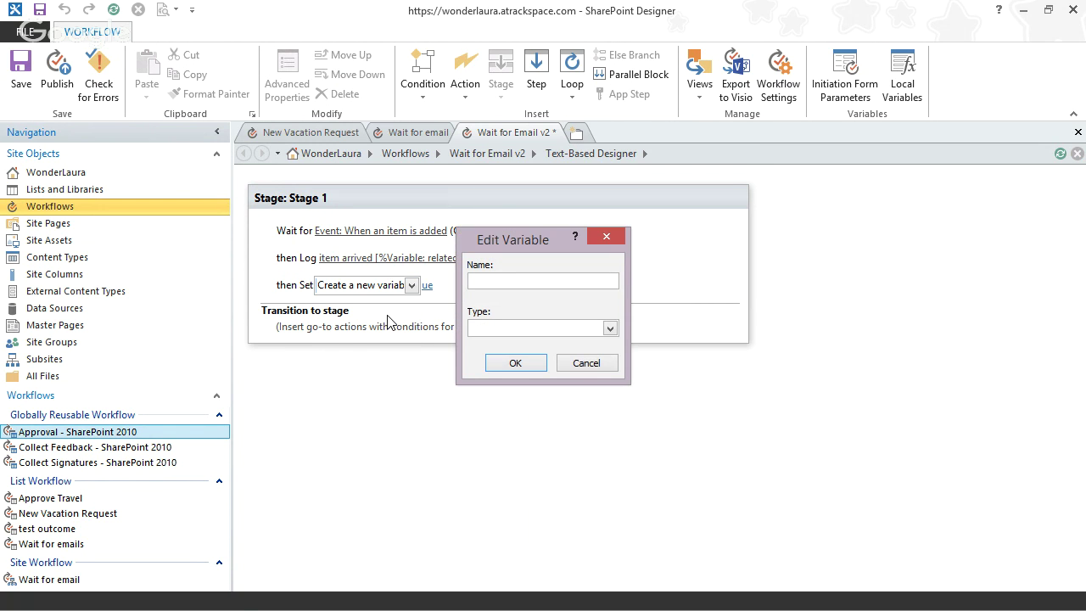
text(TaskID)
key(Tab)
key(i)
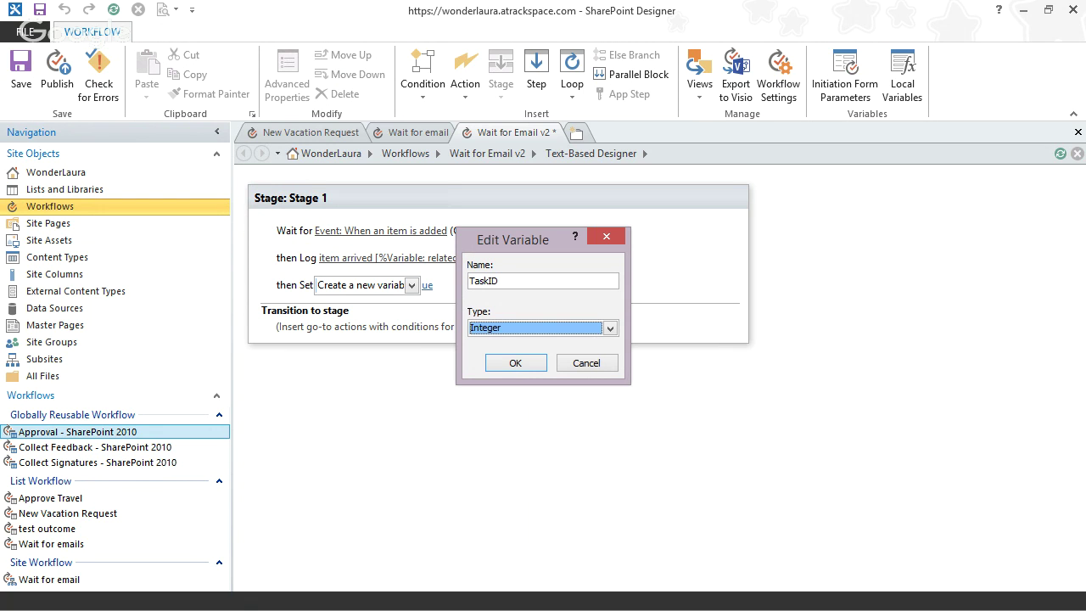
click(506, 364)
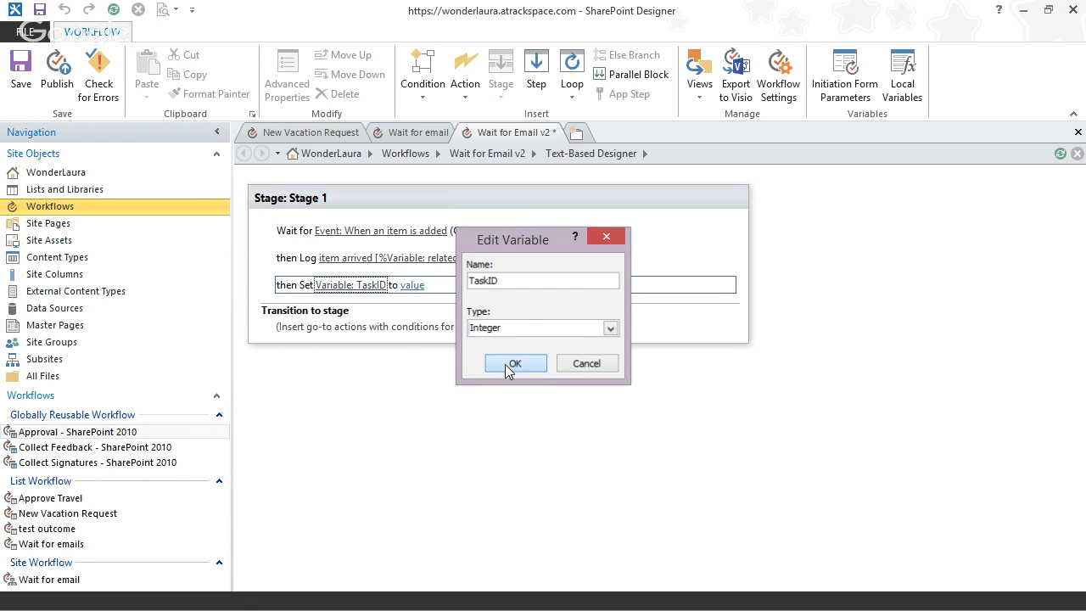
- Define TaskID as a lookup of ID from Workflow Tasks, matched on Task Name
click(412, 285)
click(482, 284)
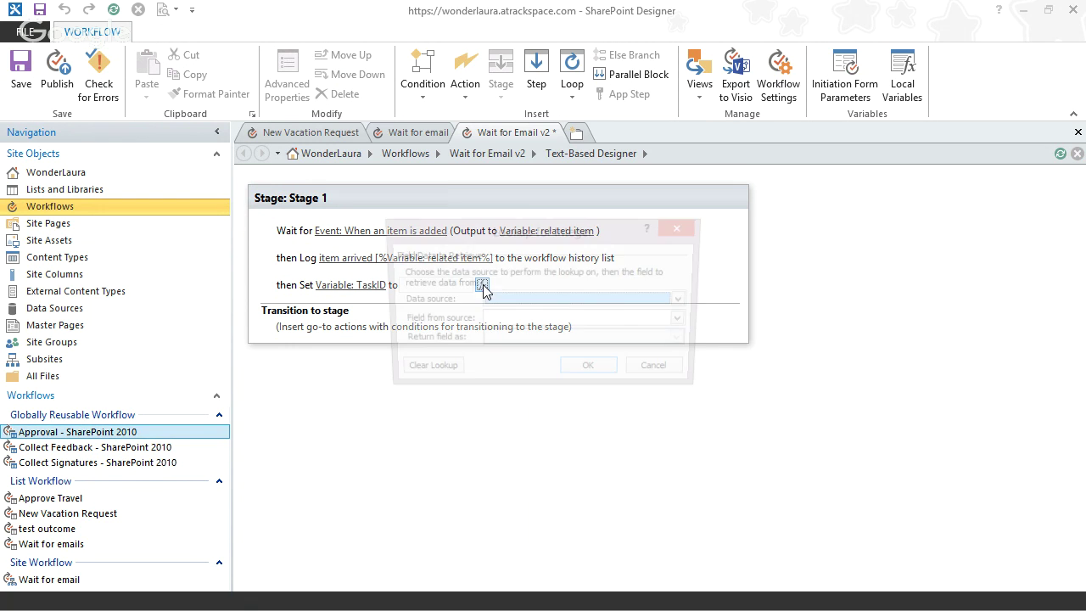
drag(524, 229, 670, 245)
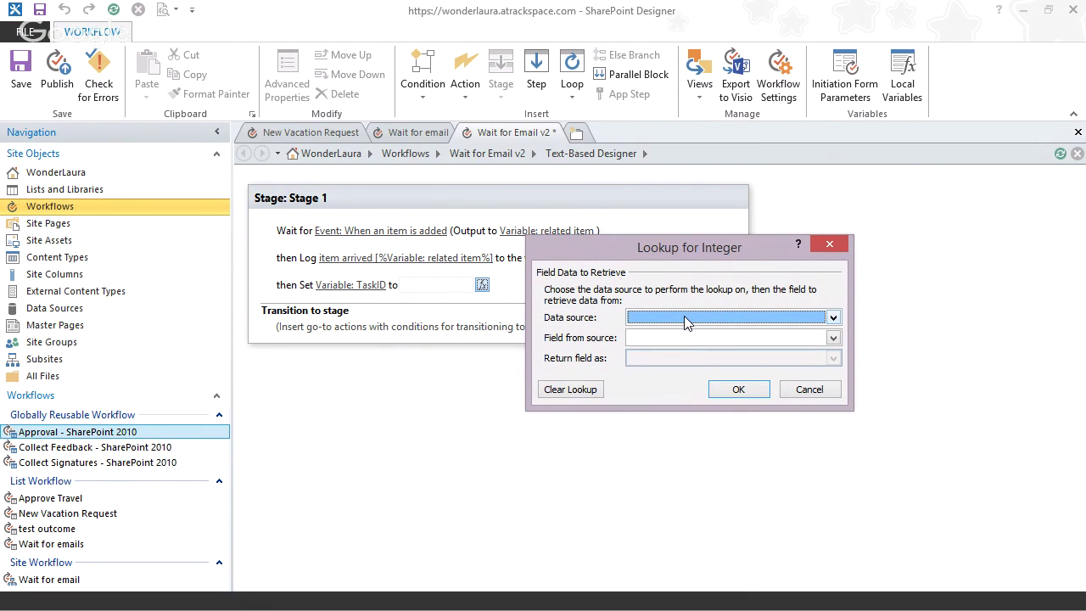
key(t)
click(690, 316)
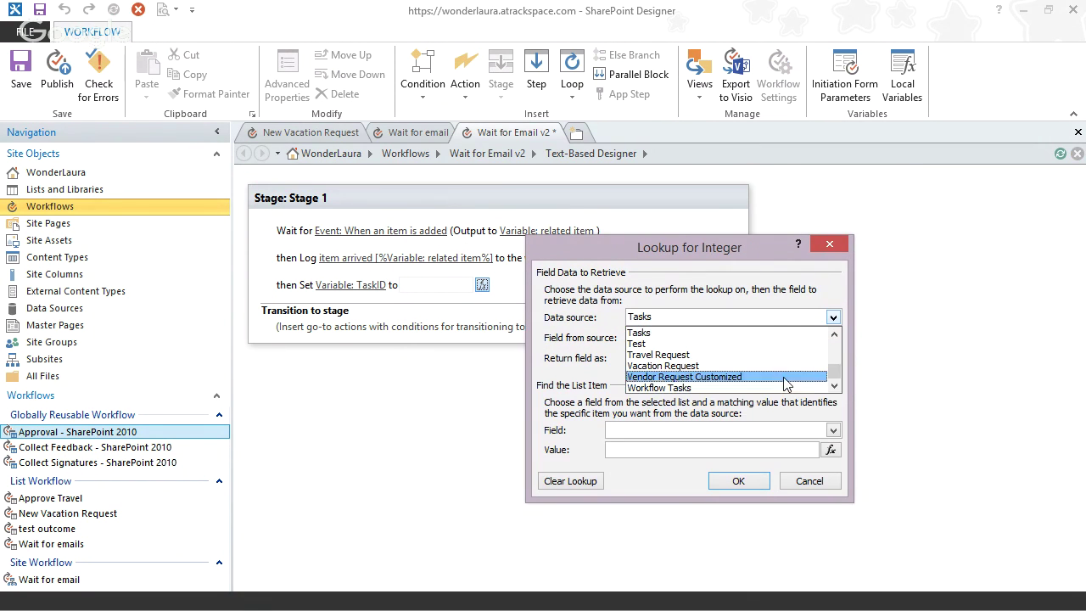
click(749, 389)
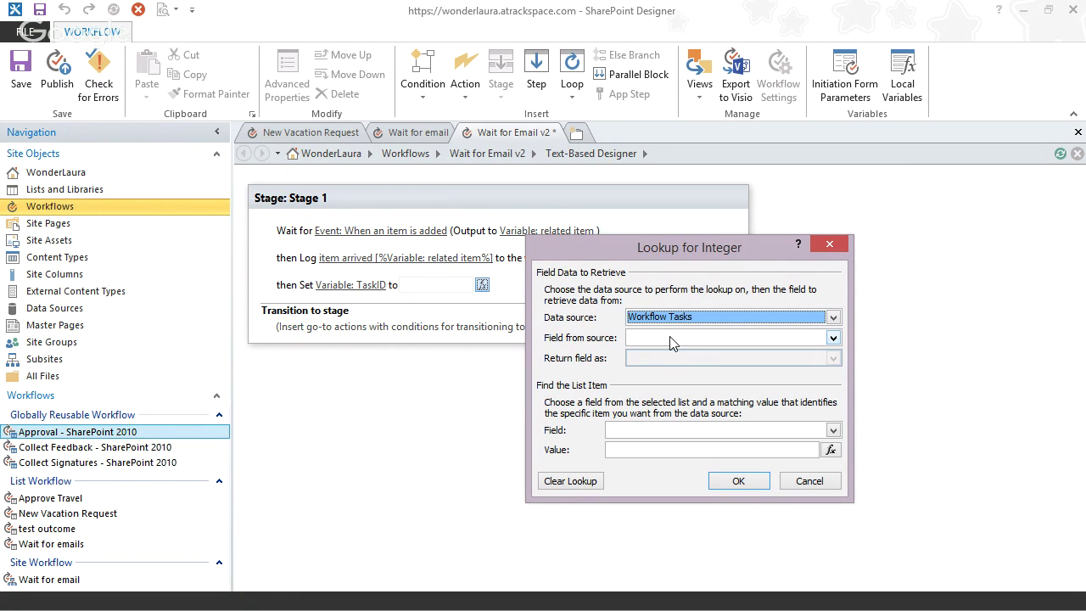
key(Tab)
key(i)
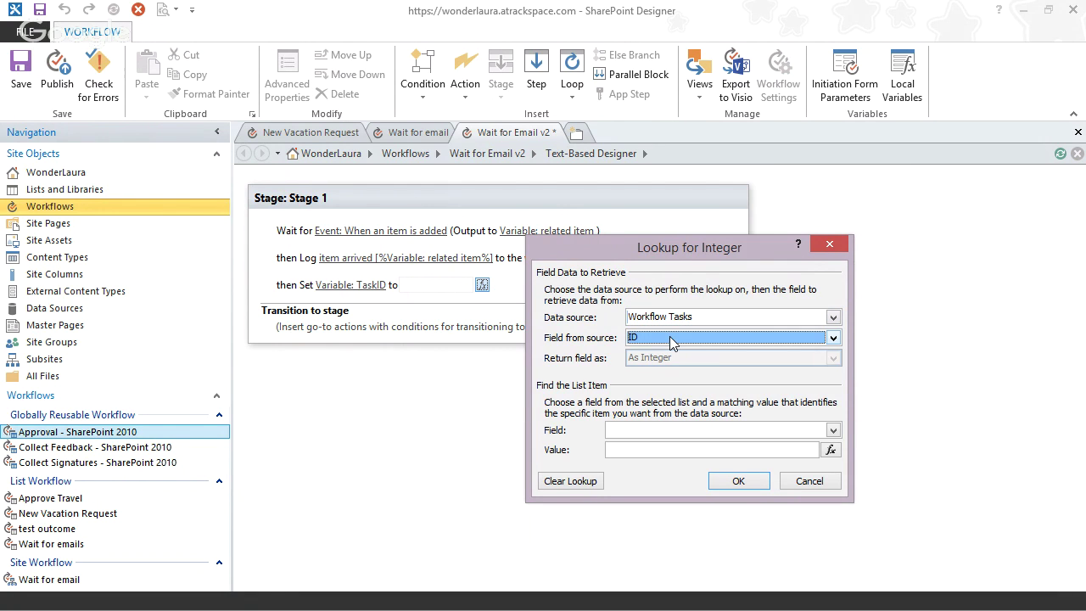
drag(698, 246, 712, 73)
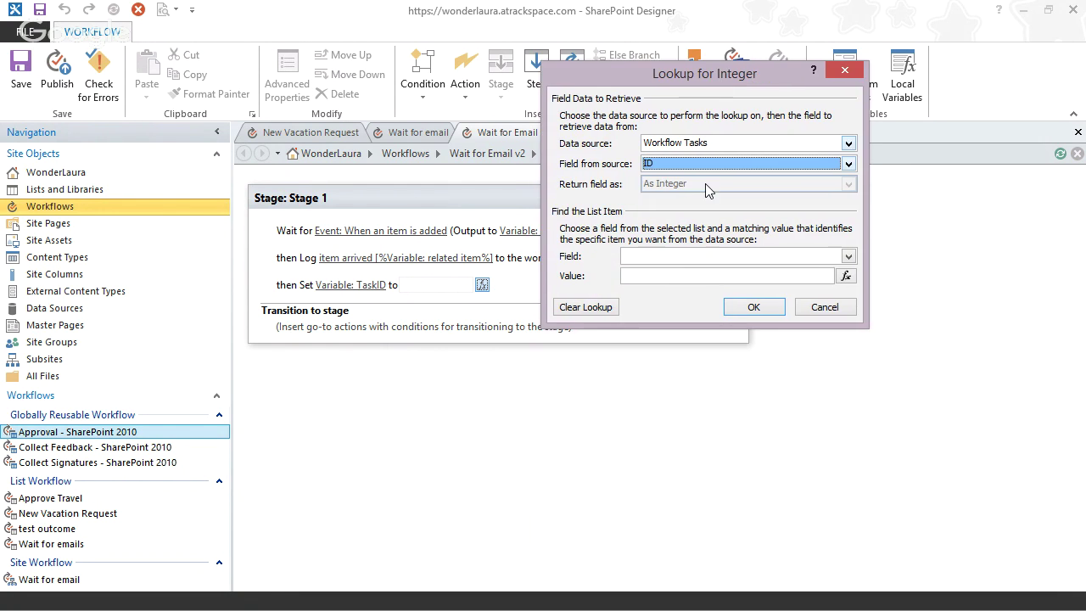
click(711, 257)
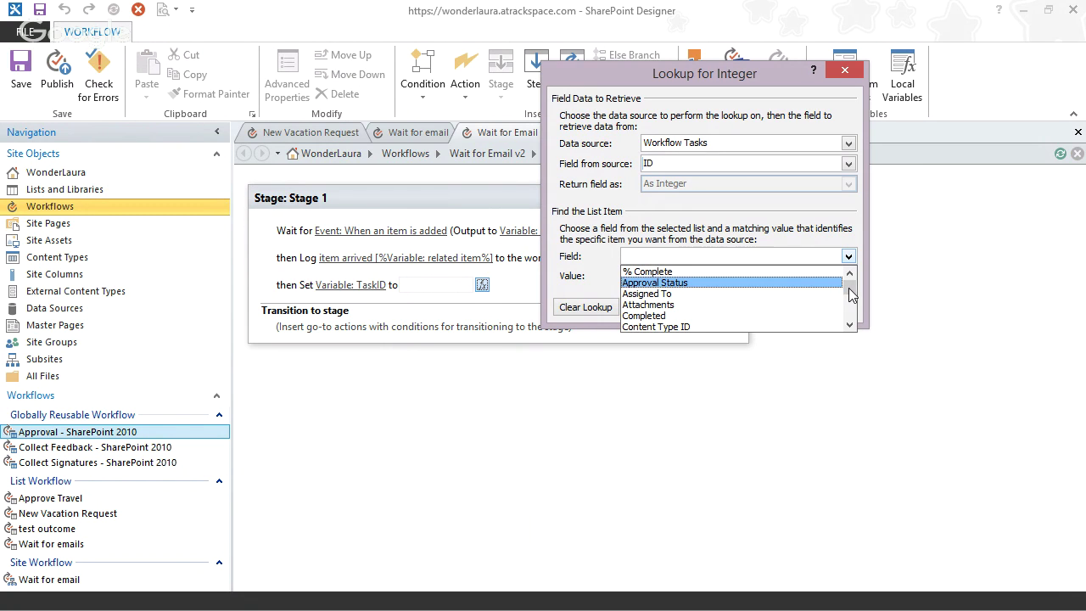
drag(852, 294, 855, 318)
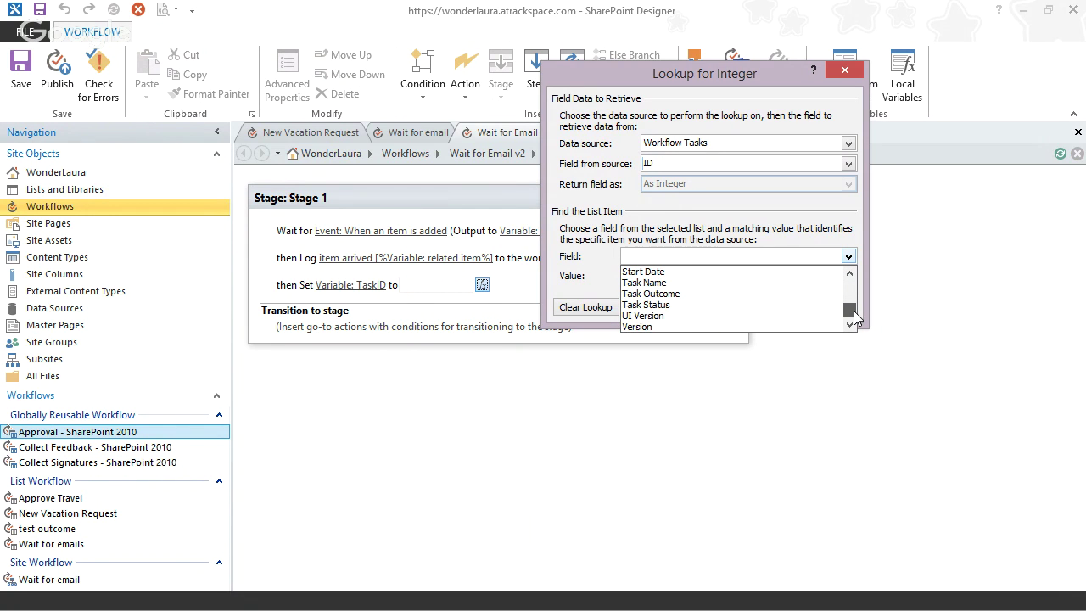
click(709, 283)
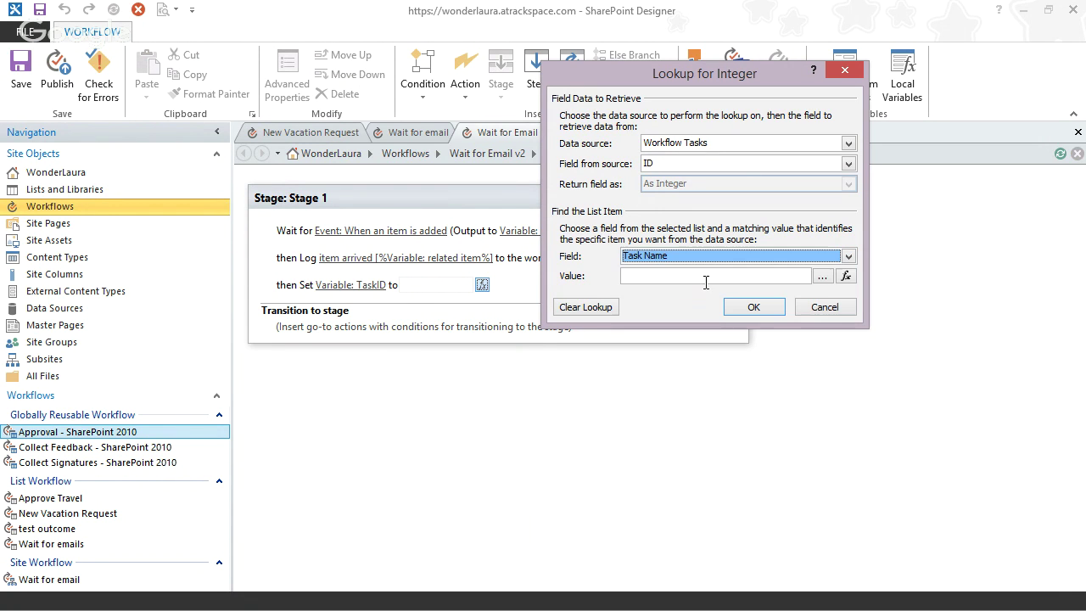
- Set the Task Name match value to Approval Email's E-Mail Subject, found by GUID
click(845, 275)
click(700, 194)
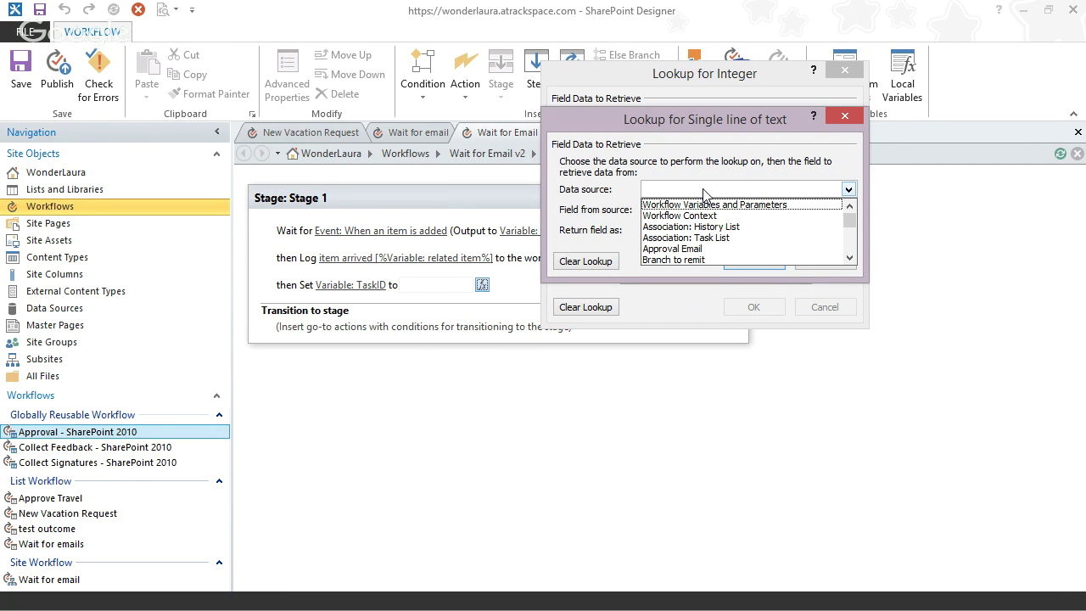
click(757, 246)
click(722, 211)
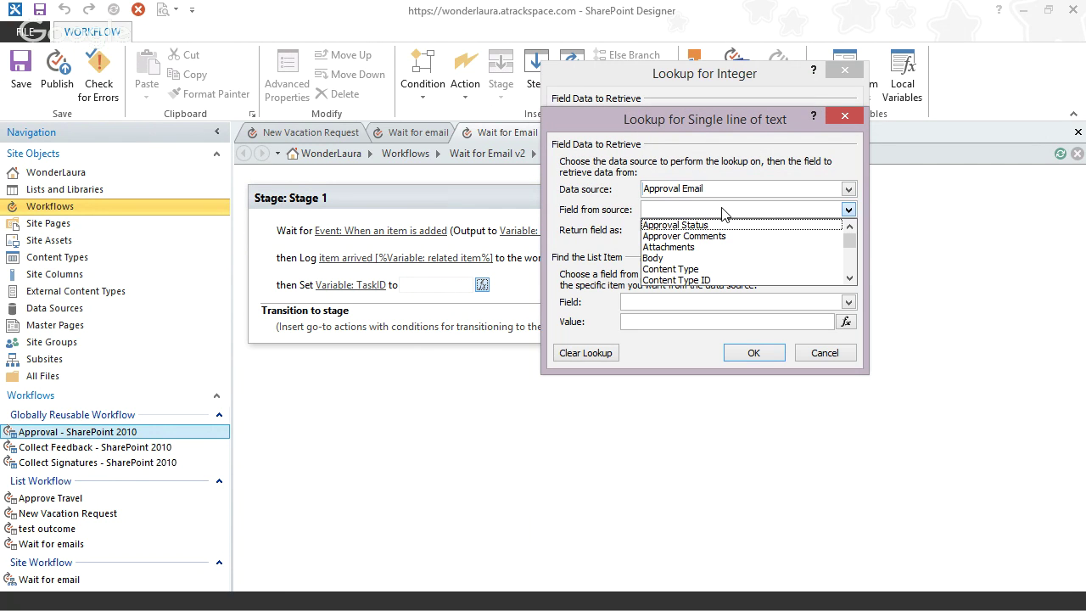
scroll(852, 252, down, 3)
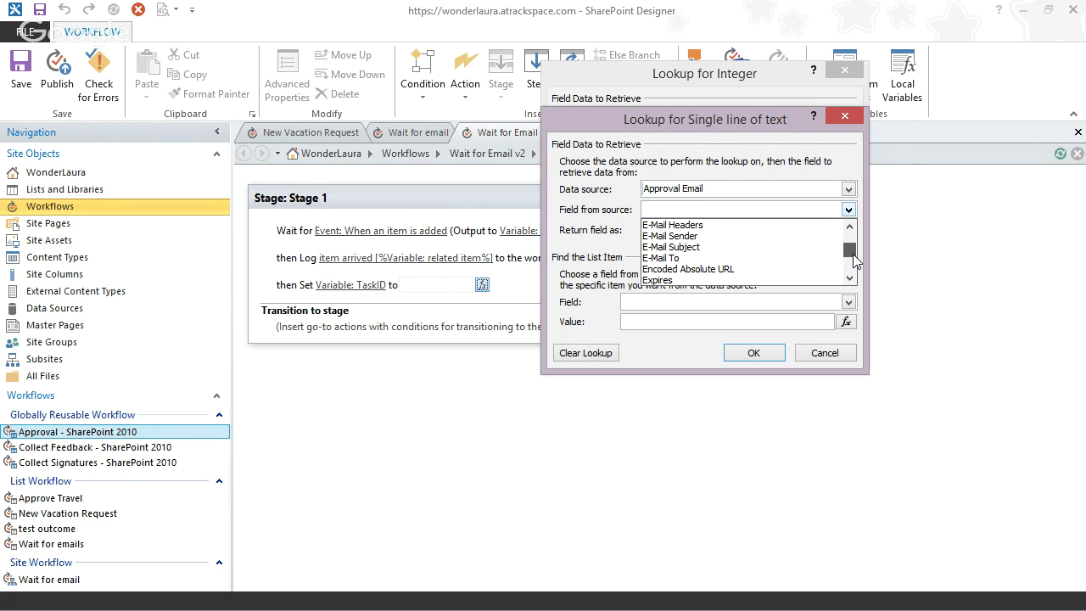
click(685, 247)
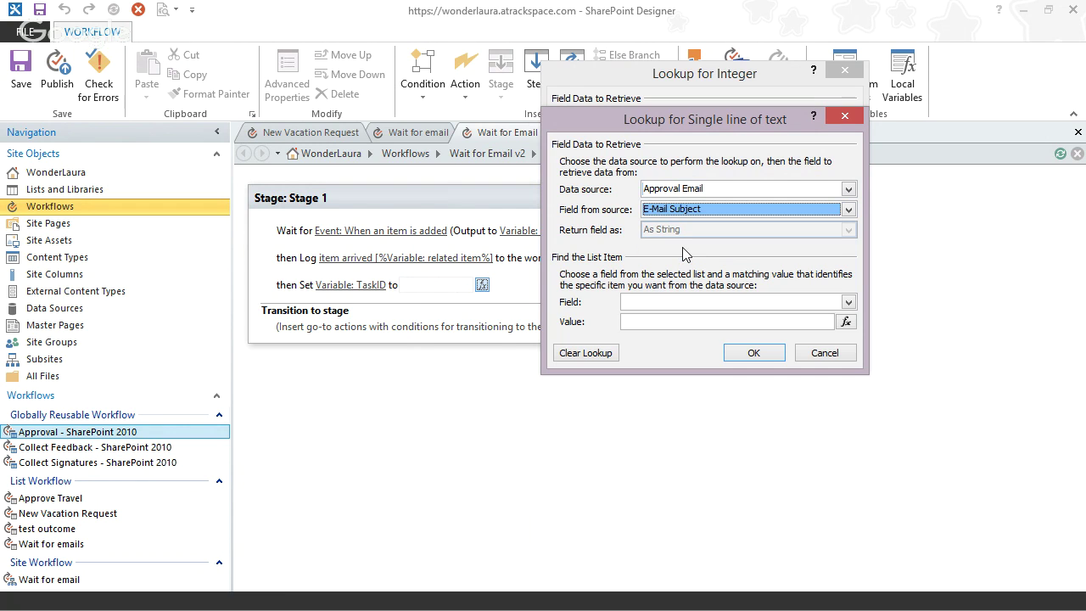
click(798, 307)
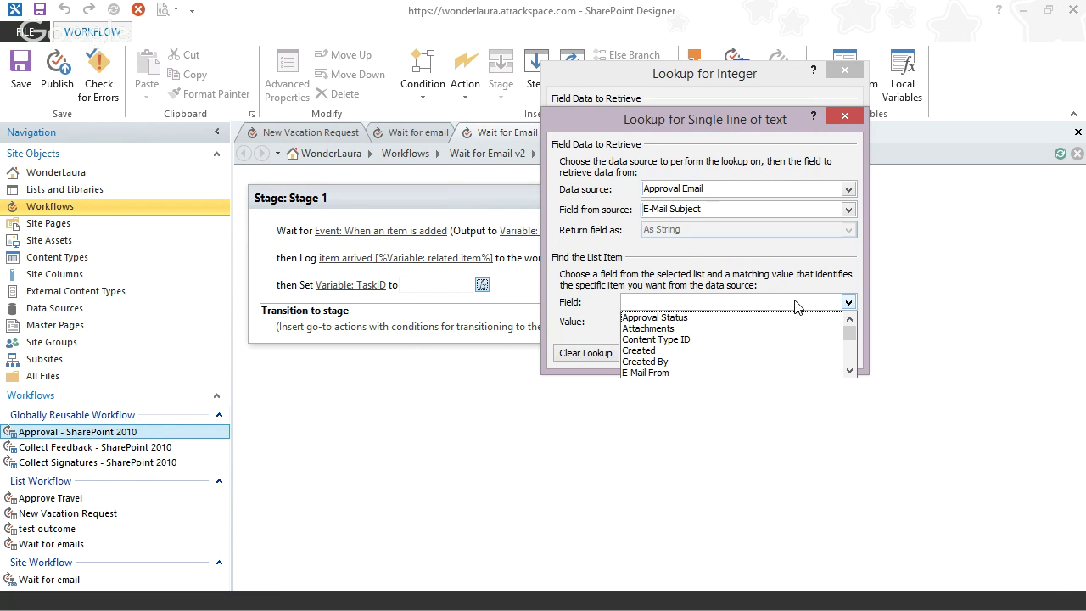
click(850, 353)
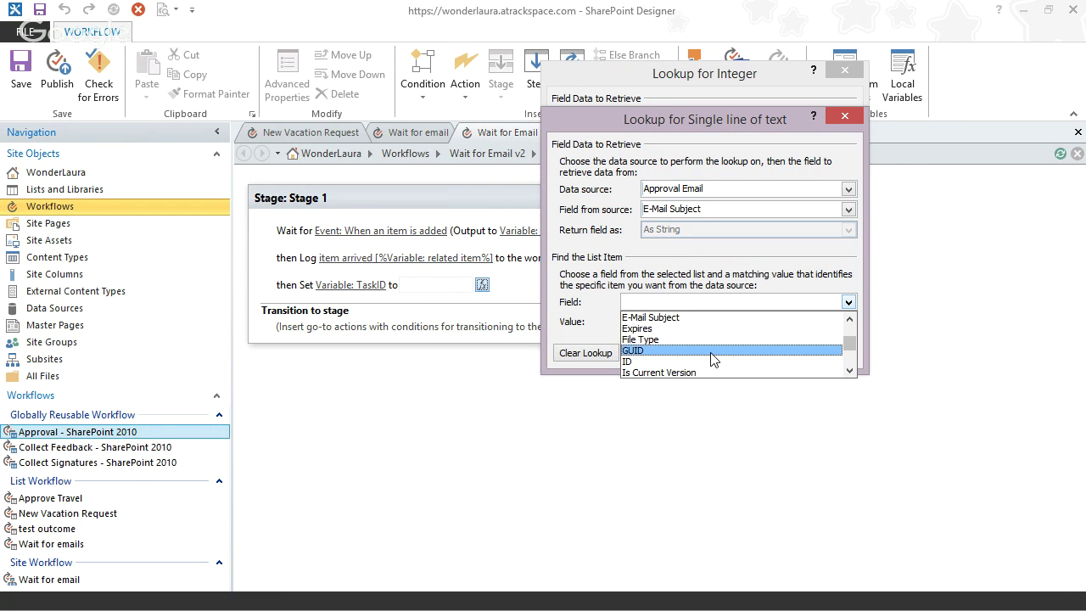
click(714, 351)
- Match the email's GUID to Variable: related item and confirm the subject lookup
click(847, 321)
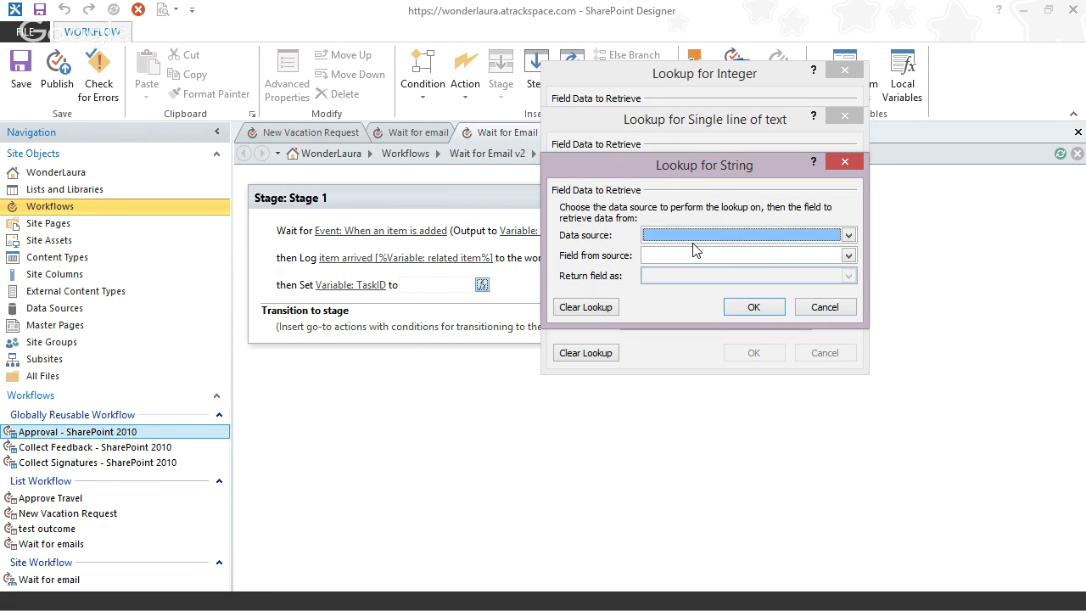
click(738, 234)
click(713, 245)
click(691, 256)
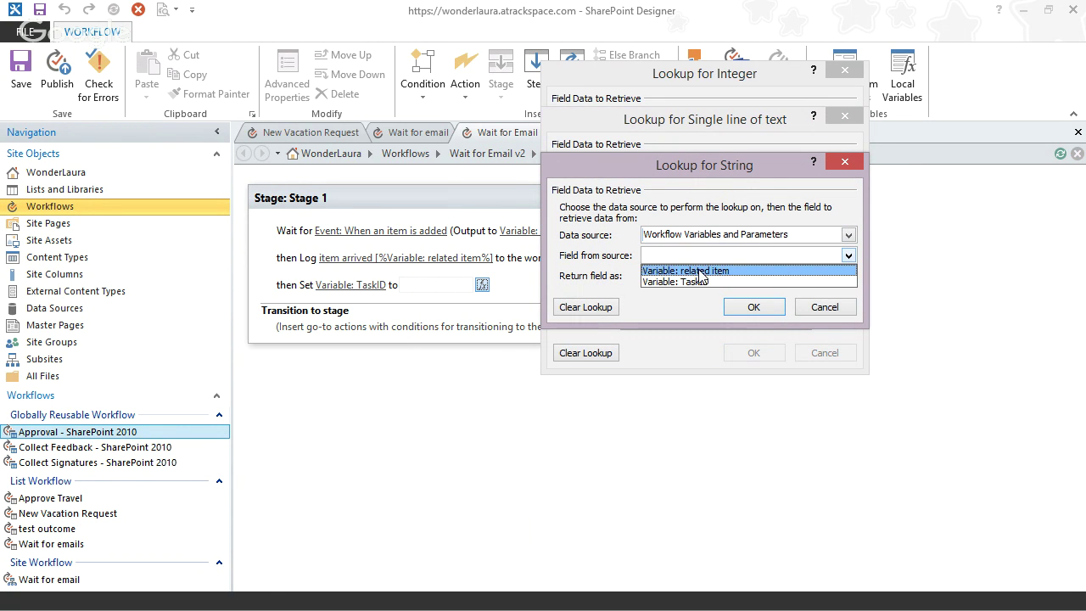
click(691, 270)
click(753, 307)
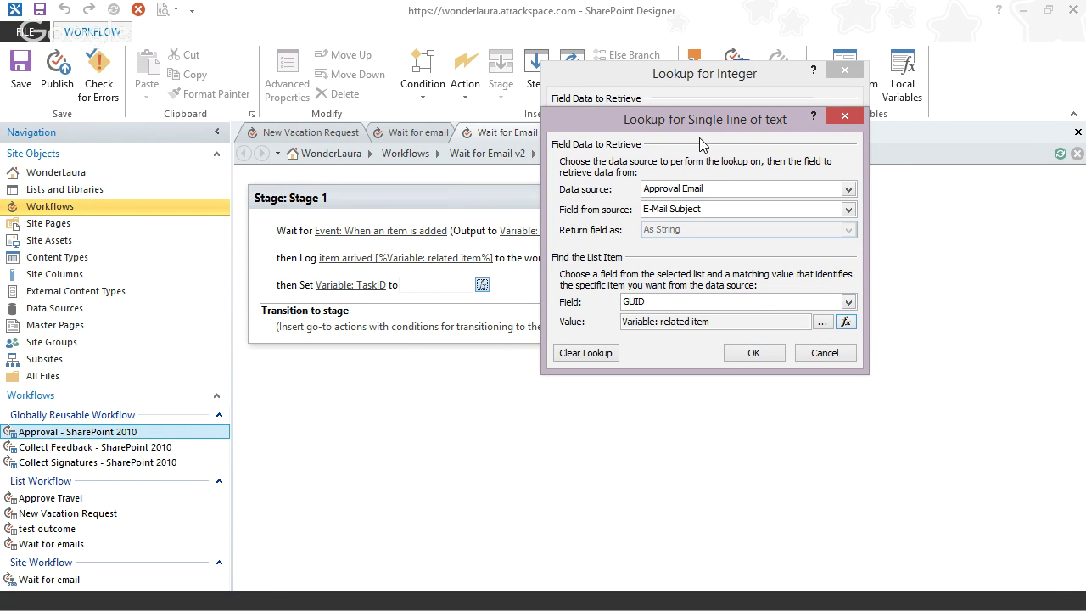
drag(694, 124, 754, 255)
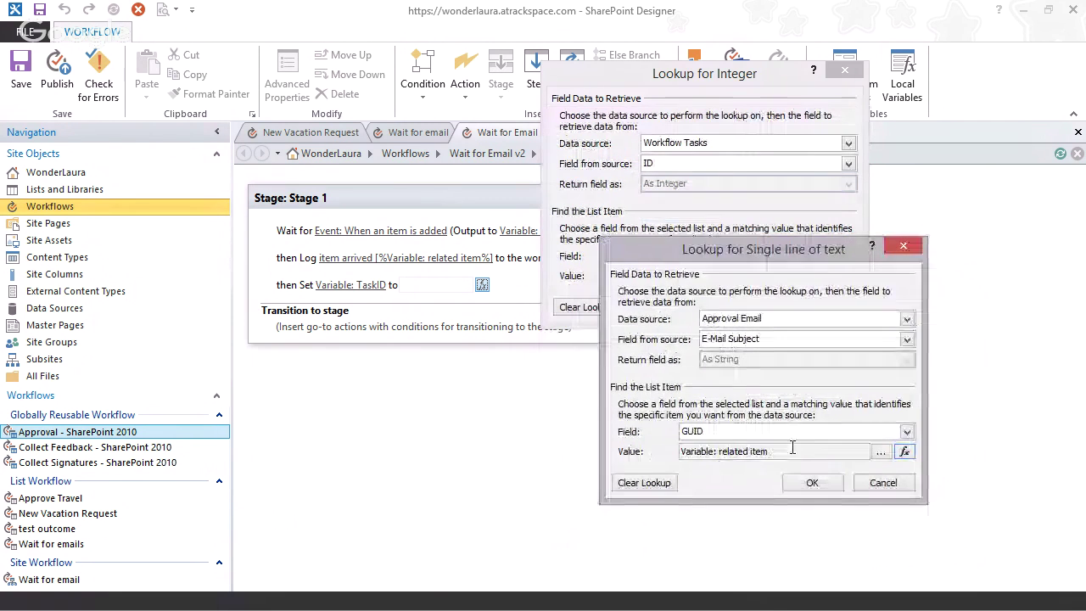
click(812, 483)
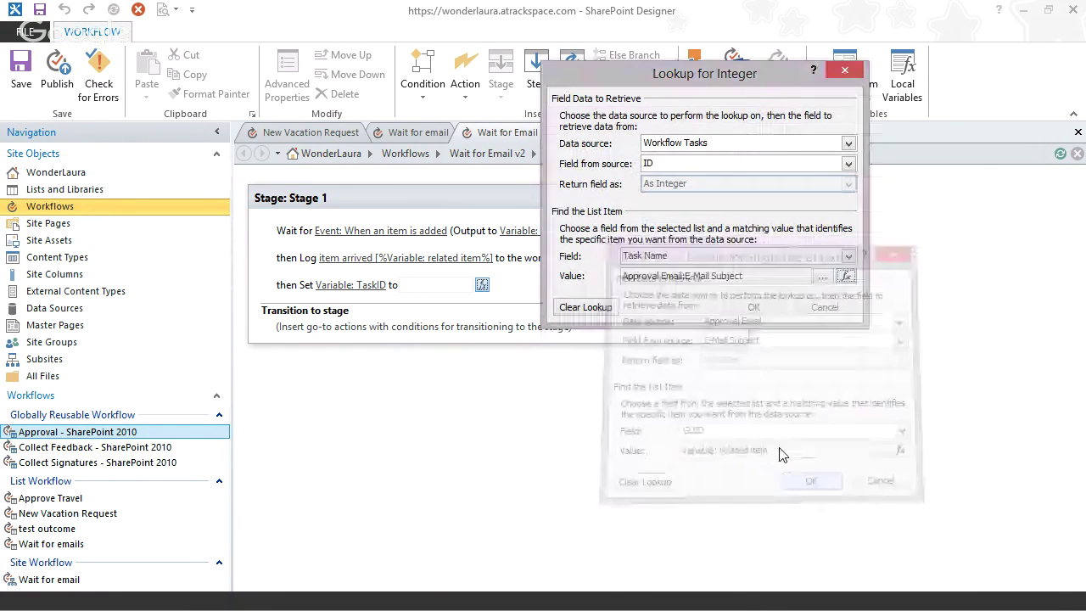
- Reopen the nested Task Name and GUID lookups to review their settings
click(844, 275)
drag(673, 75, 710, 253)
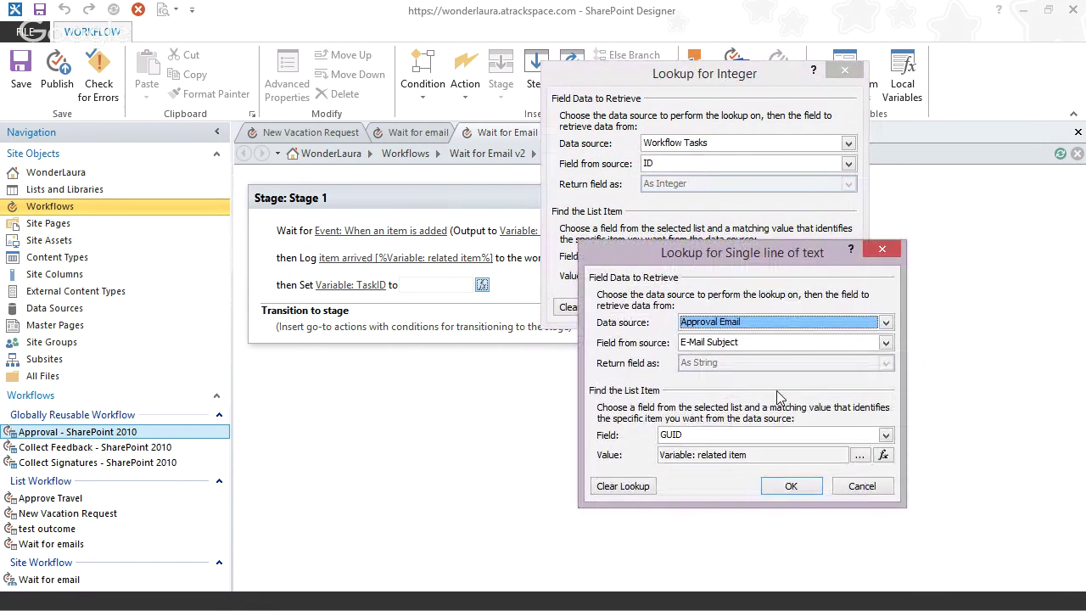
click(862, 486)
drag(727, 73, 378, 31)
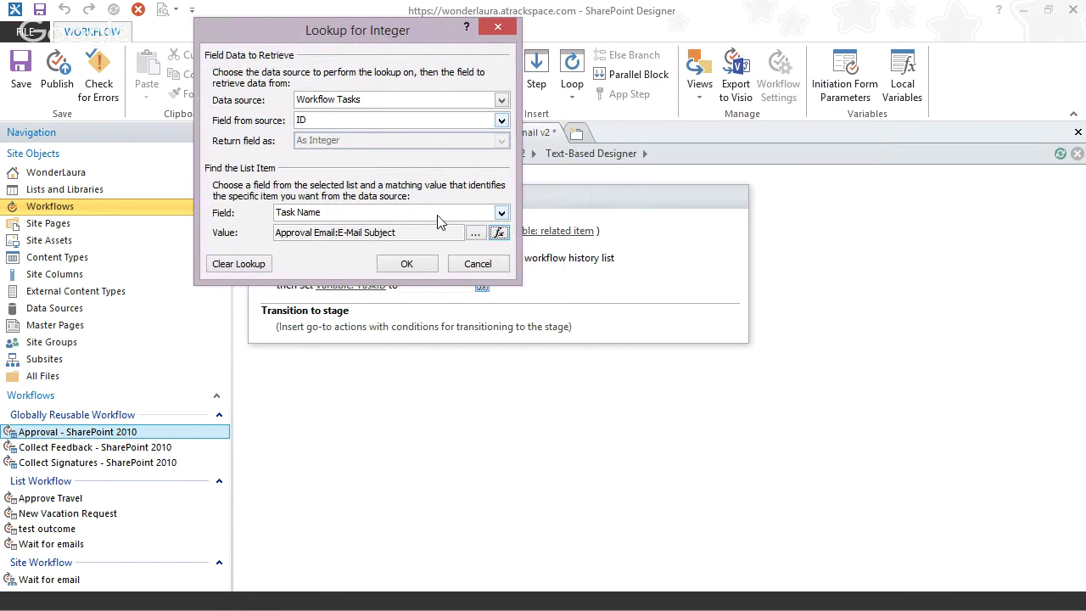
click(498, 234)
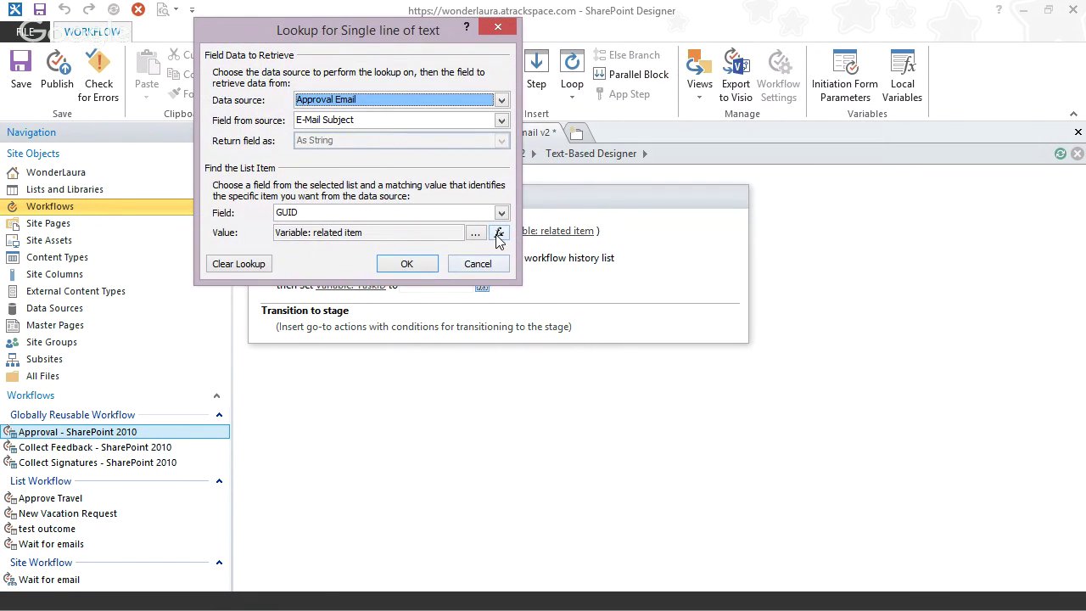
drag(395, 32, 655, 191)
click(760, 394)
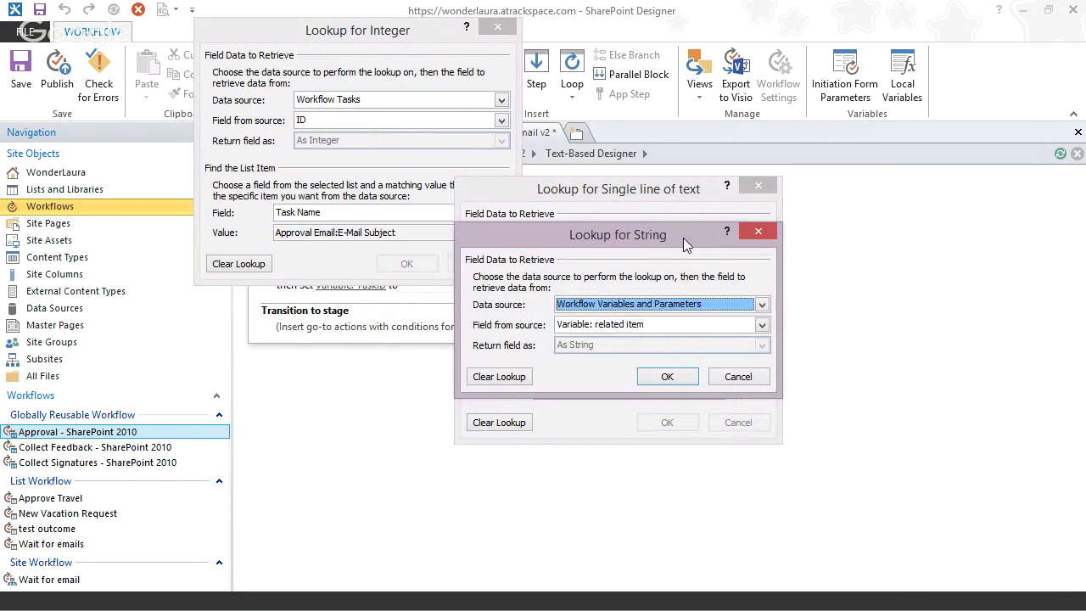
drag(749, 182, 887, 404)
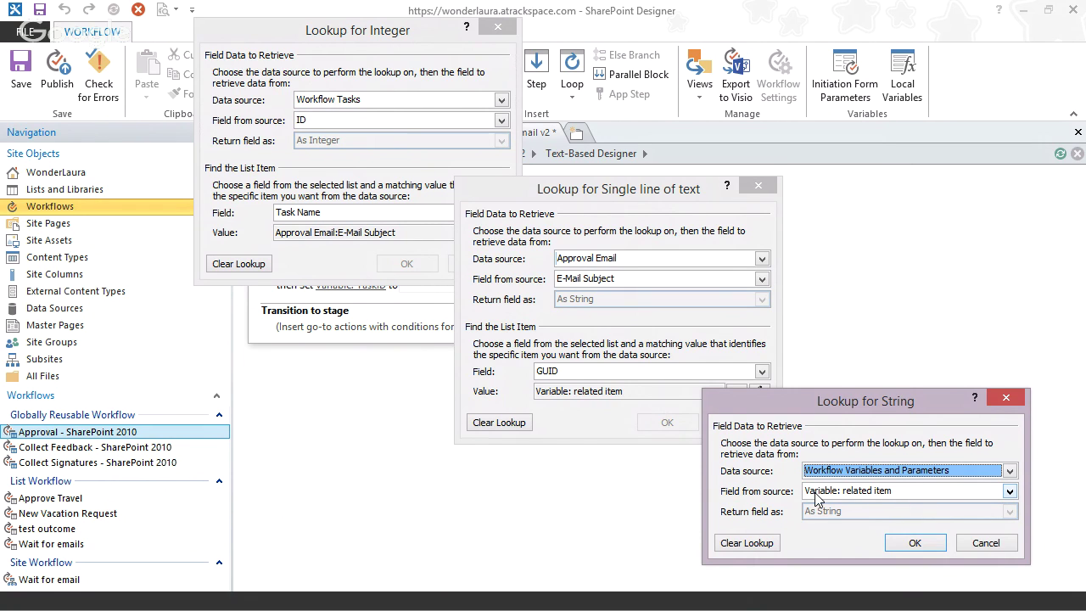
- Confirm all three lookups and accept the warning about multiple matching values
click(913, 543)
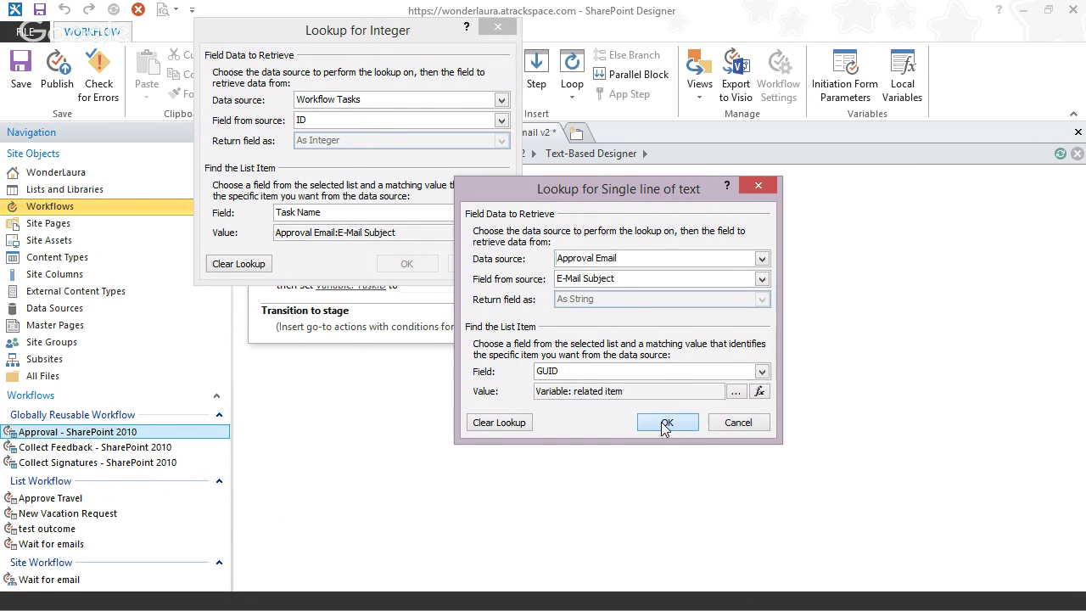
click(667, 422)
click(406, 263)
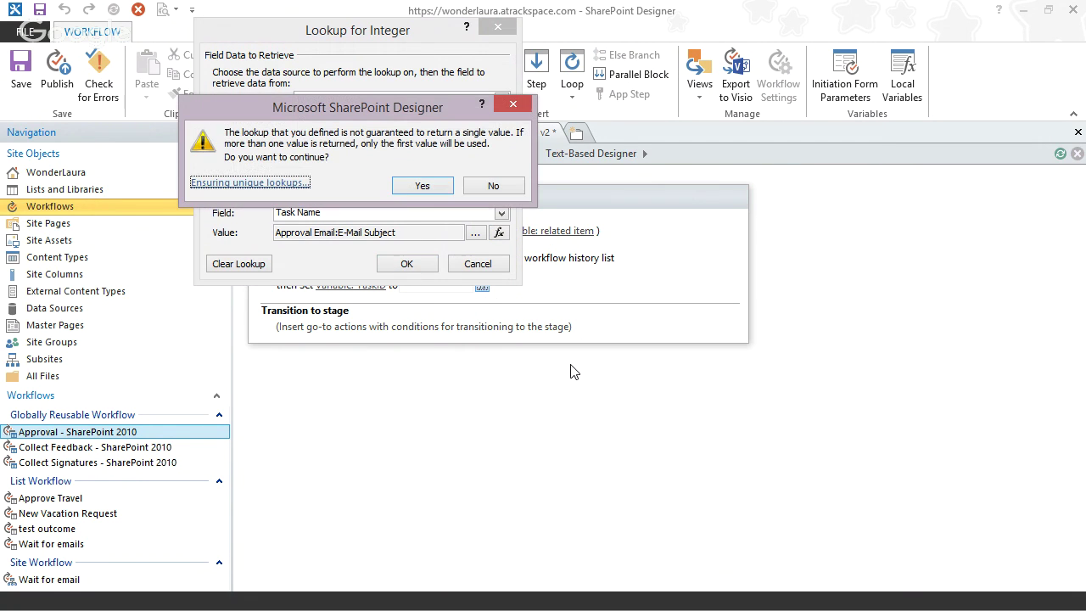
click(408, 188)
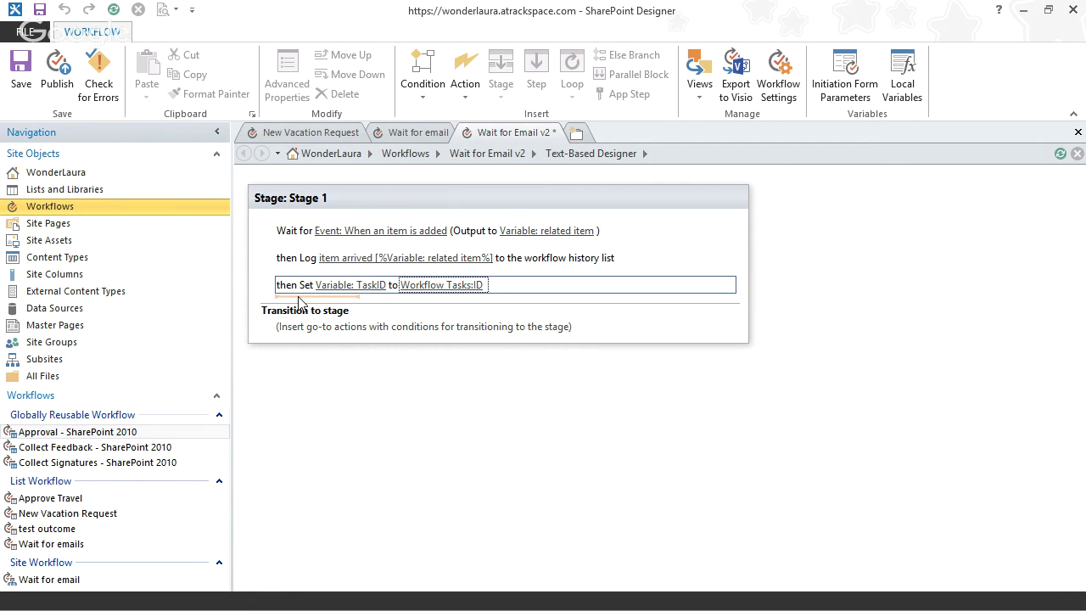
click(418, 132)
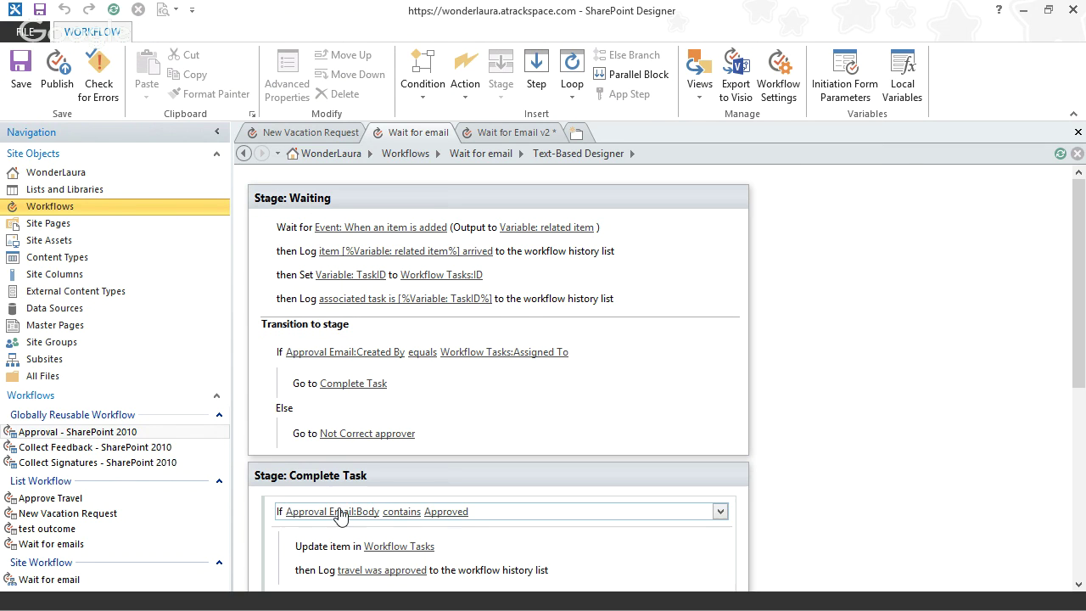
click(500, 136)
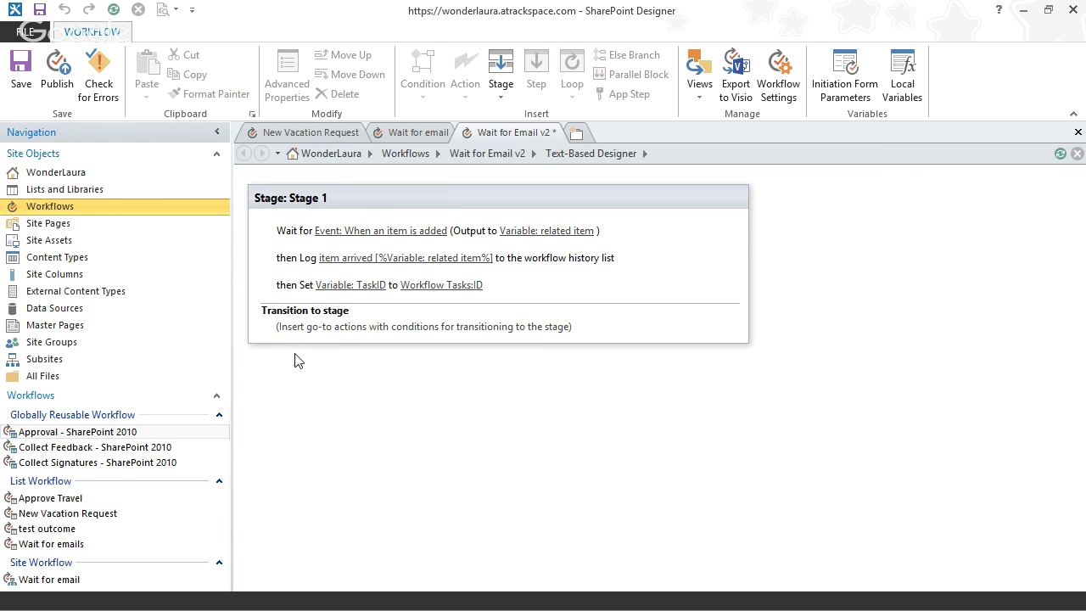
- Add a new stage after Stage 1 named 'Complete Task'
click(500, 78)
click(319, 363)
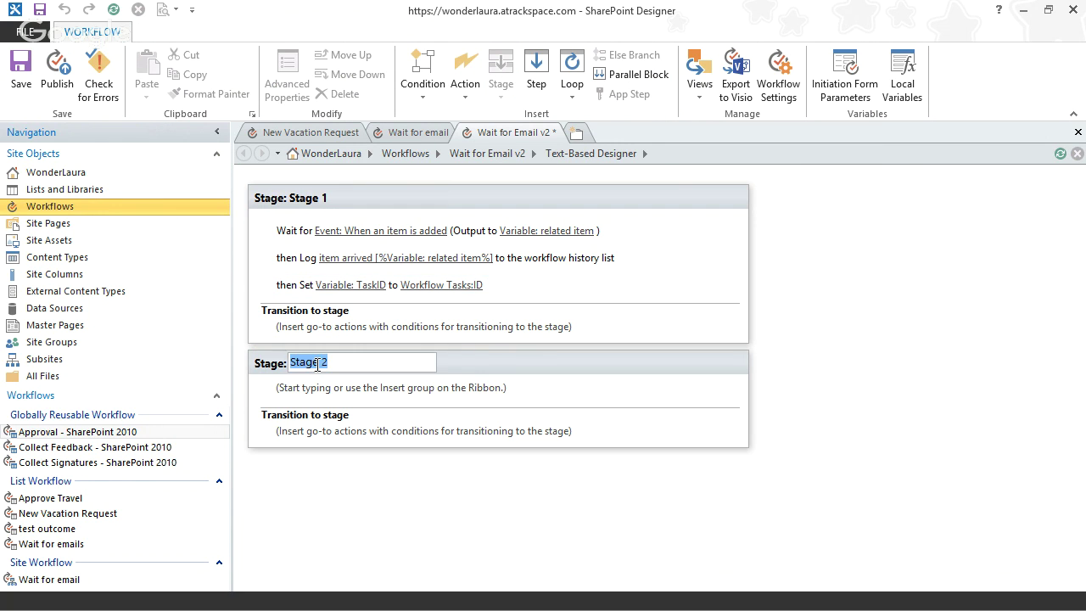
text(Complete Task)
key(Return)
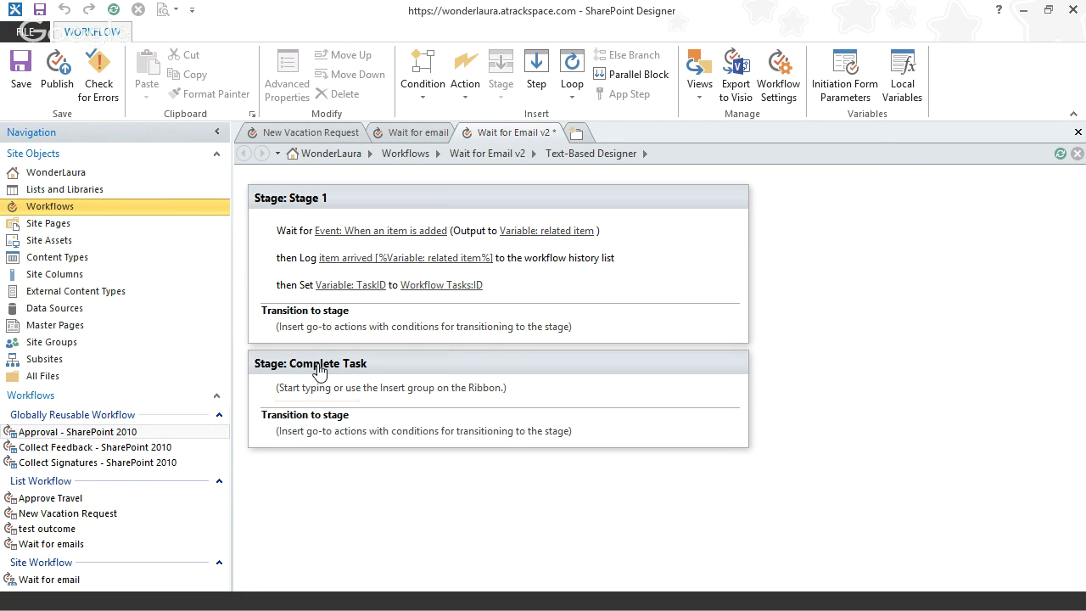
- Add another stage at the end named 'Not Correct Approver'
click(306, 470)
click(500, 78)
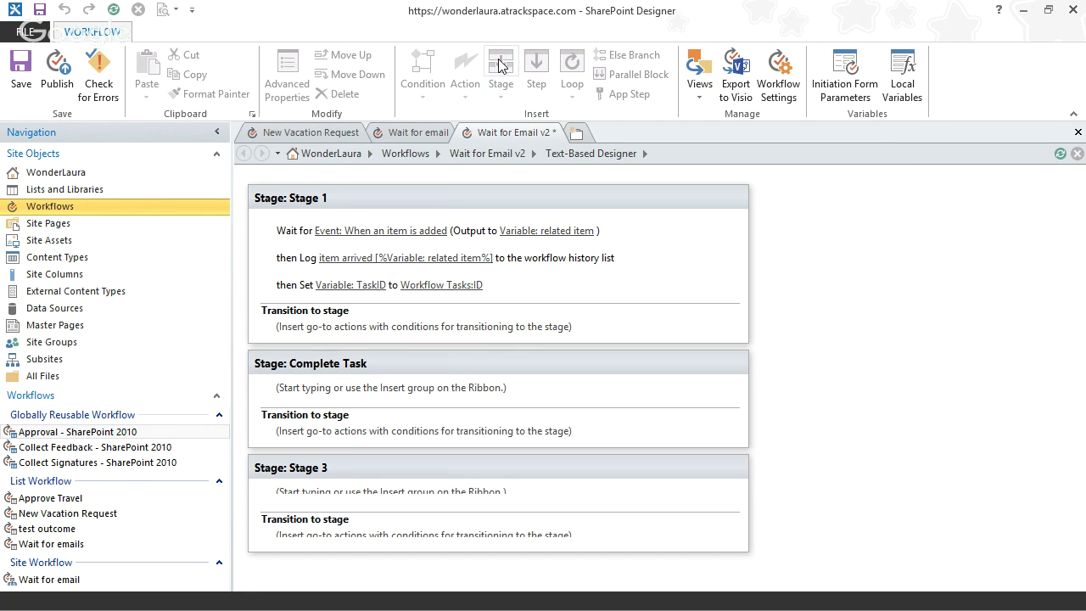
click(319, 466)
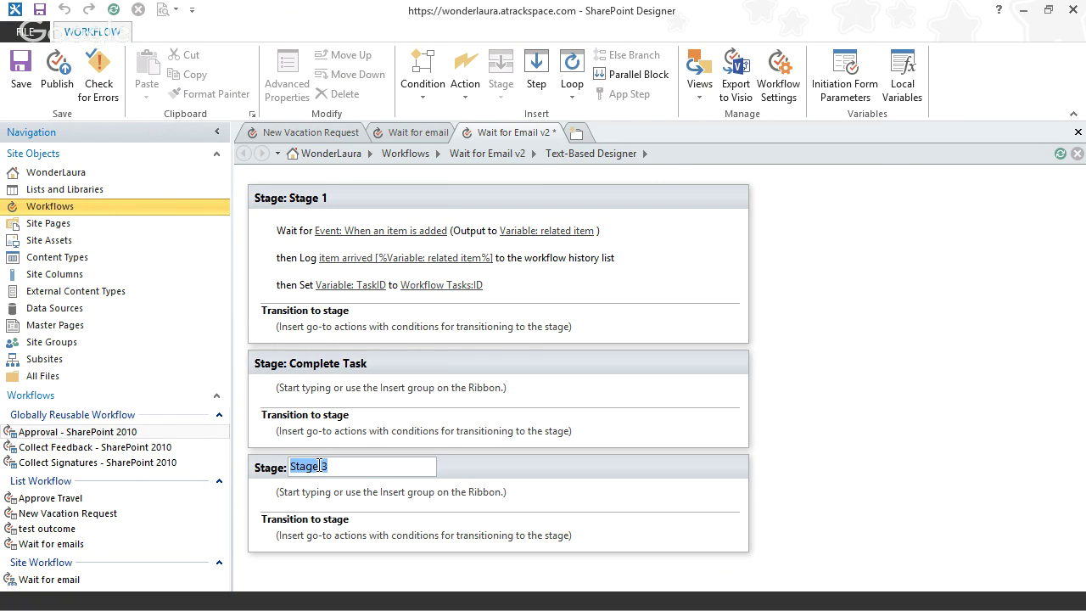
text(Not Corect)
key(BackSpace)
key(BackSpace)
key(BackSpace)
text(rect )
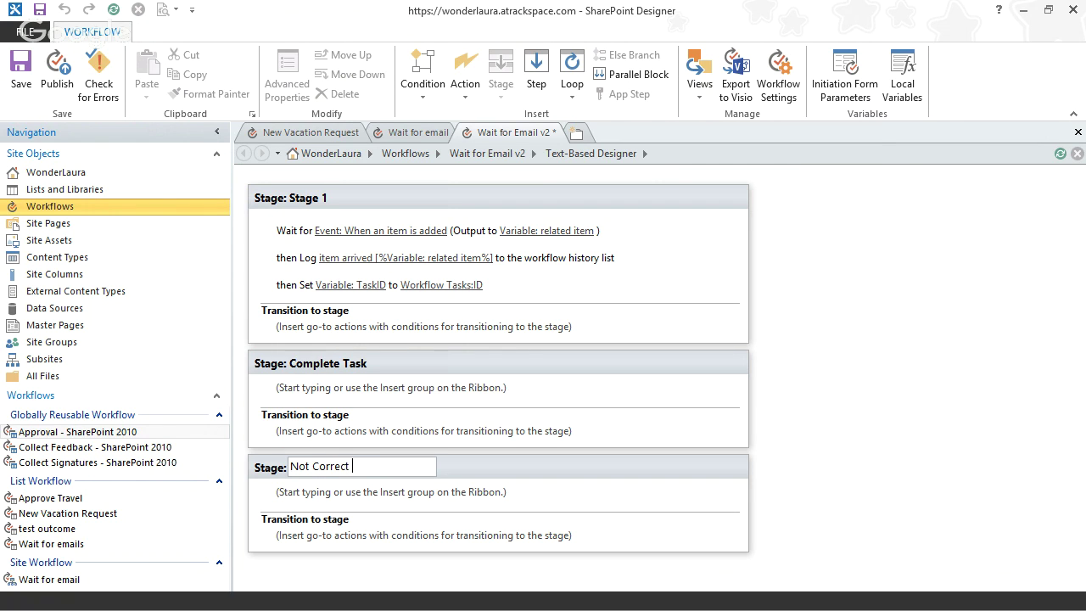
text(Approver)
key(Return)
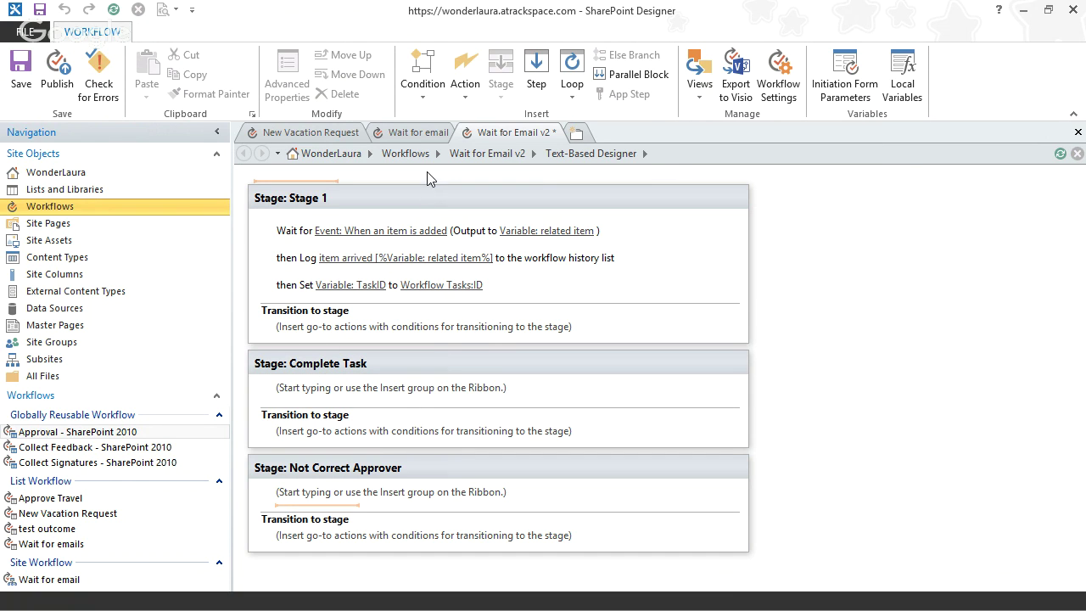
- Make Not Correct Approver log 'approver was not correct' to the history list
click(325, 506)
text(log)
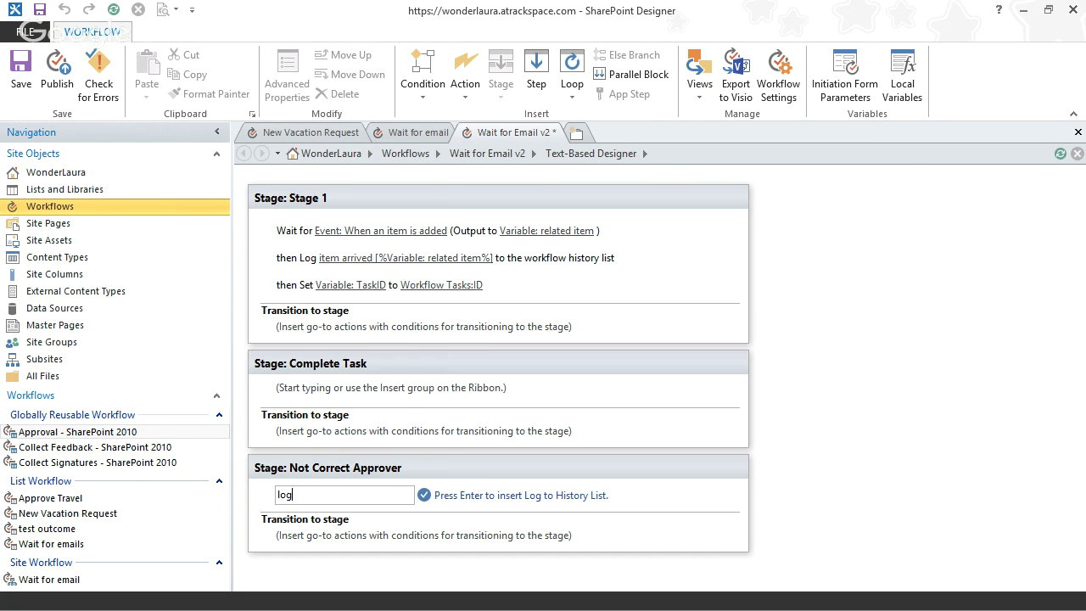
key(Return)
click(316, 500)
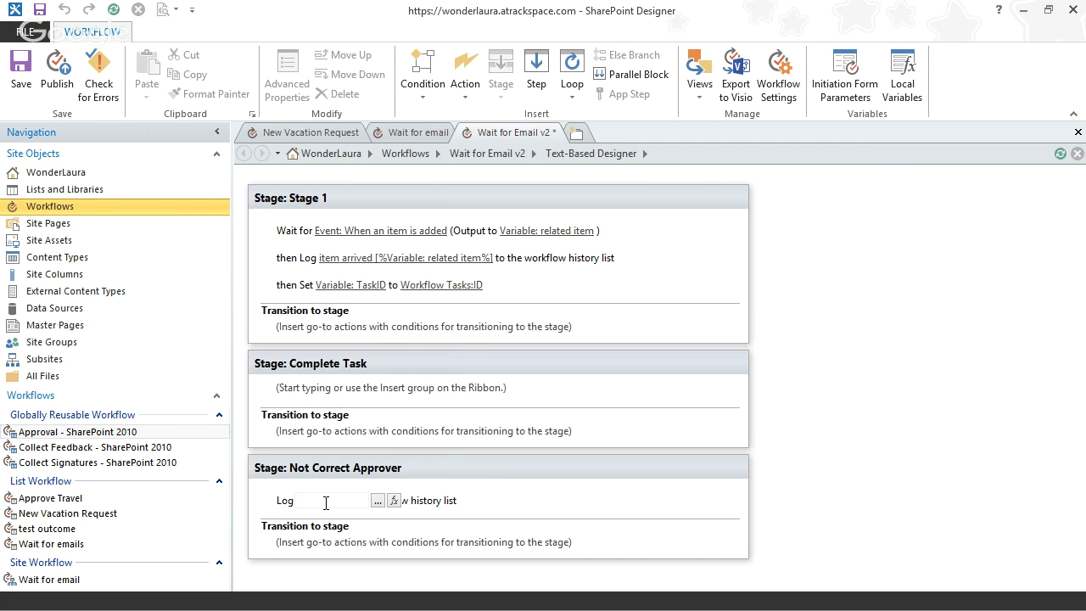
text(approver wa)
text(s not correct)
key(Return)
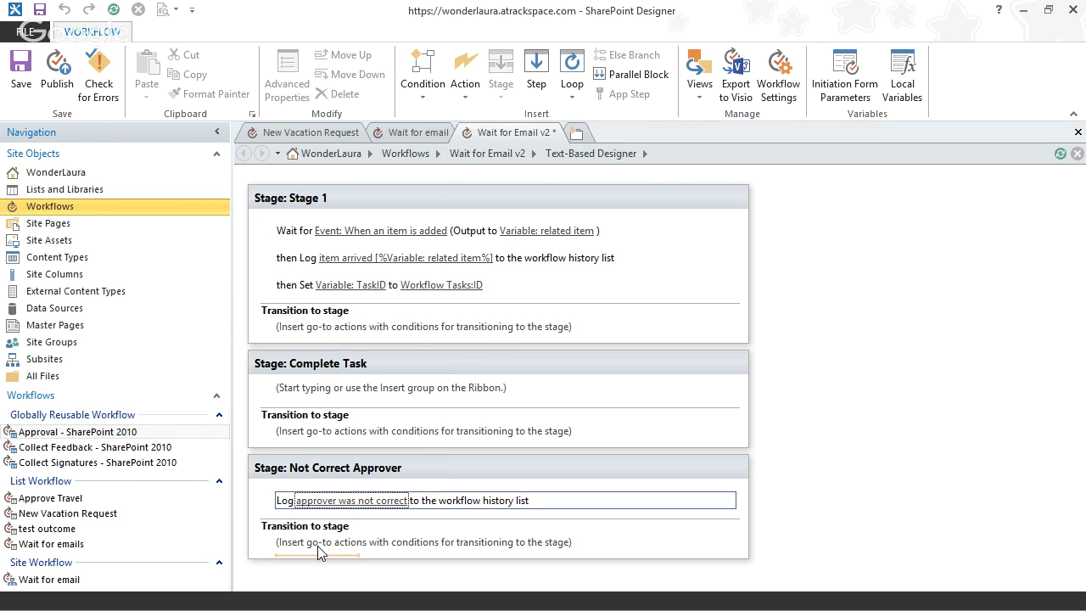
- Rename Stage 1 to 'Waiting for email'
click(311, 197)
text(Waitin)
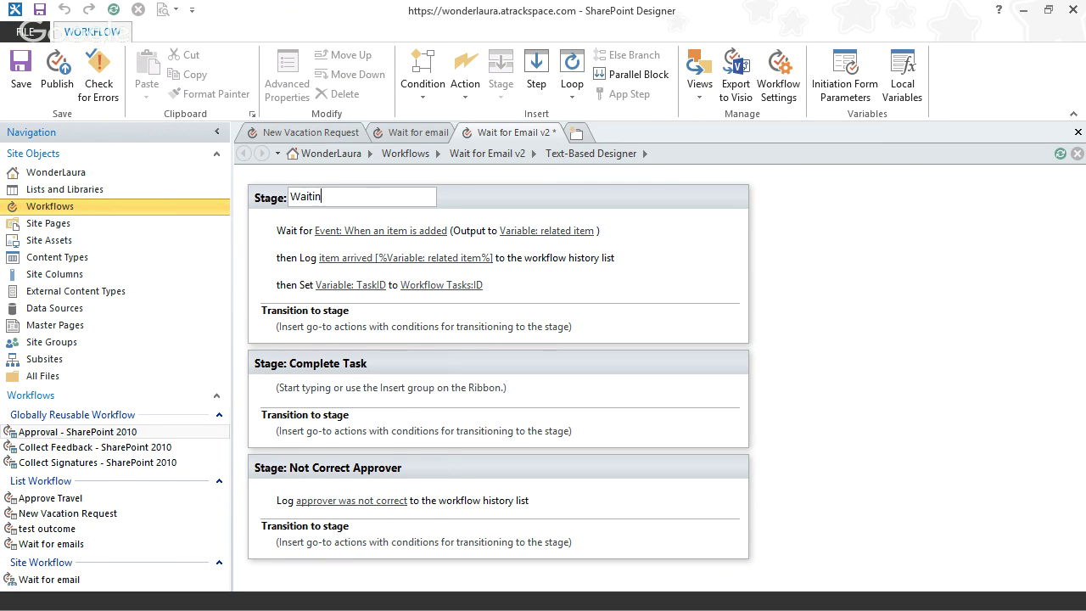
text(g for email)
key(Return)
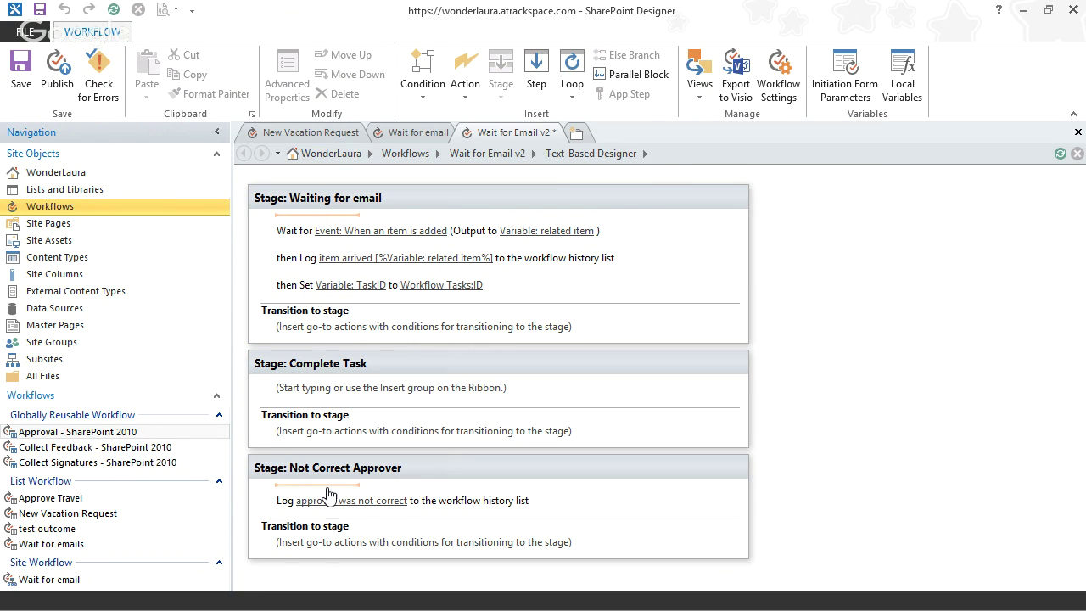
- Have Not Correct Approver and Complete Task both go back to Waiting for email
click(309, 550)
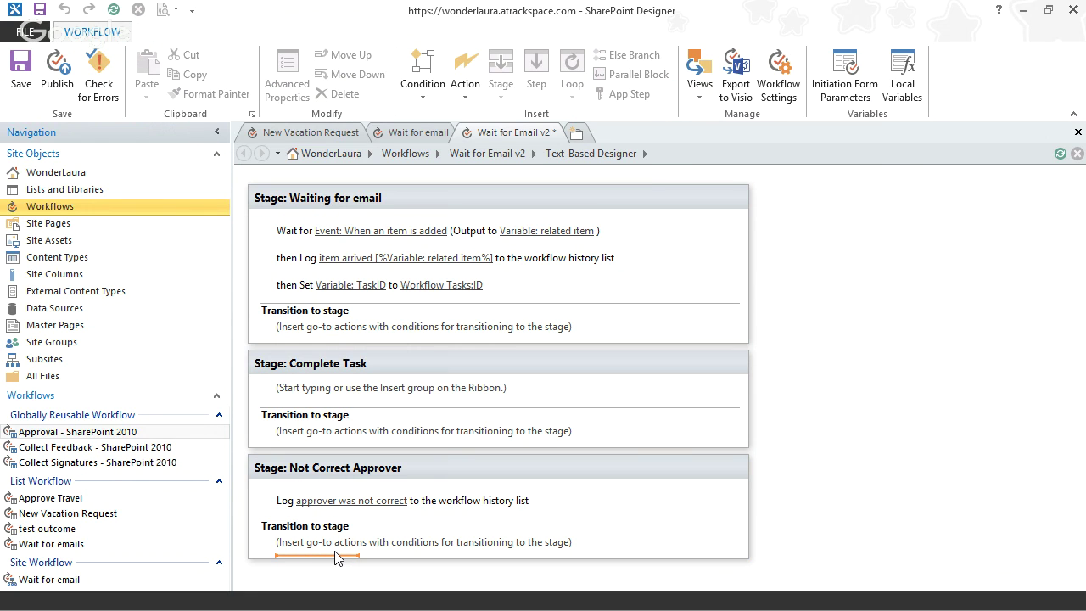
text(go)
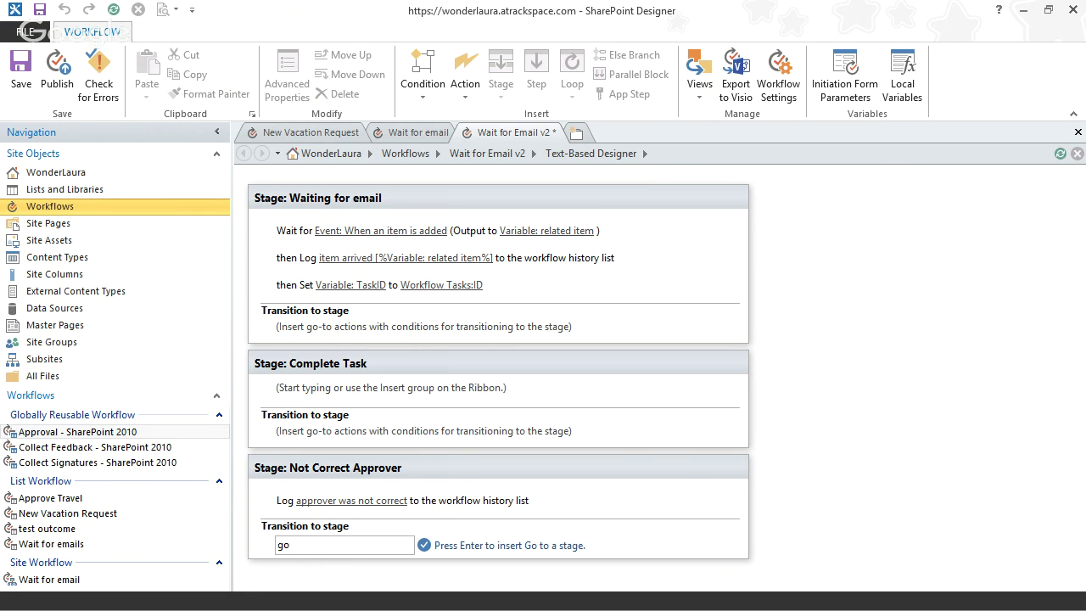
key(Return)
click(327, 549)
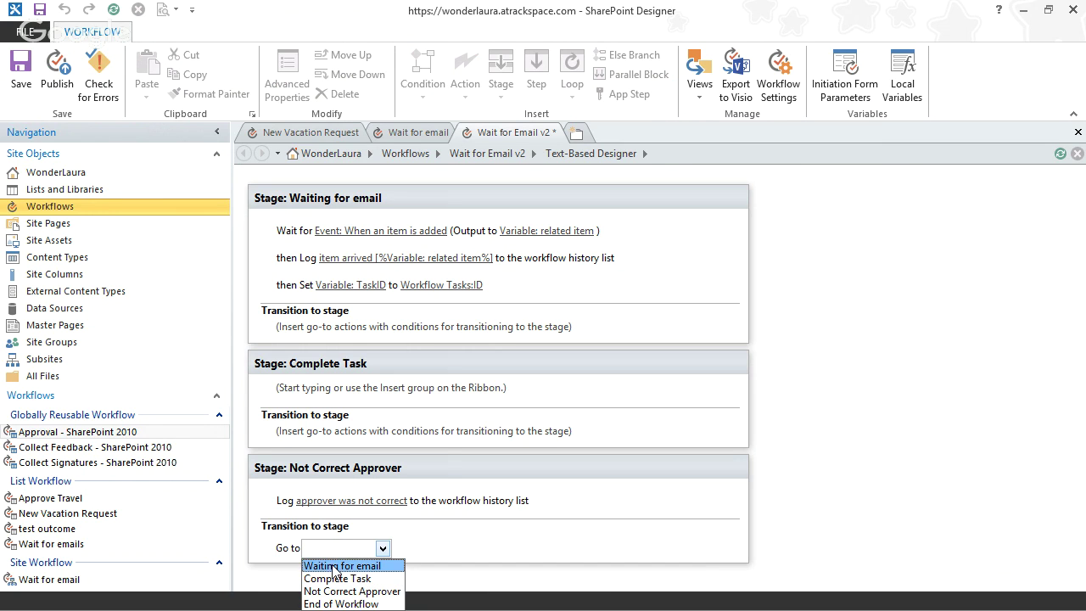
click(334, 566)
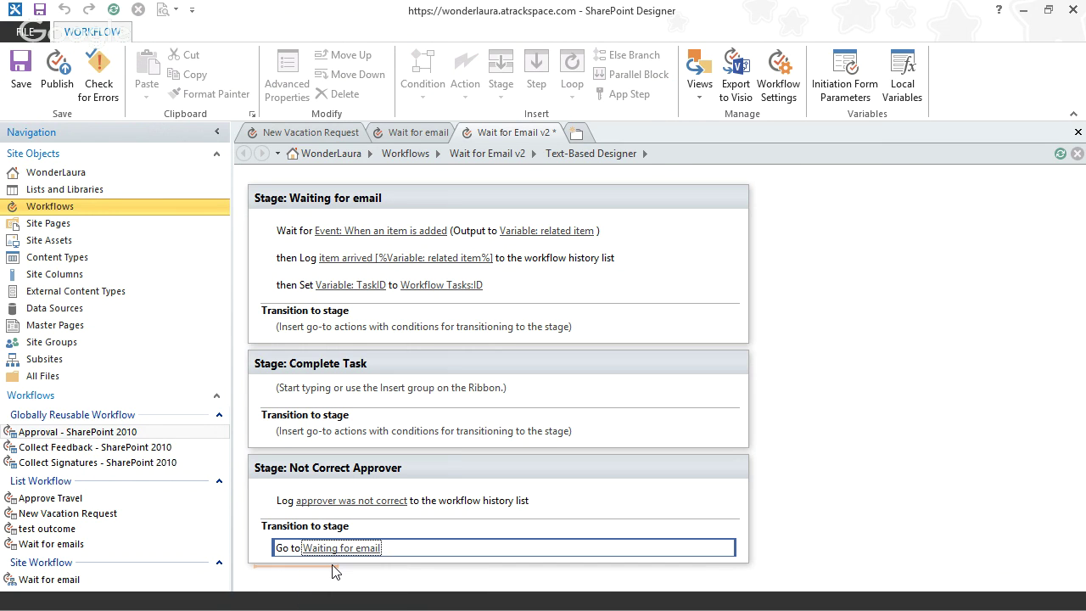
click(313, 440)
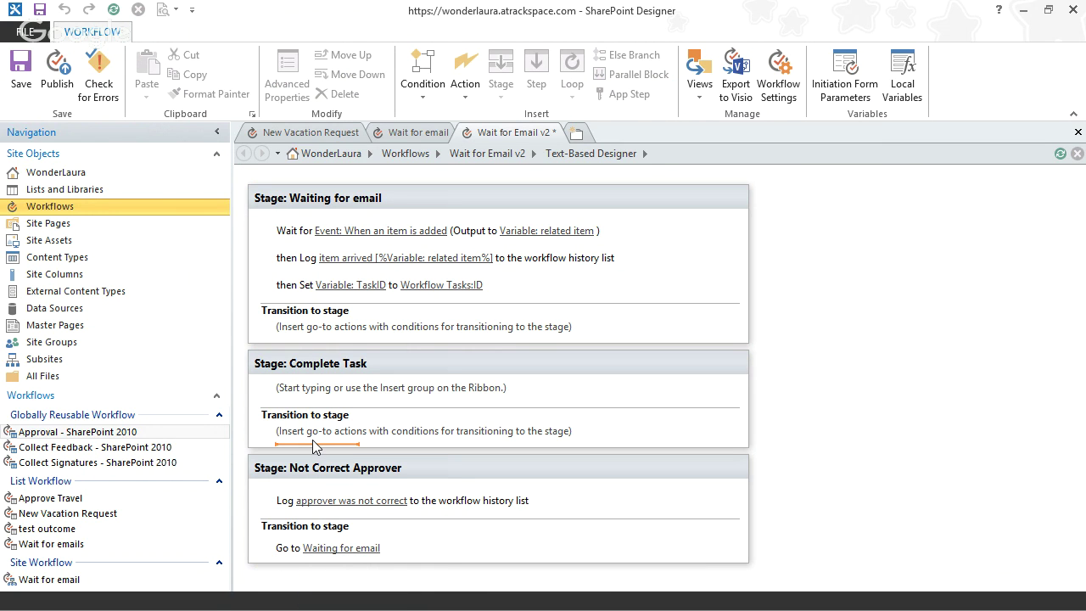
text(go)
key(Return)
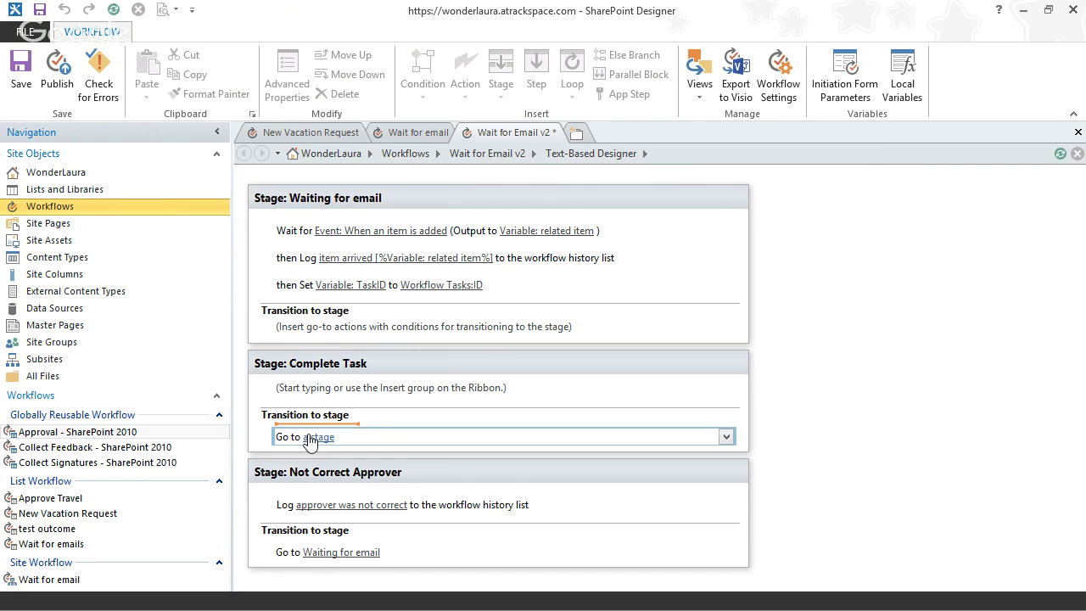
click(313, 437)
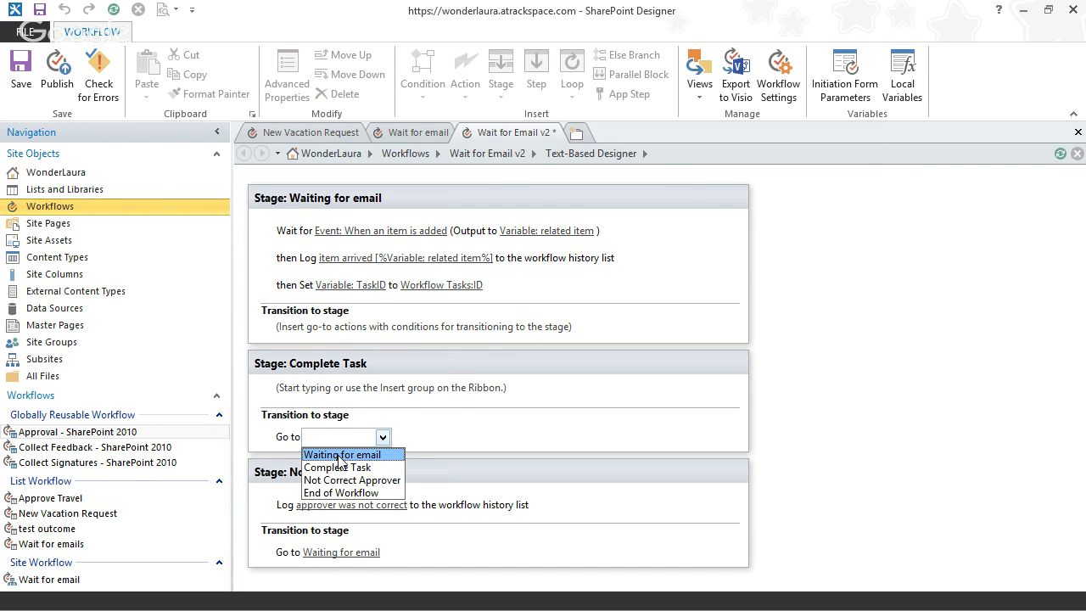
click(341, 455)
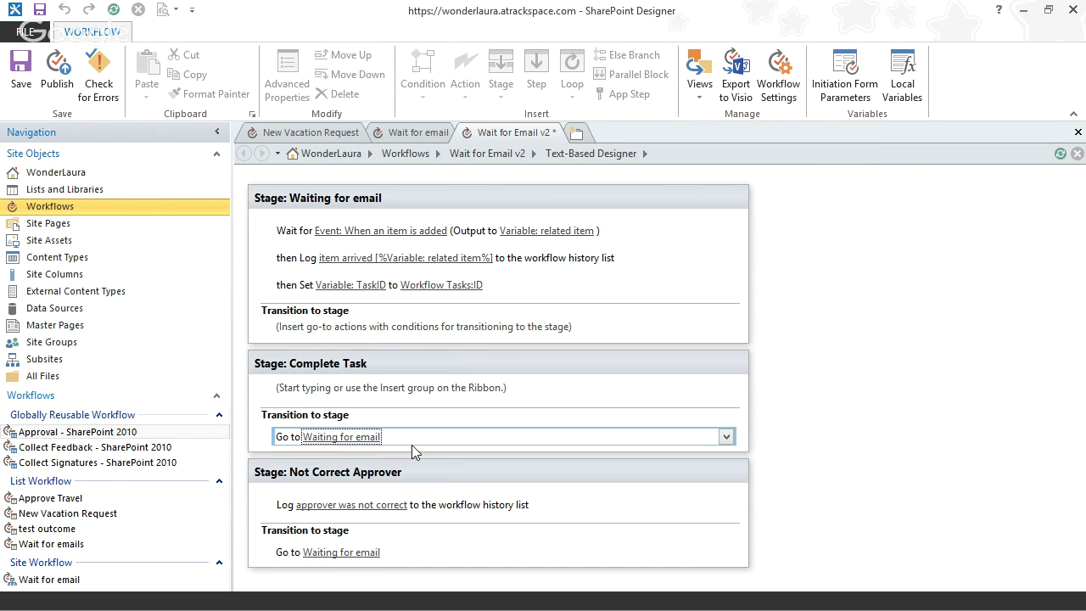
click(313, 337)
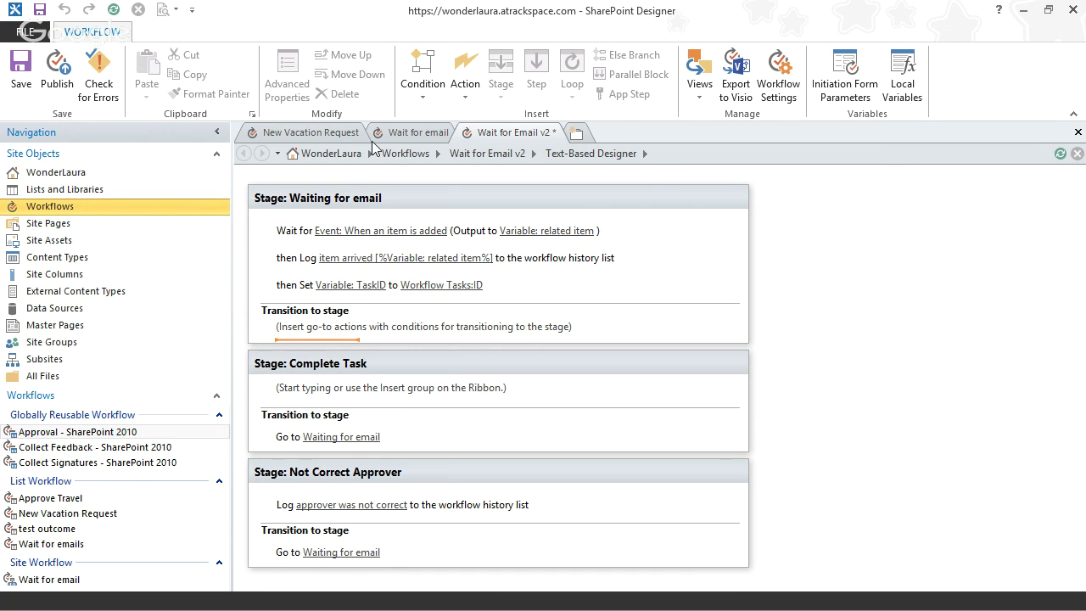
- Show the Condition list on the Workflow ribbon for Waiting for email's transition
click(420, 94)
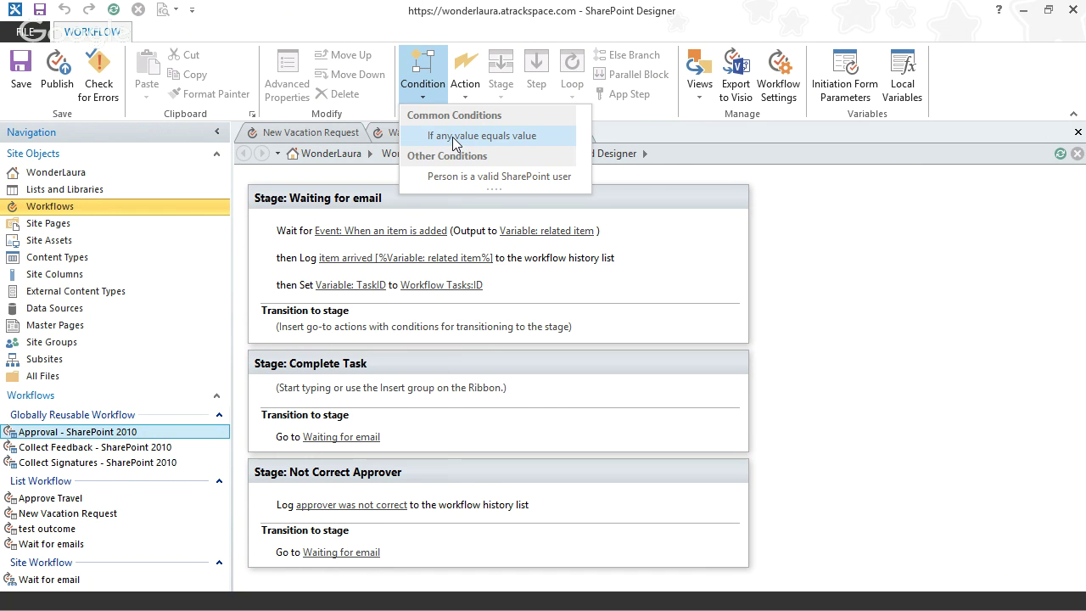
- Add an If value-equals-value condition whose first value is Workflow Tasks: Assigned To
click(458, 137)
click(302, 339)
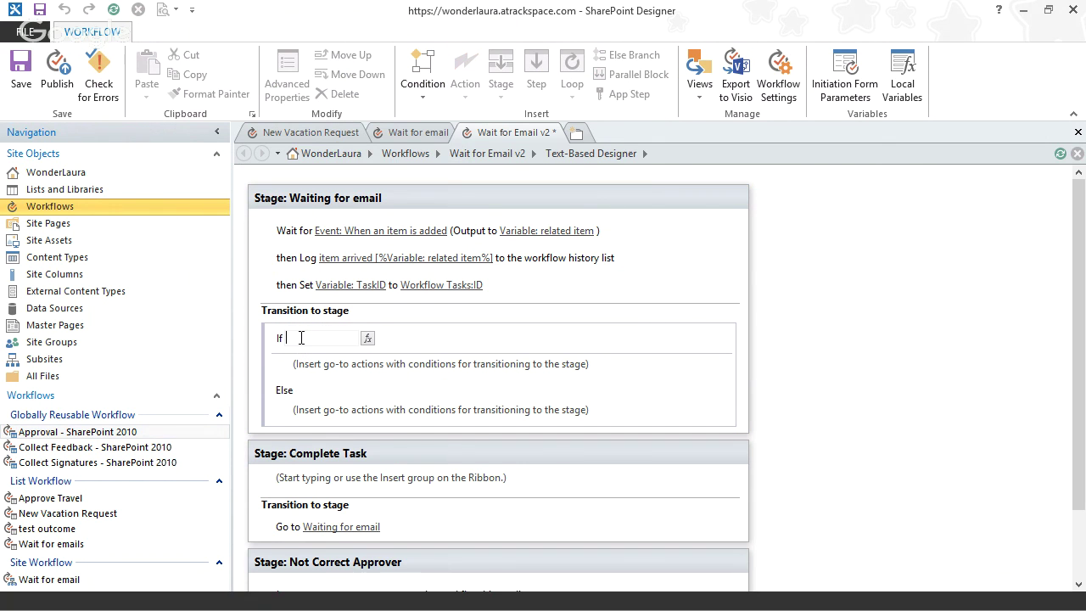
click(367, 339)
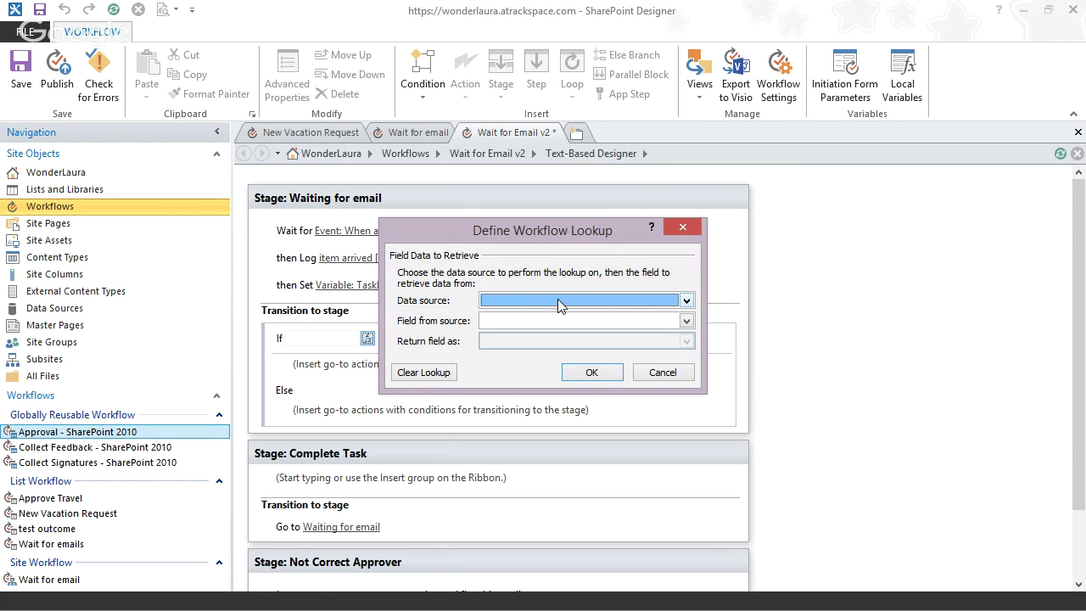
click(557, 299)
click(557, 298)
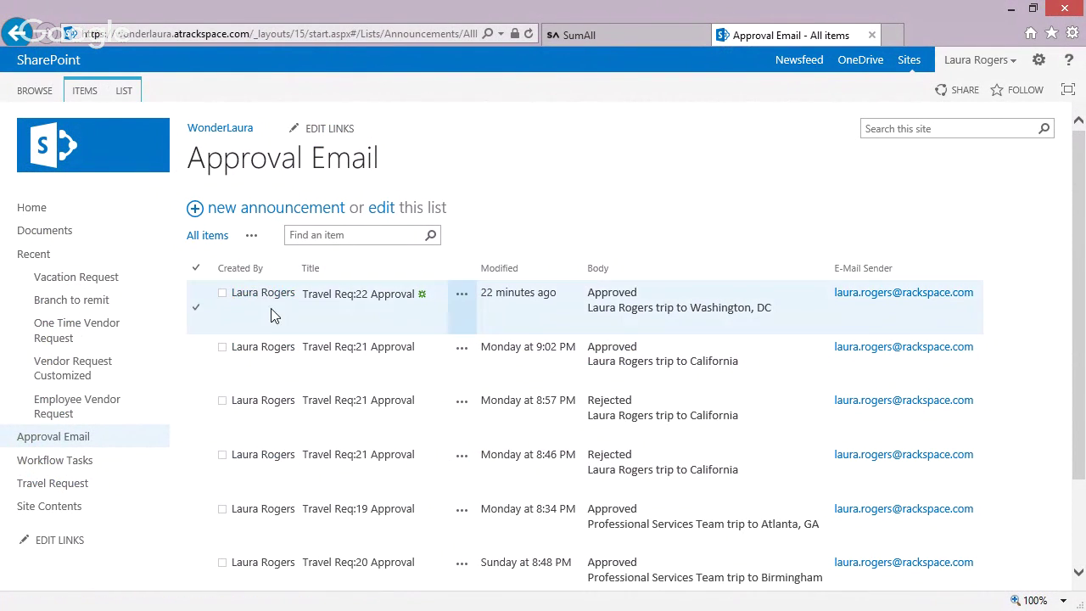
click(1012, 10)
click(540, 300)
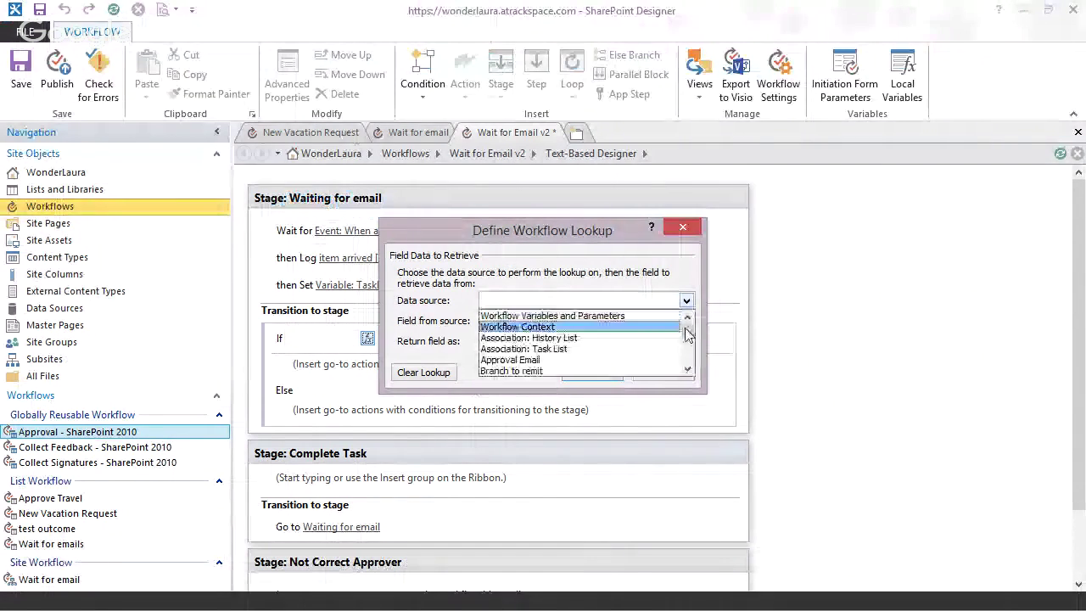
scroll(560, 361, down, 5)
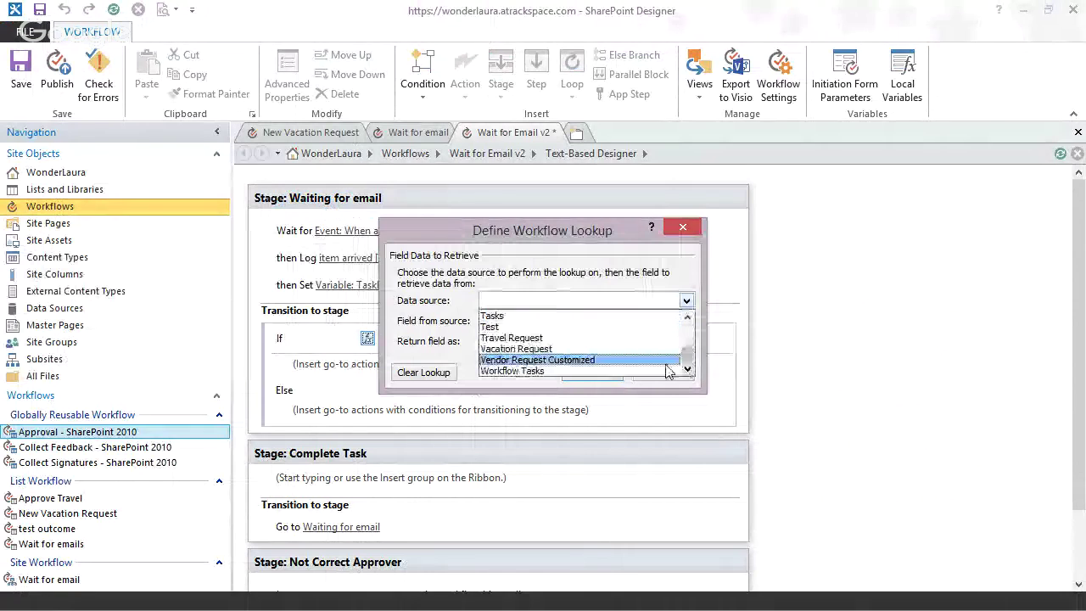
click(560, 370)
click(541, 322)
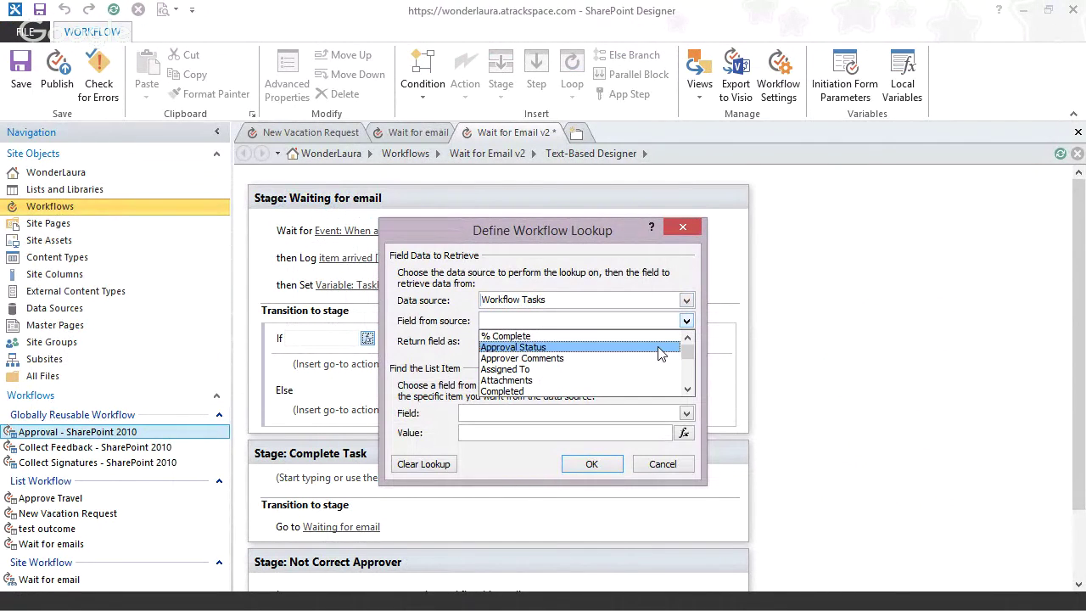
click(561, 369)
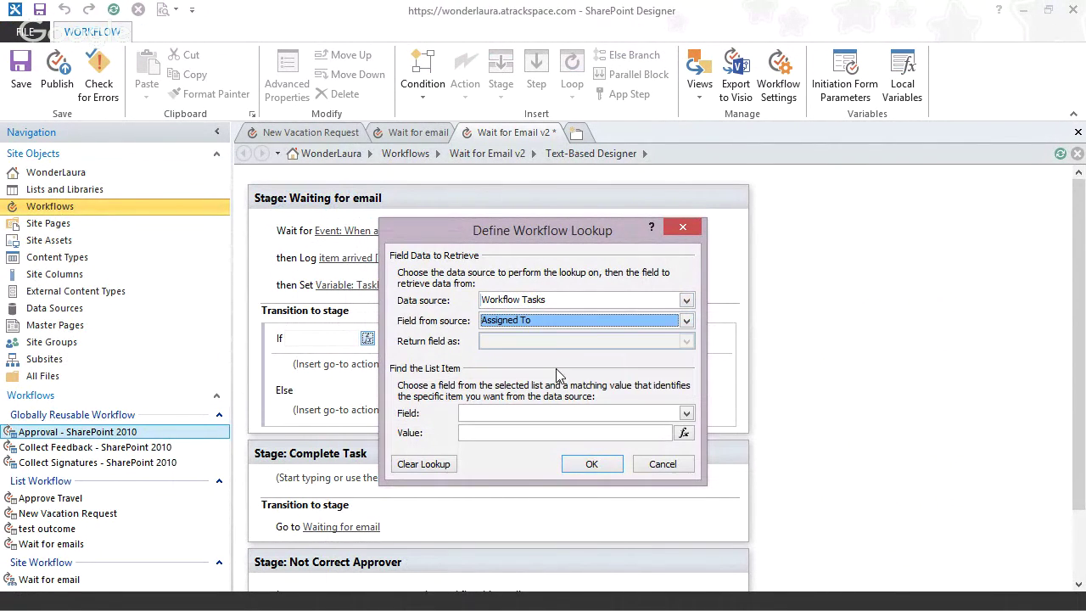
- Identify the task by matching its ID to the TaskID workflow variable
click(581, 412)
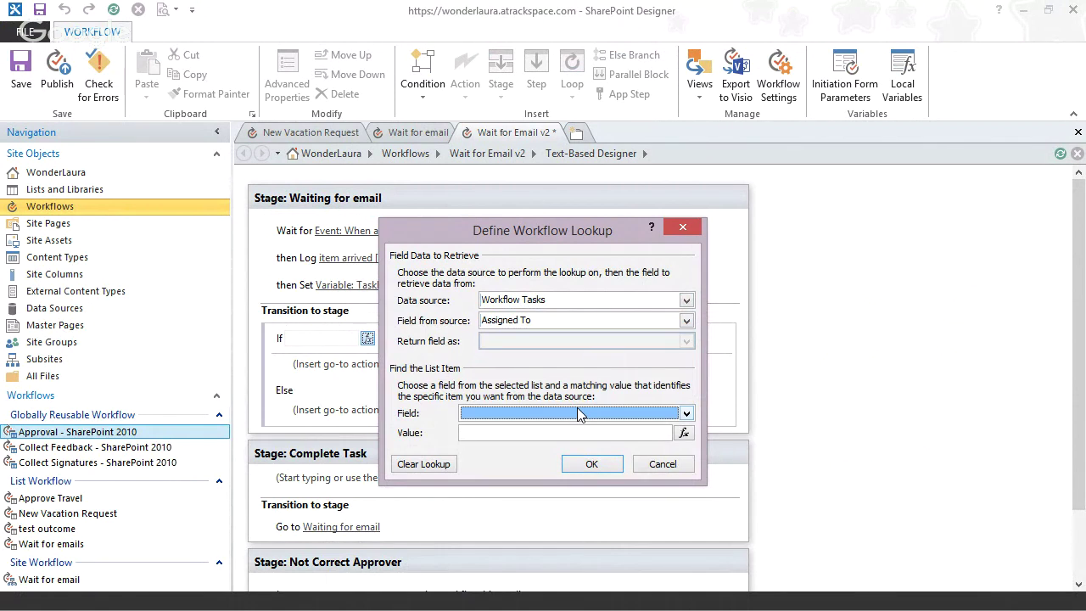
click(684, 433)
click(594, 346)
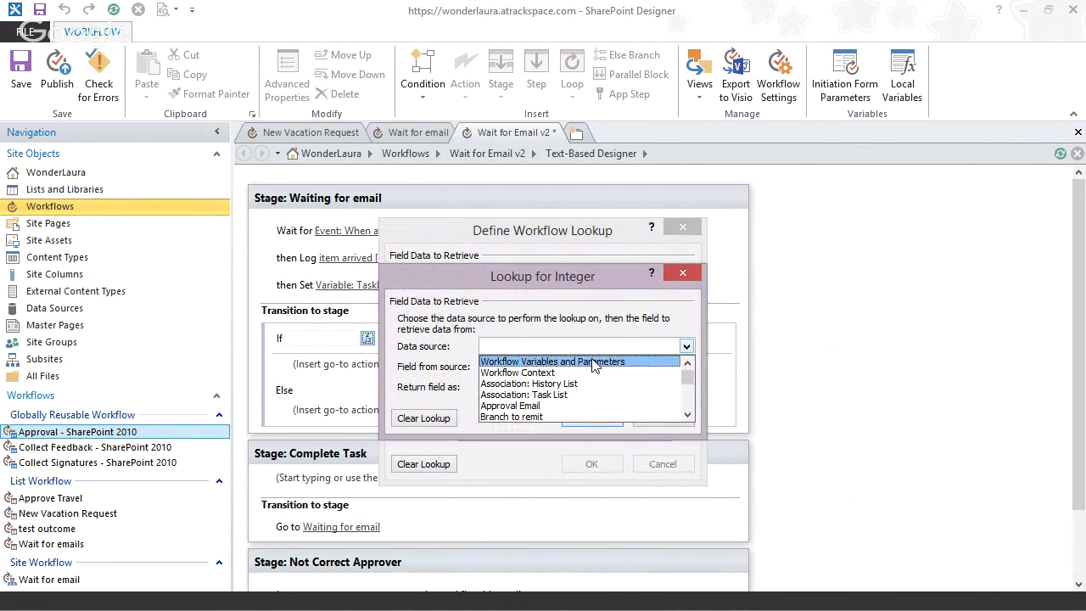
click(560, 361)
click(558, 367)
click(543, 392)
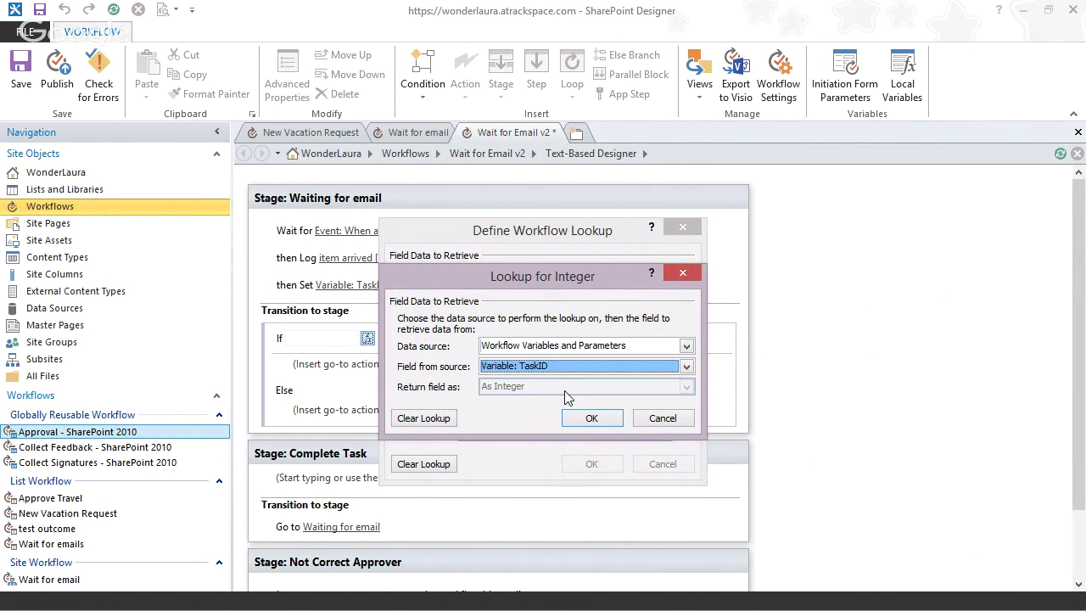
click(592, 418)
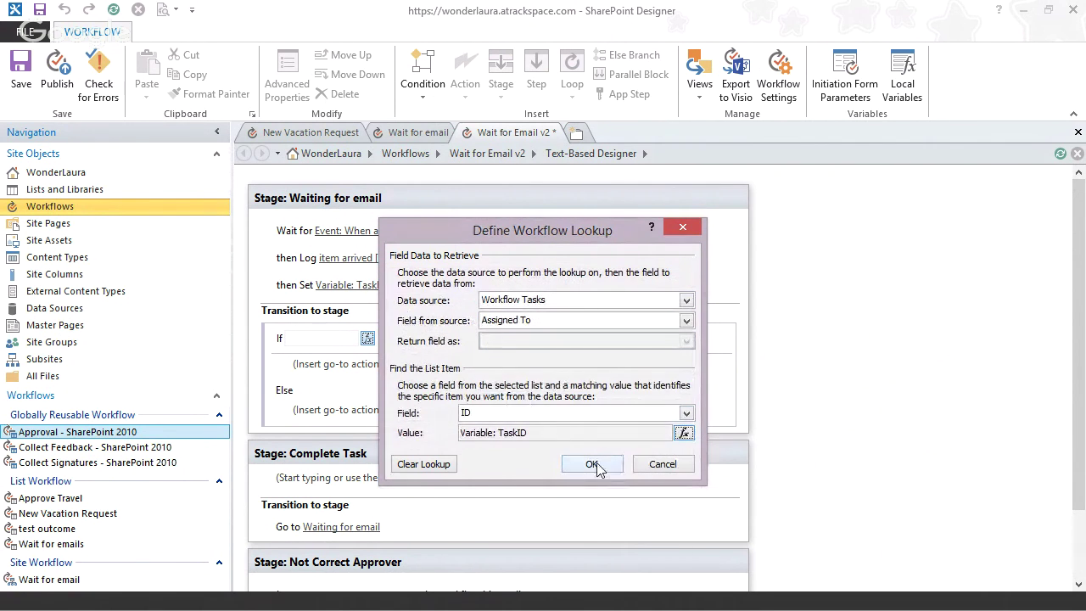
click(594, 465)
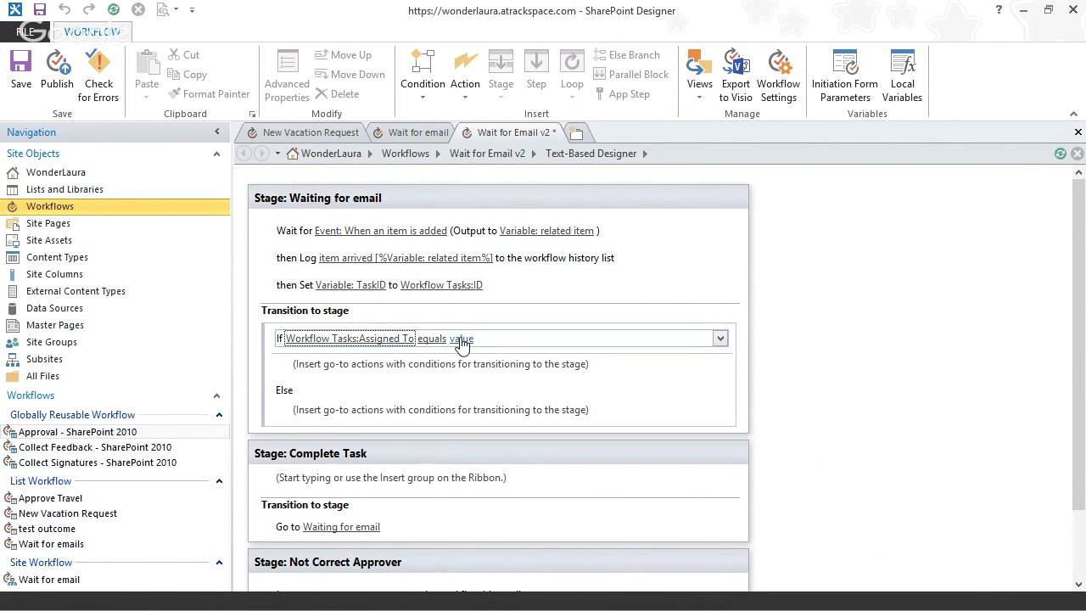
- Set the condition's comparison value to the Approval Email Created By field
click(463, 339)
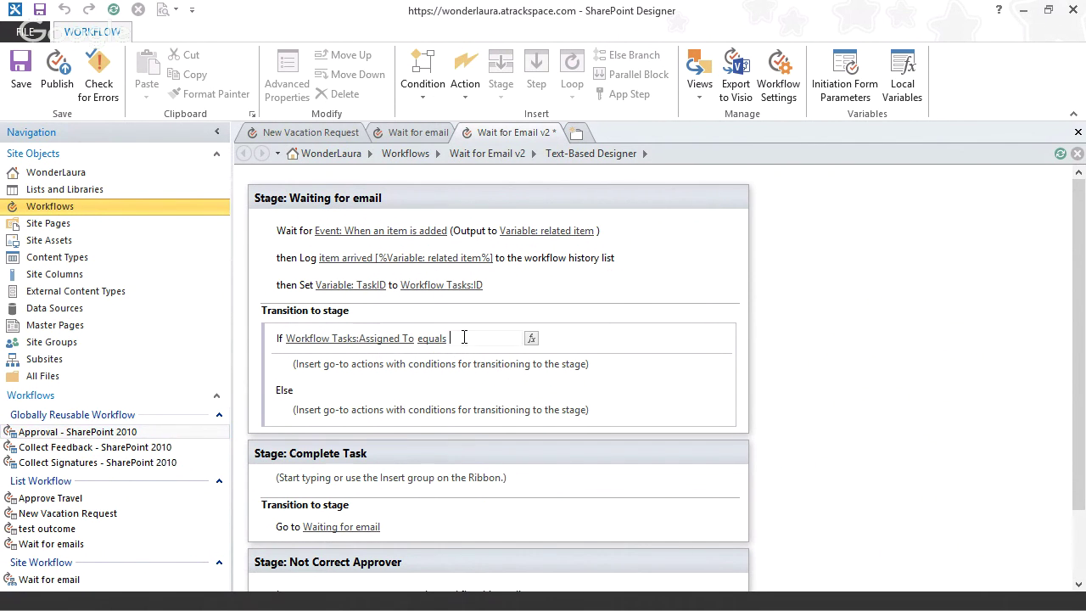
click(530, 340)
click(665, 302)
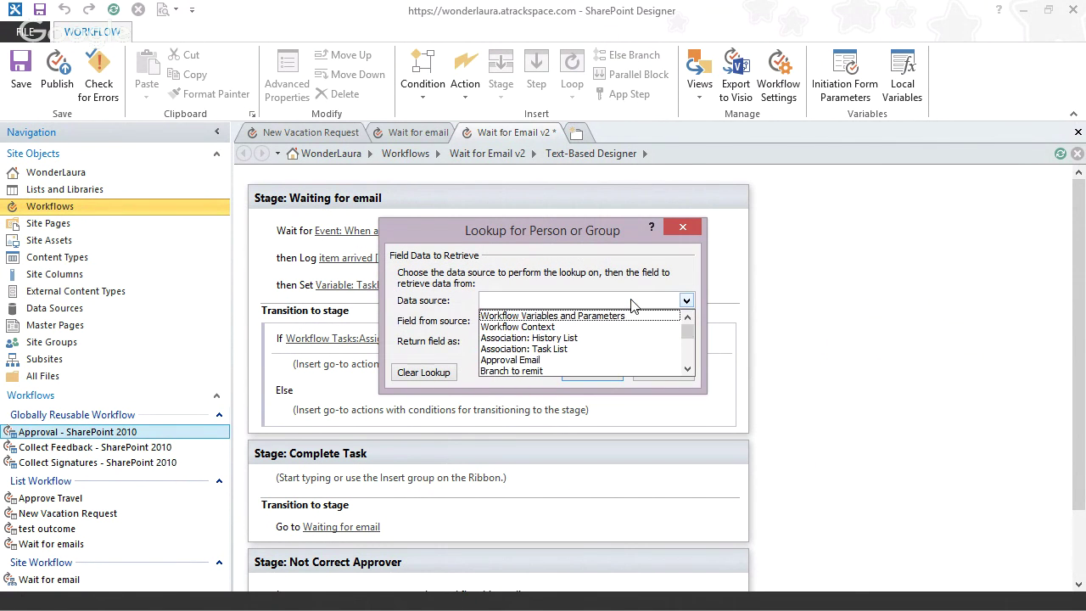
scroll(686, 328, down, 1)
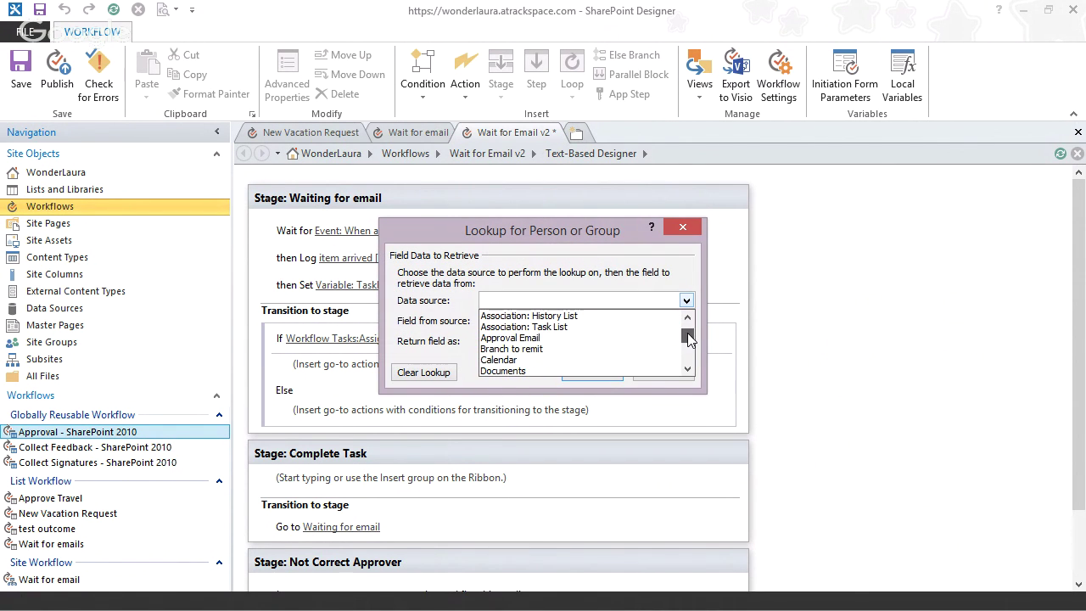
click(582, 336)
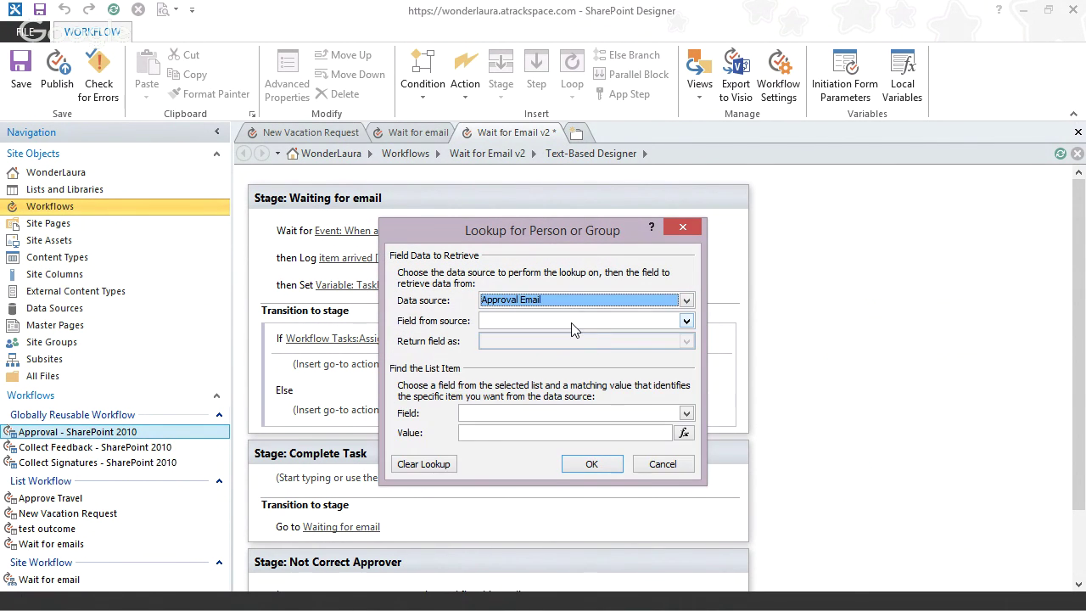
click(572, 324)
scroll(686, 374, down, 2)
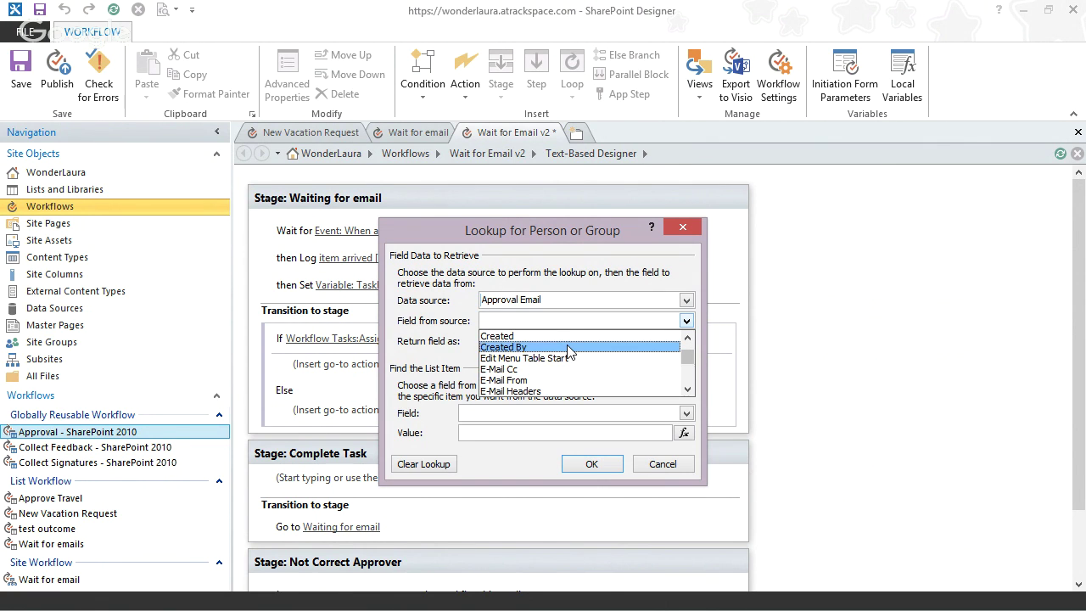
click(566, 345)
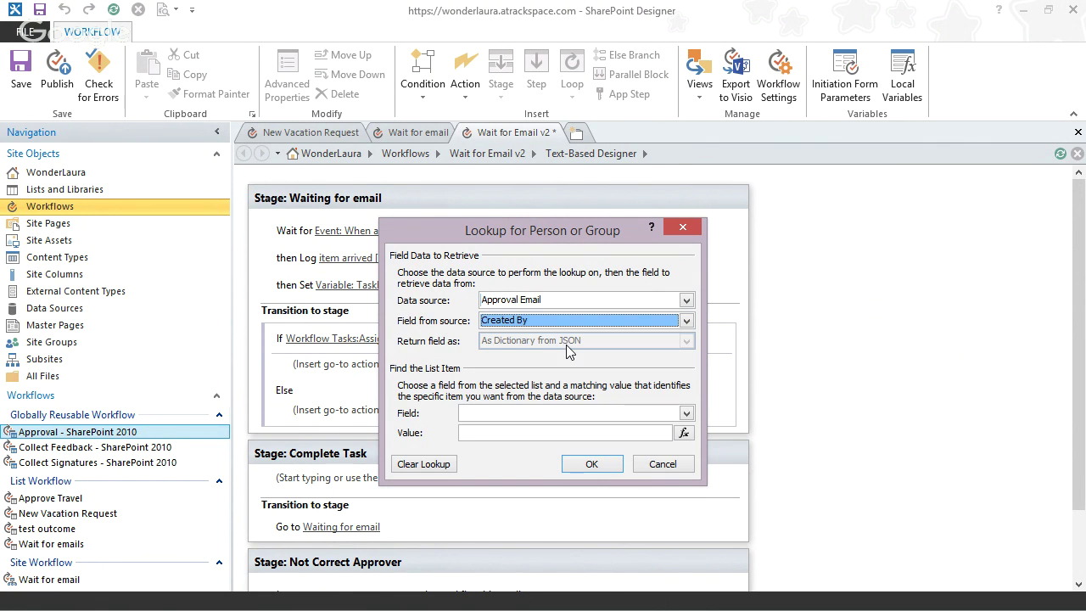
- Find the Approval Email item by matching GUID to the related item variable
click(565, 413)
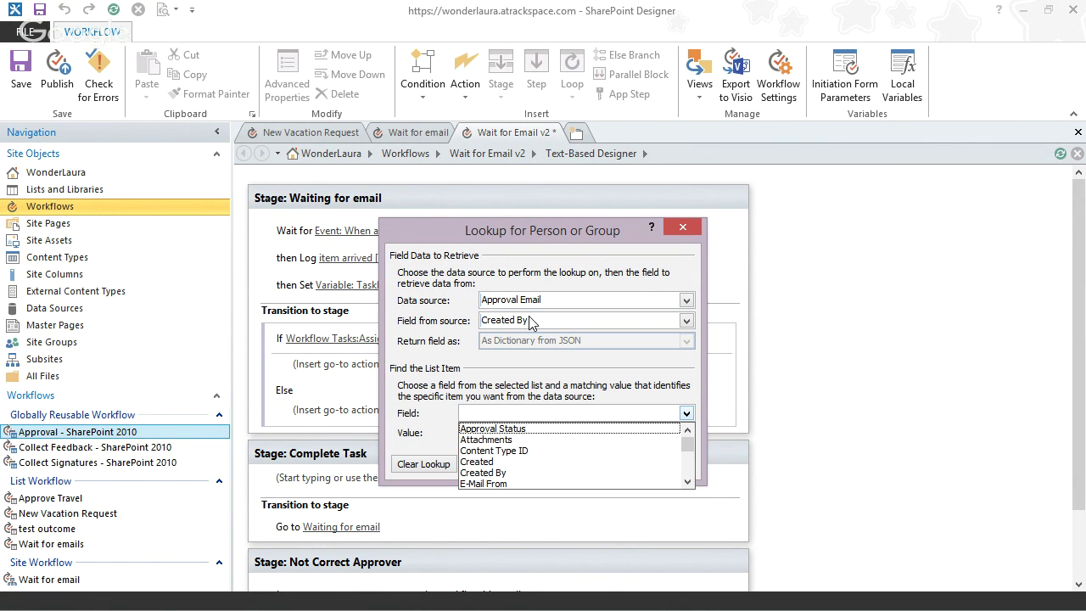
scroll(688, 465, down, 2)
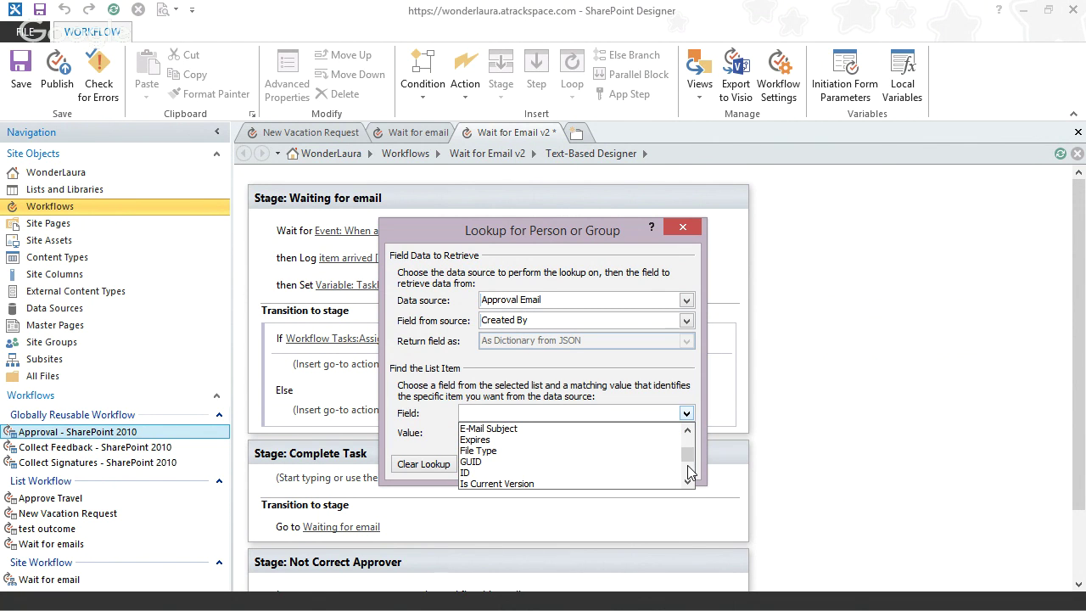
click(542, 461)
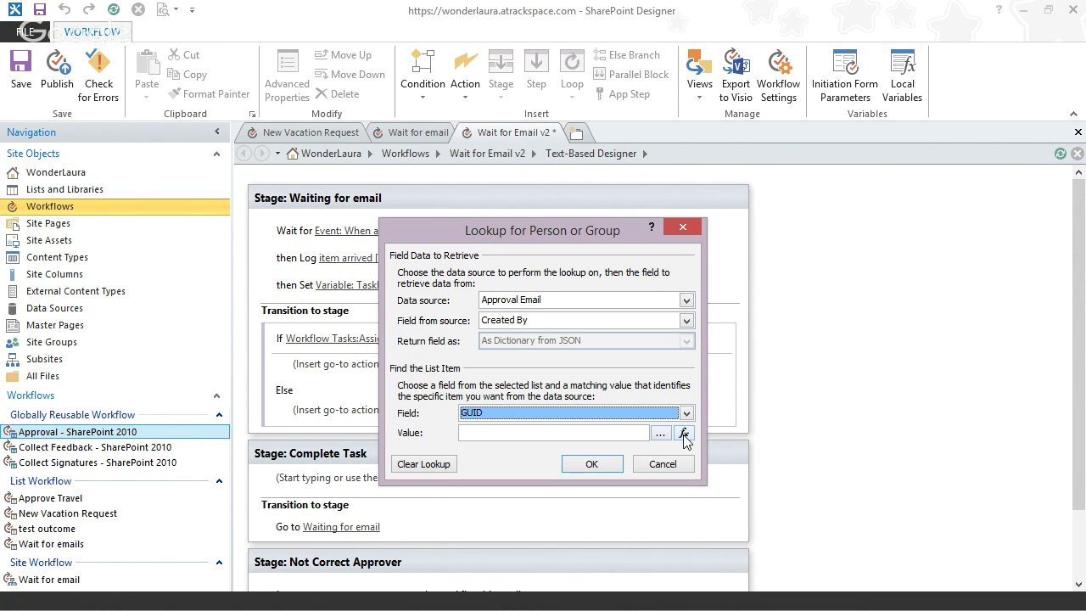
click(684, 433)
click(520, 345)
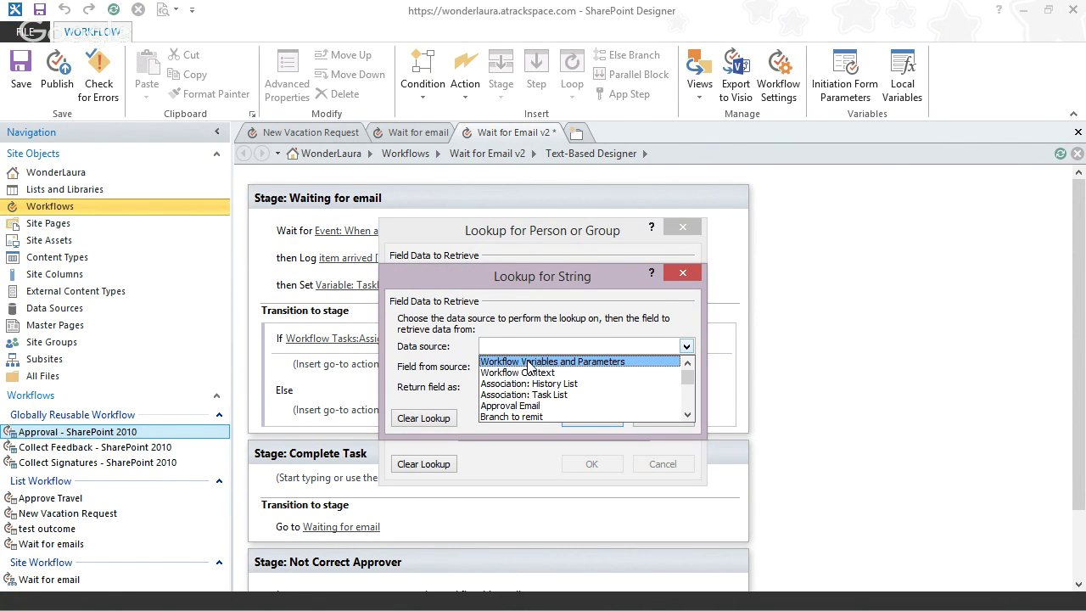
click(531, 361)
click(526, 367)
click(526, 377)
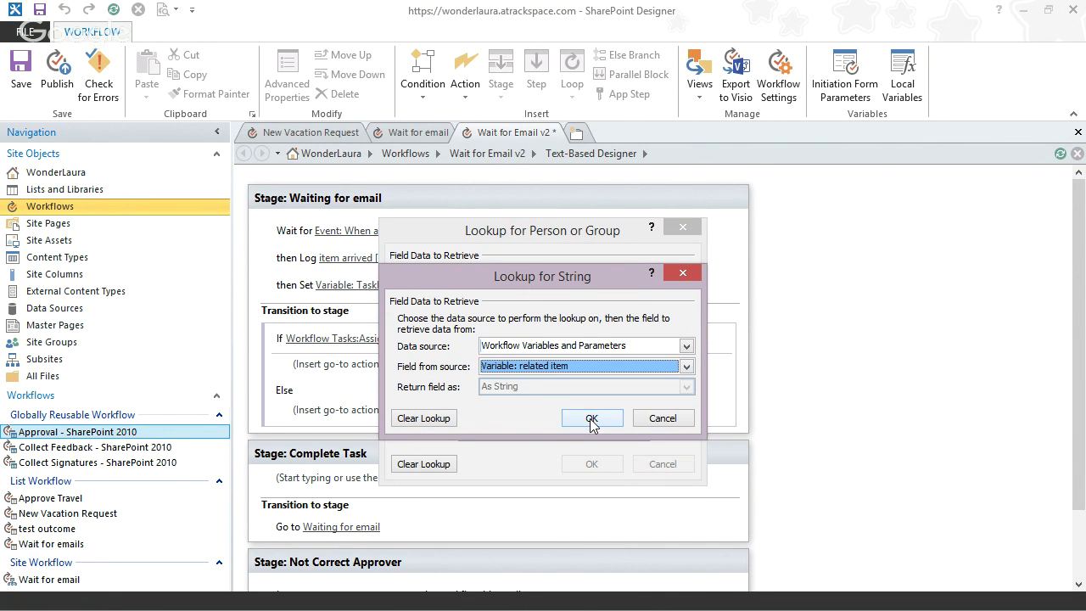
click(591, 420)
click(591, 465)
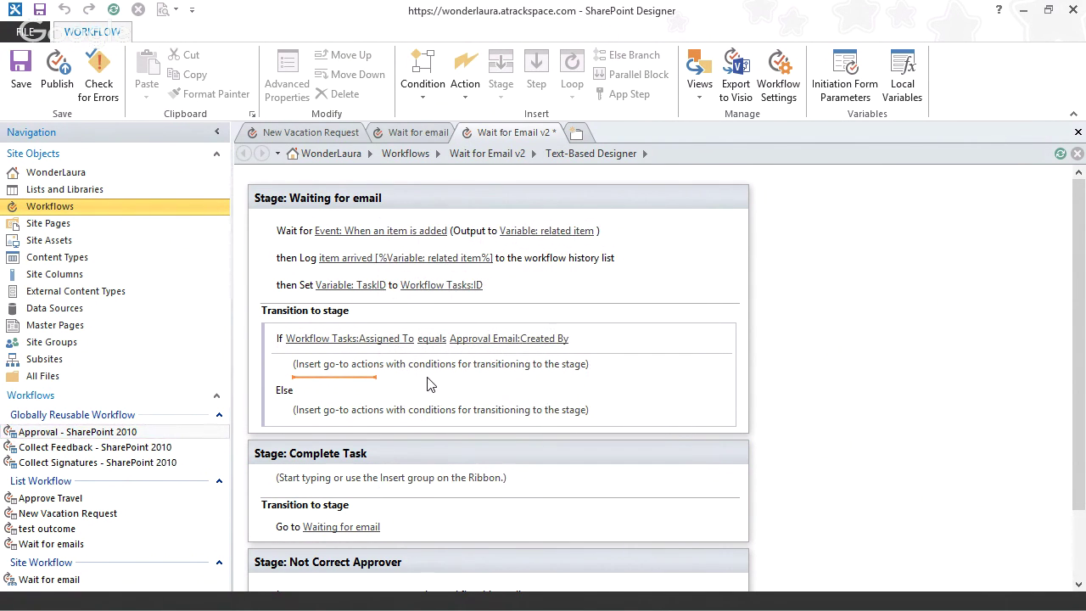
click(399, 139)
- Add a go-to action in the If branch targeting the Complete Task stage
click(472, 138)
text(go)
key(Return)
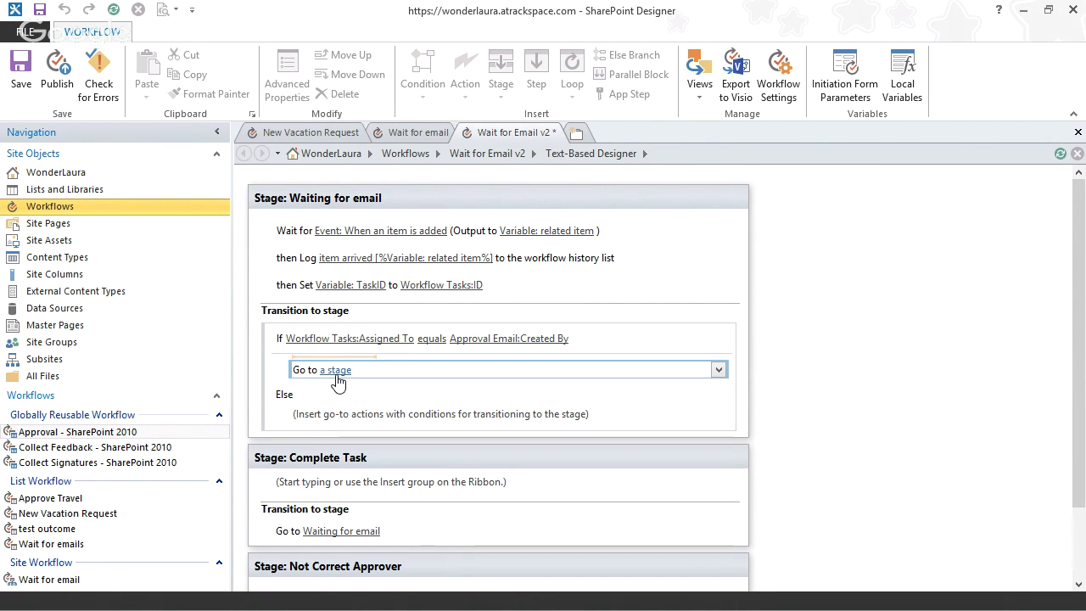
click(338, 372)
click(352, 397)
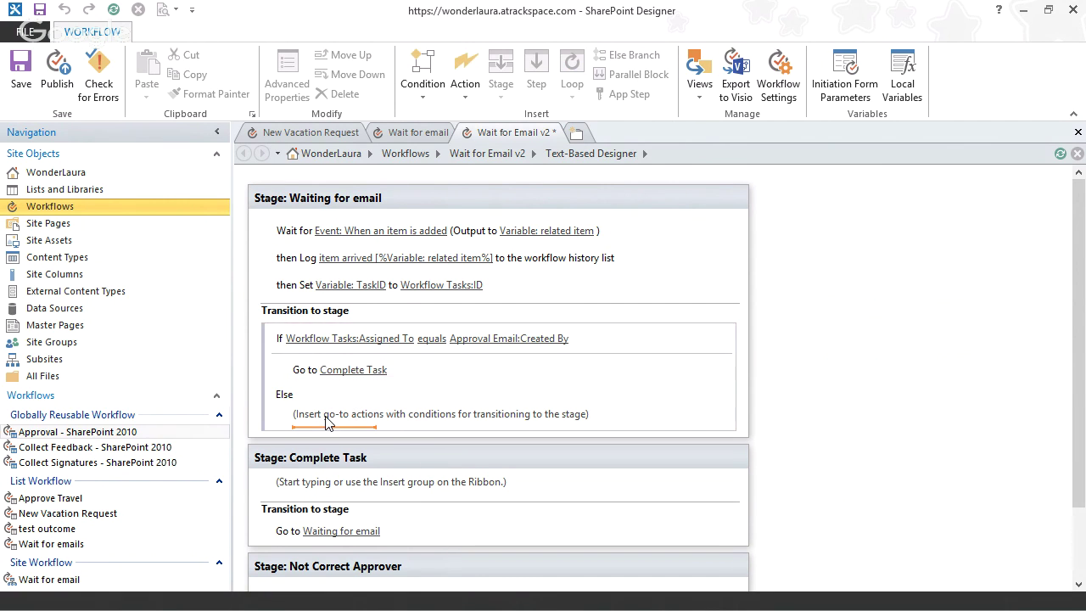
- Add a go-to action in the Else branch targeting the Not Correct Approver stage
click(329, 424)
text(go)
key(Return)
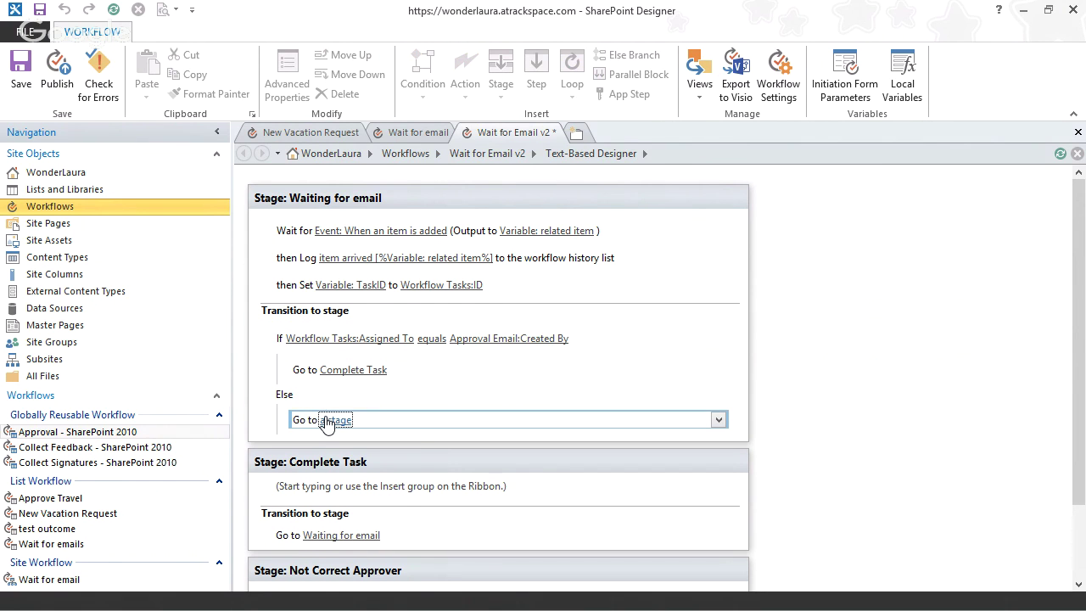
click(330, 420)
click(366, 463)
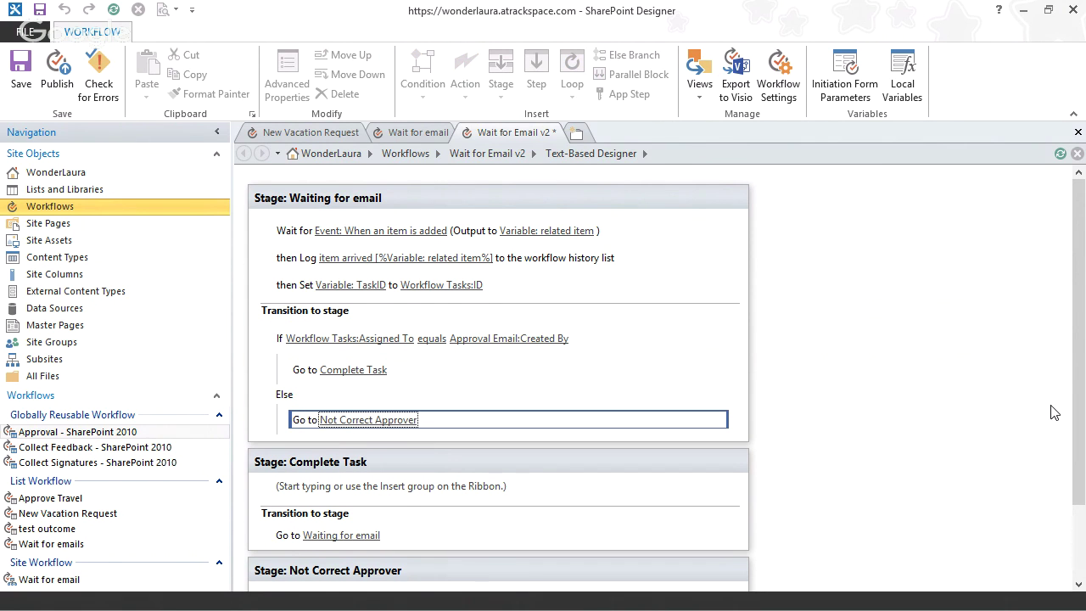
mouse_move(1073, 417)
mouse_down()
mouse_move(1076, 495)
mouse_move(1070, 402)
mouse_up()
scroll(1070, 409, down, 3)
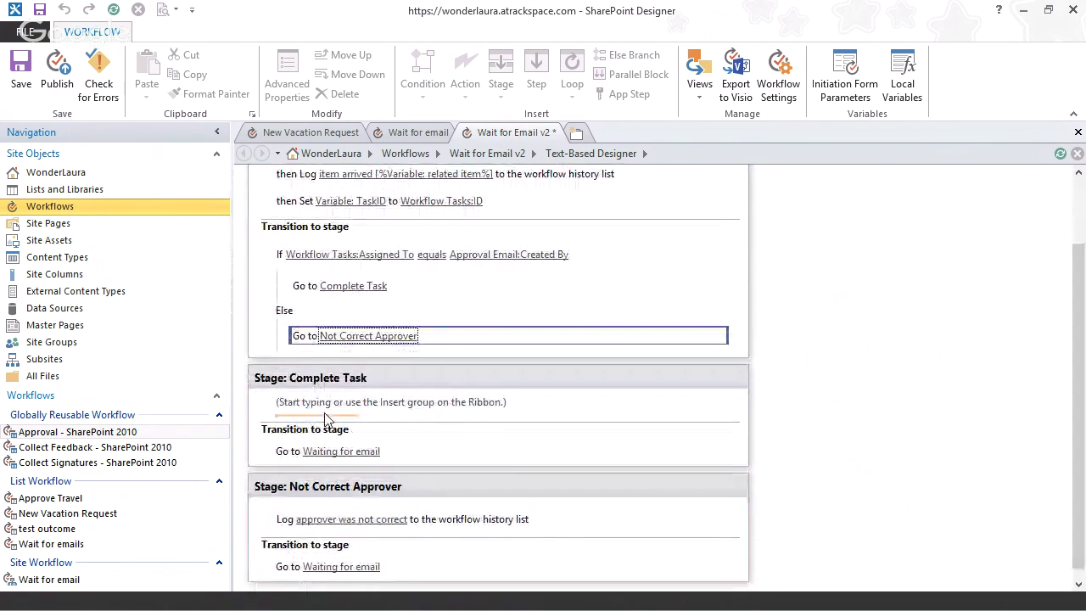
click(312, 411)
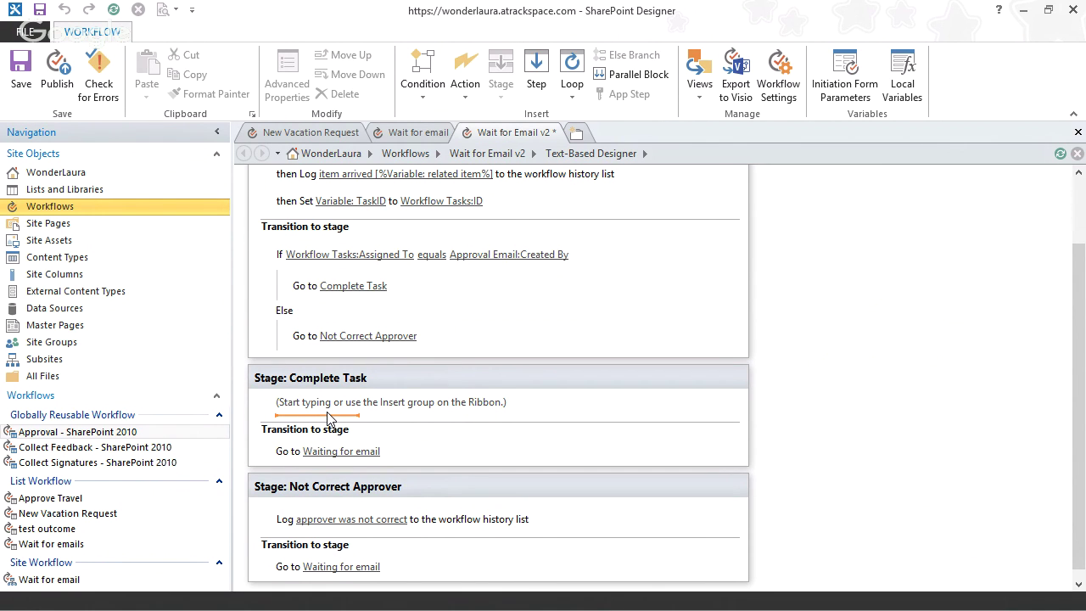
- Insert an If into Complete Task whose first value is Approval Email: Body
text(if)
key(Return)
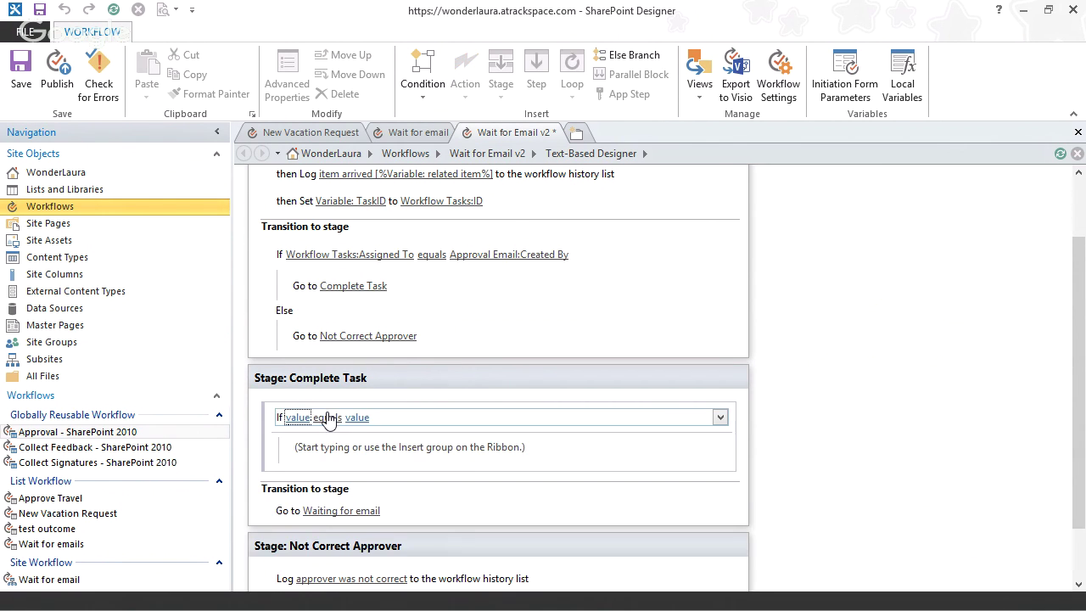
click(300, 416)
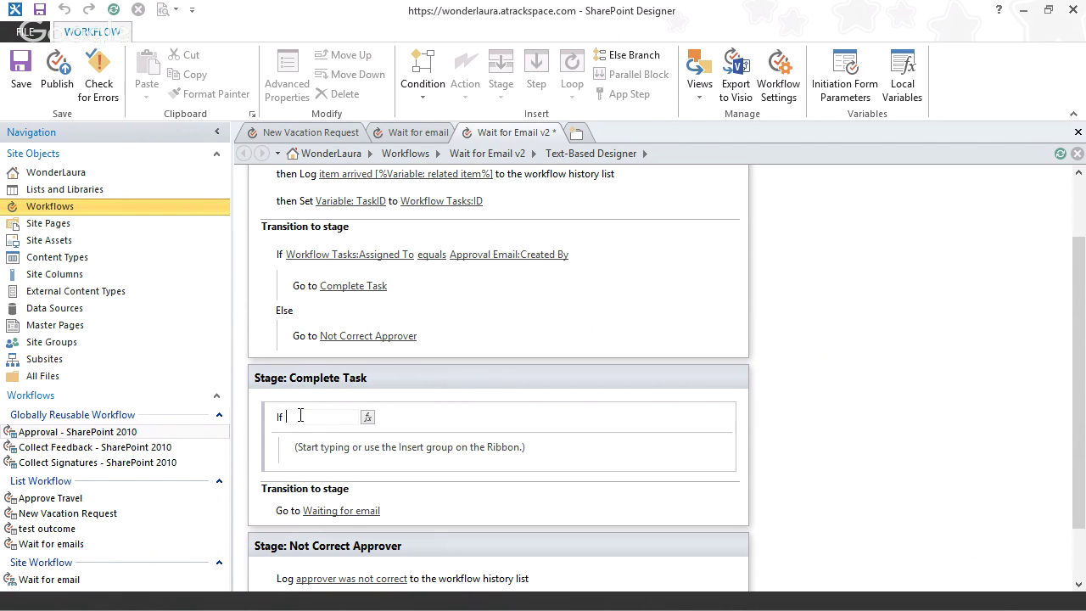
click(368, 419)
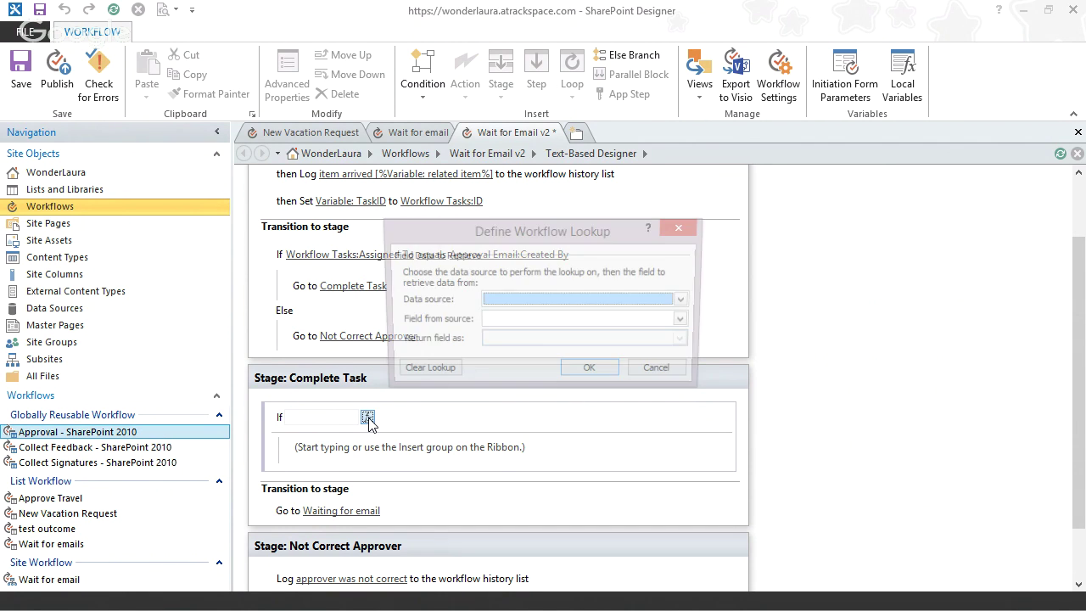
click(532, 304)
scroll(688, 344, down, 2)
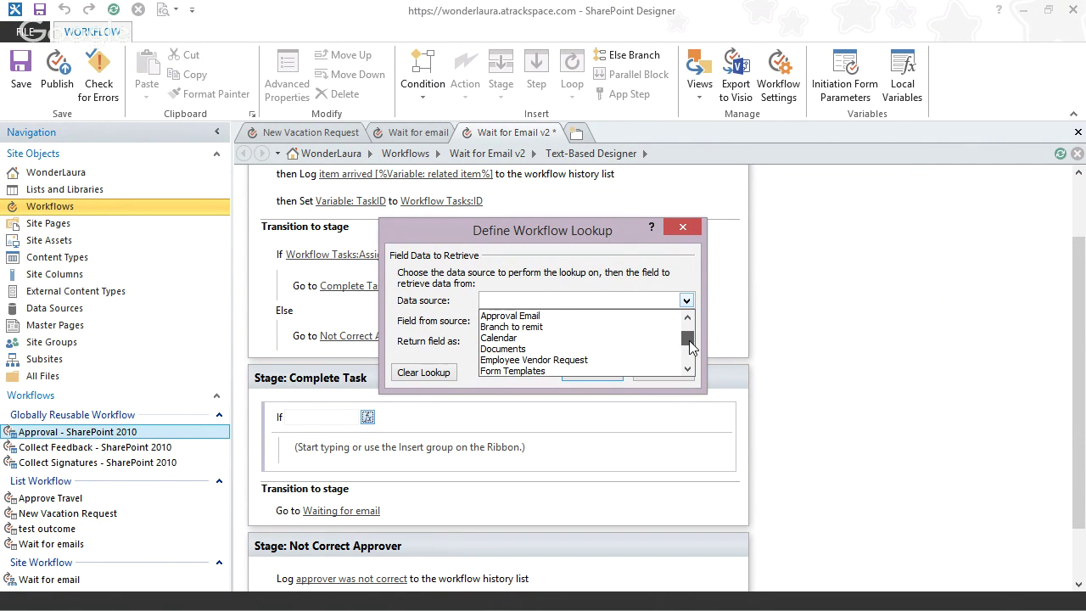
mouse_move(688, 344)
mouse_down()
mouse_move(694, 362)
mouse_move(689, 339)
mouse_up()
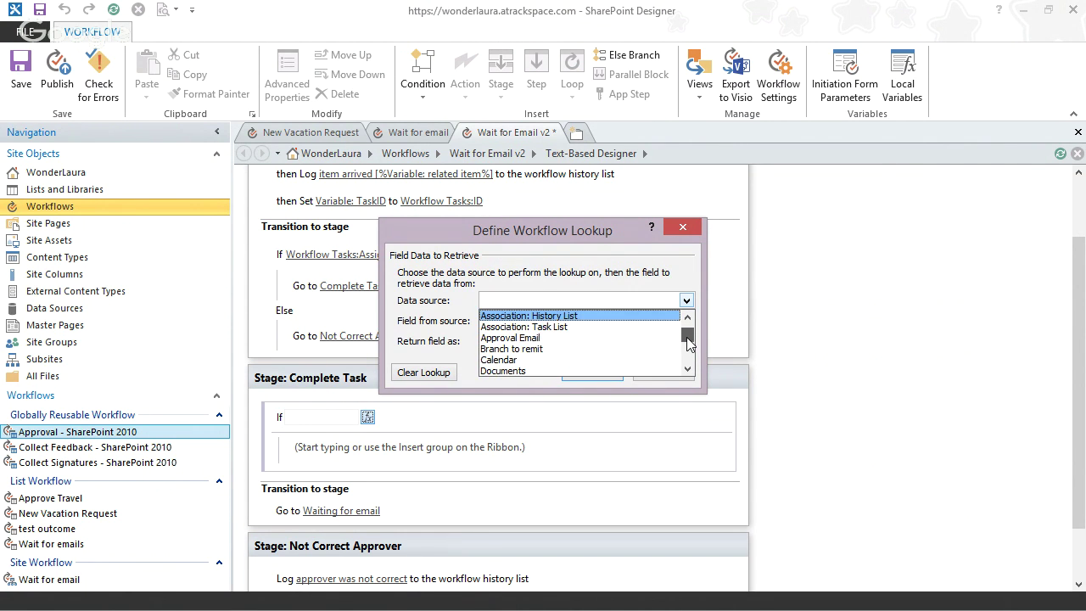
click(576, 337)
click(572, 320)
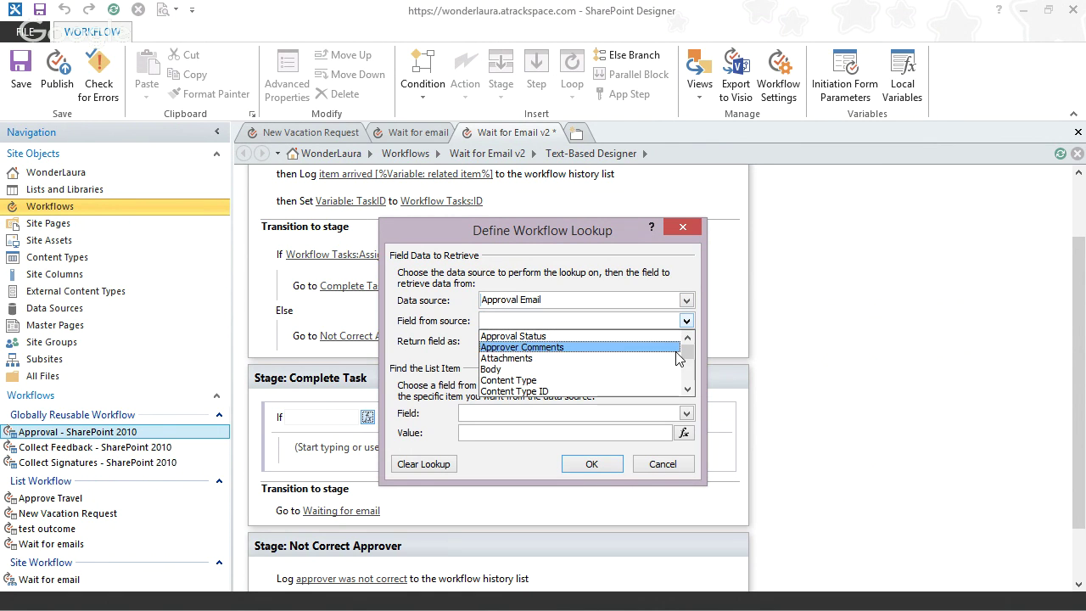
click(588, 369)
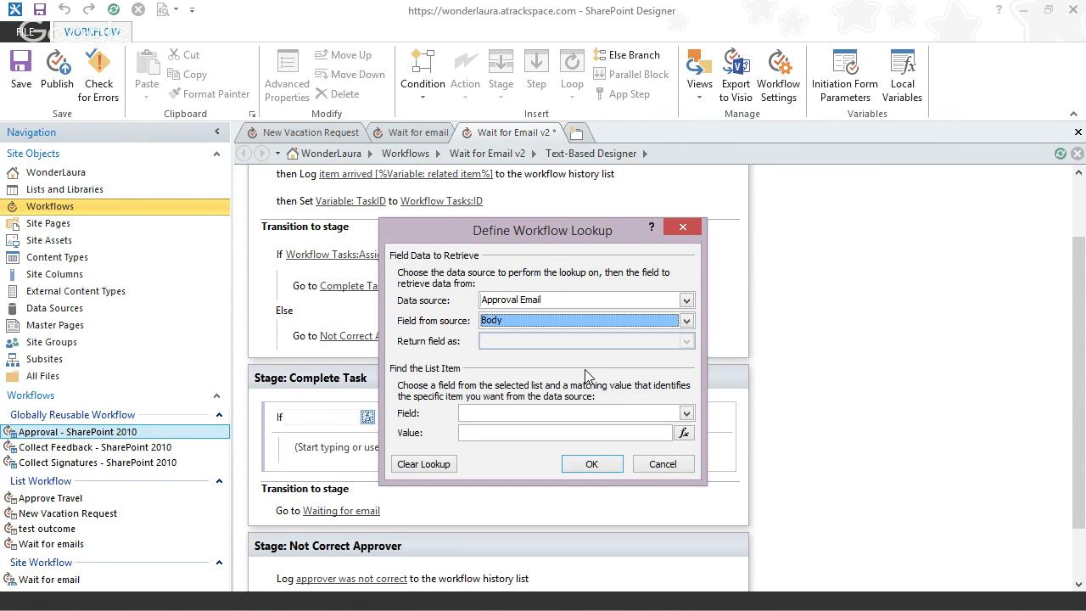
- Find the Approval Email item by matching GUID to the related item variable
click(560, 418)
scroll(624, 453, down, 2)
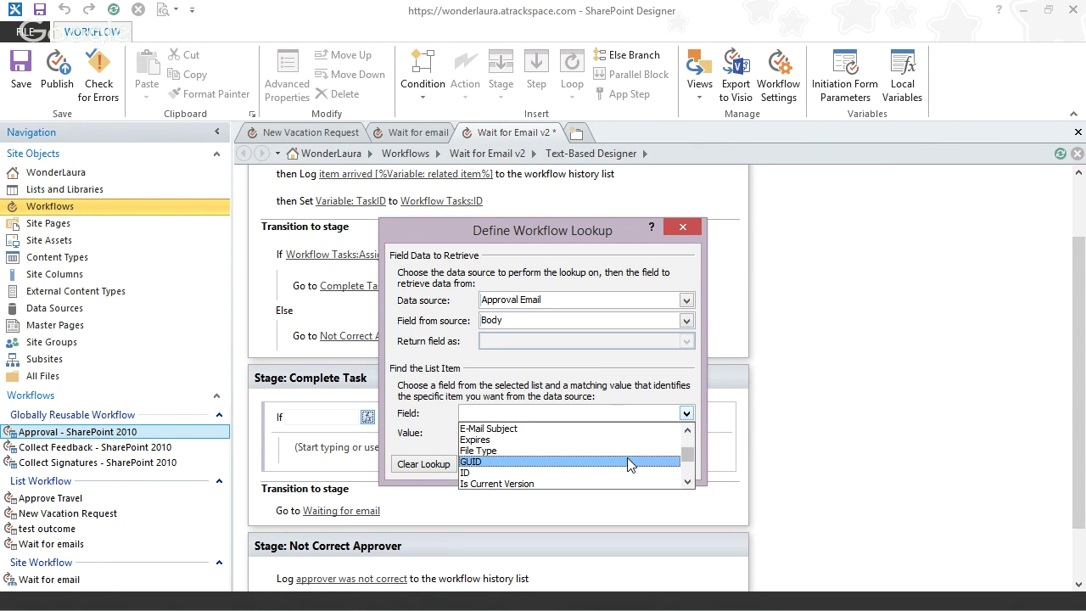
click(629, 462)
click(675, 434)
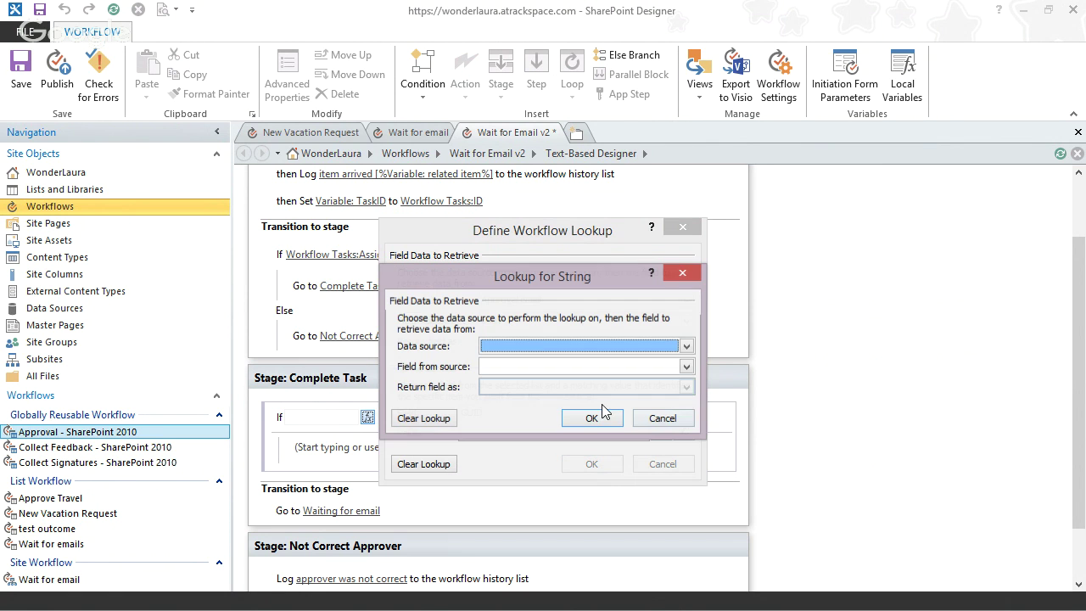
click(533, 346)
click(536, 361)
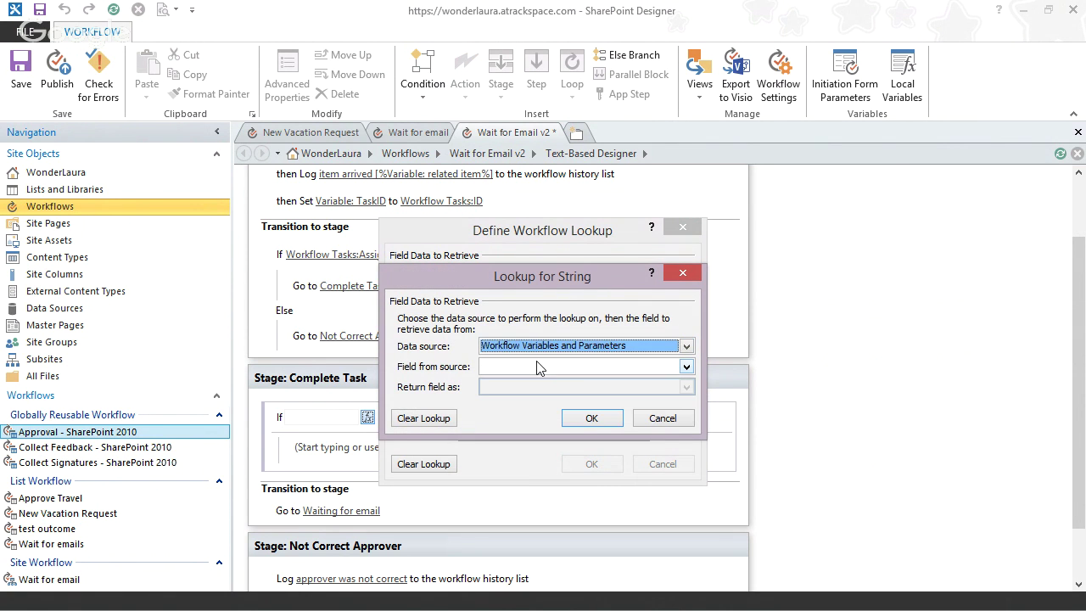
click(537, 366)
click(536, 382)
click(591, 417)
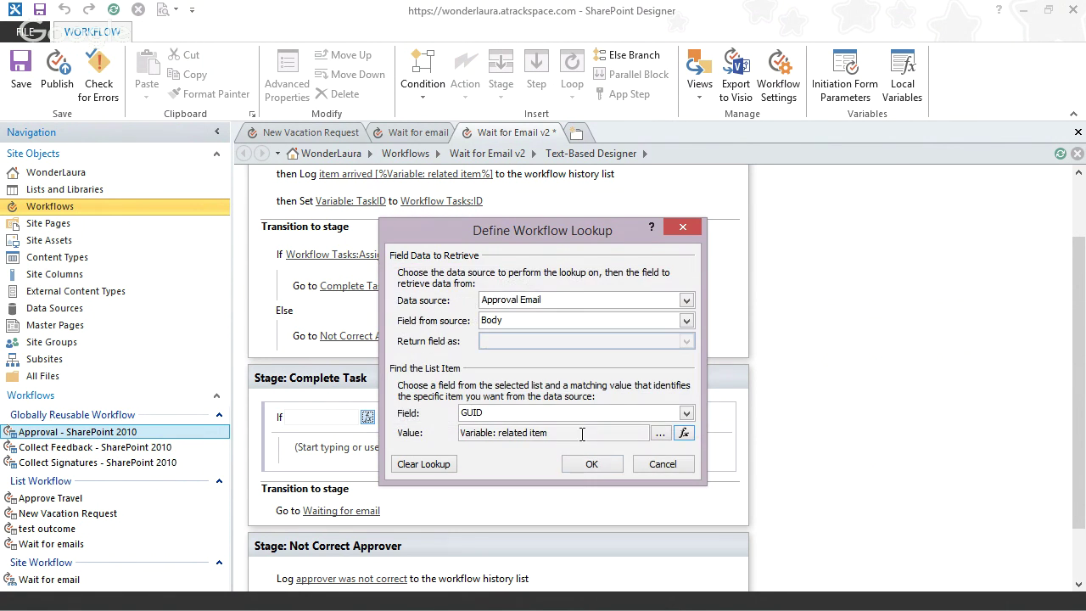
click(591, 463)
click(410, 425)
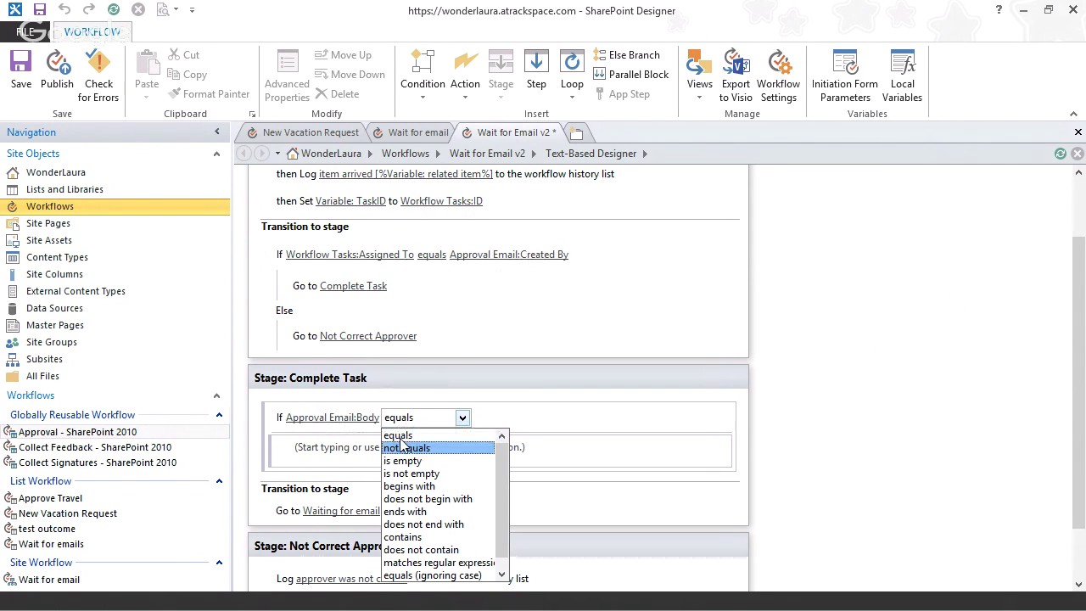
- Make the condition check that the Body contains 'Approved' and add an Else branch
click(414, 540)
click(436, 418)
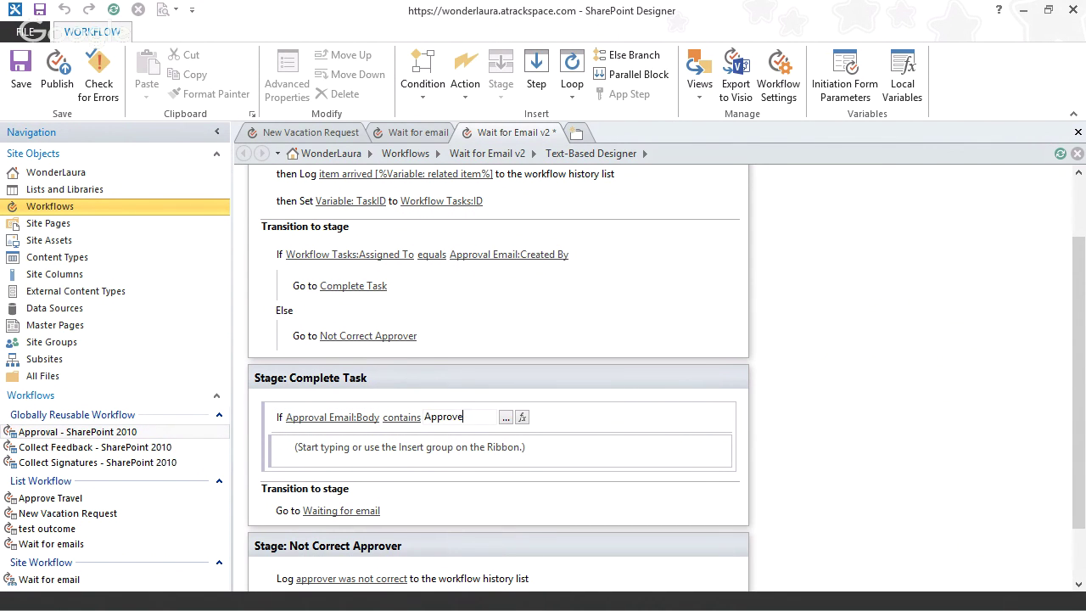
key(Return)
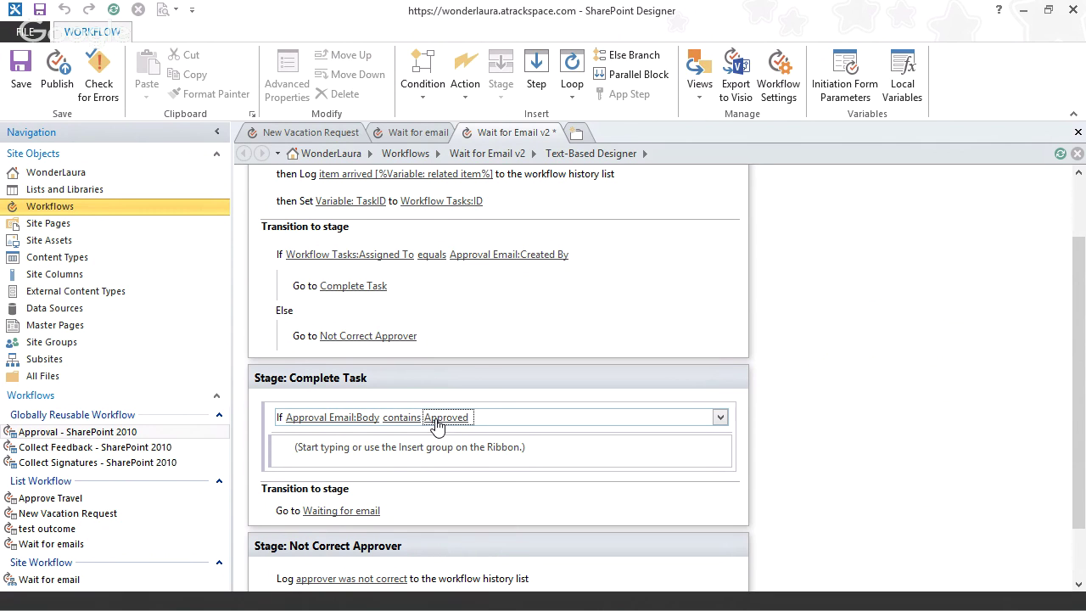
click(406, 420)
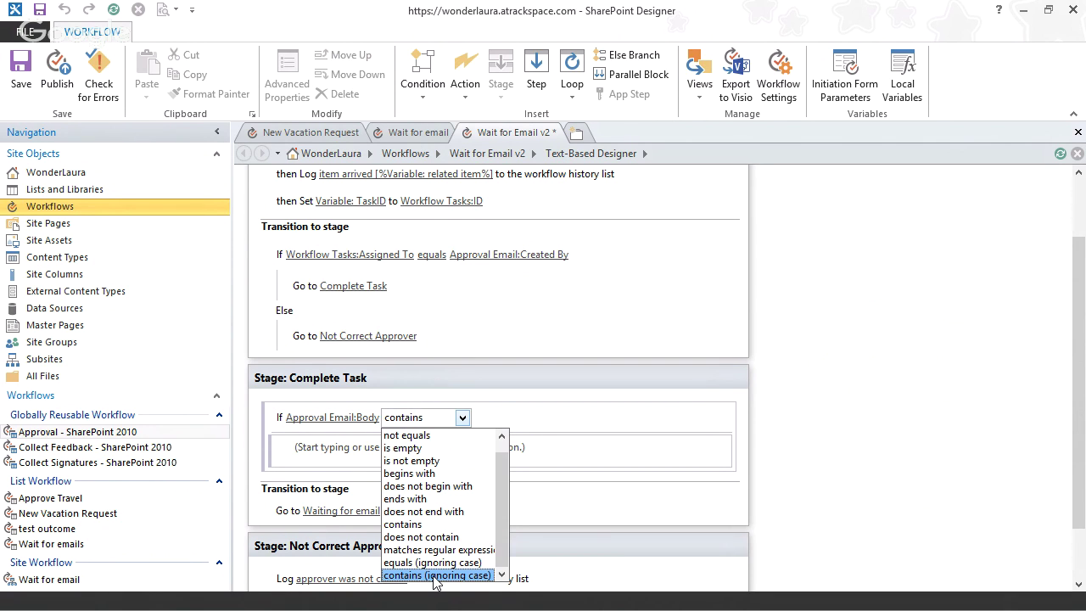
key(Up)
key(Up)
key(Up)
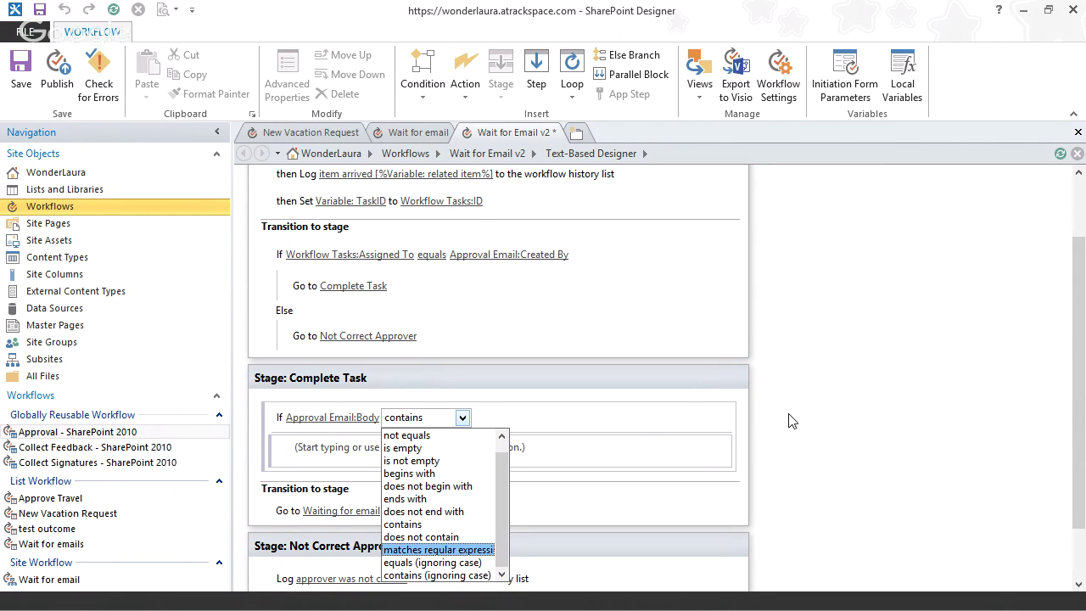
key(Escape)
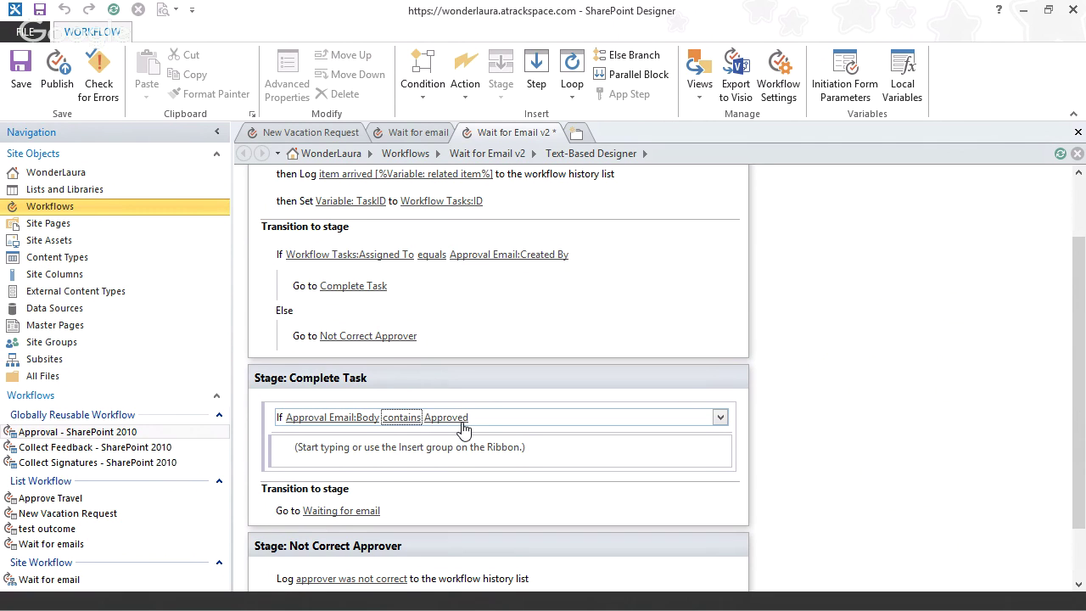
click(311, 463)
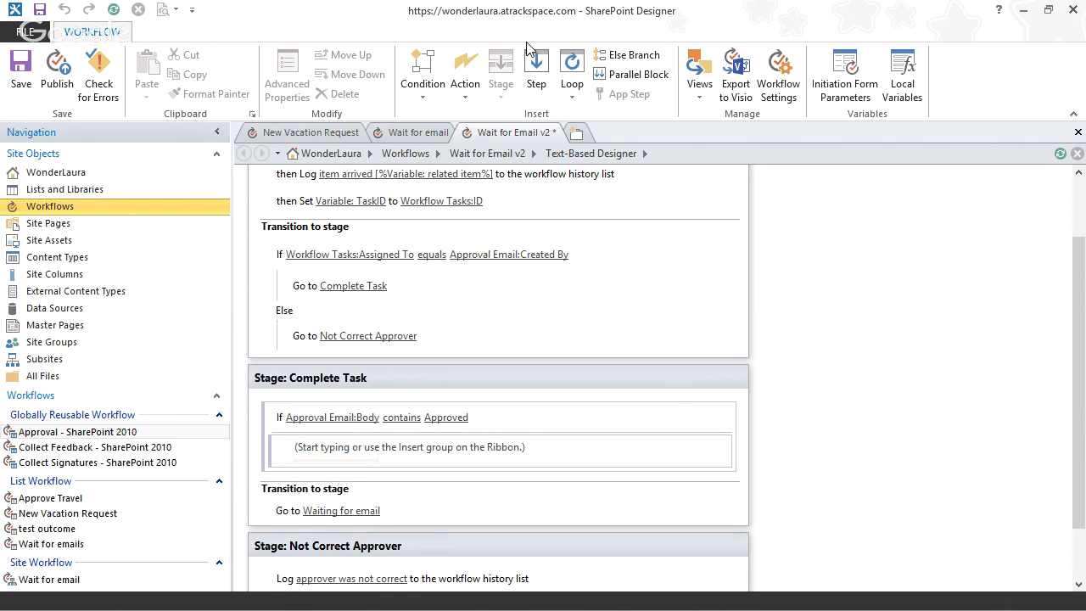
click(632, 56)
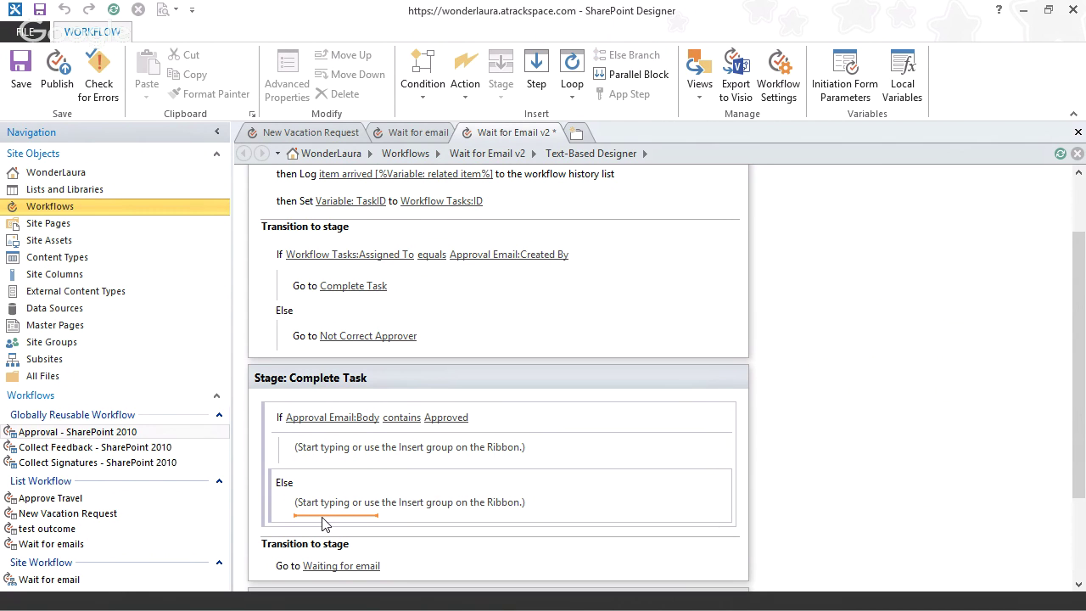
- Insert a nested If in the Else branch whose first value is Approval Email: Body
text(if)
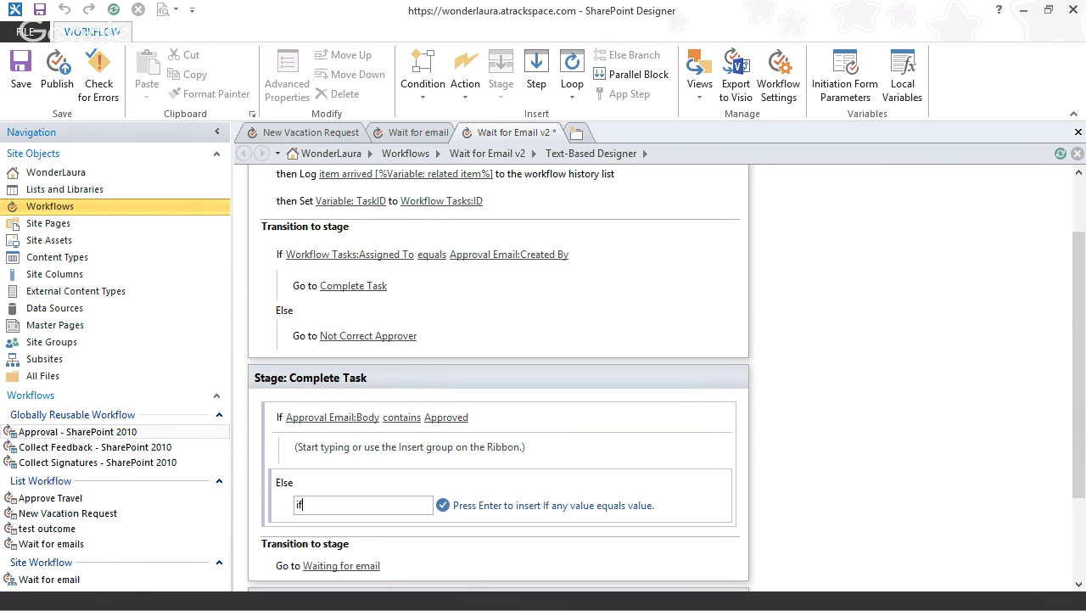
key(Return)
click(321, 513)
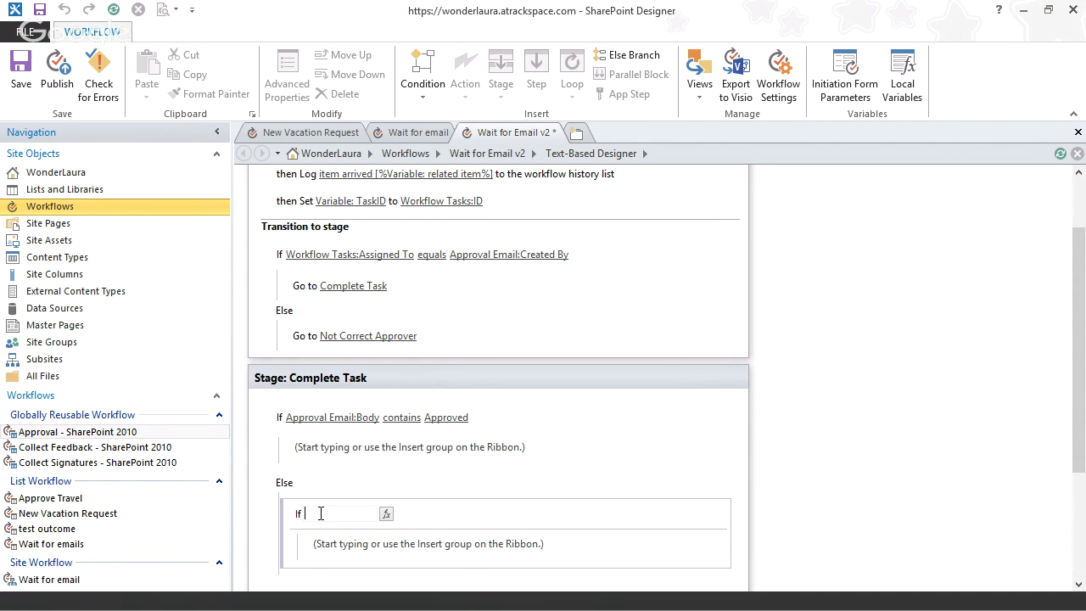
click(386, 515)
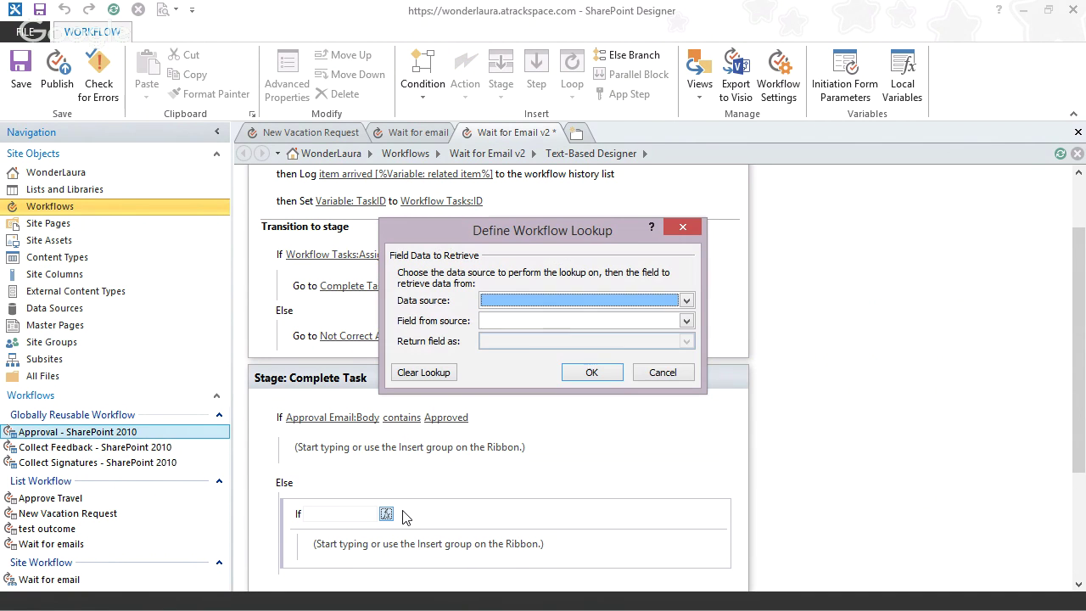
click(577, 301)
click(584, 356)
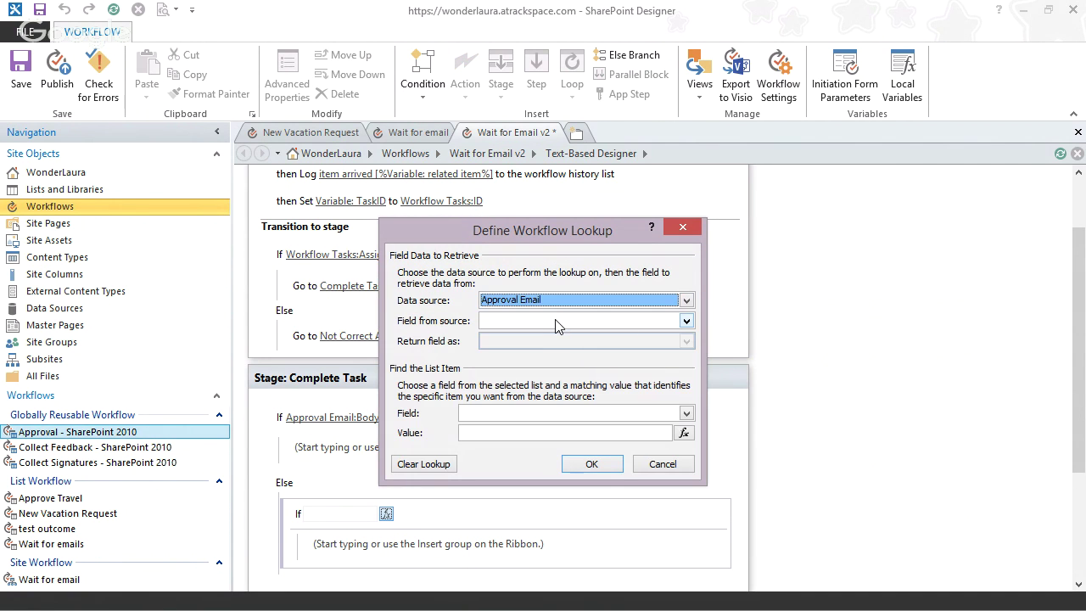
click(557, 323)
click(576, 371)
- Find the email item by matching GUID to the related item variable
click(607, 416)
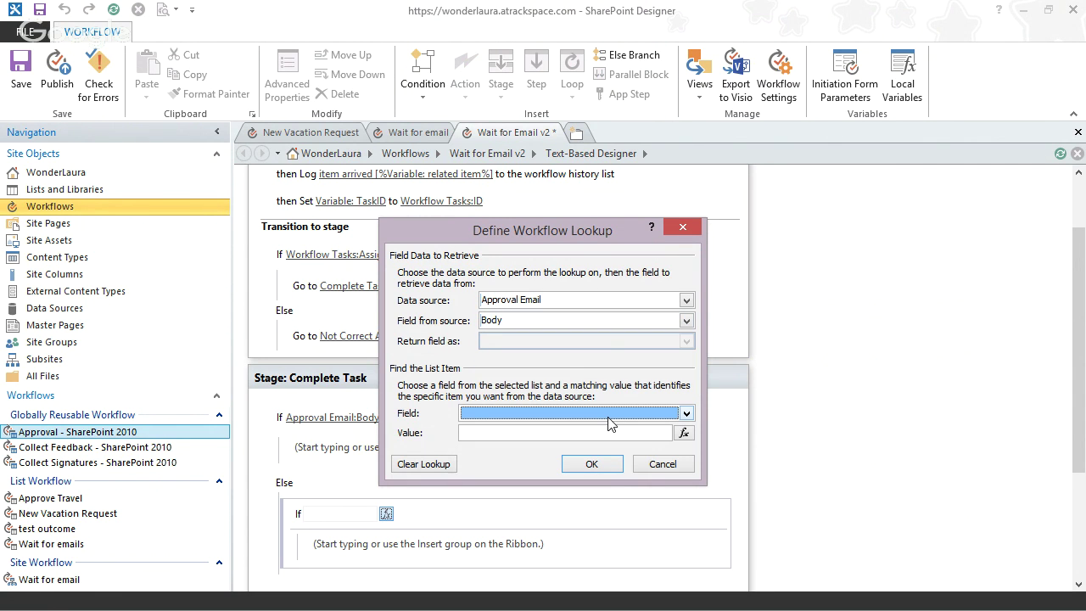
click(683, 432)
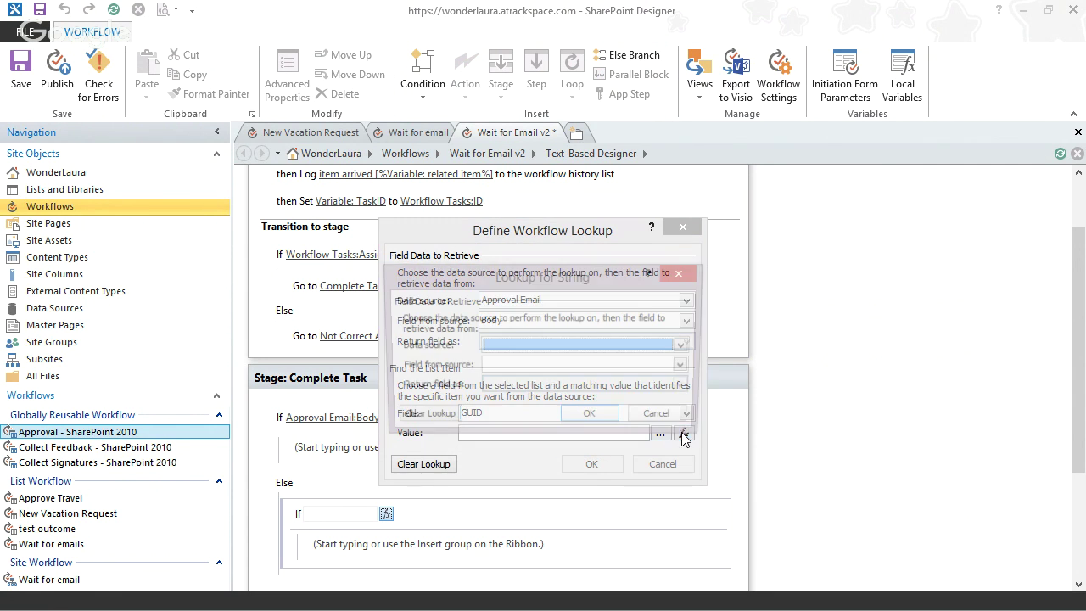
click(578, 347)
click(579, 362)
click(579, 365)
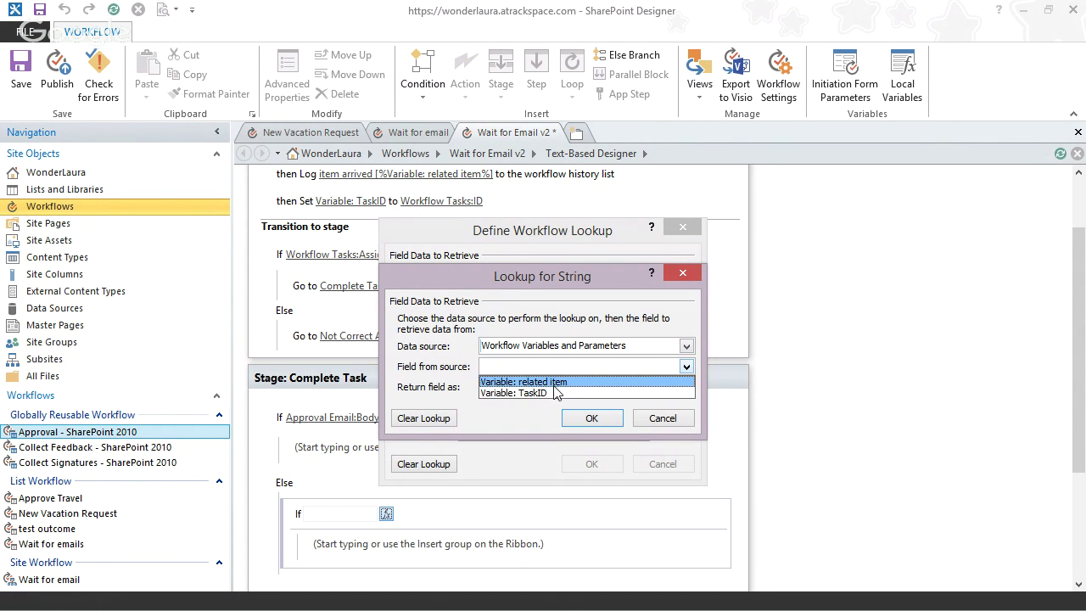
click(555, 381)
click(591, 417)
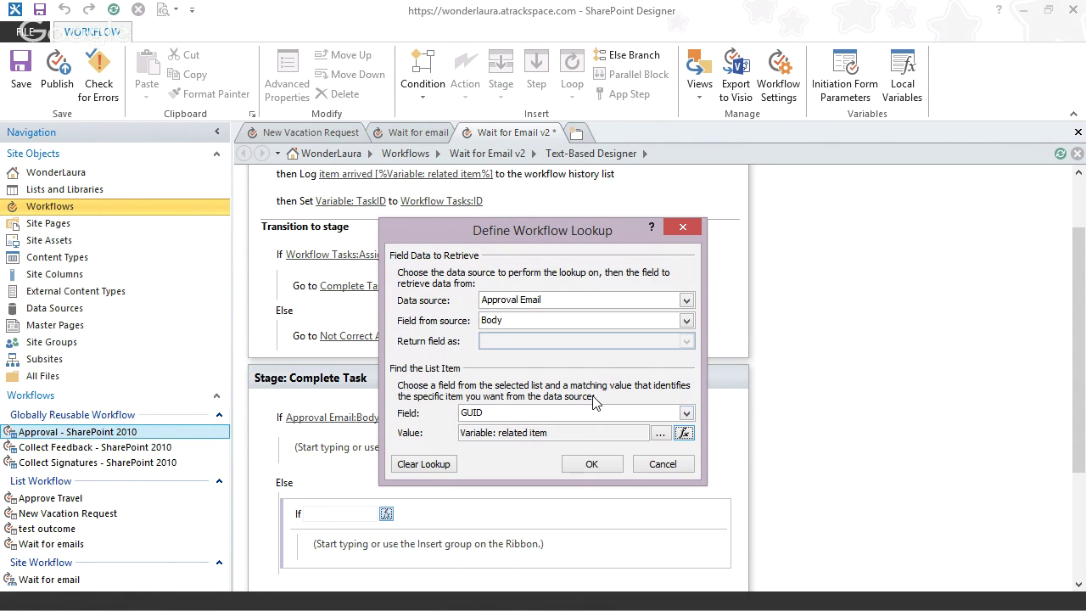
click(585, 467)
scroll(587, 470, down, 1)
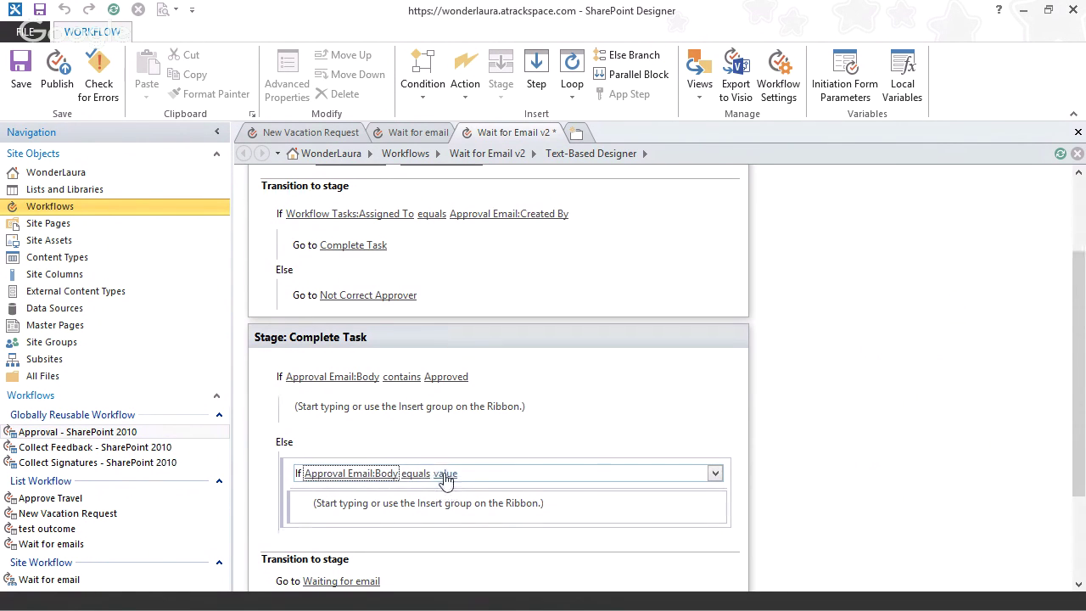
- Change the nested condition to Body contains 'Rejected'
click(445, 473)
click(415, 472)
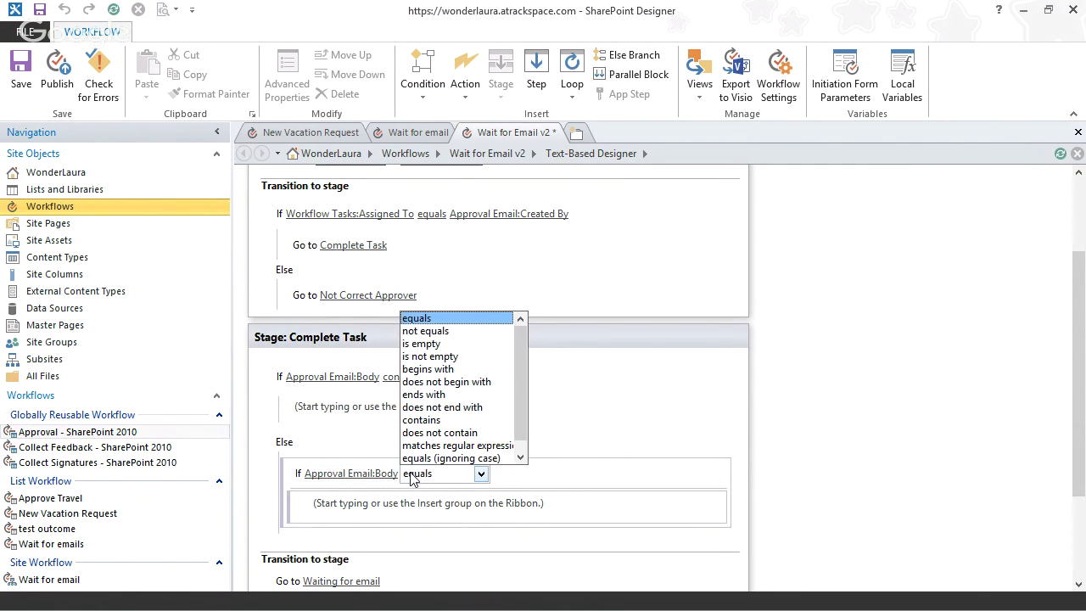
click(448, 421)
click(456, 472)
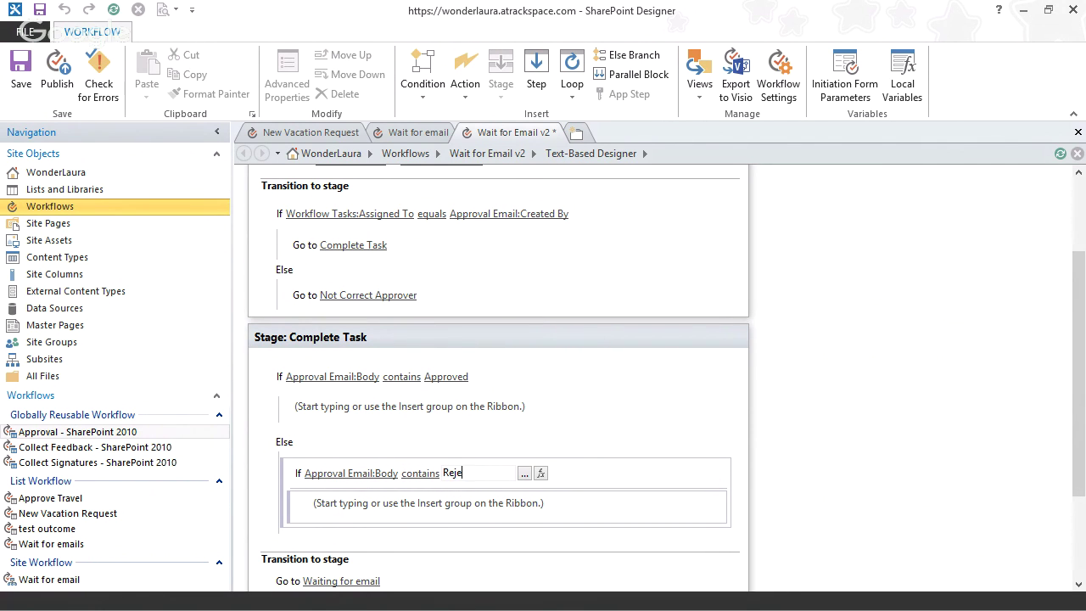
key(Return)
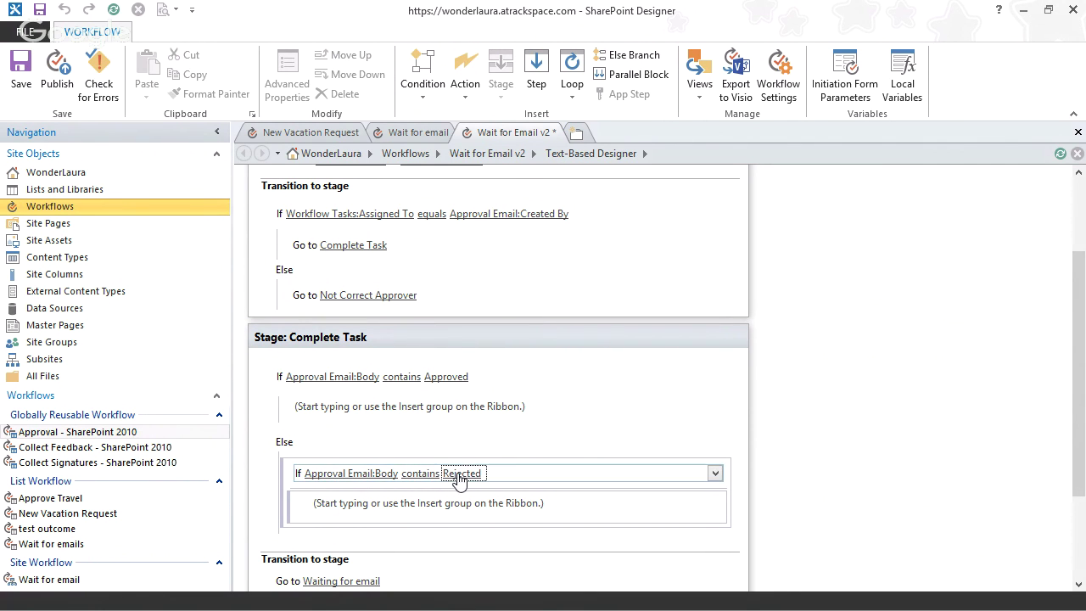
click(280, 495)
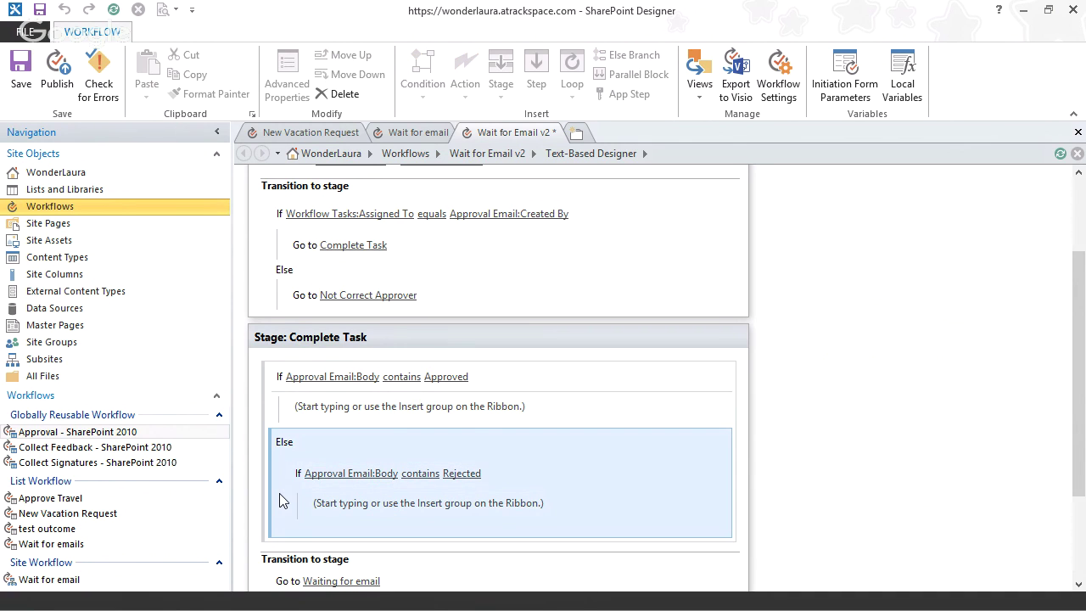
click(299, 502)
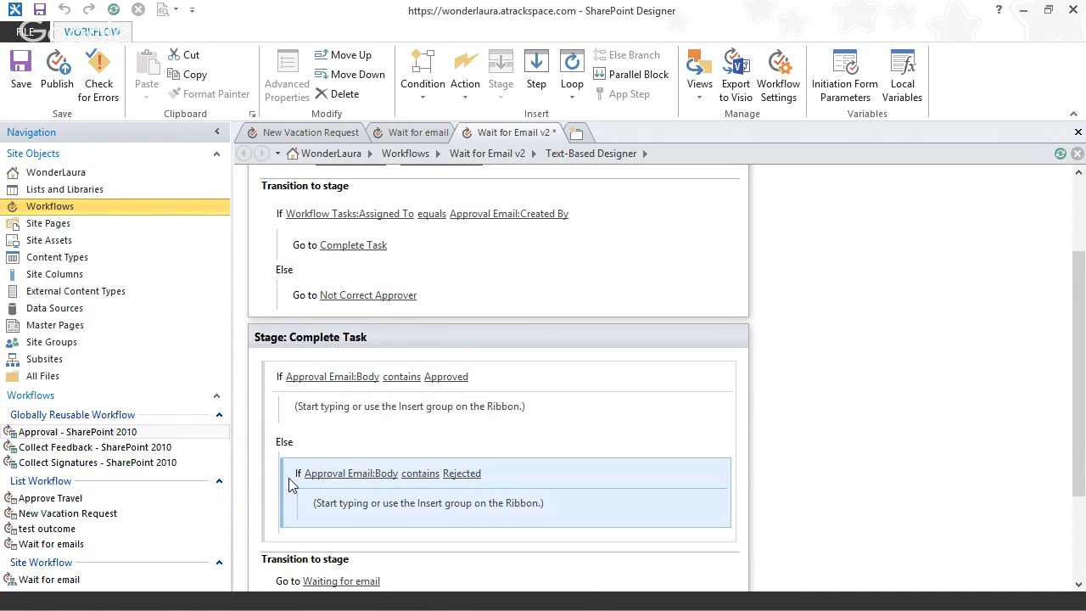
drag(289, 477, 337, 463)
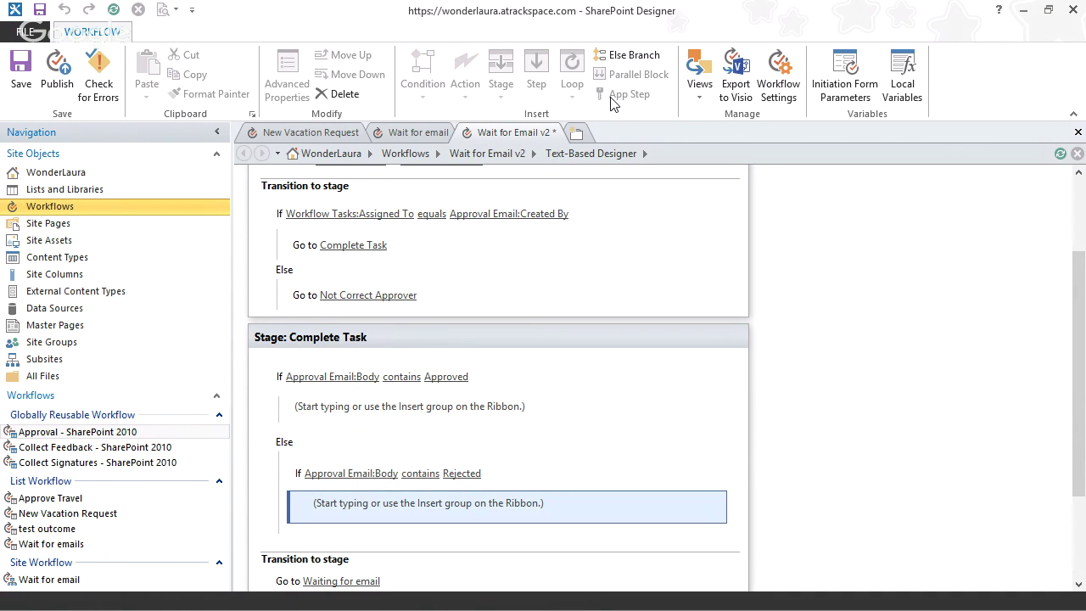
- Add an Else branch that logs 'was neither approved nor rejected' to the workflow history
click(627, 55)
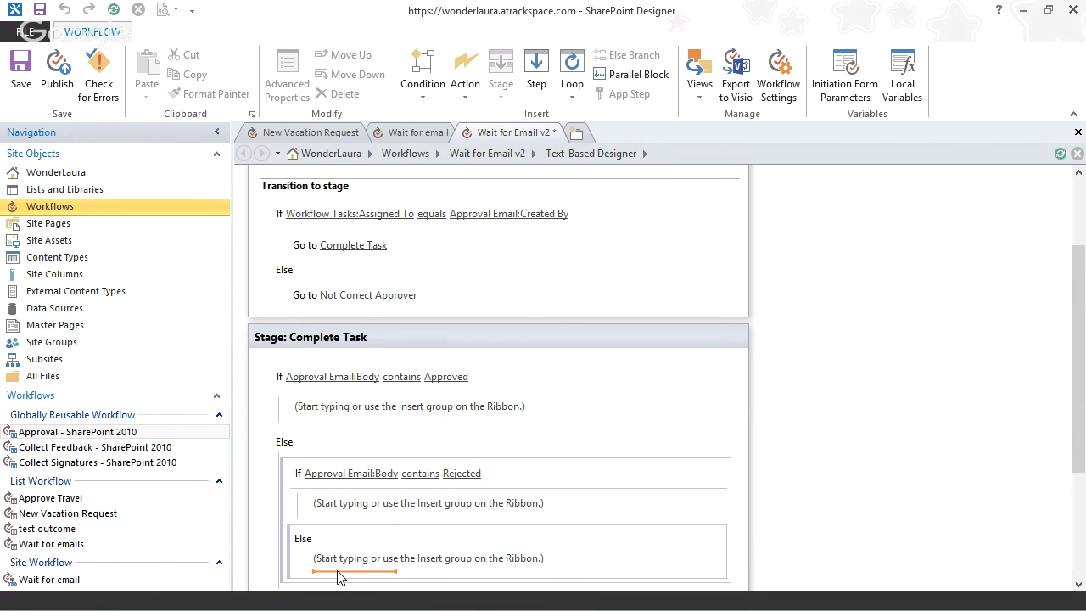
click(339, 575)
text(log)
key(Return)
click(339, 564)
text(wa)
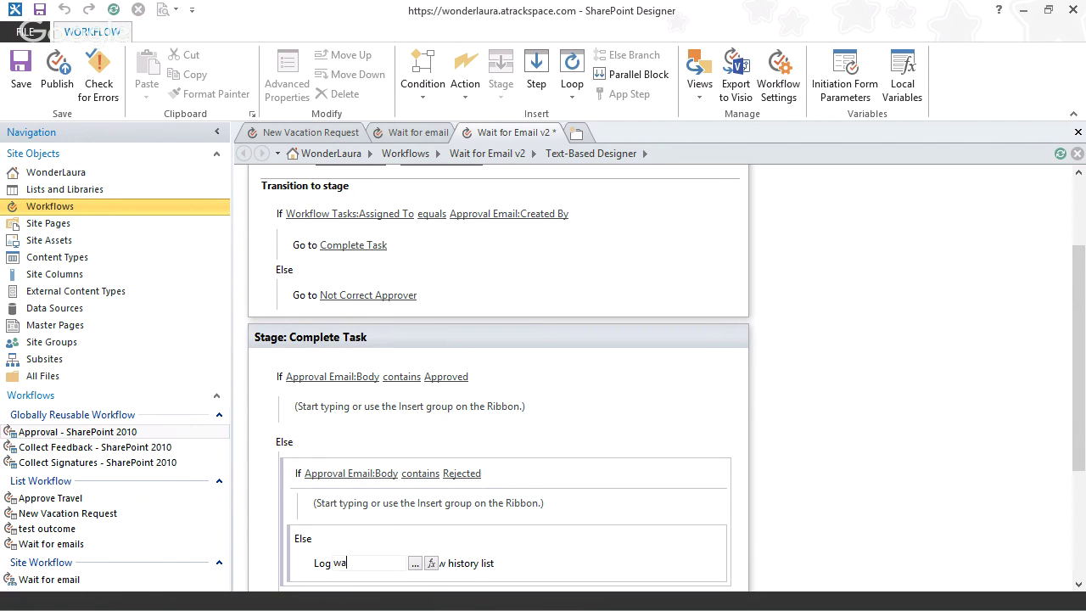
text(s neither approved nor reje)
text(cted)
key(Return)
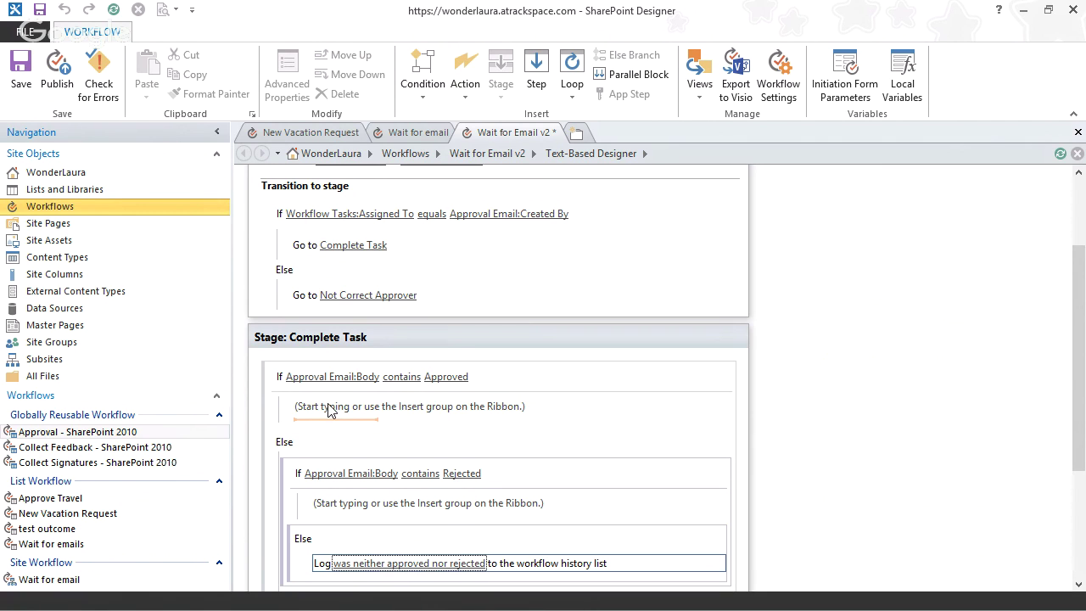
- Insert a Create List Item action in the Approved branch, then delete it unchanged
click(326, 416)
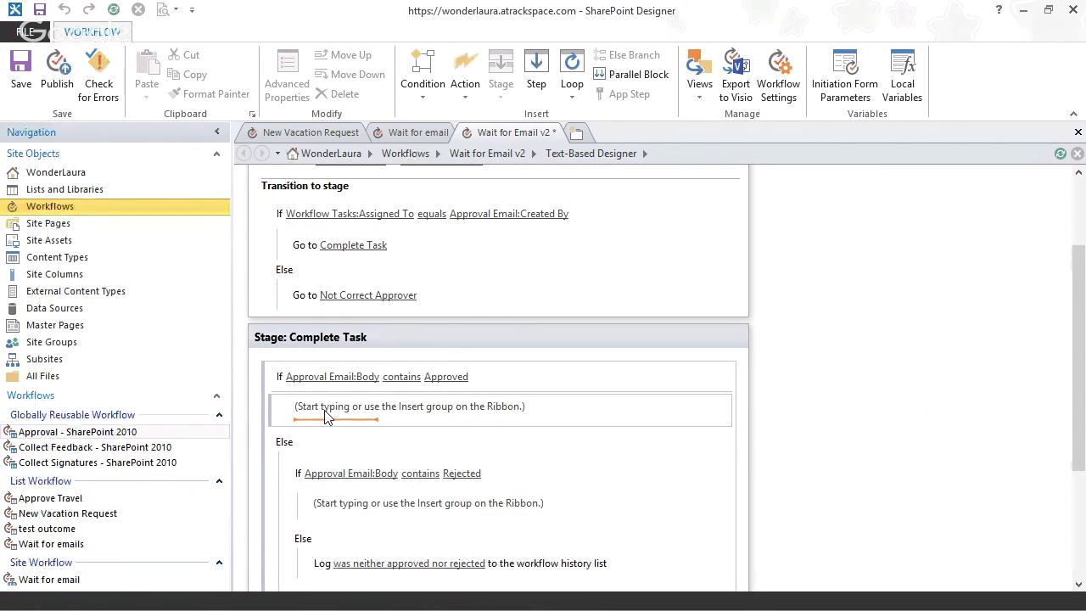
text(create)
key(Return)
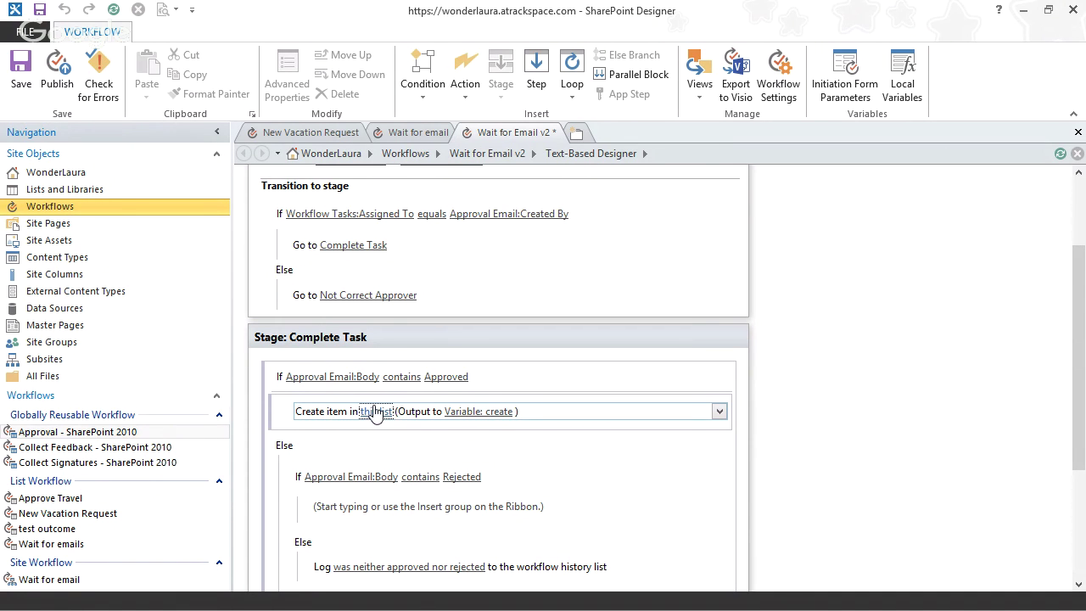
click(376, 411)
click(552, 208)
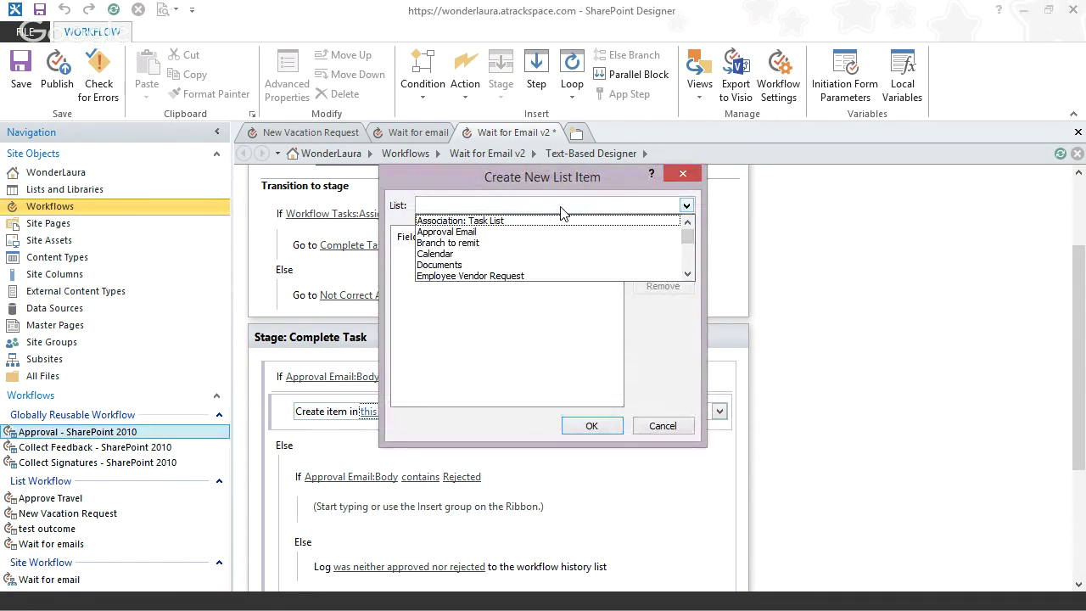
click(589, 180)
click(683, 177)
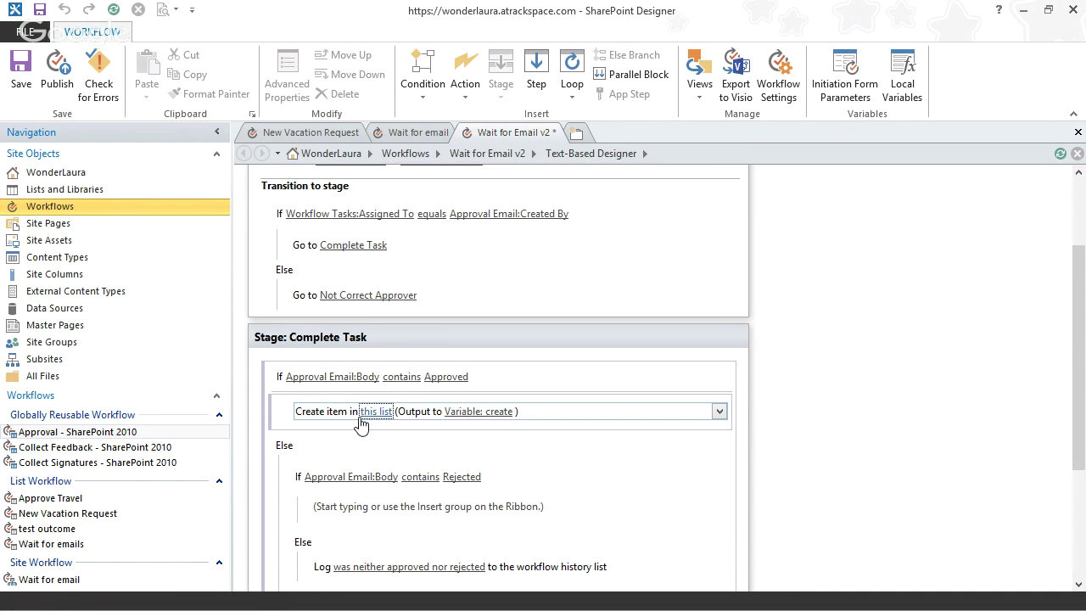
click(720, 411)
click(679, 497)
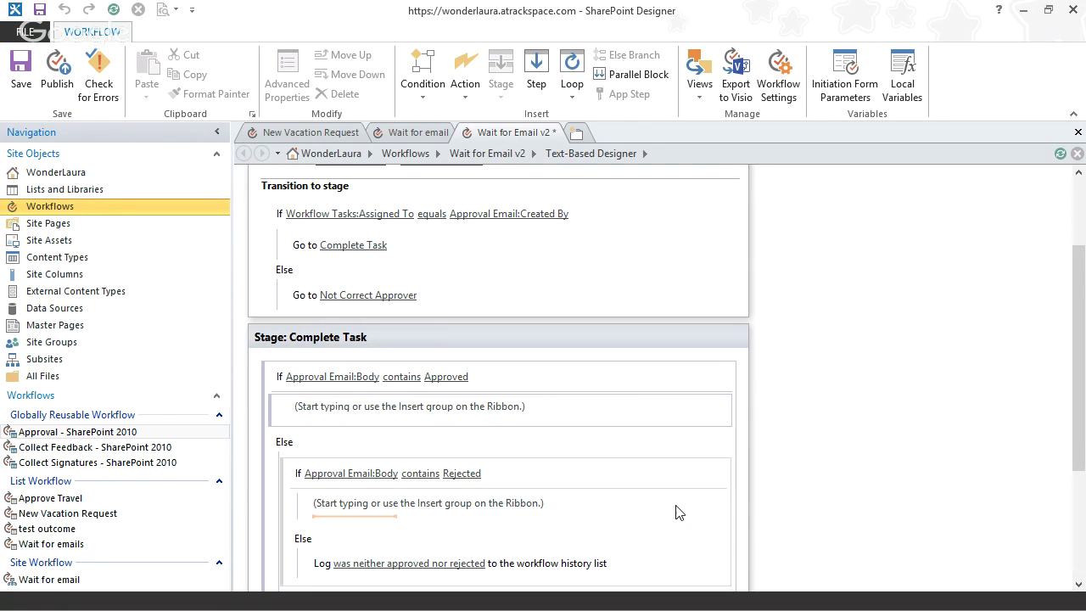
- Add an Update List Item action on Workflow Tasks that finds the item by ID
text(up)
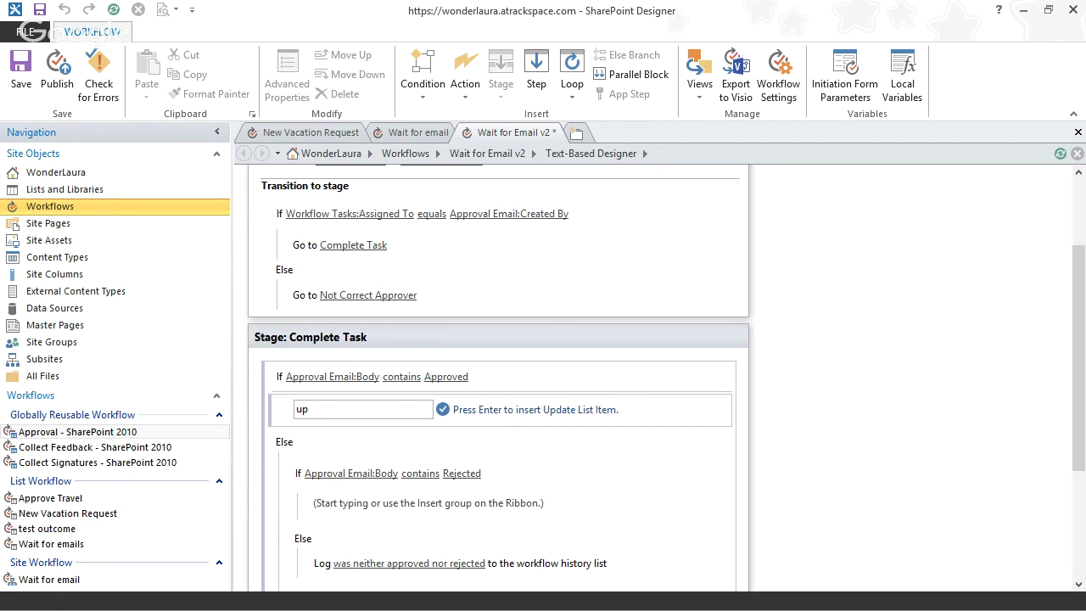
text(d)
key(Return)
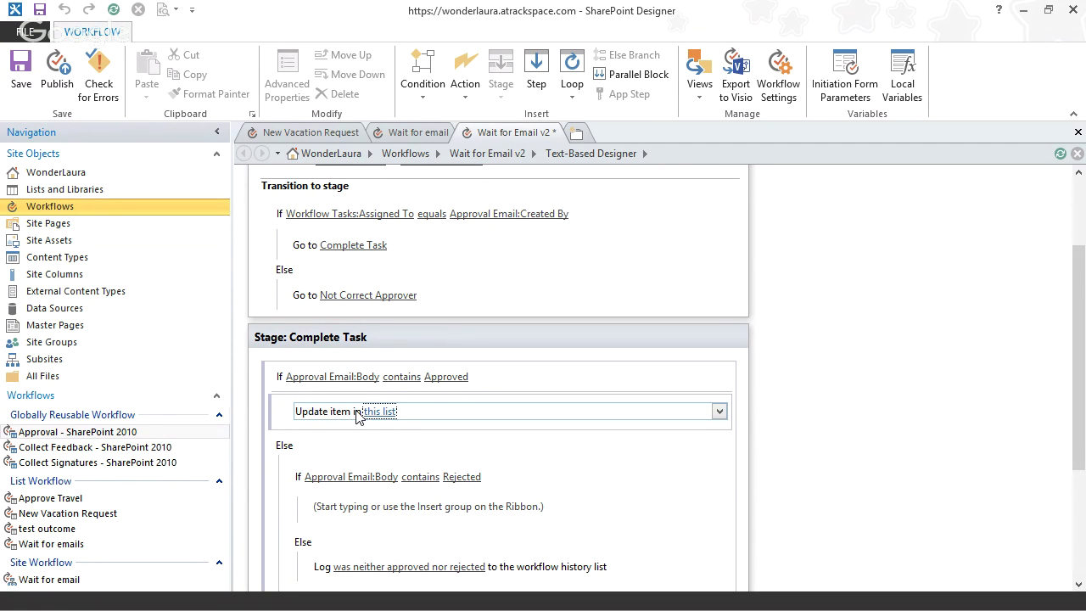
click(370, 412)
click(519, 205)
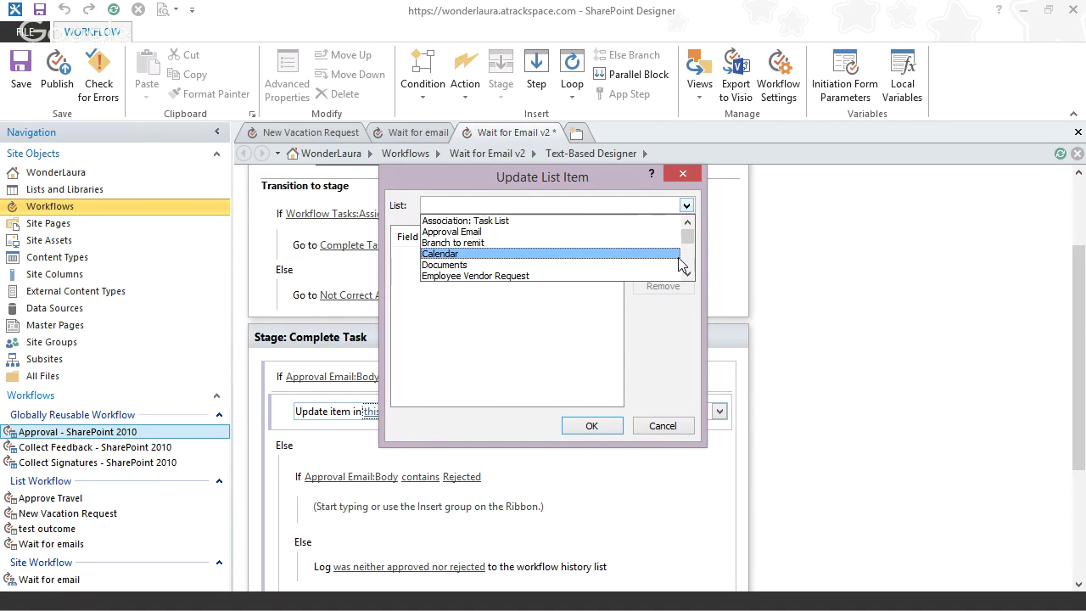
drag(686, 235, 689, 270)
click(601, 276)
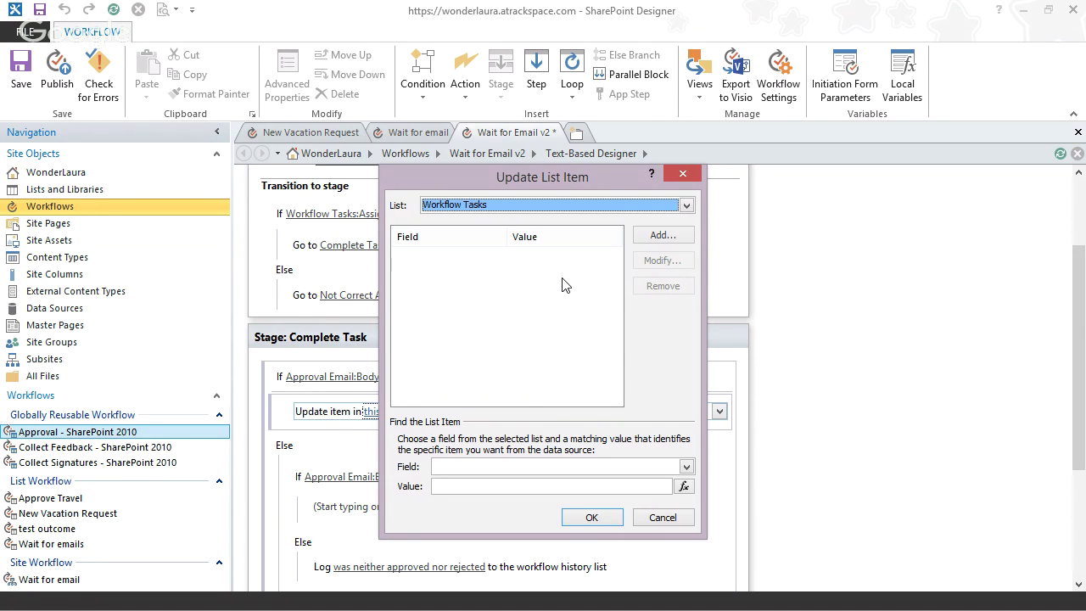
click(525, 467)
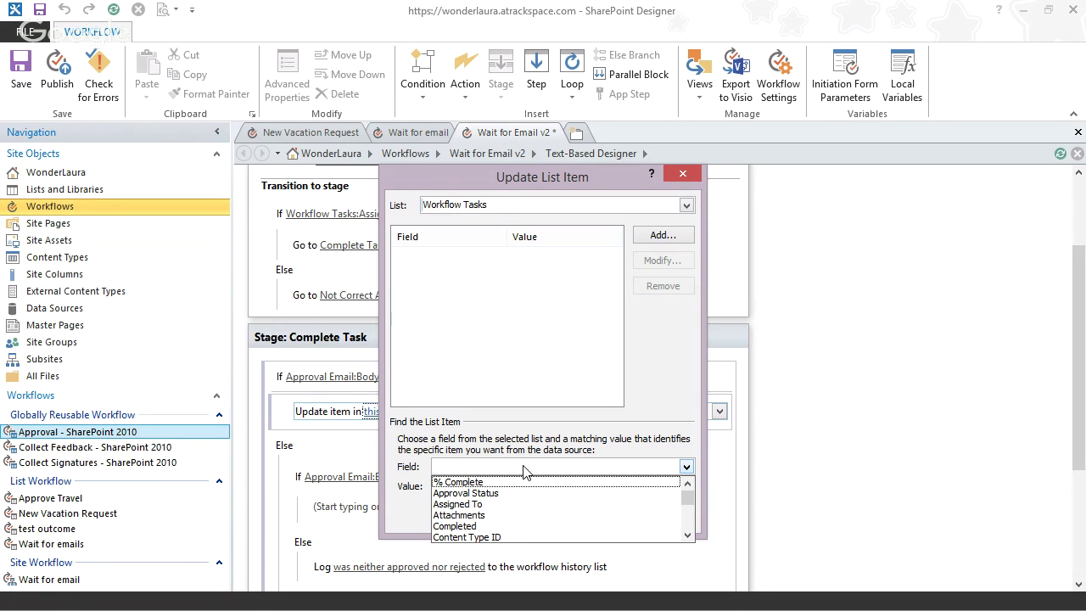
scroll(684, 532, down, 2)
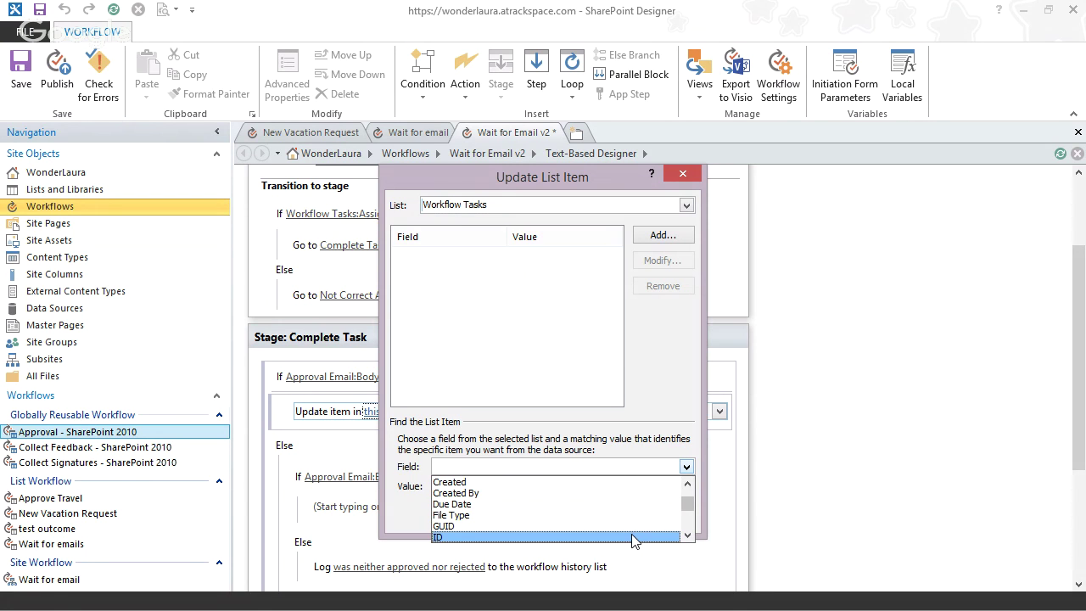
click(631, 536)
- Set the ID match value to the TaskID workflow variable
click(684, 486)
click(520, 346)
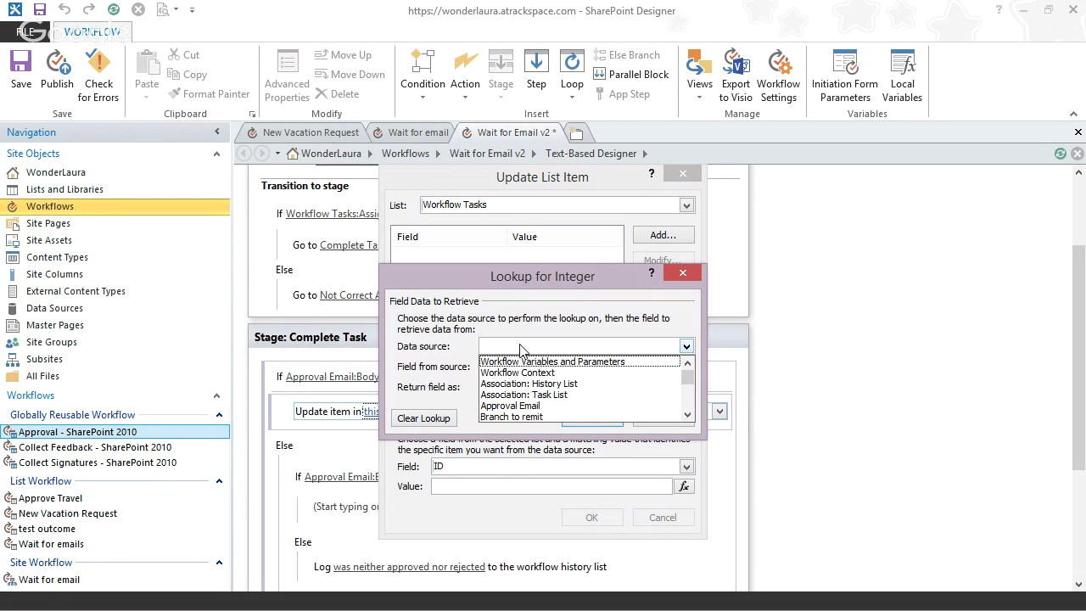
click(520, 346)
click(520, 347)
click(516, 361)
click(519, 366)
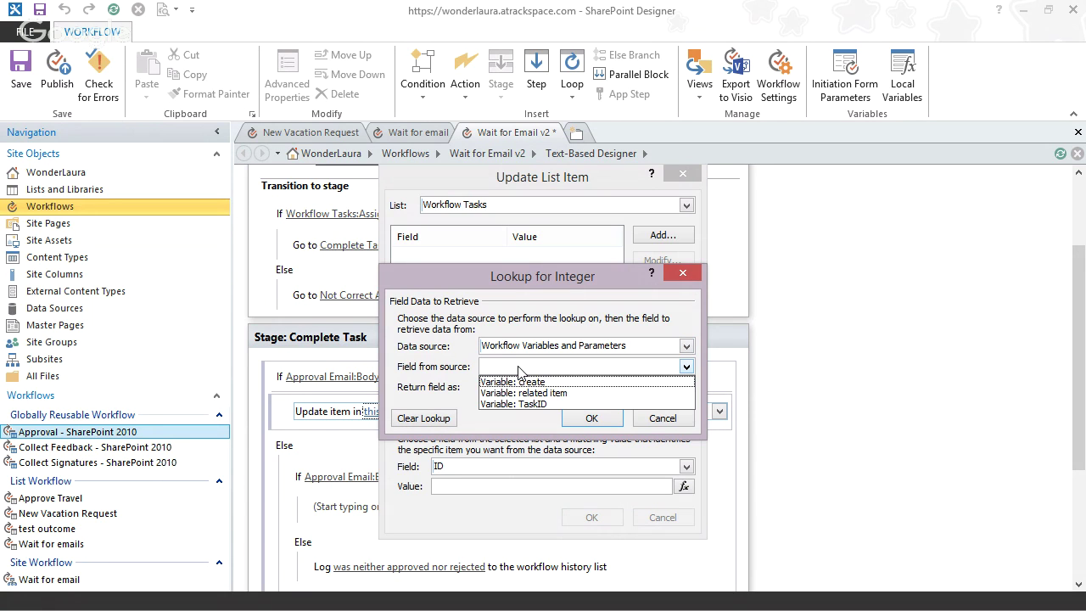
click(533, 404)
click(591, 418)
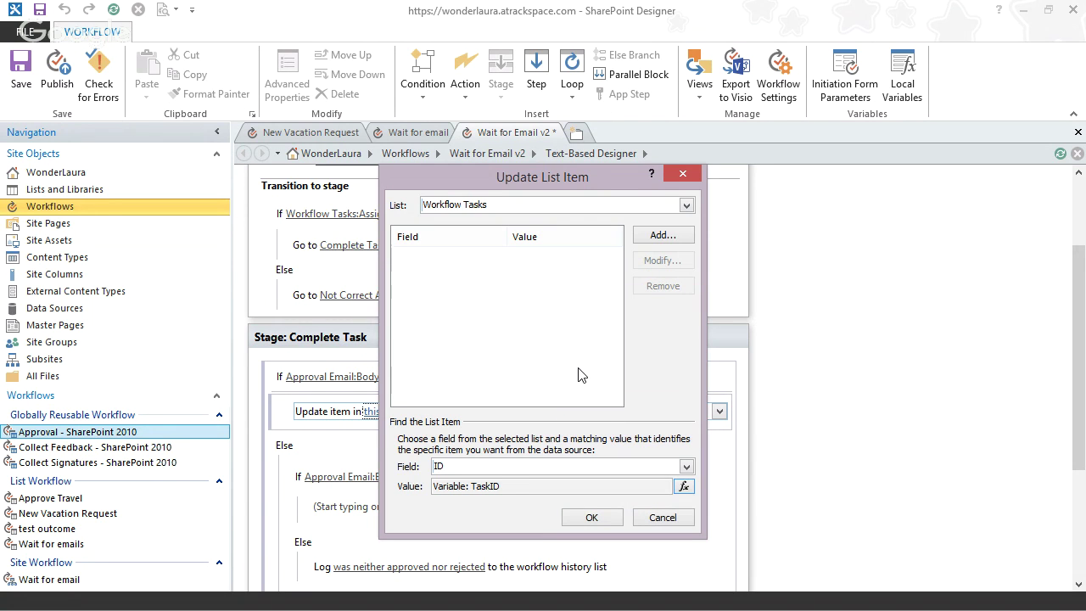
click(658, 237)
- In the Approved branch's update, set Task Status to Completed
click(532, 340)
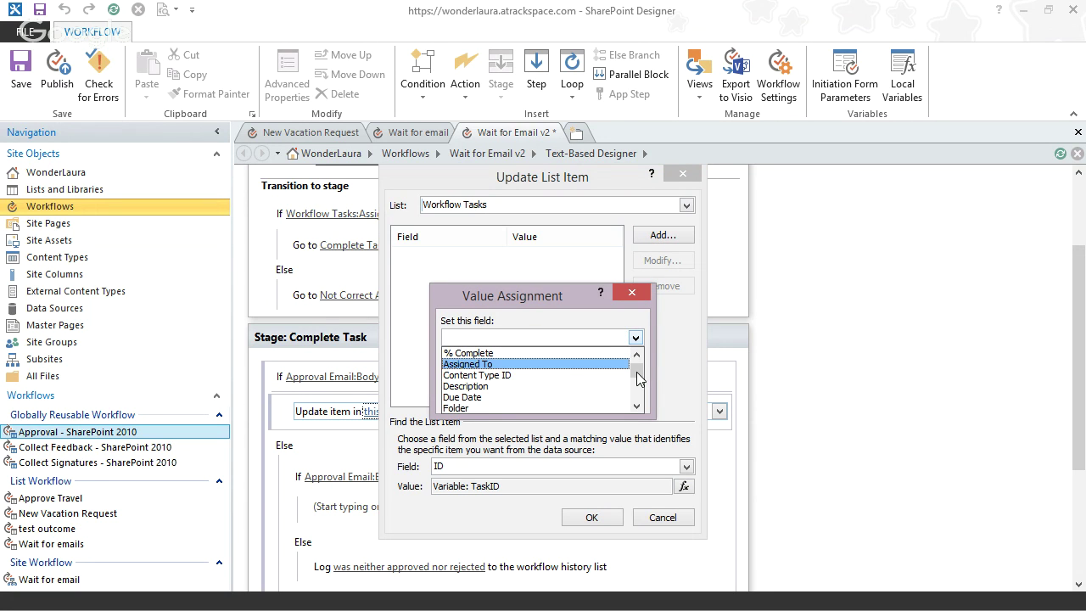
scroll(640, 373, down, 5)
click(508, 396)
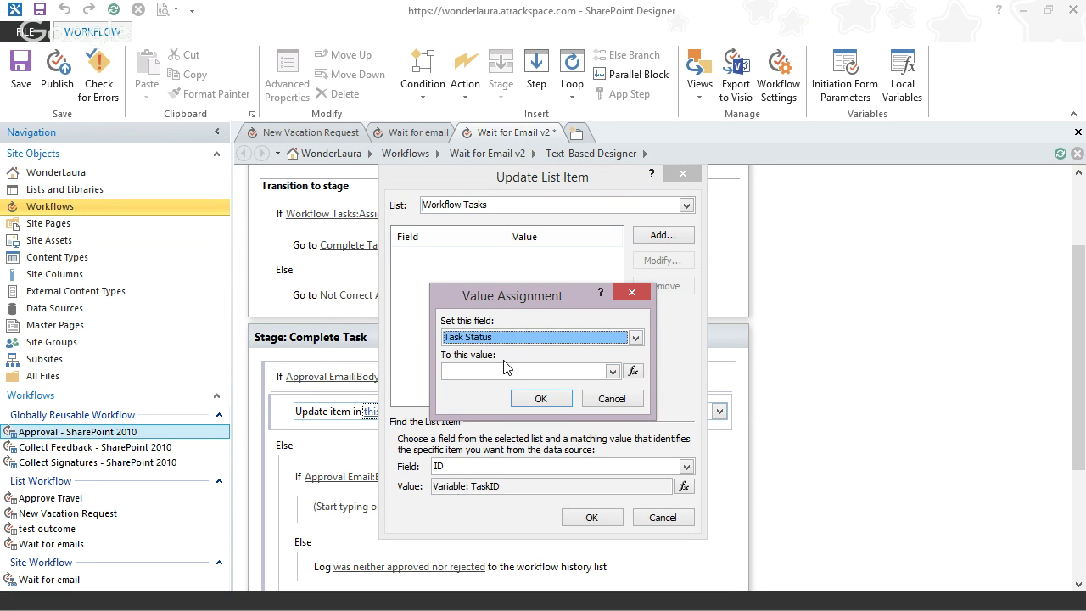
click(509, 371)
click(504, 384)
click(540, 398)
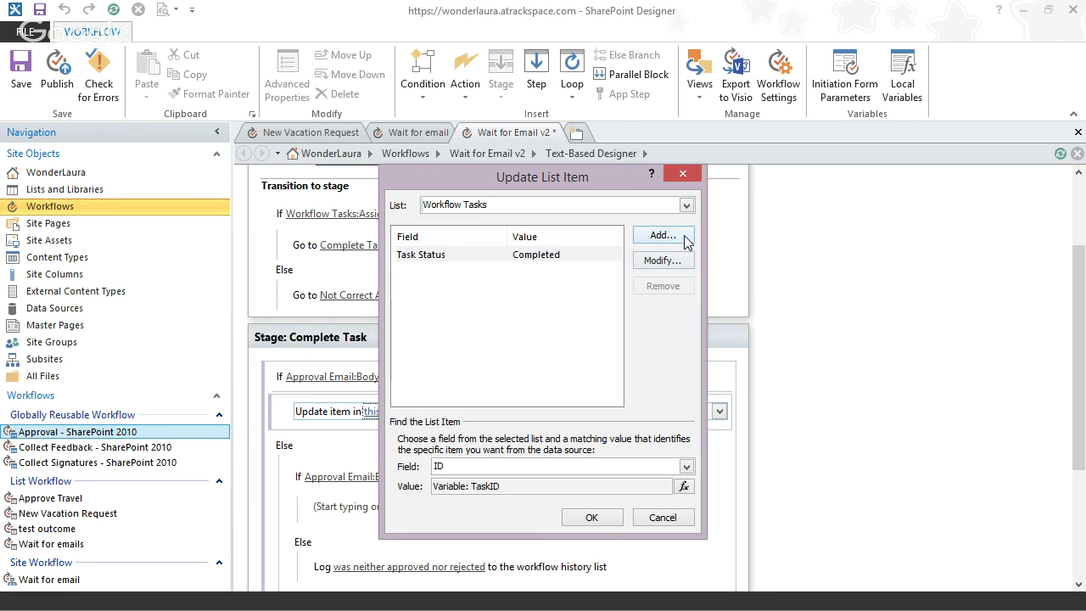
- Add Task Outcome set to Approved and confirm the Update List Item settings
click(663, 235)
click(635, 337)
scroll(629, 363, down, 5)
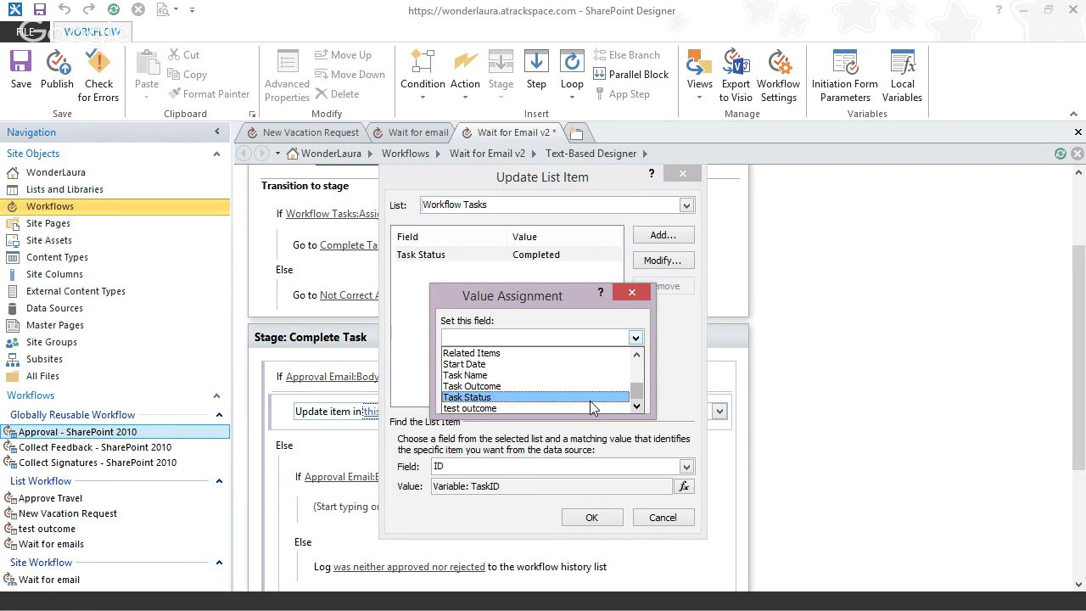
click(518, 385)
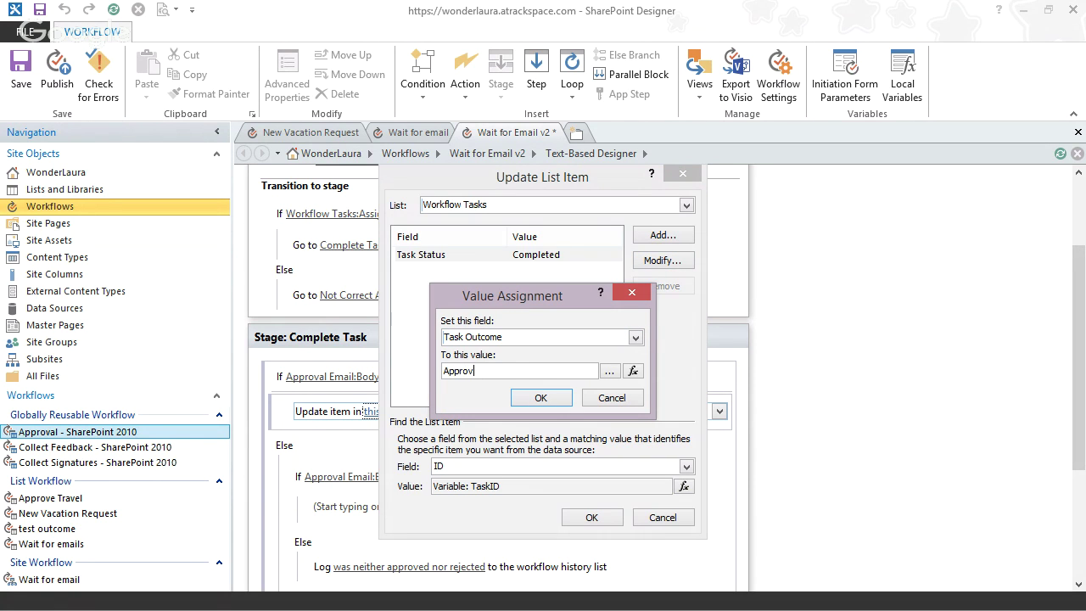
click(541, 397)
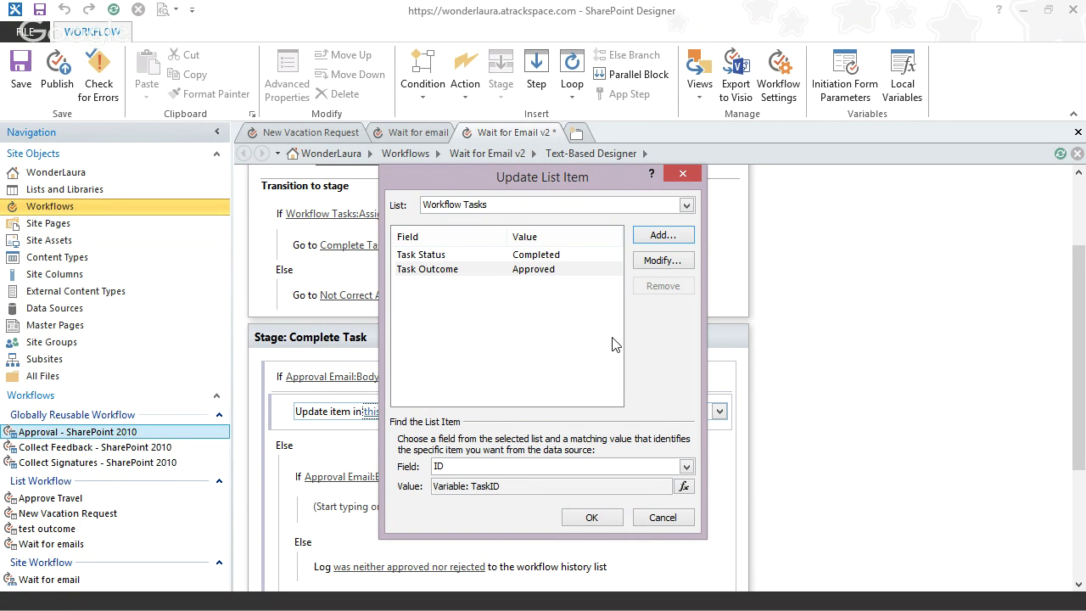
click(465, 270)
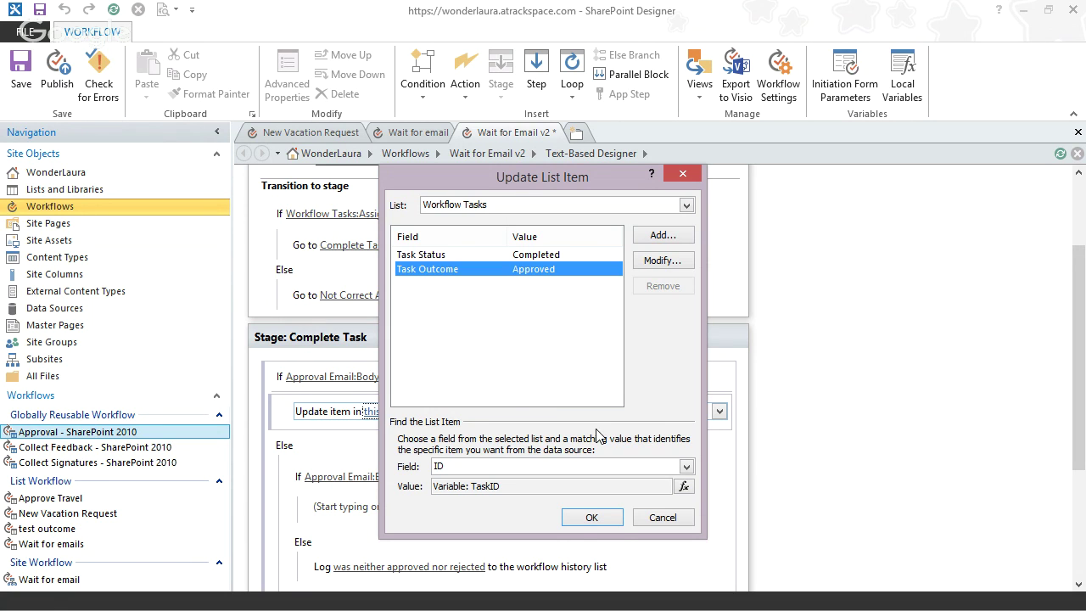
click(580, 518)
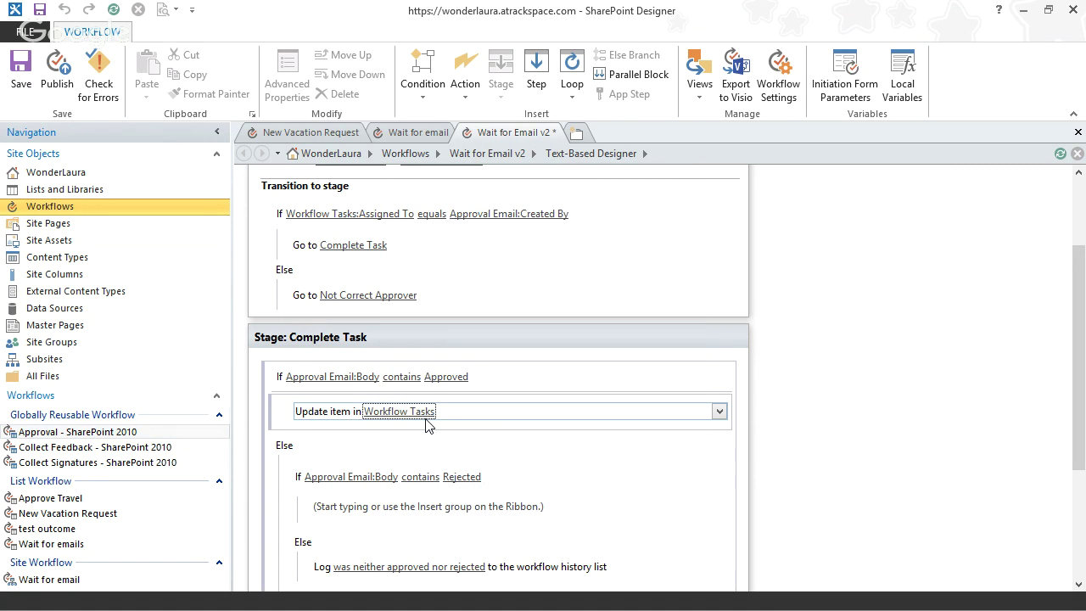
click(416, 412)
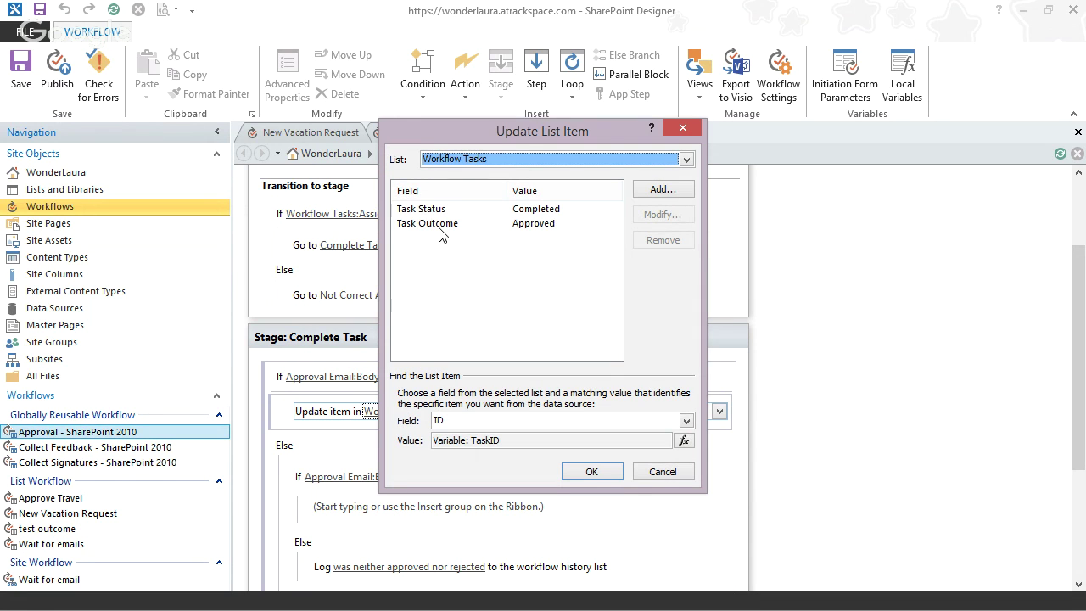
click(454, 244)
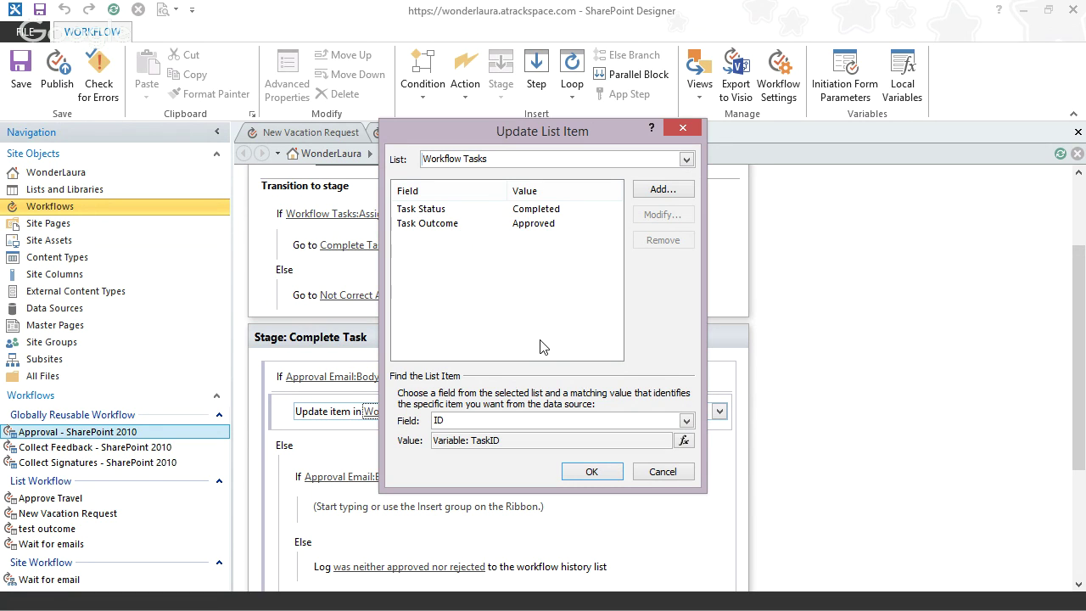
click(587, 472)
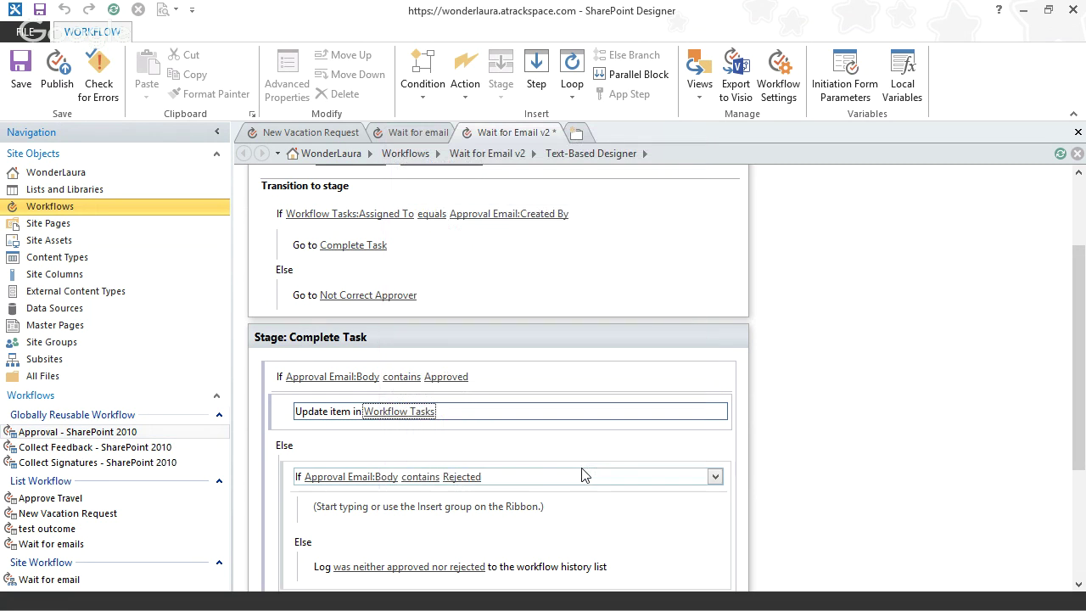
click(321, 414)
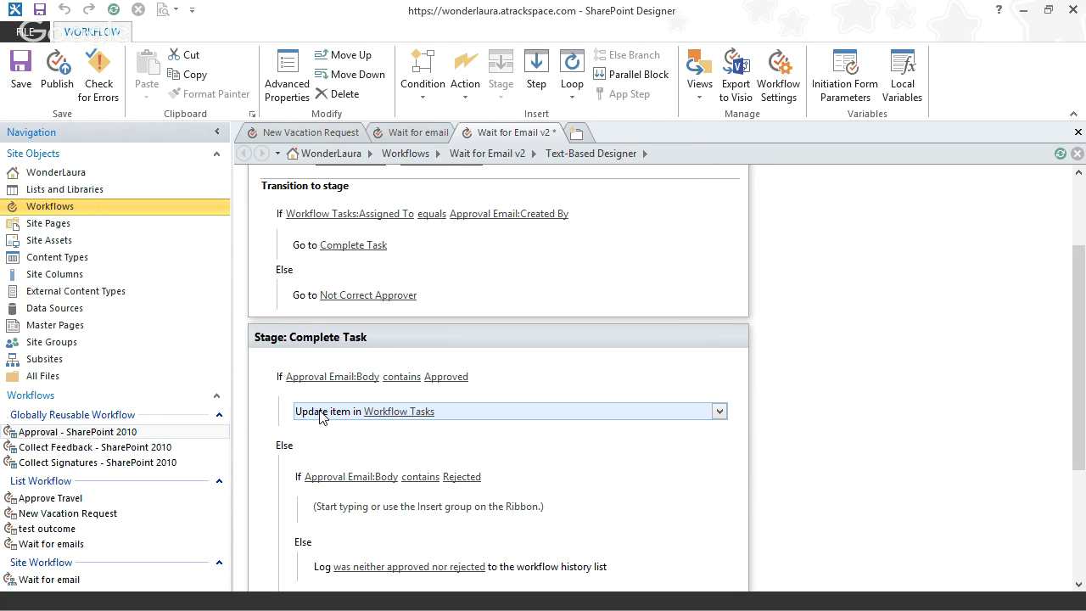
- Paste a copy of the Approved branch's Update item step into the Rejected branch
click(195, 75)
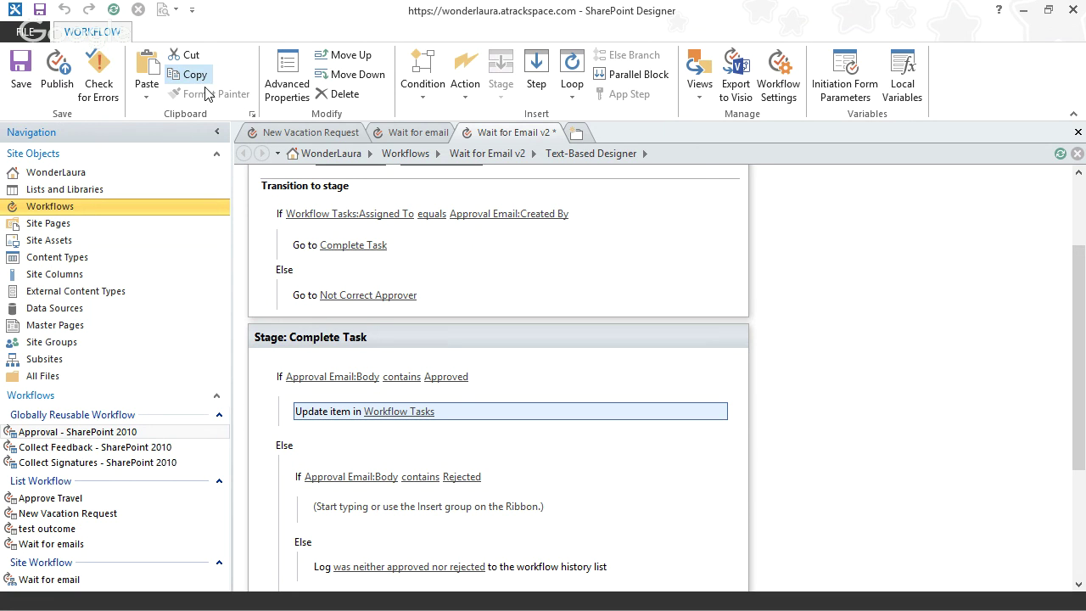
click(338, 521)
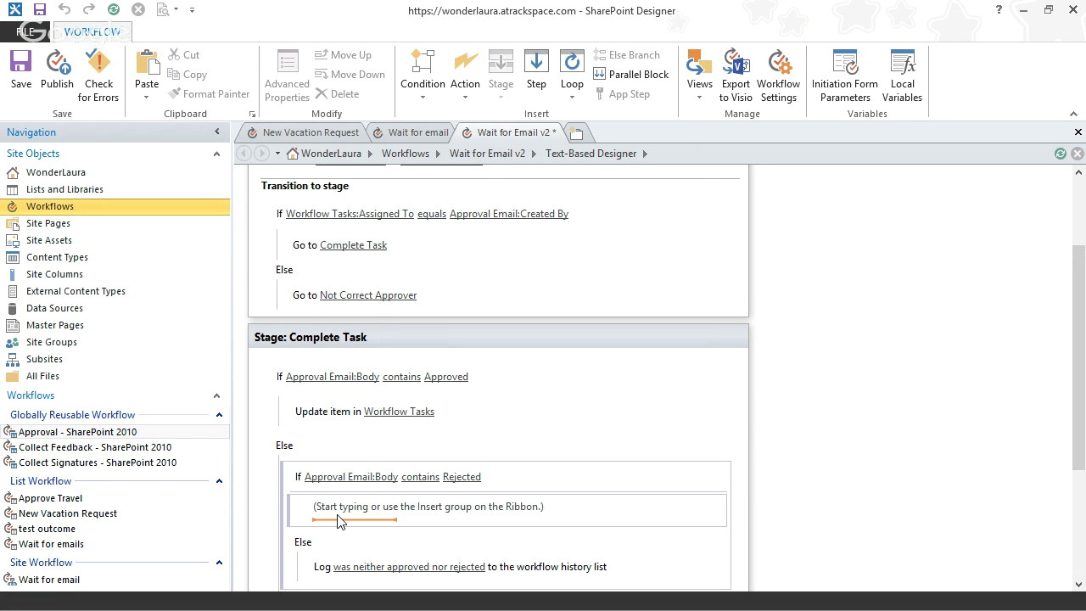
key(ctrl+v)
- Change the pasted update's Task Outcome to Rejected
click(421, 513)
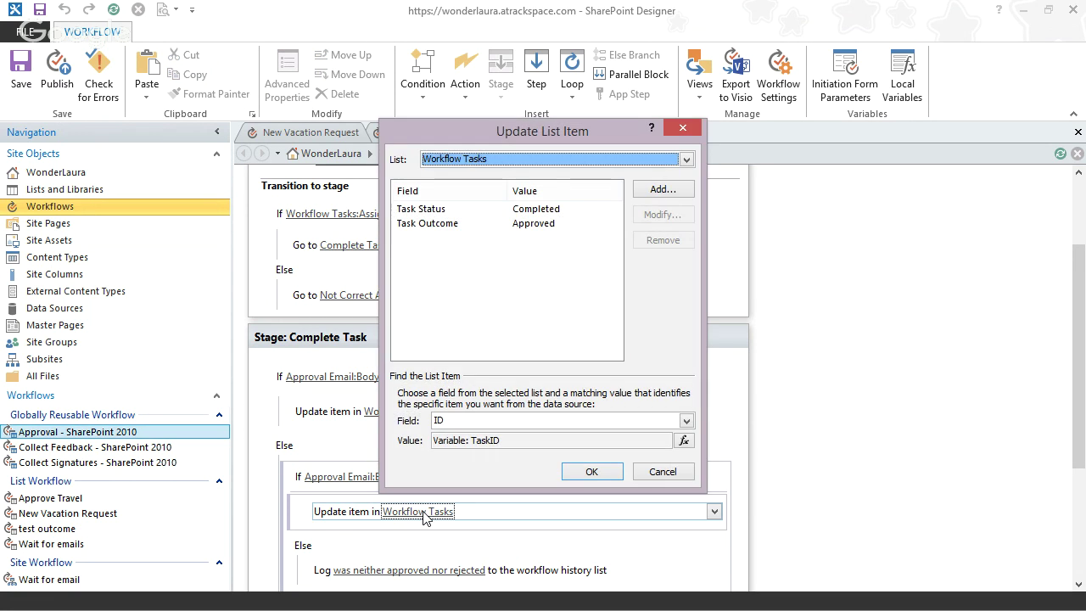
click(518, 223)
click(647, 217)
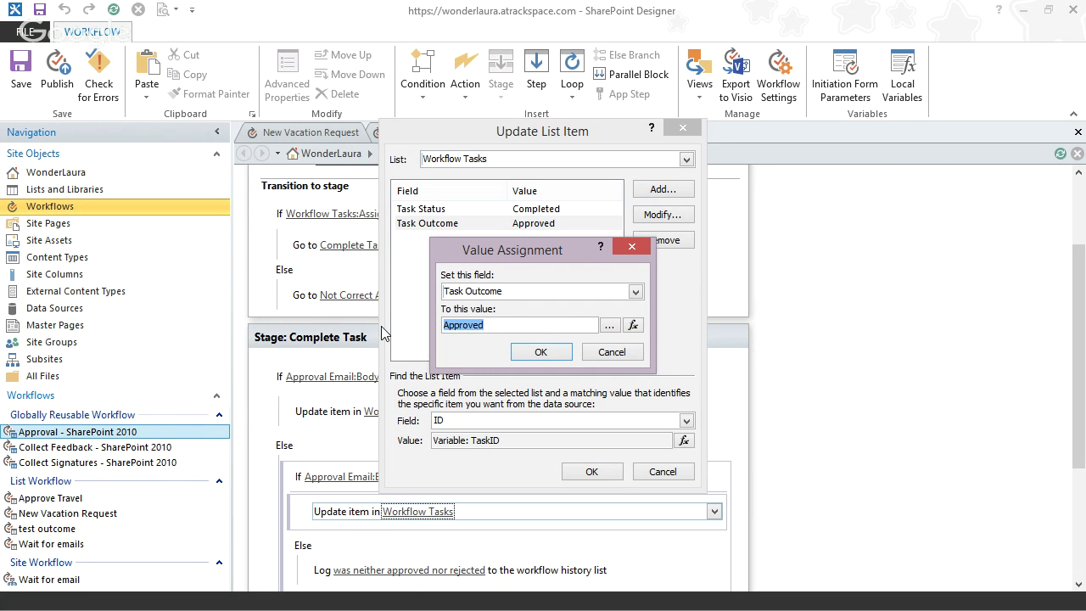
text(Rejected)
click(531, 353)
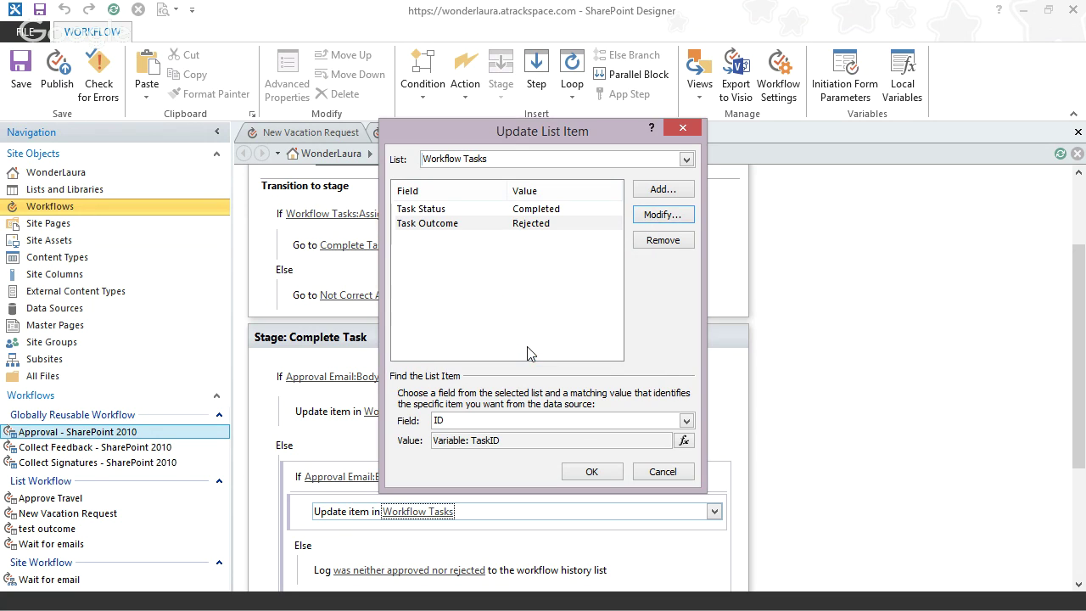
click(591, 473)
click(332, 429)
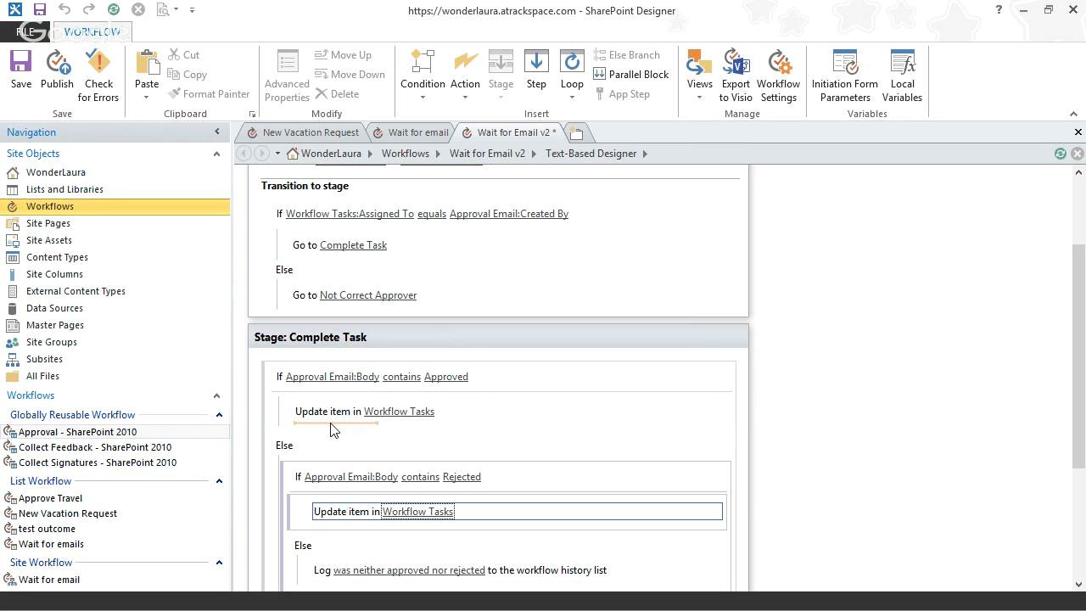
click(332, 428)
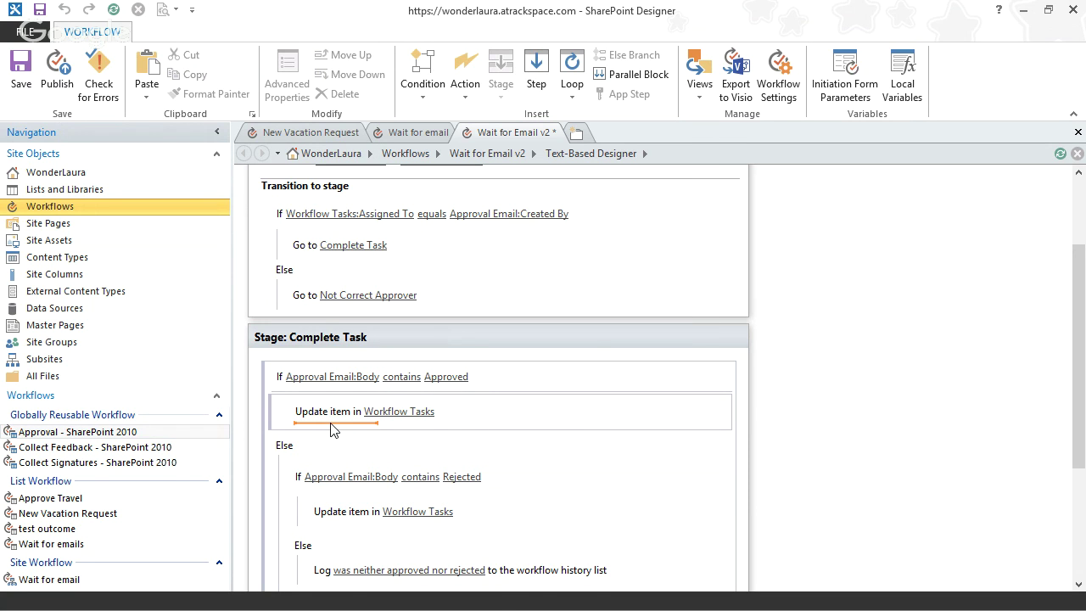
- Log 'it was approved' to the workflow history after the Approved update
text(log)
key(Return)
key(Return)
text(it)
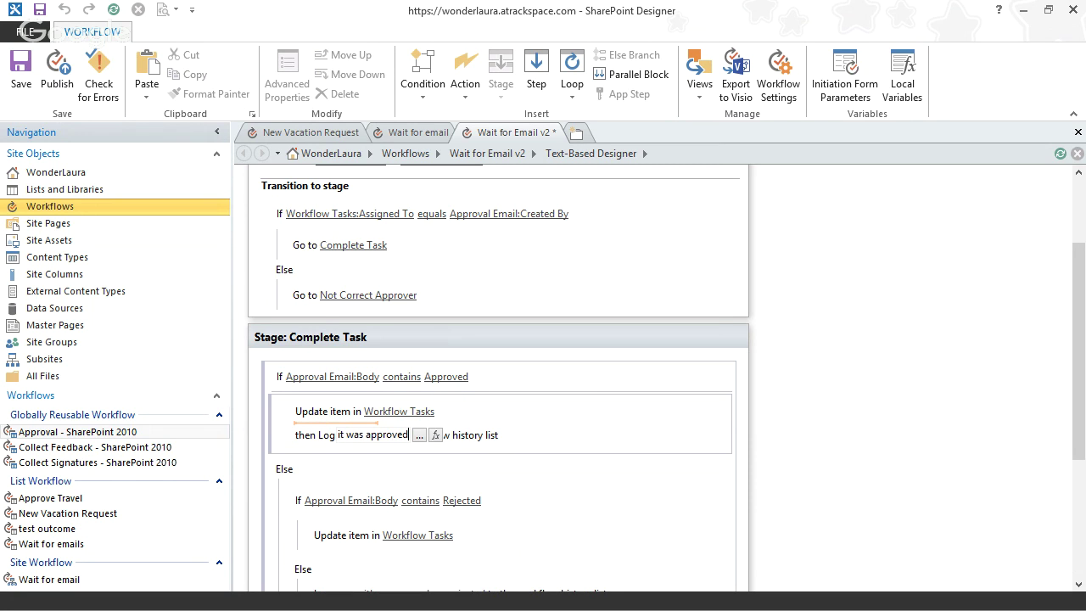
text( was approved)
key(Return)
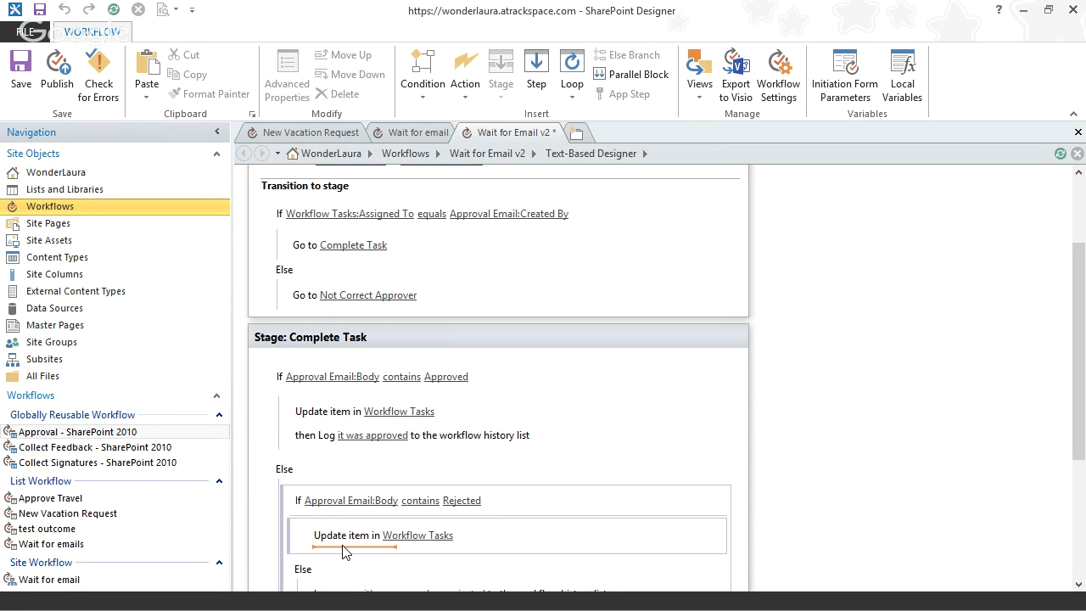
- Log 'it was rejected' to the workflow history after the Rejected update
click(344, 549)
text(log)
key(Return)
key(Return)
text(it was re)
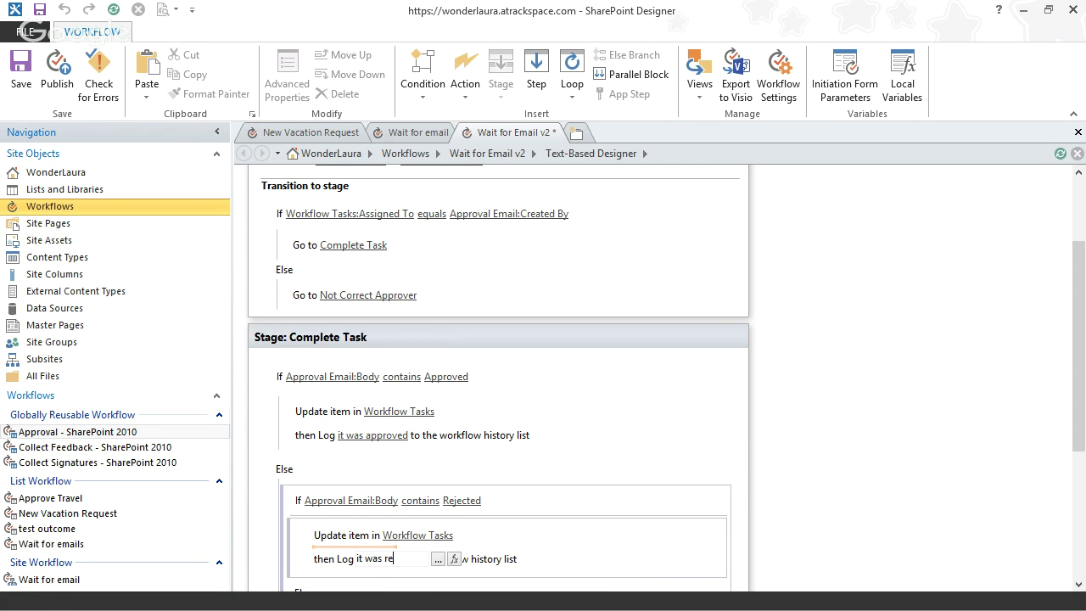
text(jected)
key(Return)
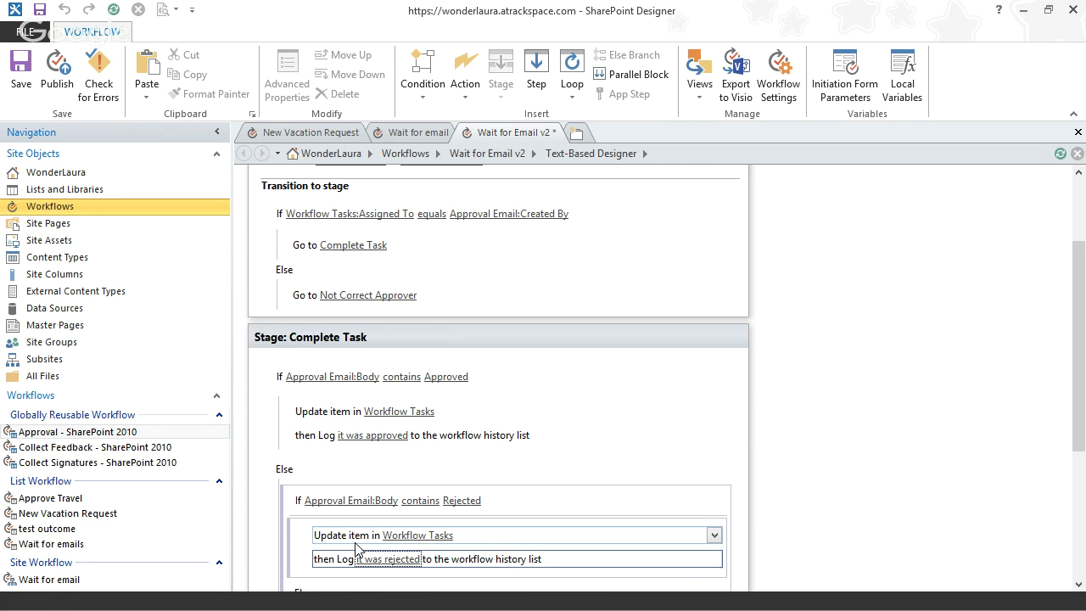
drag(1075, 256, 1077, 217)
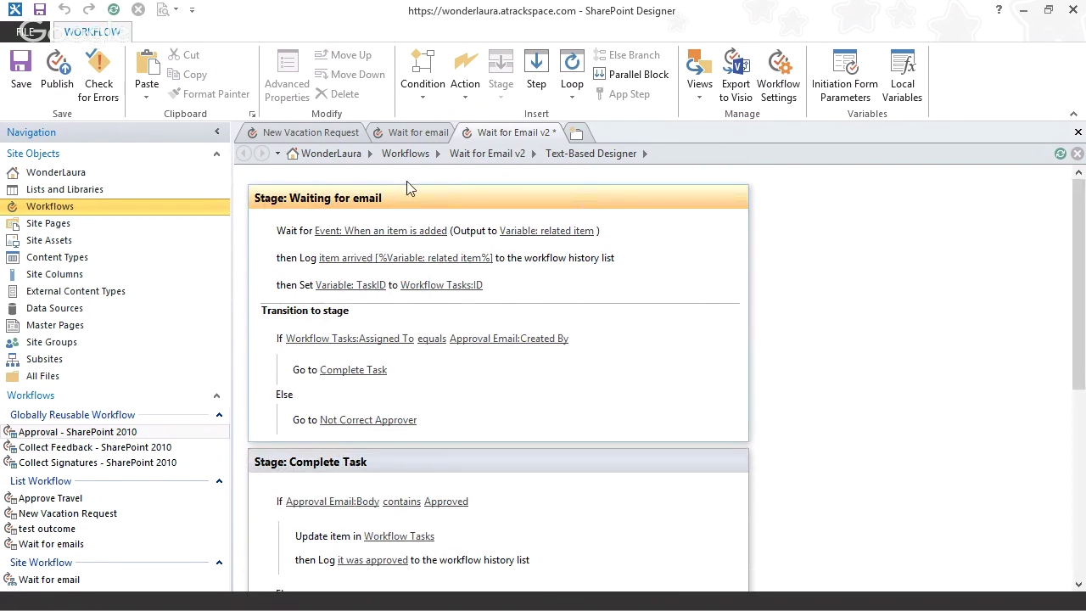
- Publish Wait for Email v2, glance at the old Wait for email workflow, then return to the browser
click(53, 72)
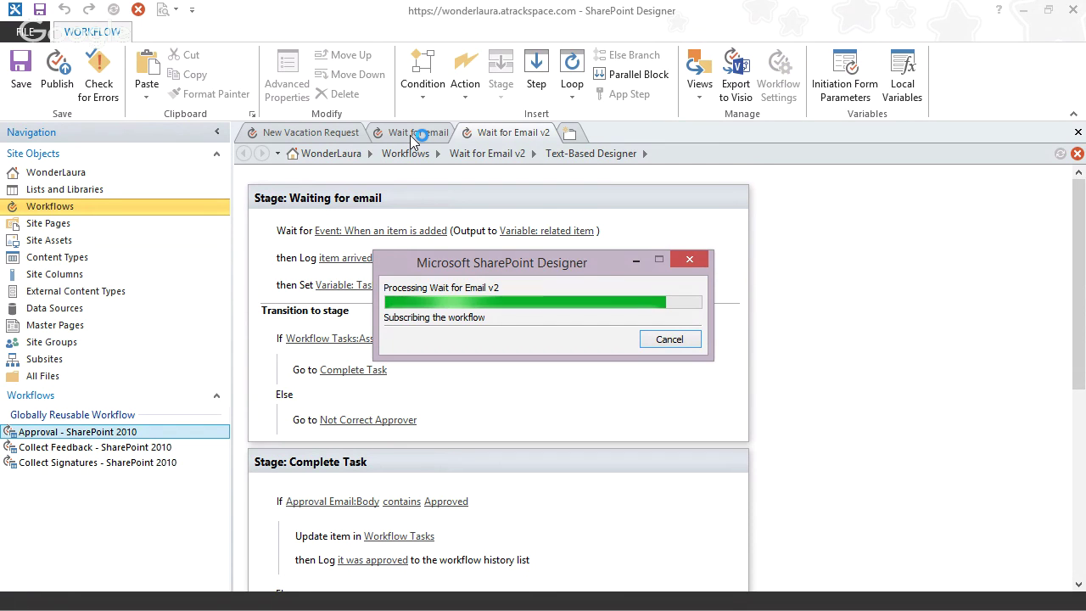
click(410, 135)
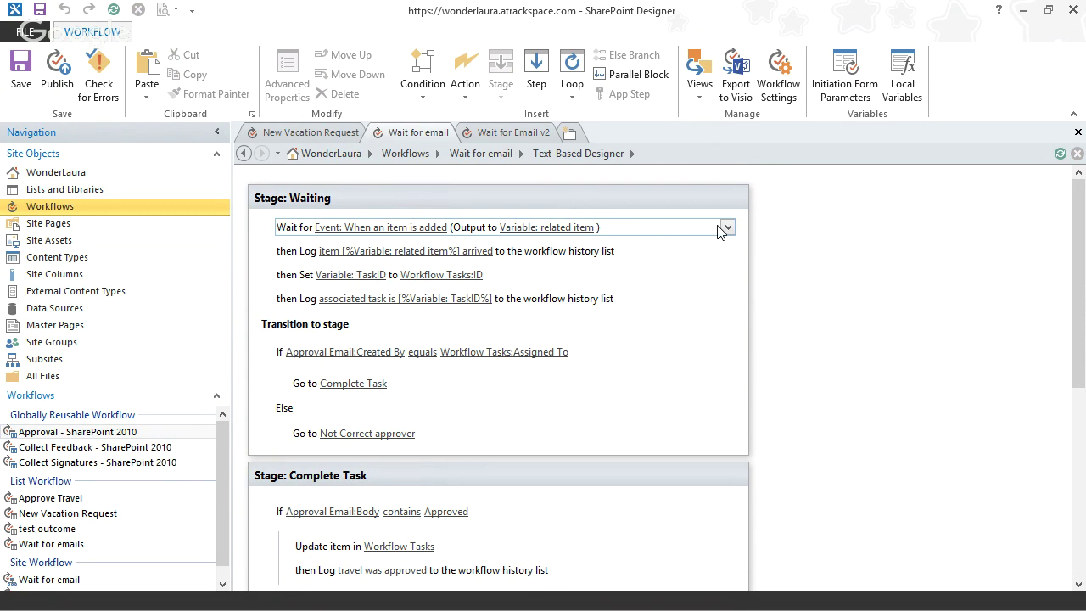
click(727, 226)
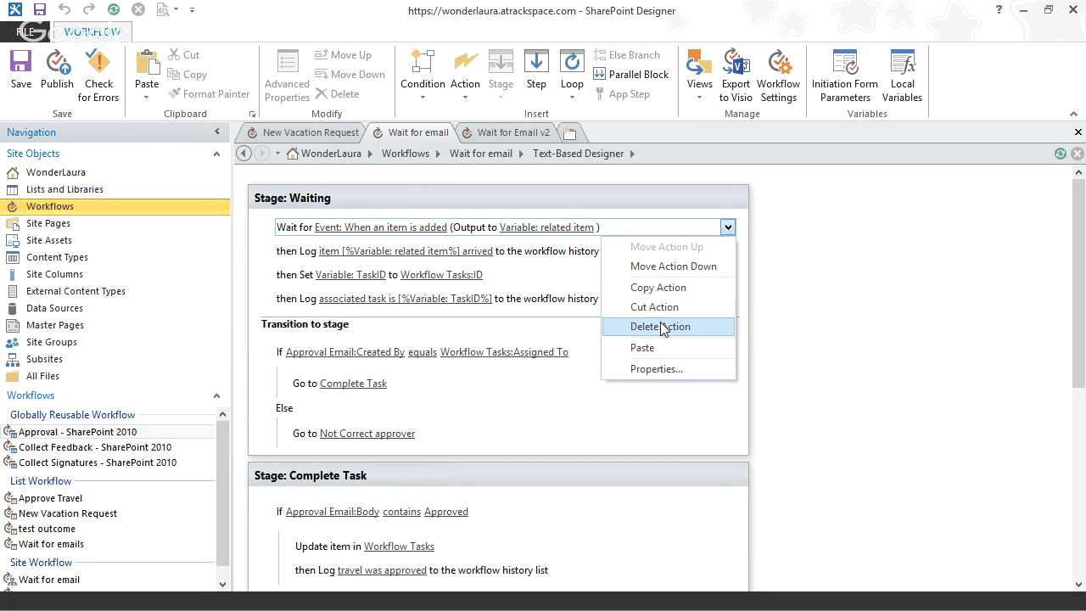
click(796, 259)
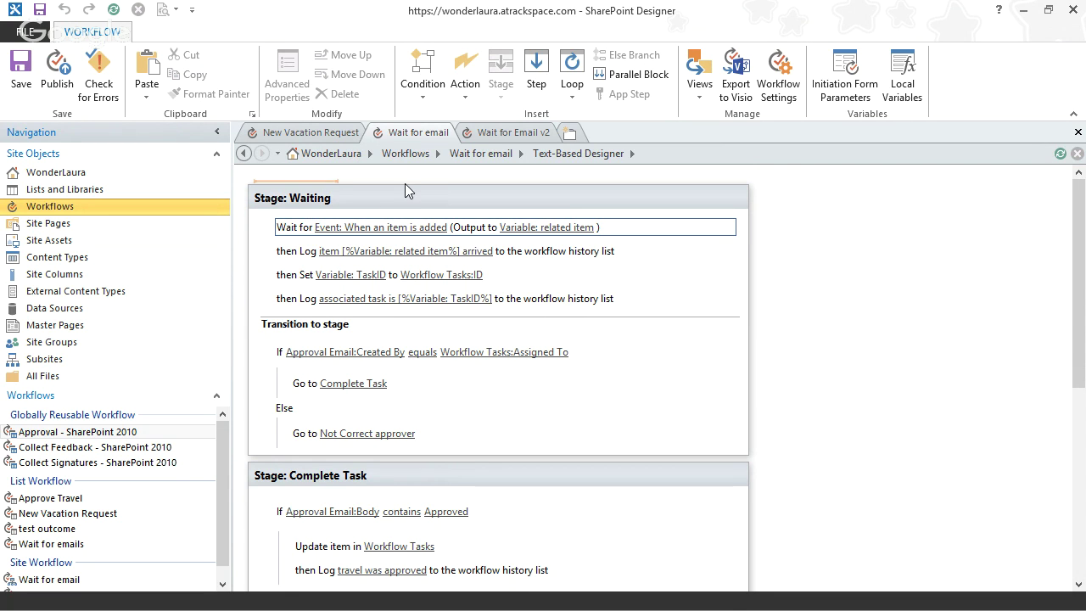
click(490, 133)
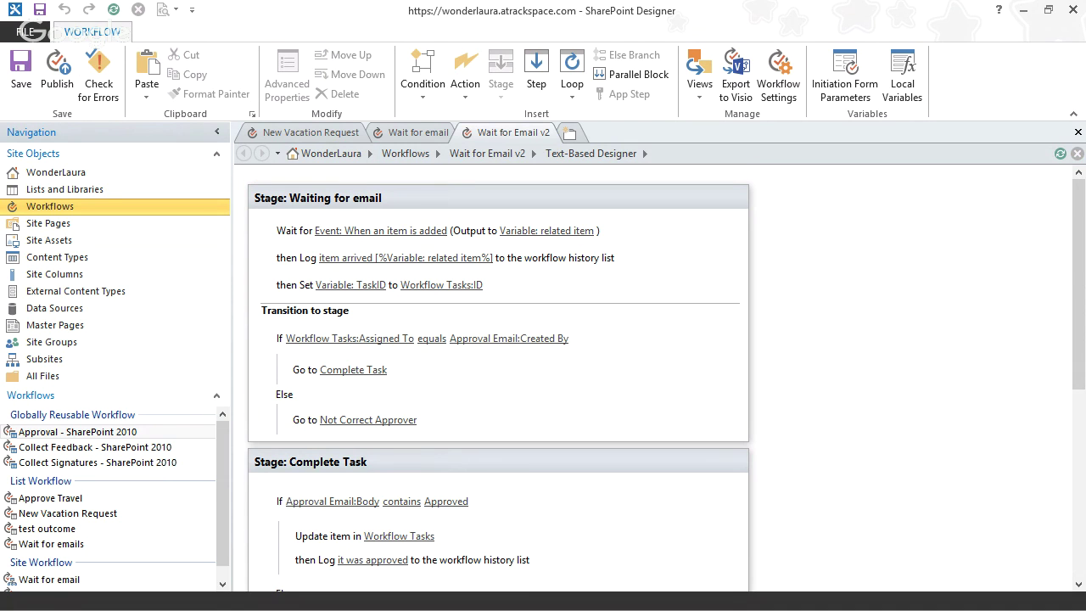
key(alt+Tab)
key(alt+Tab)
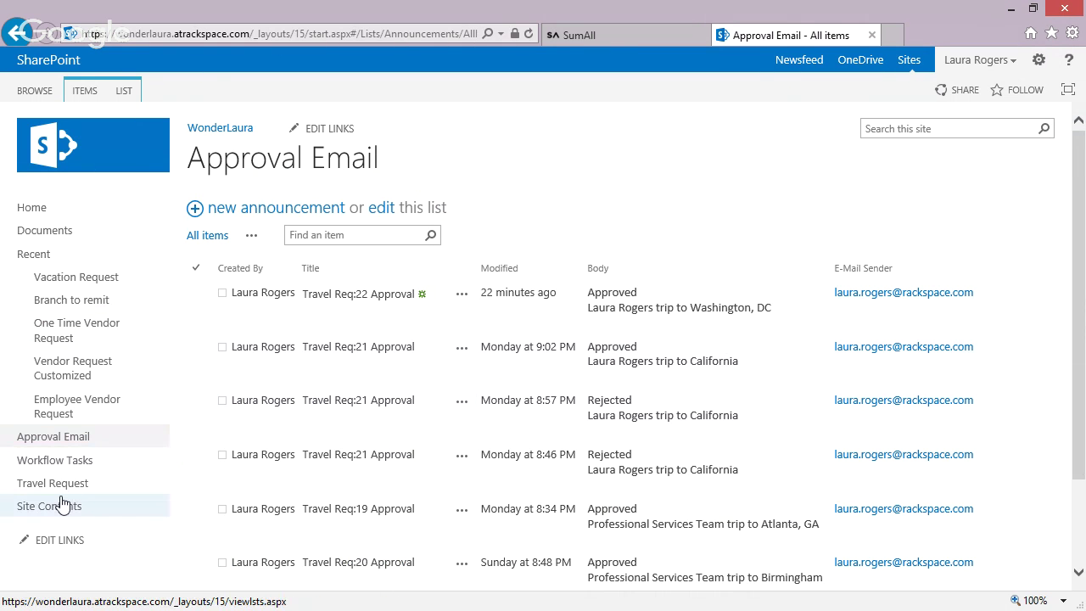
- End the running Wait for email site workflow and start Wait for Email v2
click(62, 504)
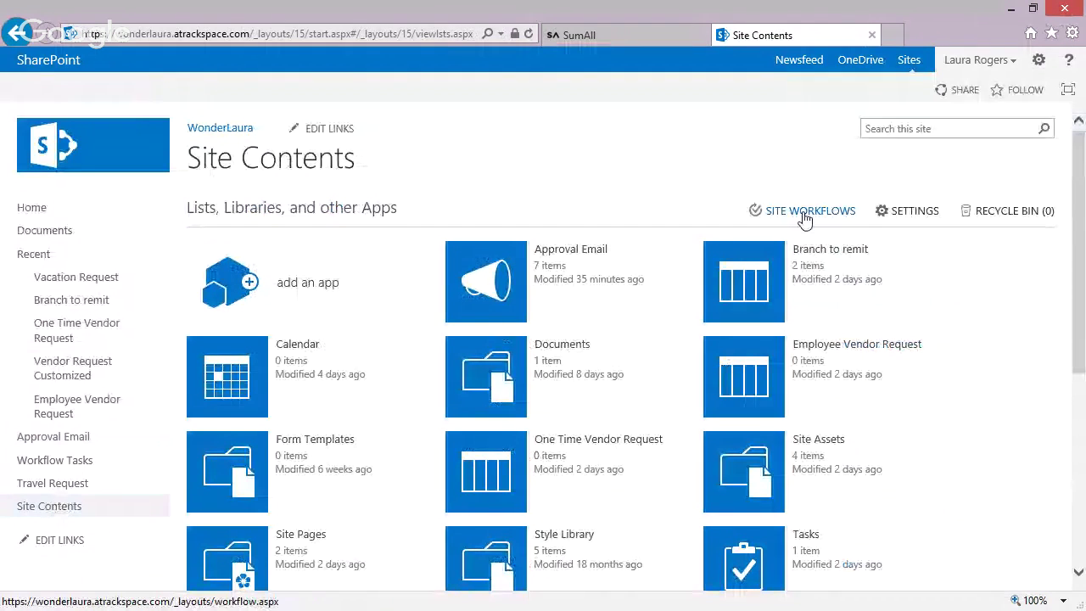
click(819, 212)
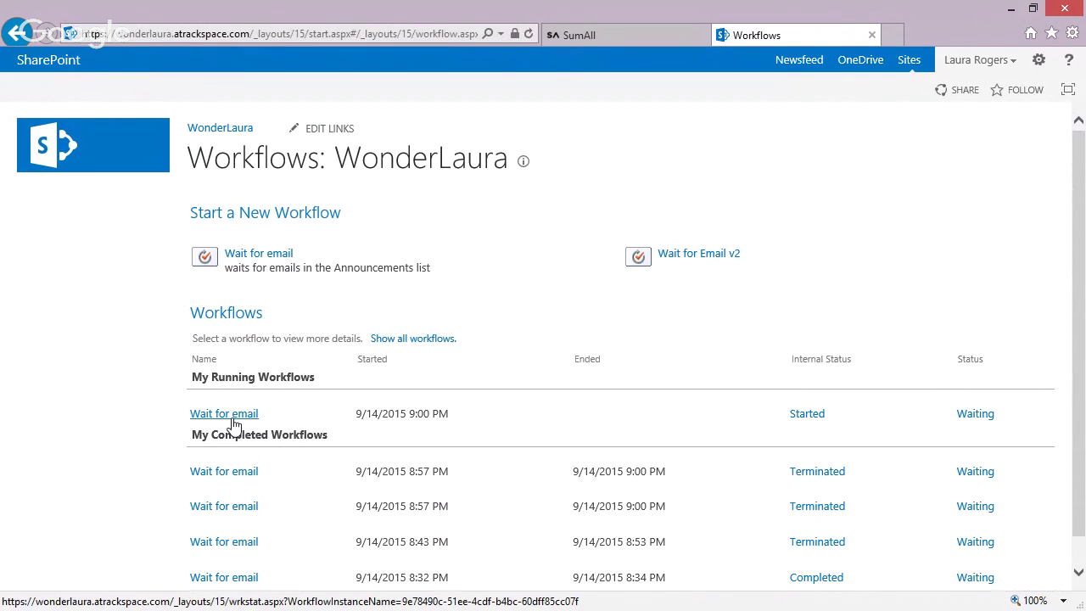
click(976, 418)
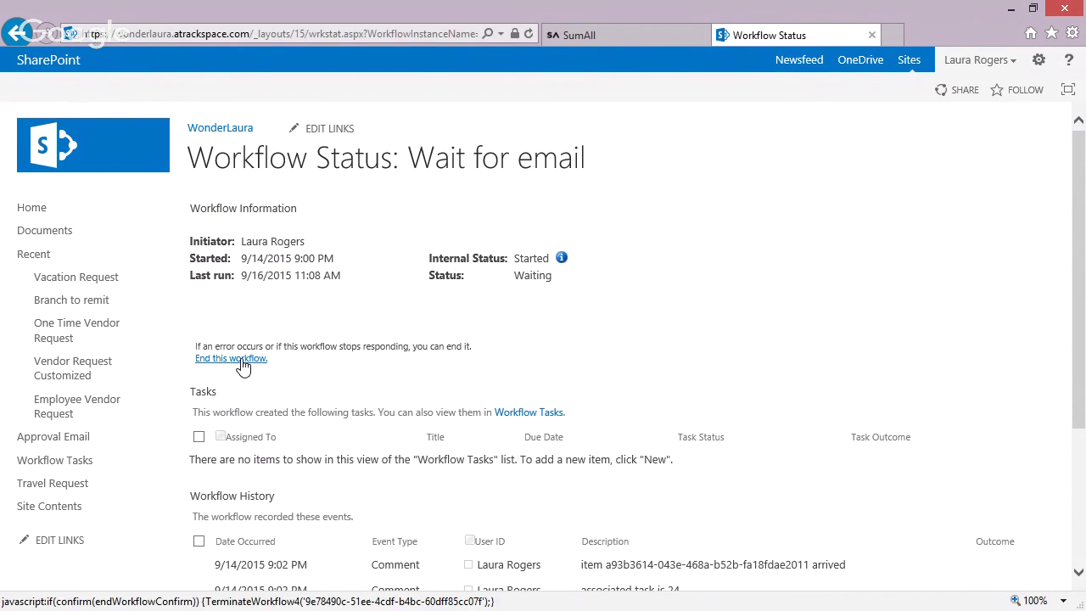
click(244, 360)
click(543, 377)
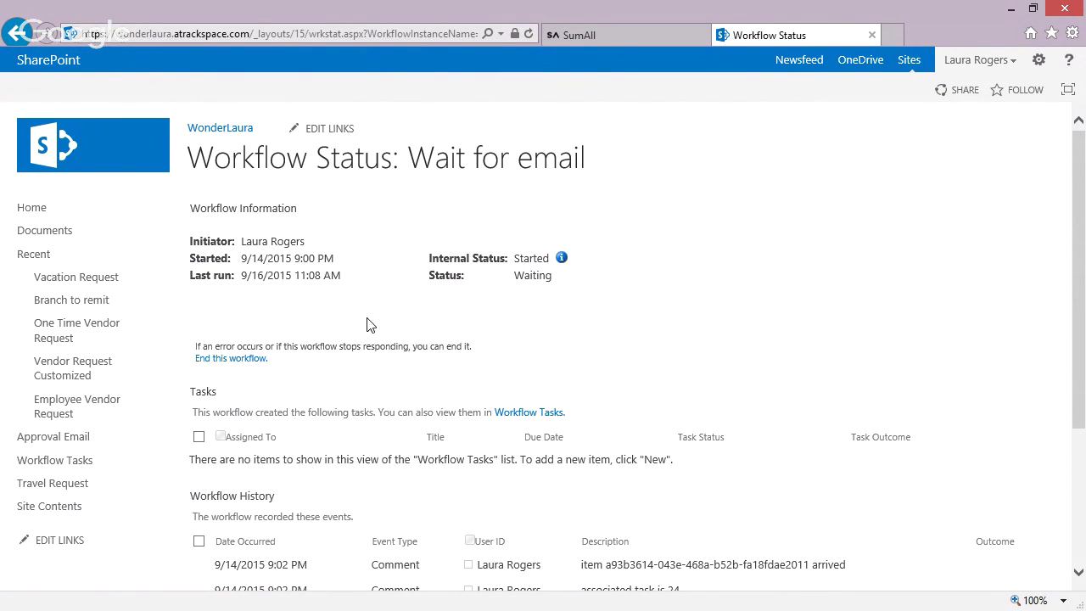
click(63, 509)
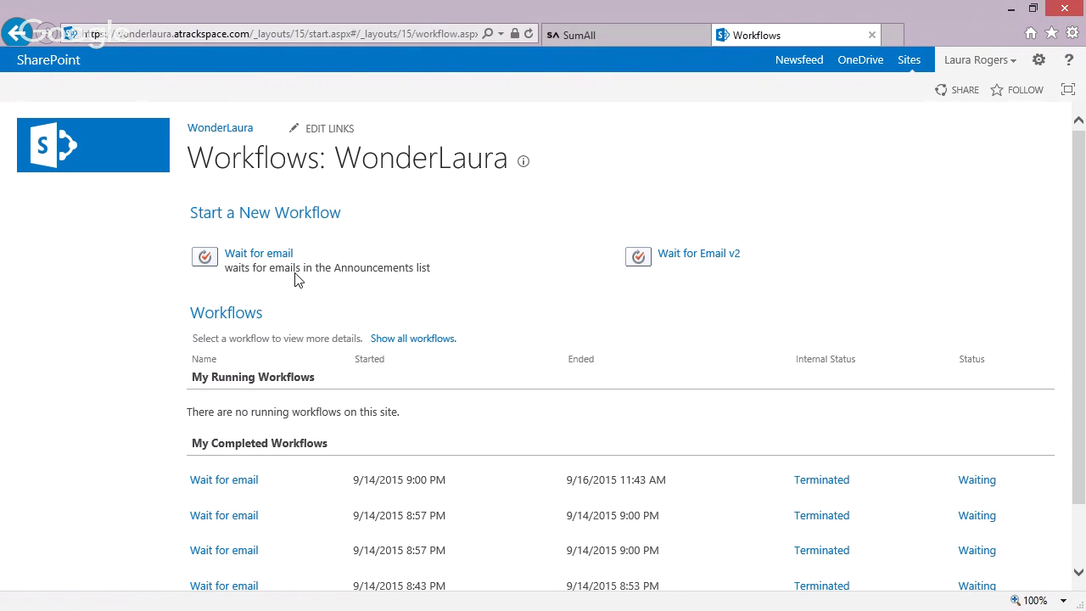
click(701, 255)
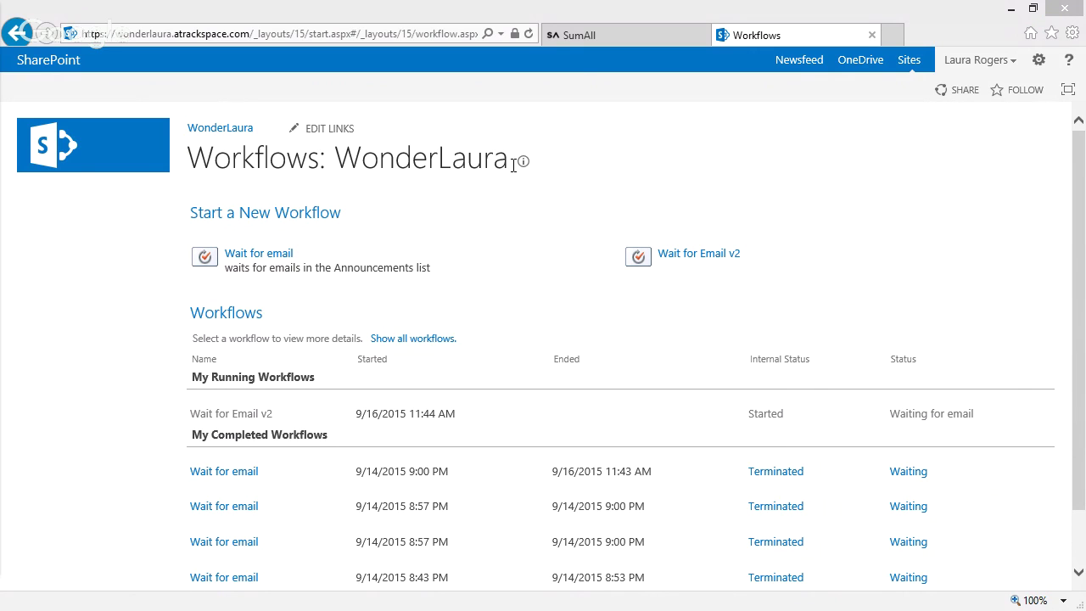
- Create a PTO vacation request running from 10/1 to 10/3
click(218, 131)
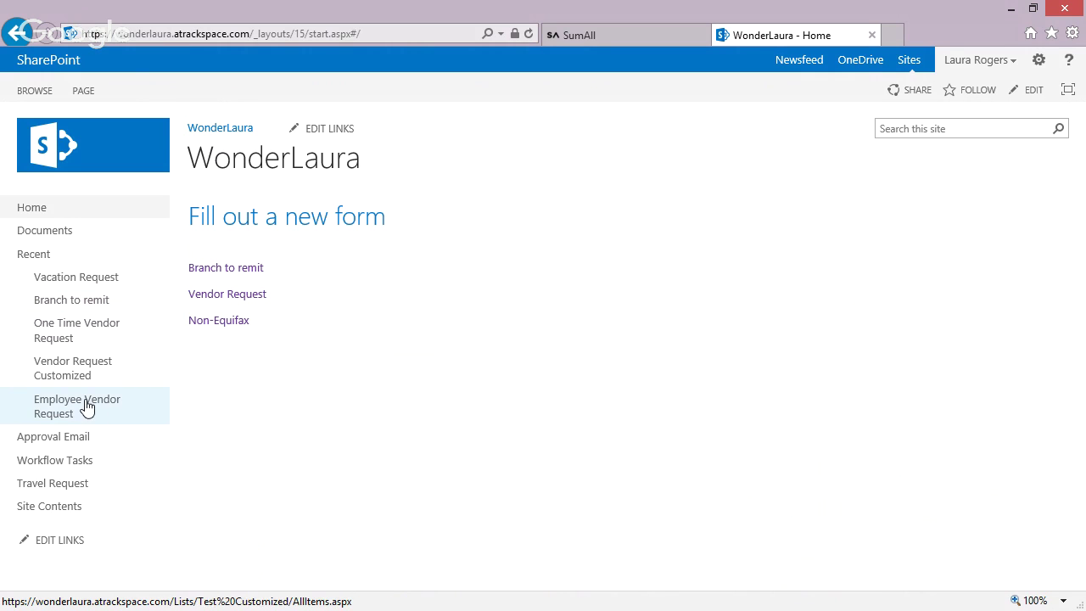
click(73, 277)
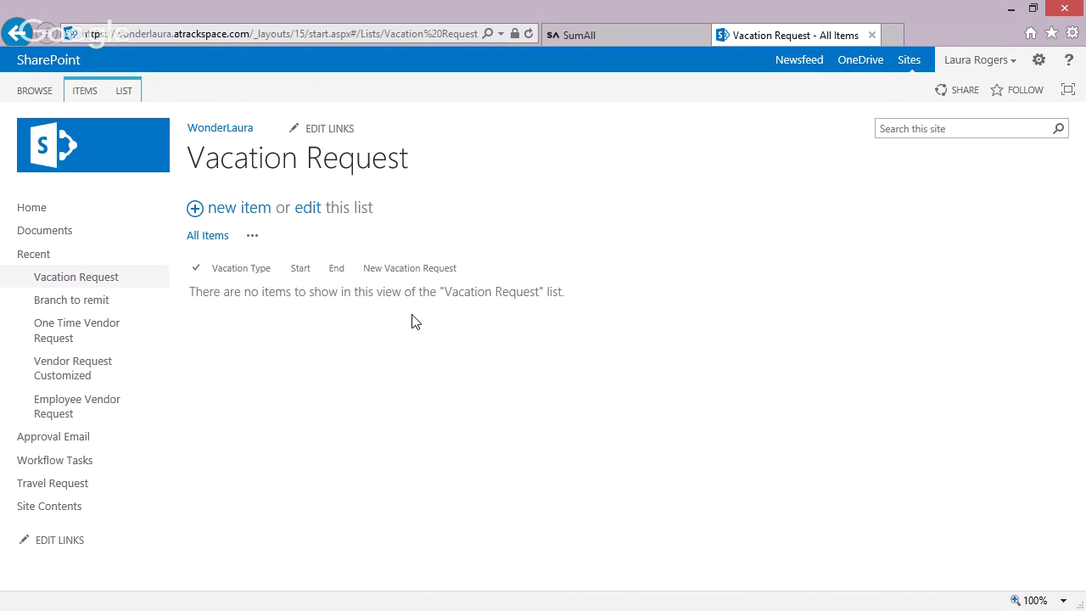
click(254, 219)
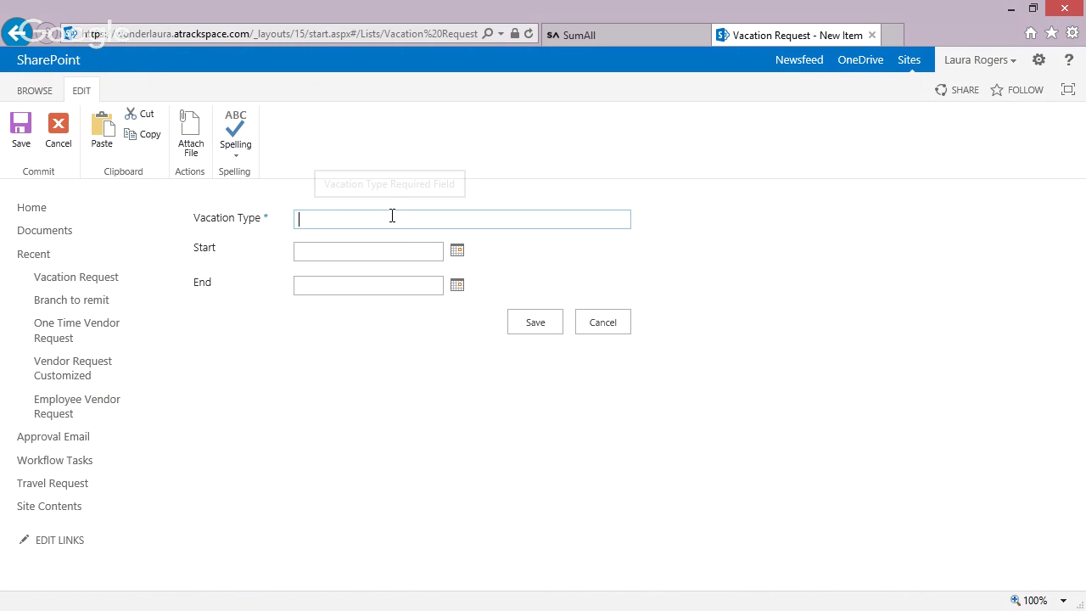
text(PTO)
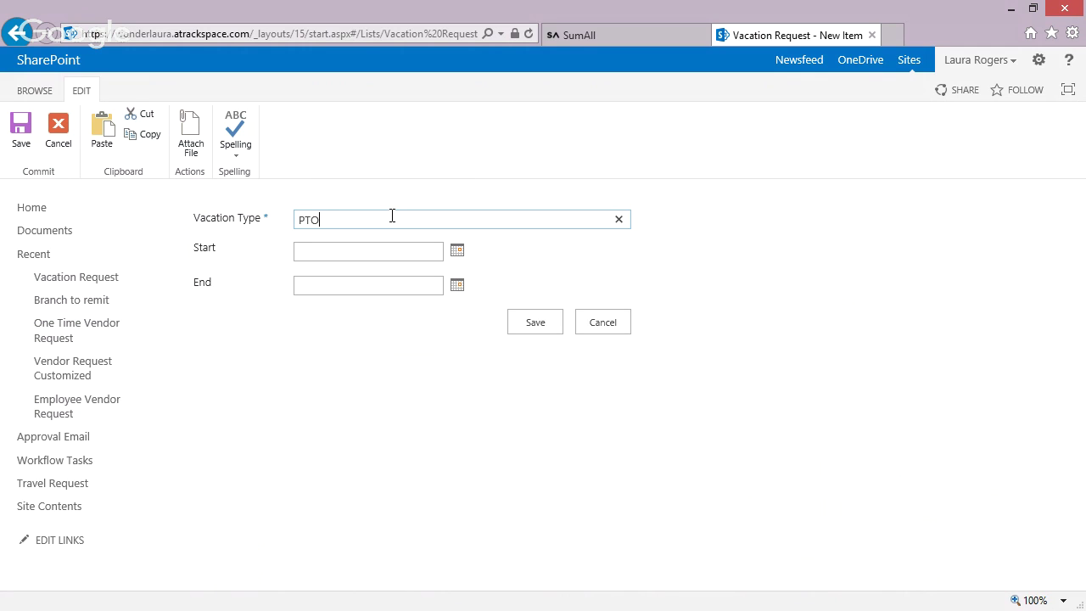
click(401, 252)
key(Tab)
key(Tab)
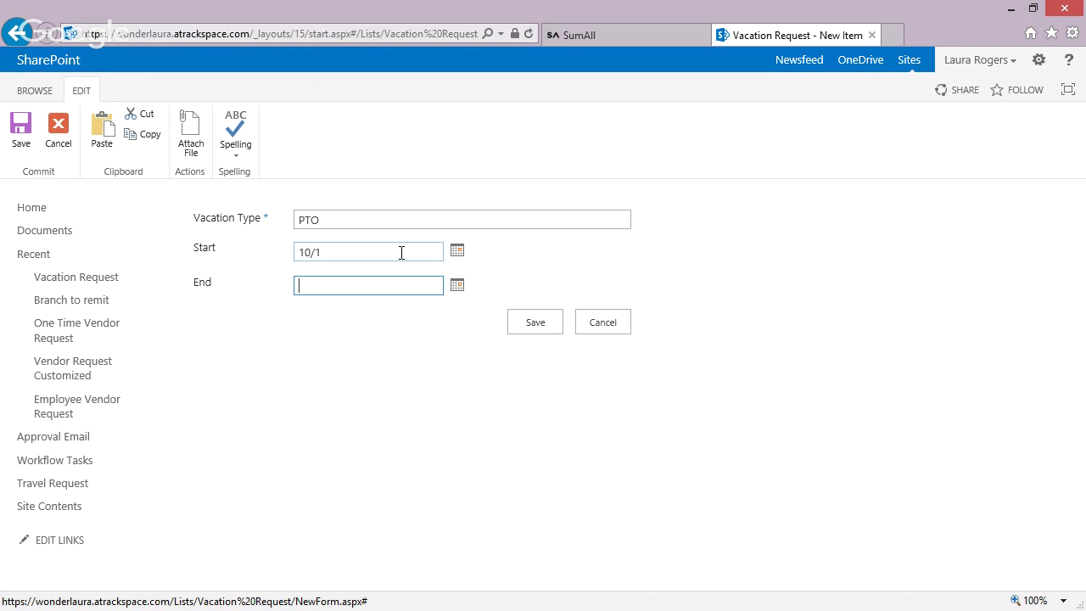
key(Tab)
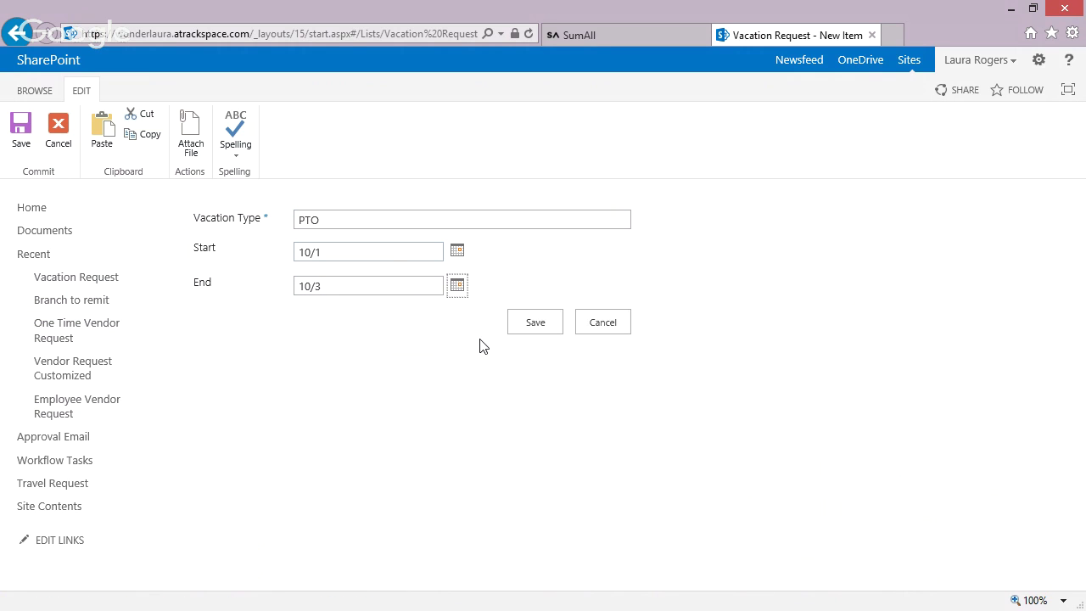
click(519, 330)
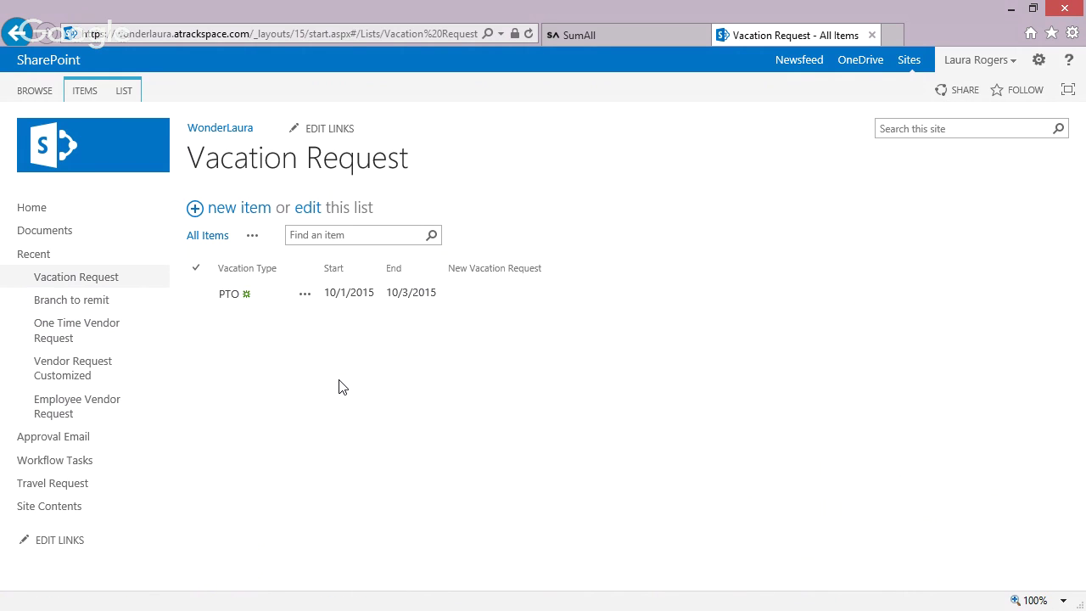
- Reload the Vacation Request list and open the new request's workflow status at Stage 1
click(433, 31)
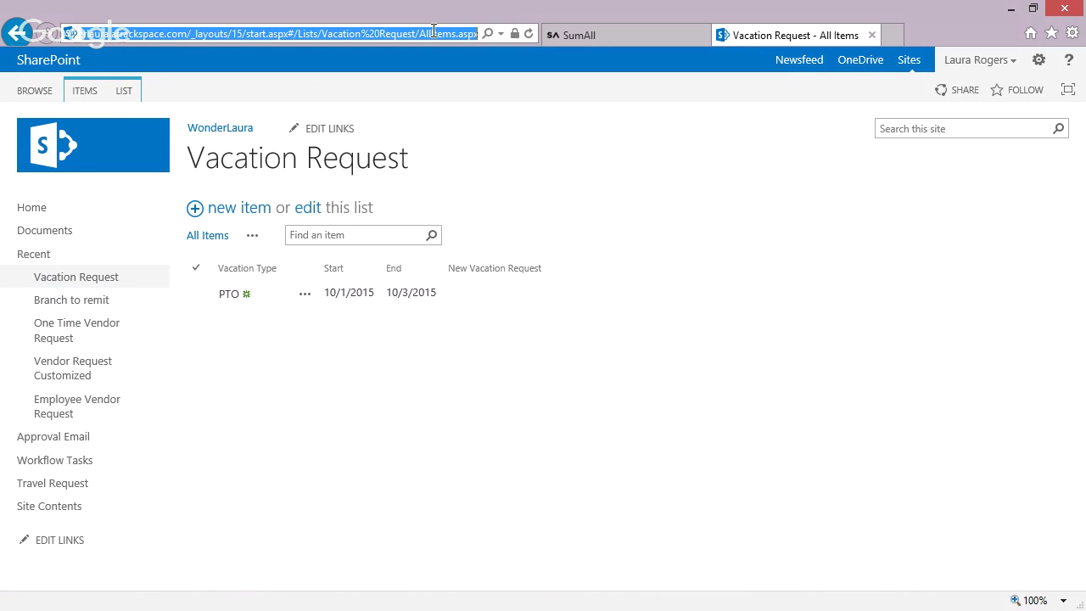
click(528, 33)
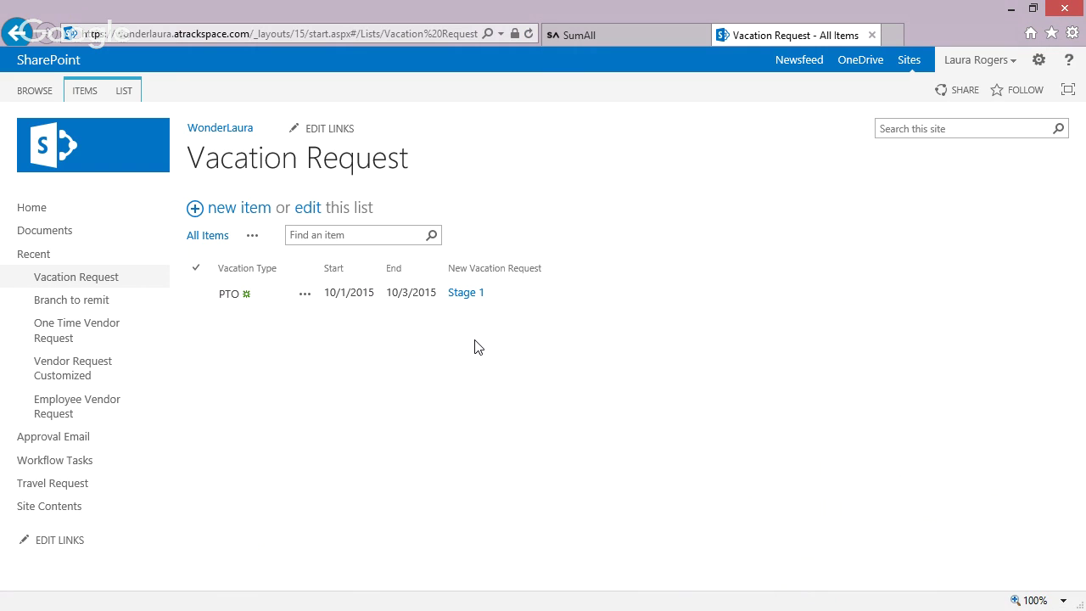
click(473, 294)
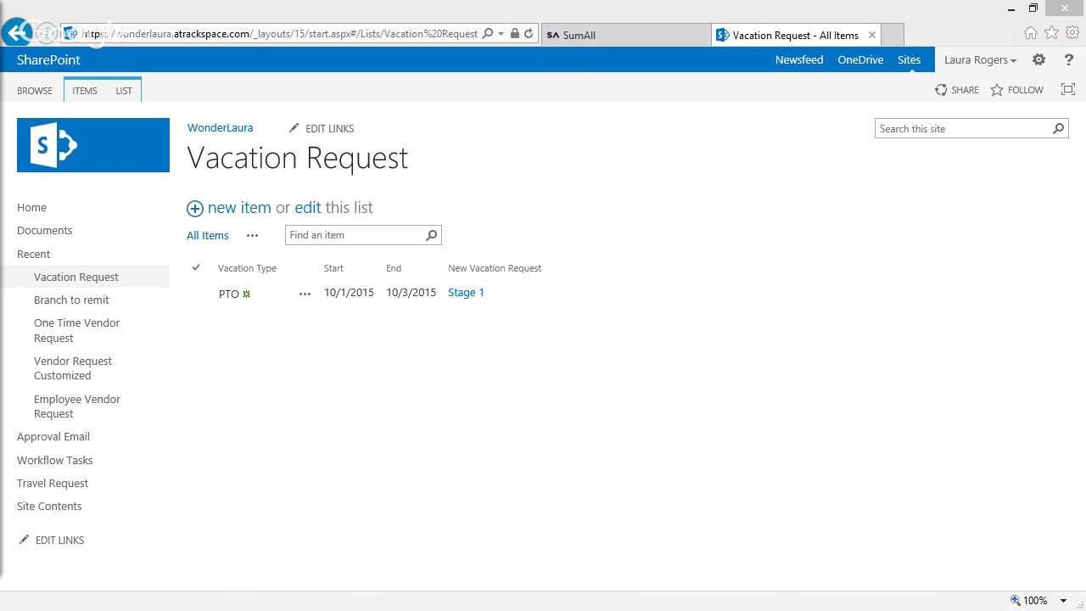
drag(0, 17, 503, 23)
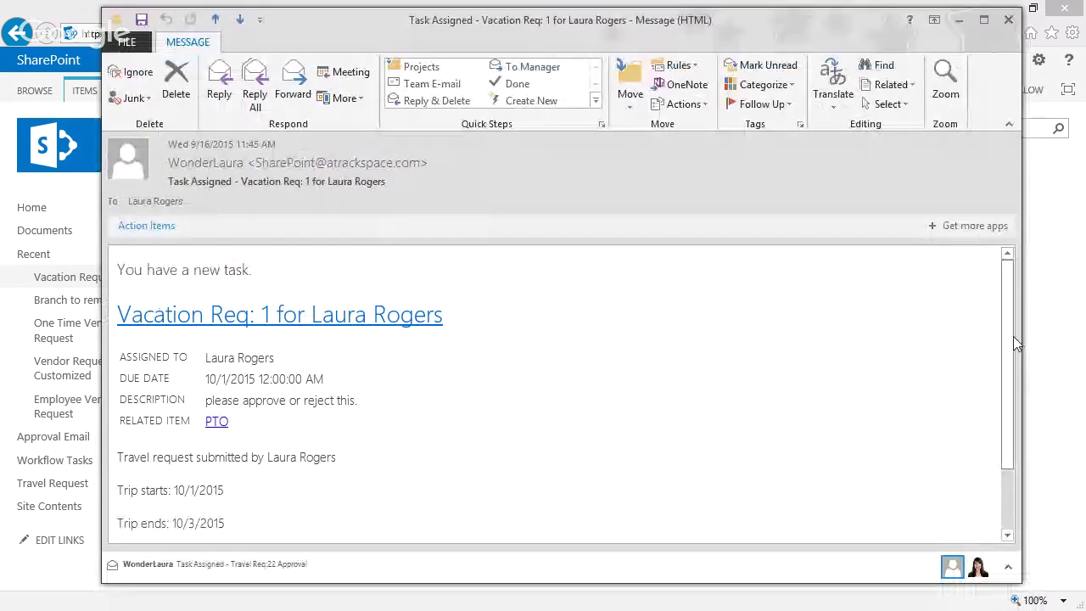
- Send the pre-filled Approved reply from the Task Assigned email, then close the email
scroll(581, 458, down, 1)
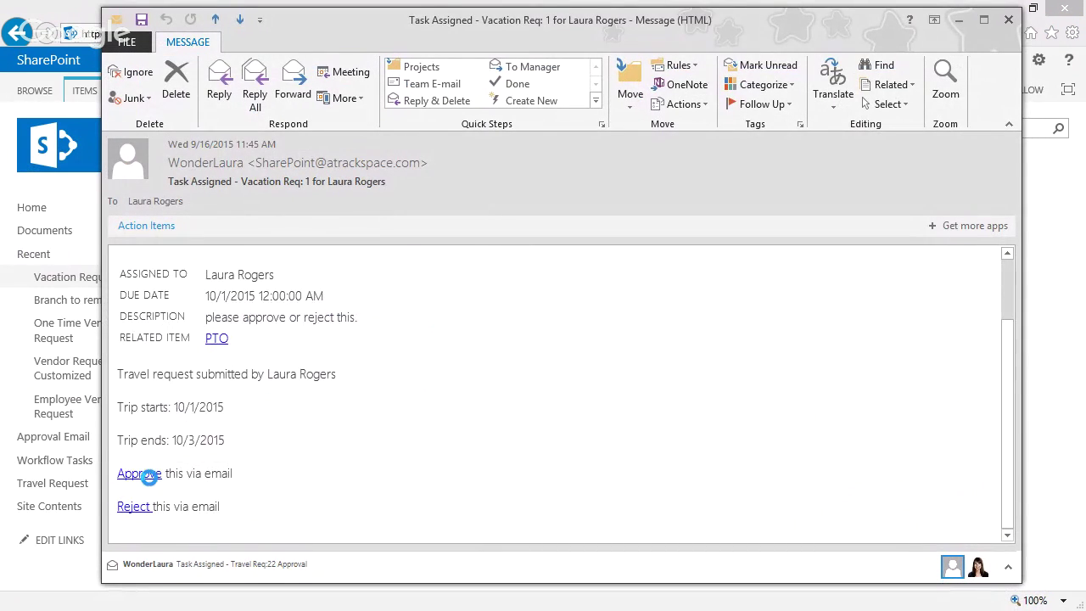
click(151, 477)
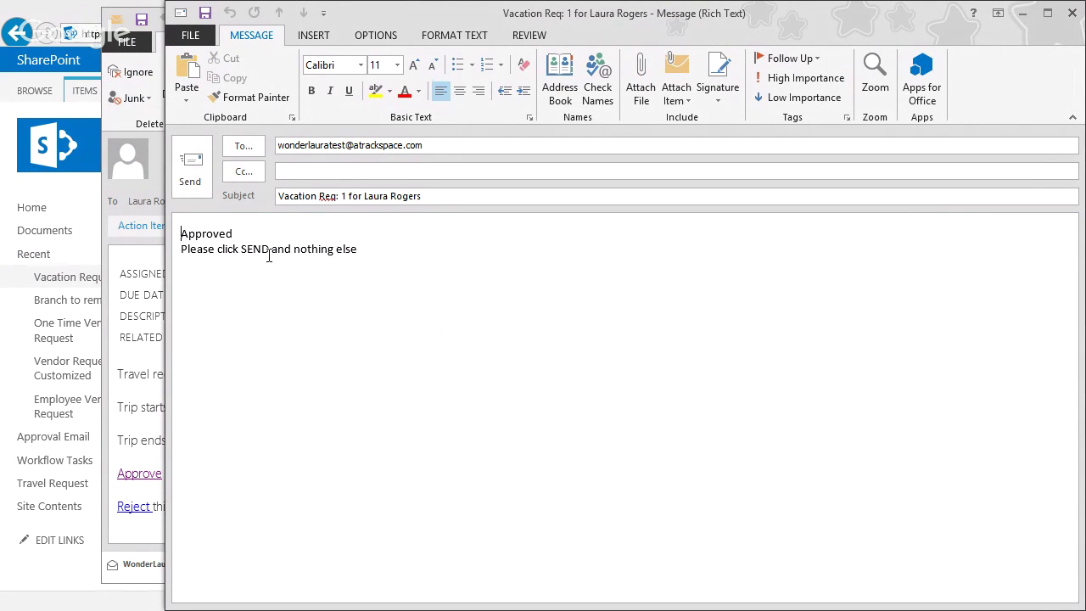
click(195, 173)
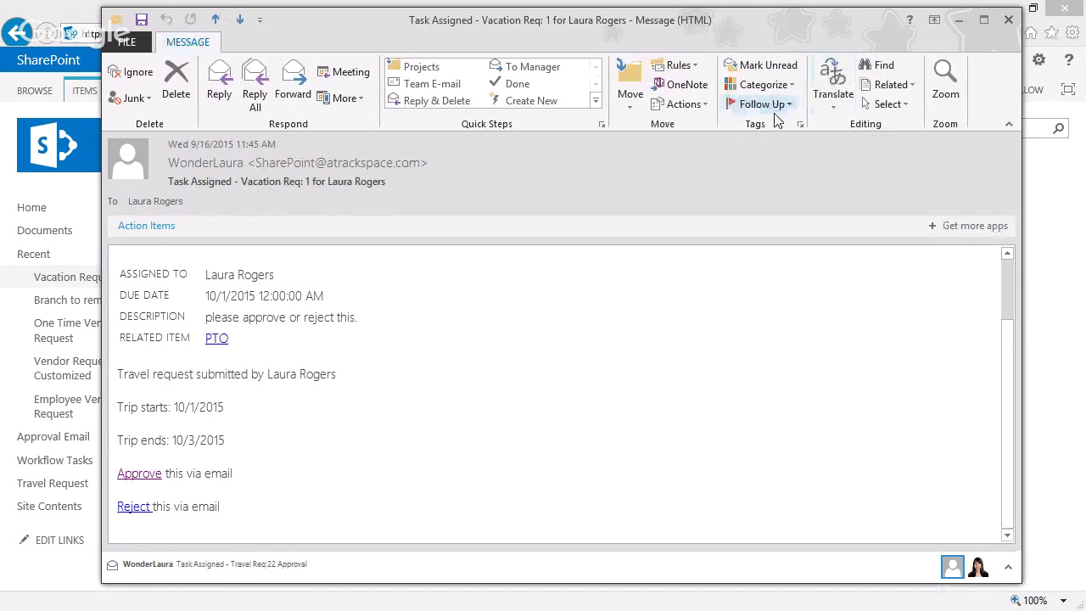
click(1008, 20)
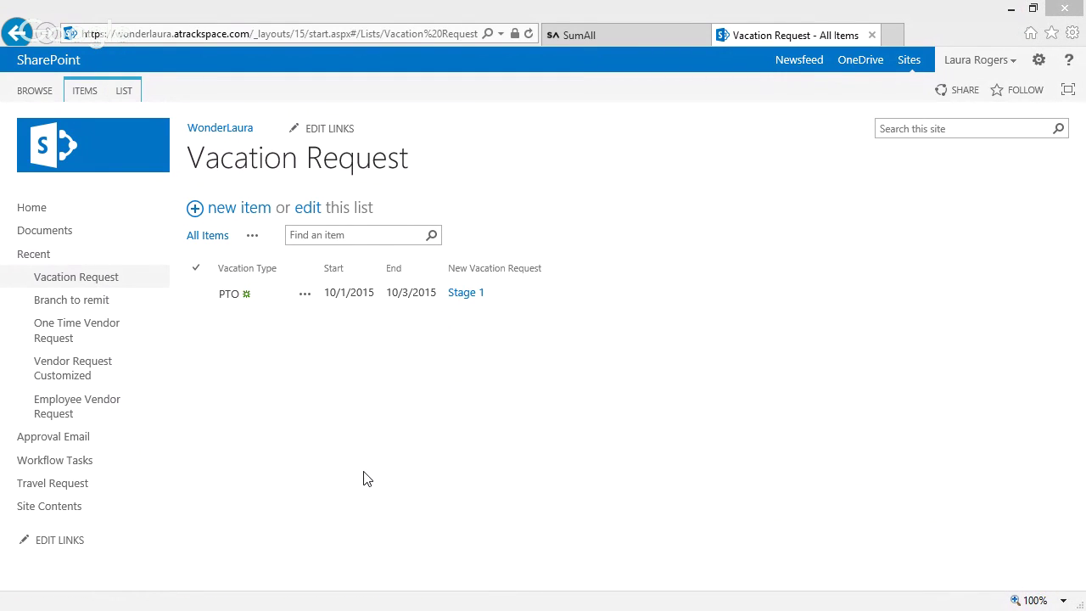
- Open and refresh the Approval Email list to find the Approved reply
click(73, 438)
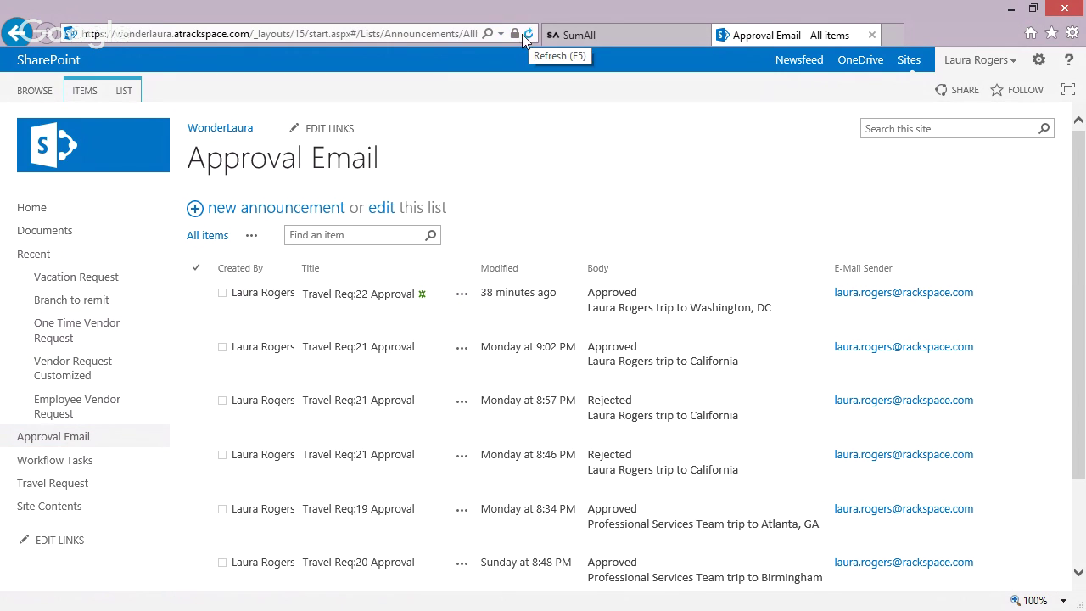
click(38, 438)
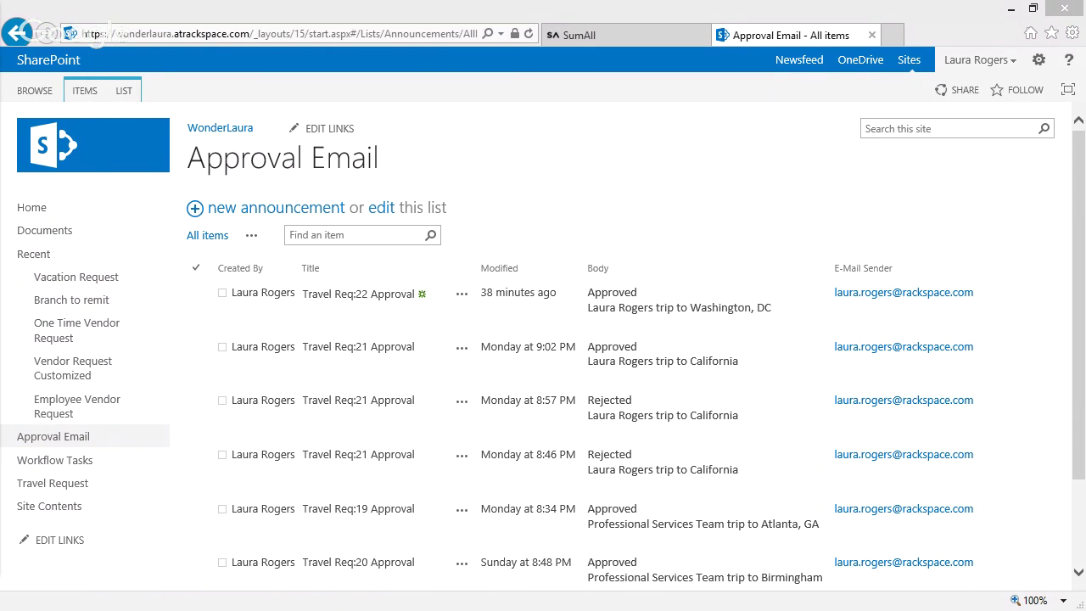
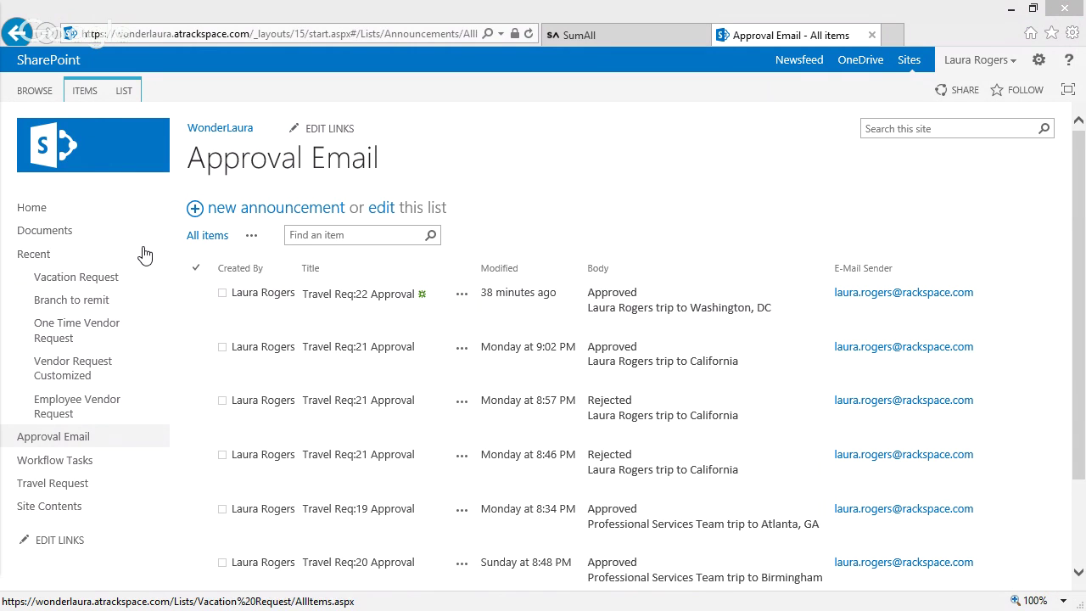
- Refresh Approval Email, then review Workflow Tasks for the new 'Vacation Req: 1' task at Not Started
click(67, 440)
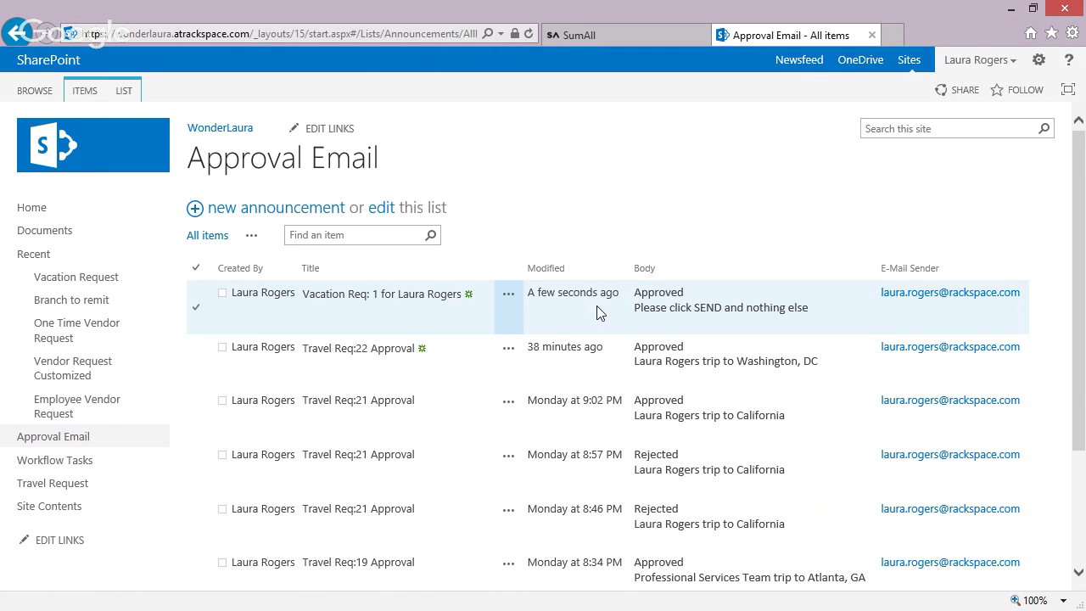
click(68, 466)
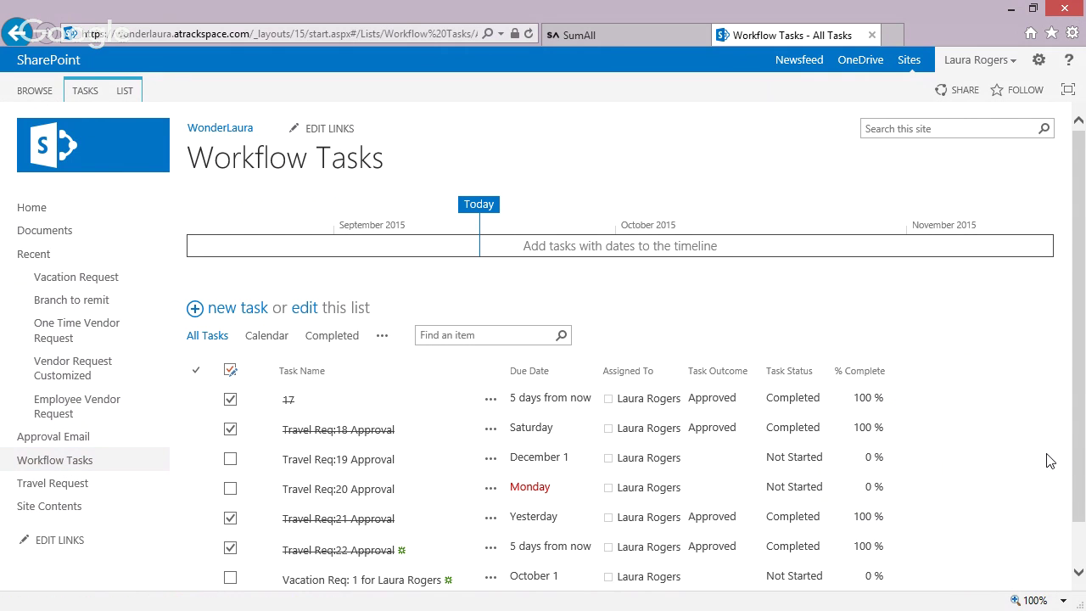
scroll(1081, 424, down, 1)
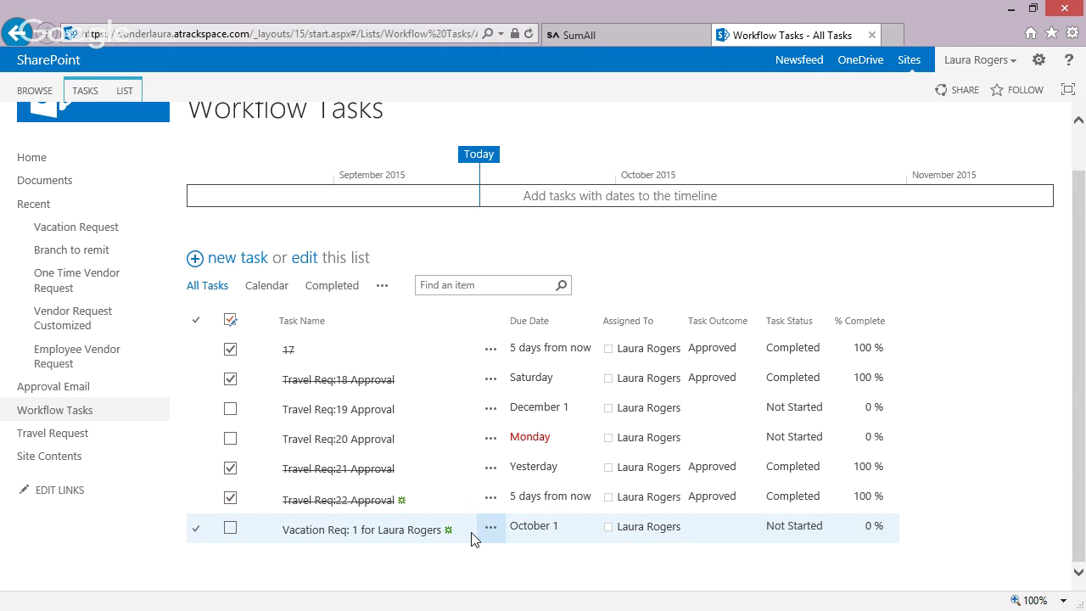
- From Site Workflows, end the Wait for Email v2 instance stuck at Waiting for email
click(49, 458)
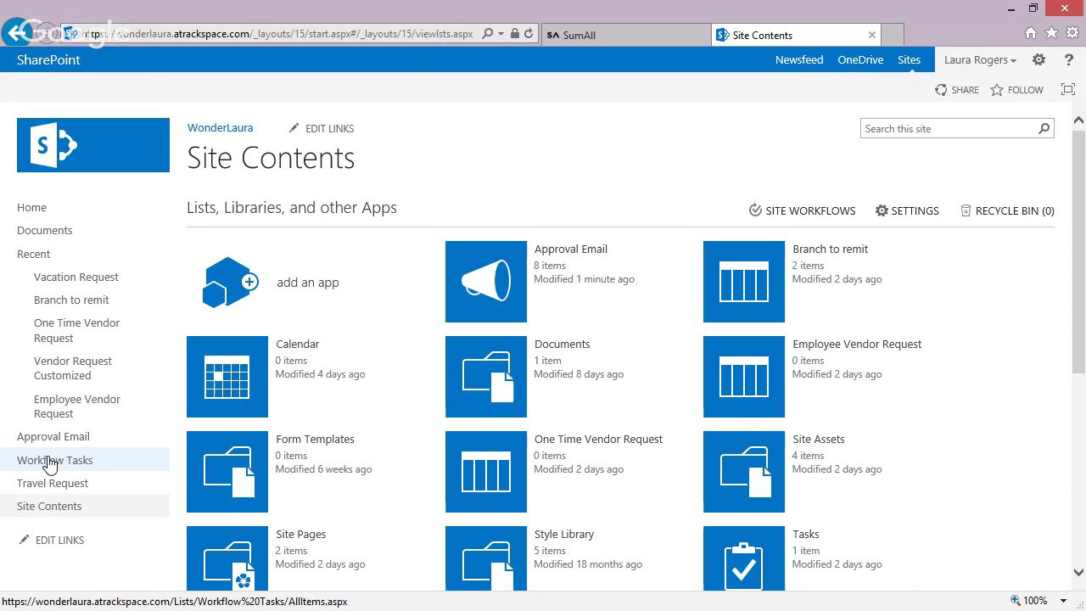
click(832, 213)
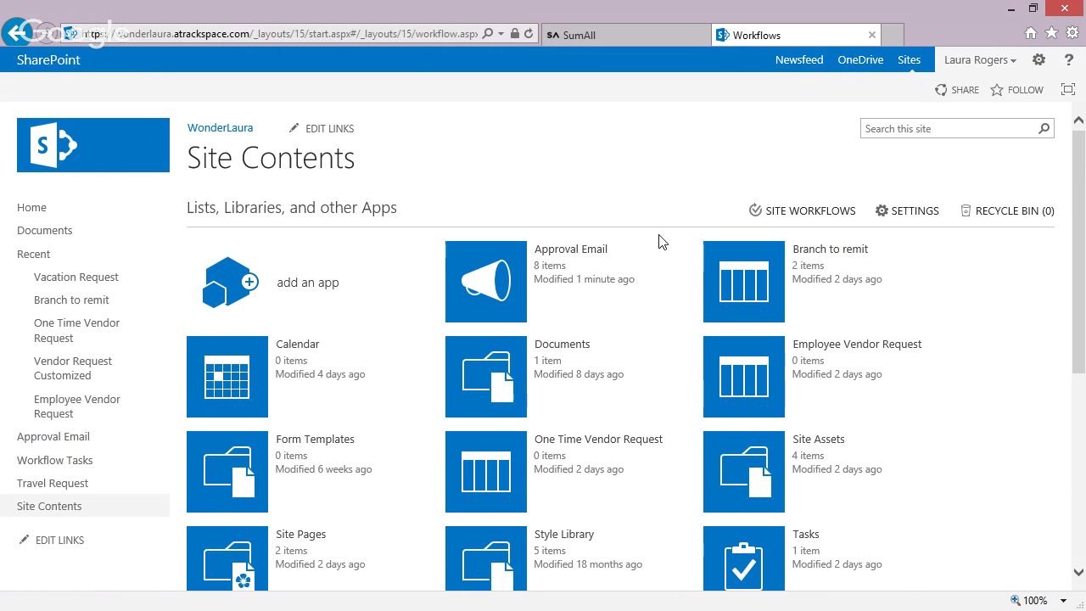
click(910, 416)
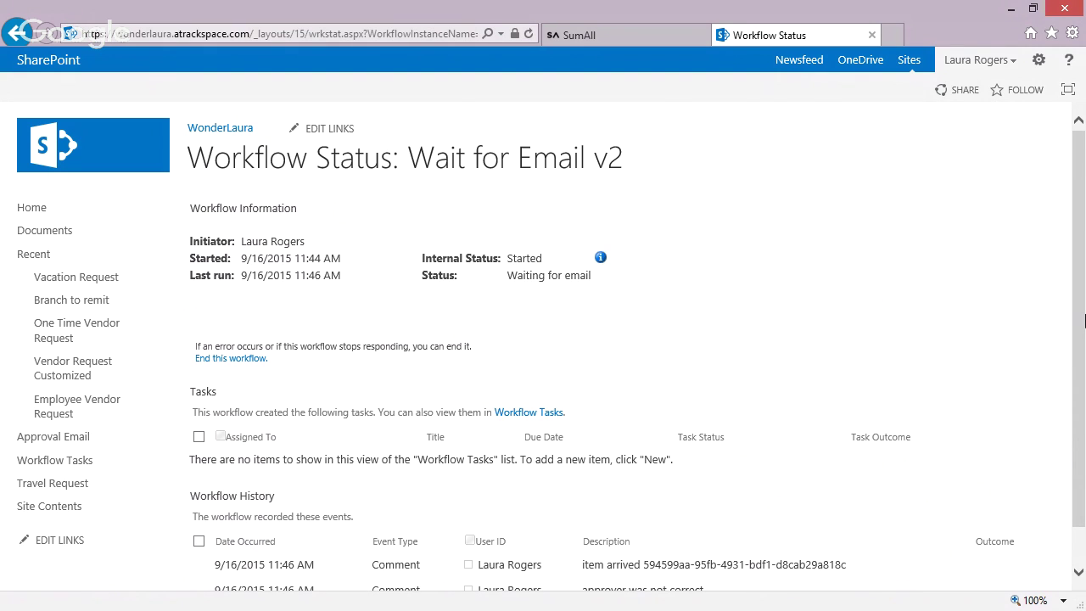
scroll(1018, 381, down, 1)
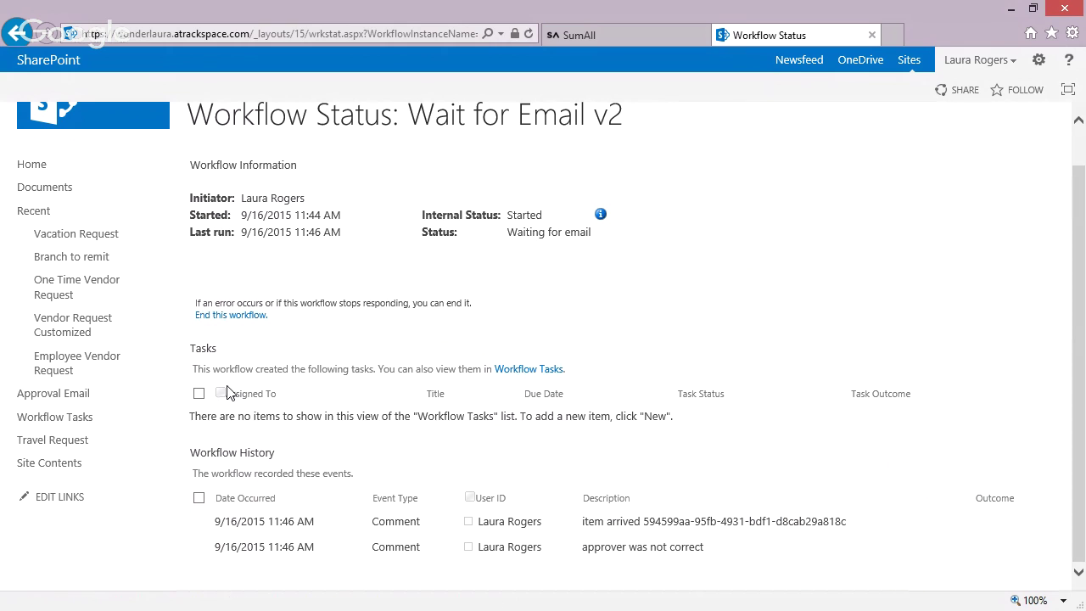
click(242, 318)
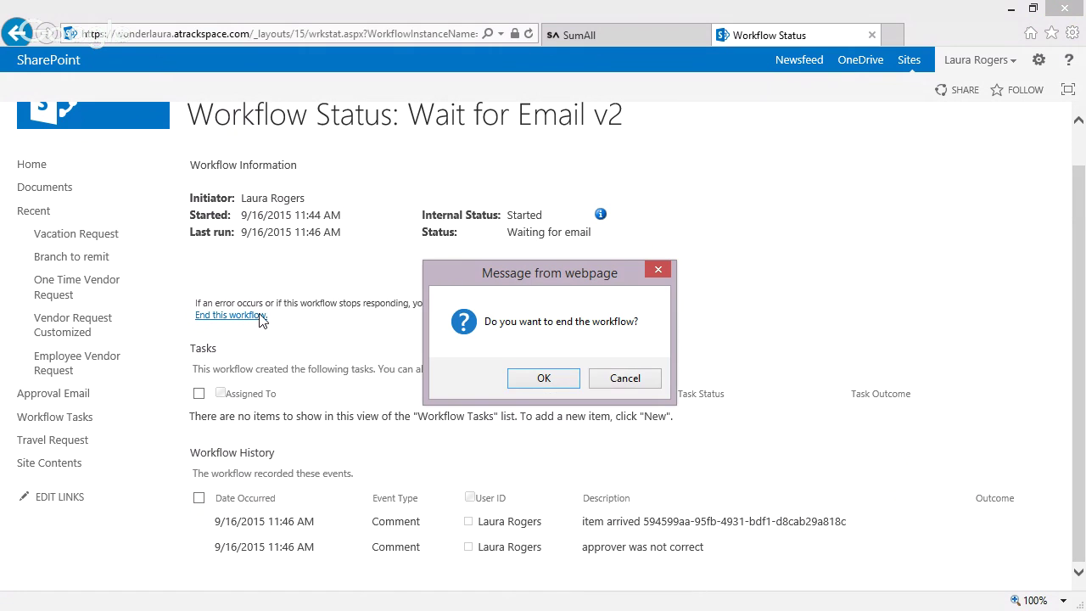
click(540, 380)
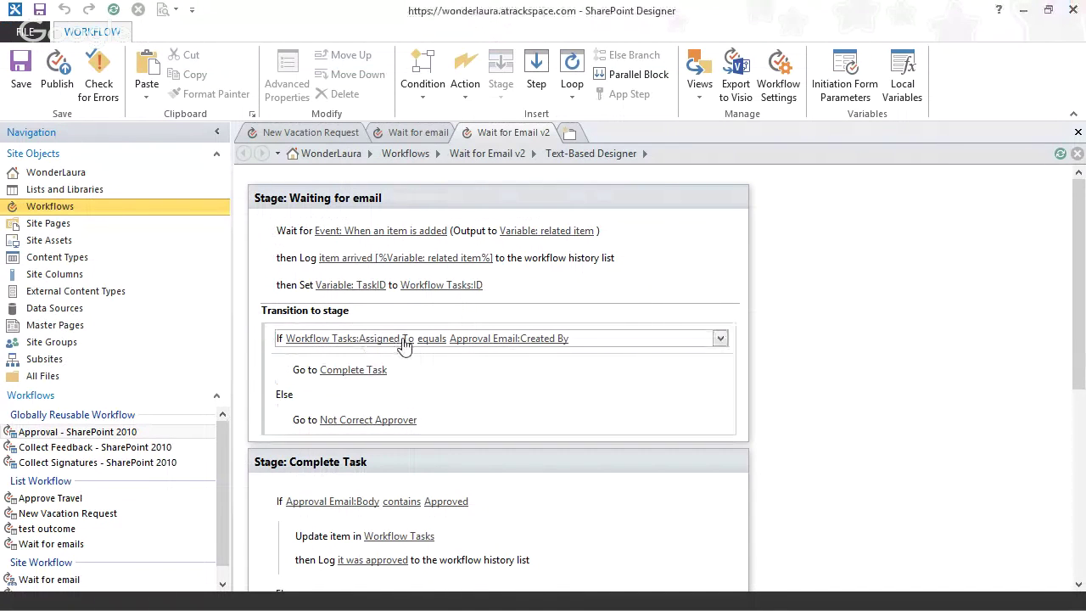
- Set the lookup to Approval Email's Created By, identifying the email item by its GUID
click(383, 341)
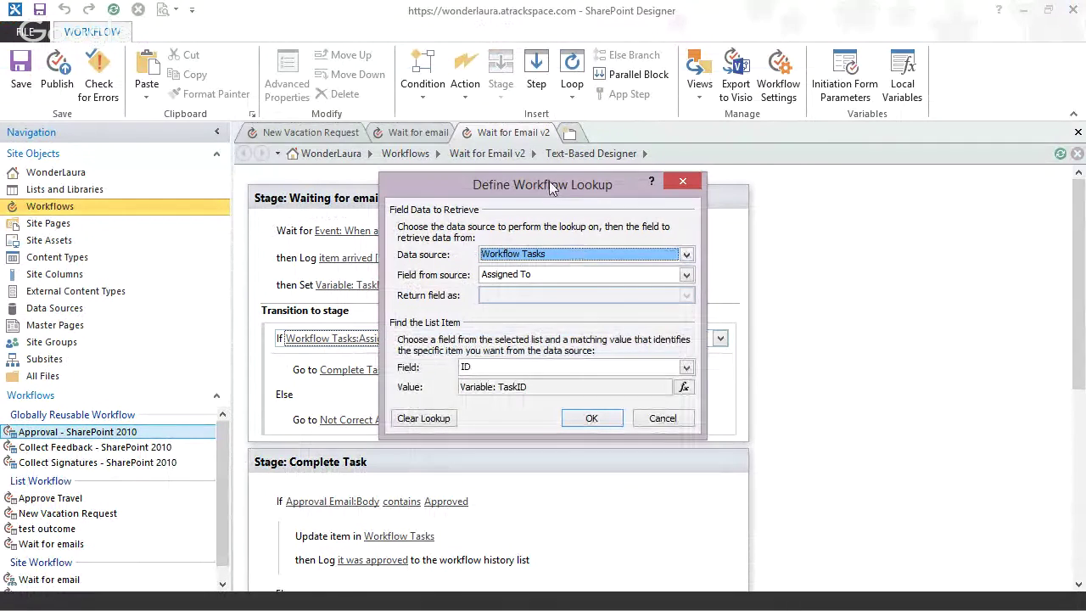
click(686, 253)
drag(691, 315, 692, 281)
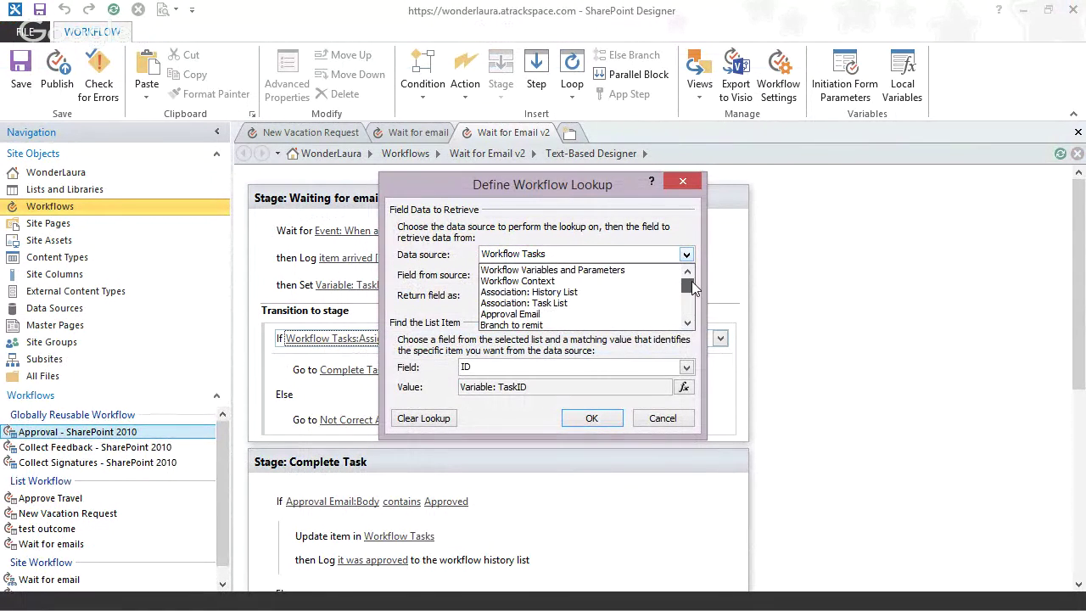
click(534, 314)
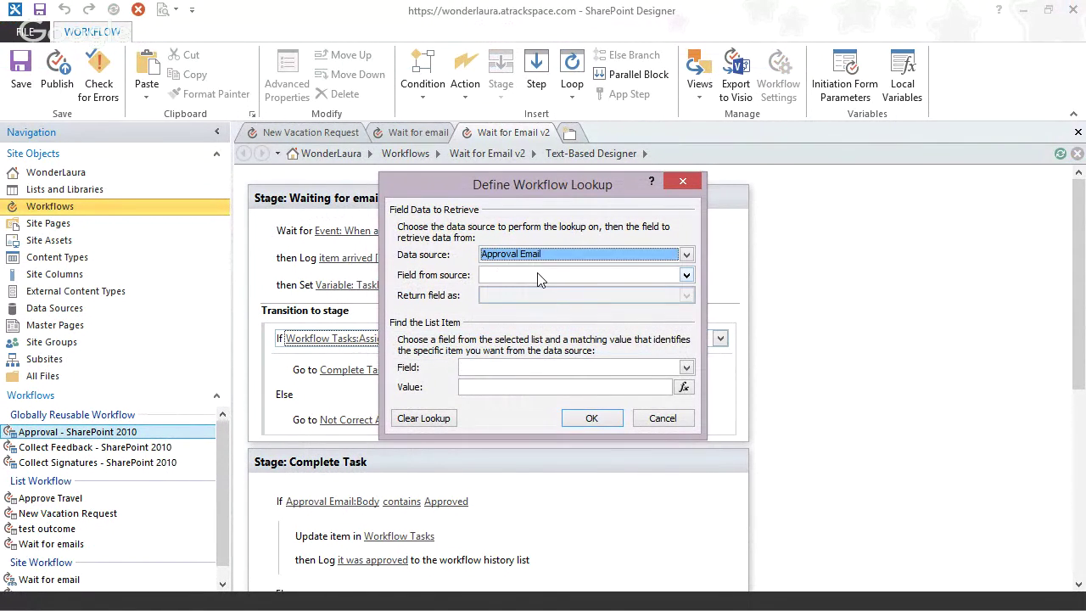
click(540, 279)
scroll(586, 331, down, 2)
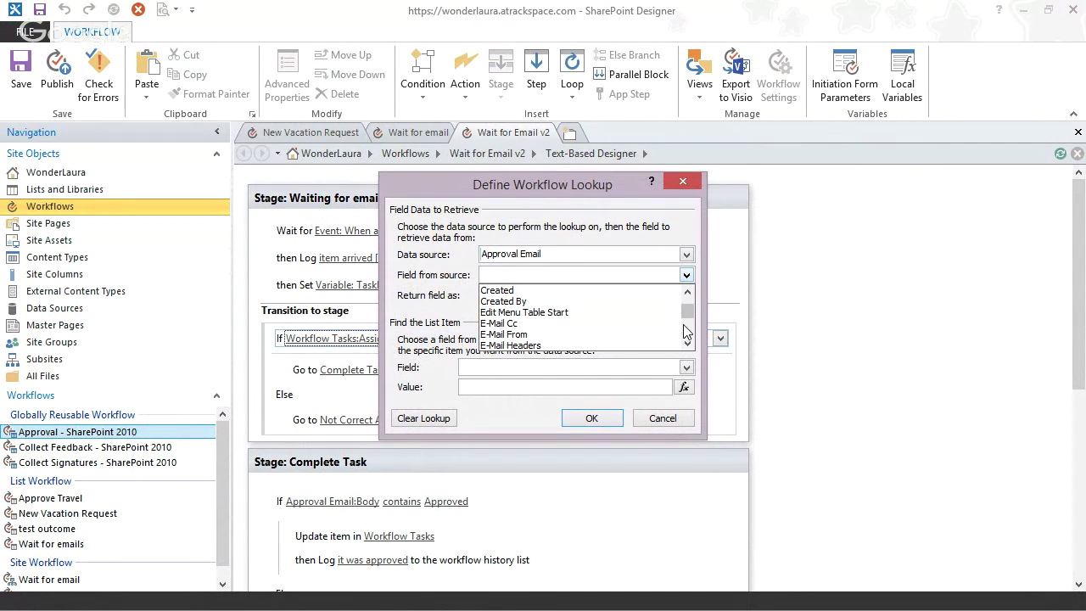
click(591, 303)
click(544, 370)
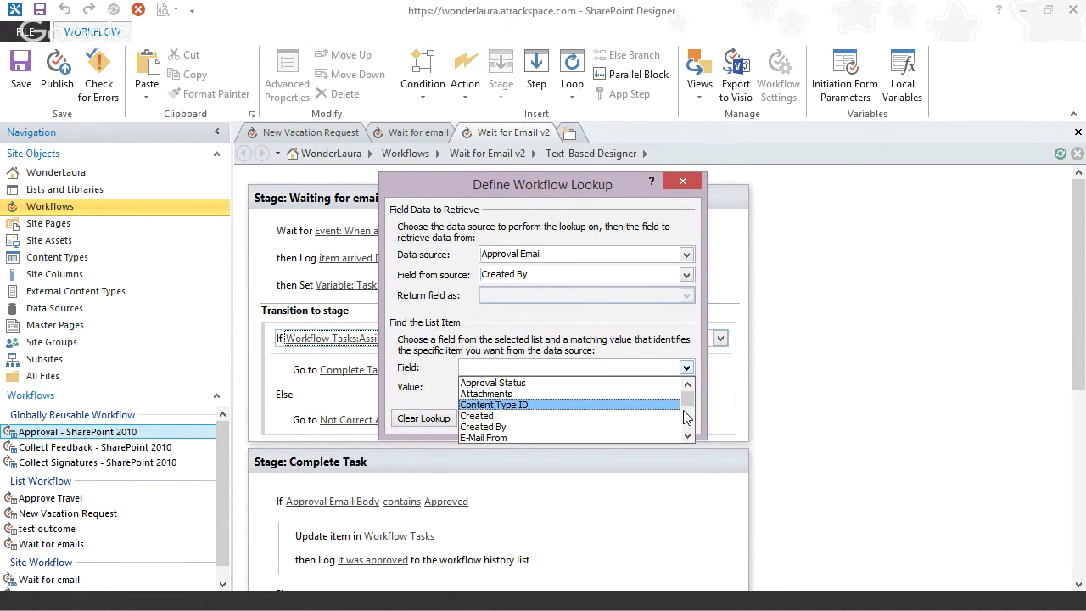
scroll(678, 411, down, 2)
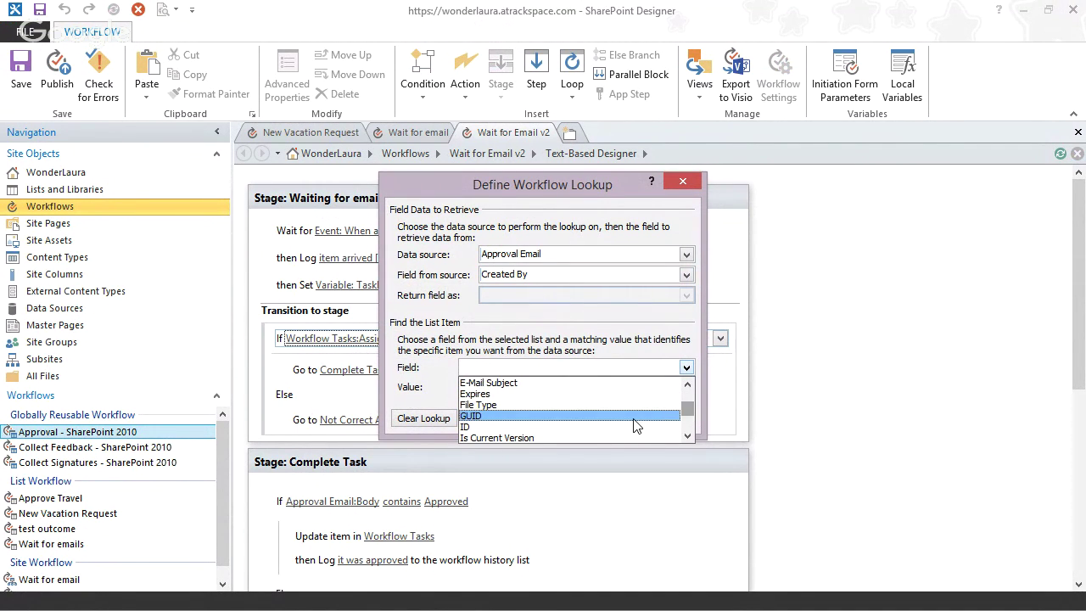
click(636, 415)
- Match the email GUID to the workflow's related item variable and confirm the Created By lookup
click(686, 387)
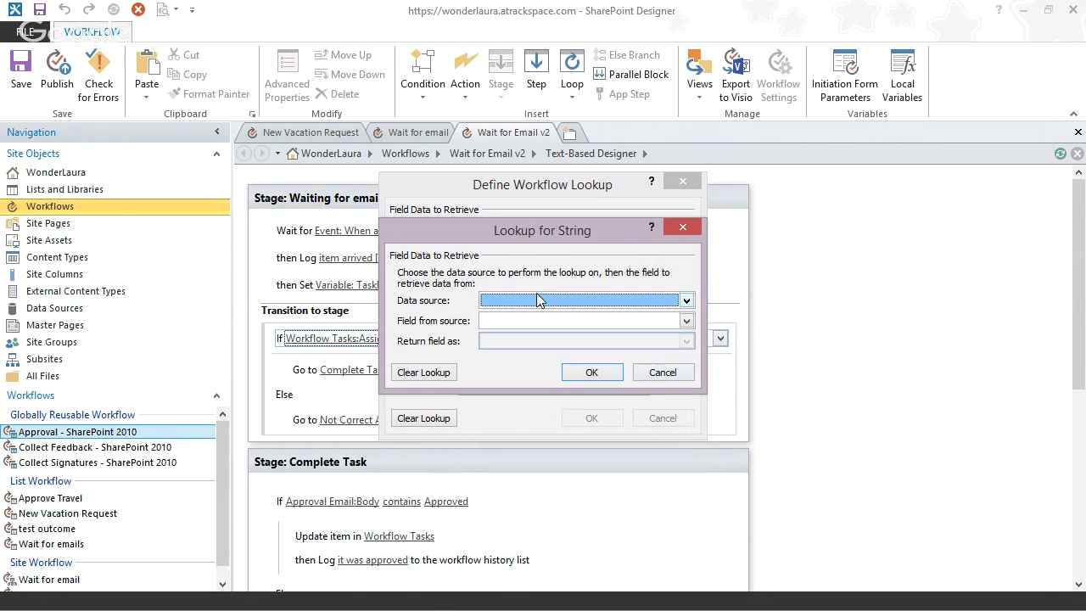
click(536, 299)
click(533, 310)
click(533, 321)
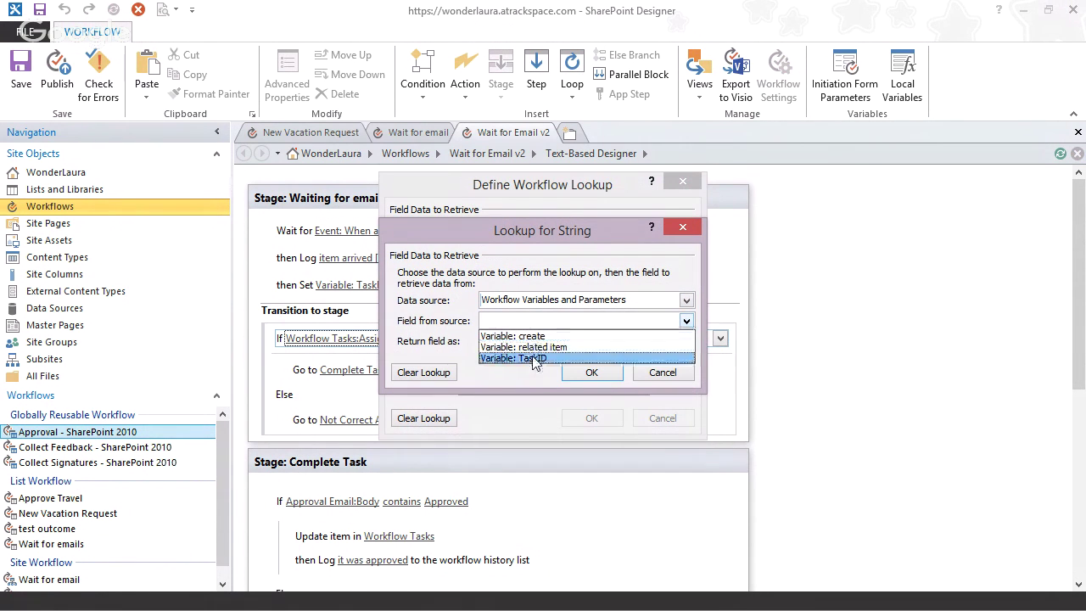
click(524, 346)
click(592, 372)
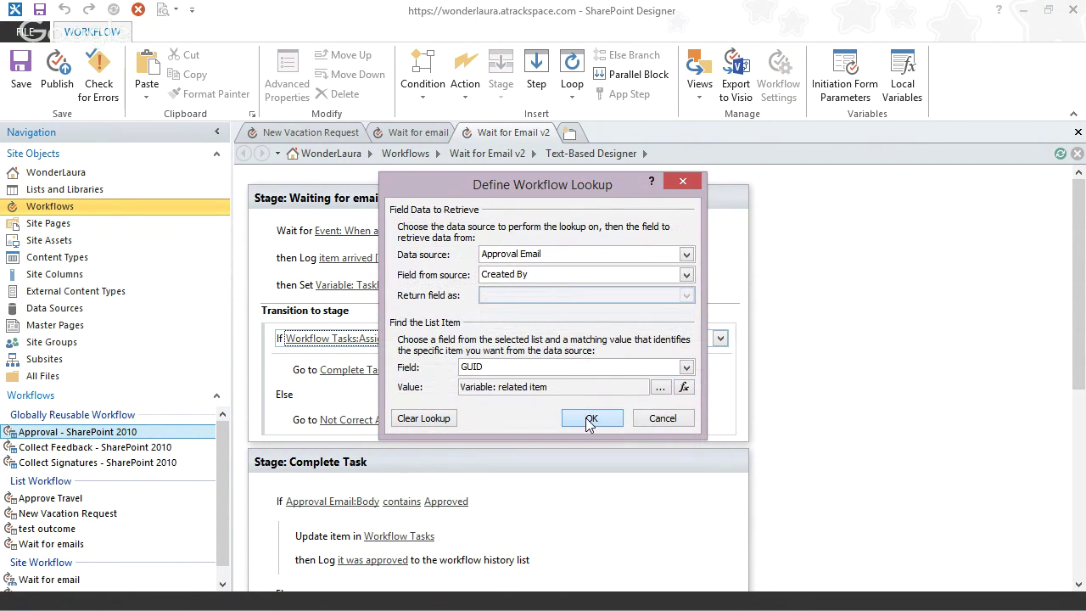
click(591, 422)
- Compare Created By against Workflow Tasks Assigned To, returned as login names
click(451, 339)
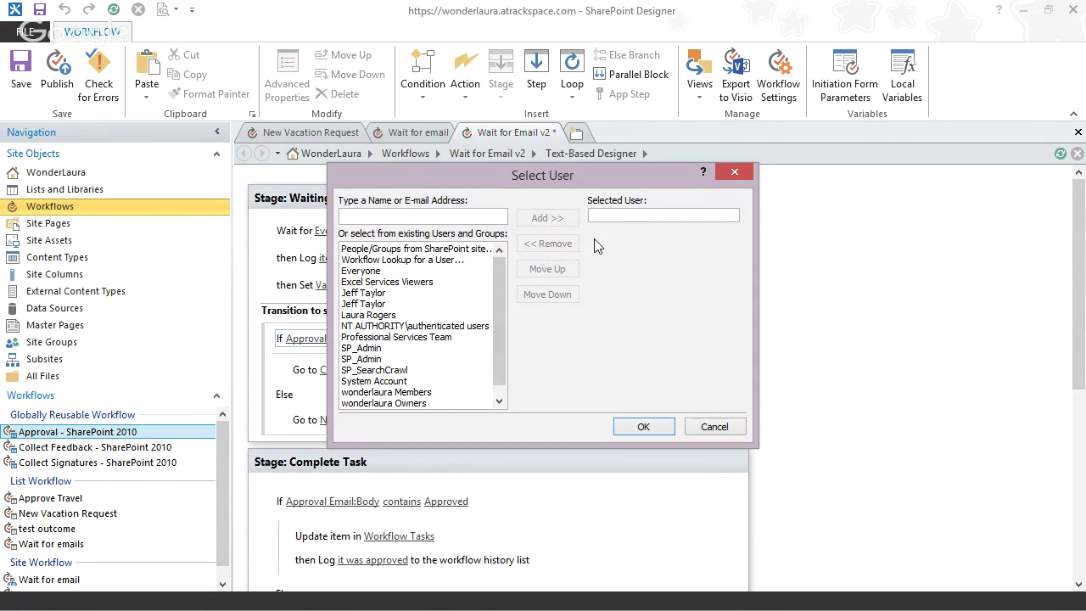
double_click(427, 260)
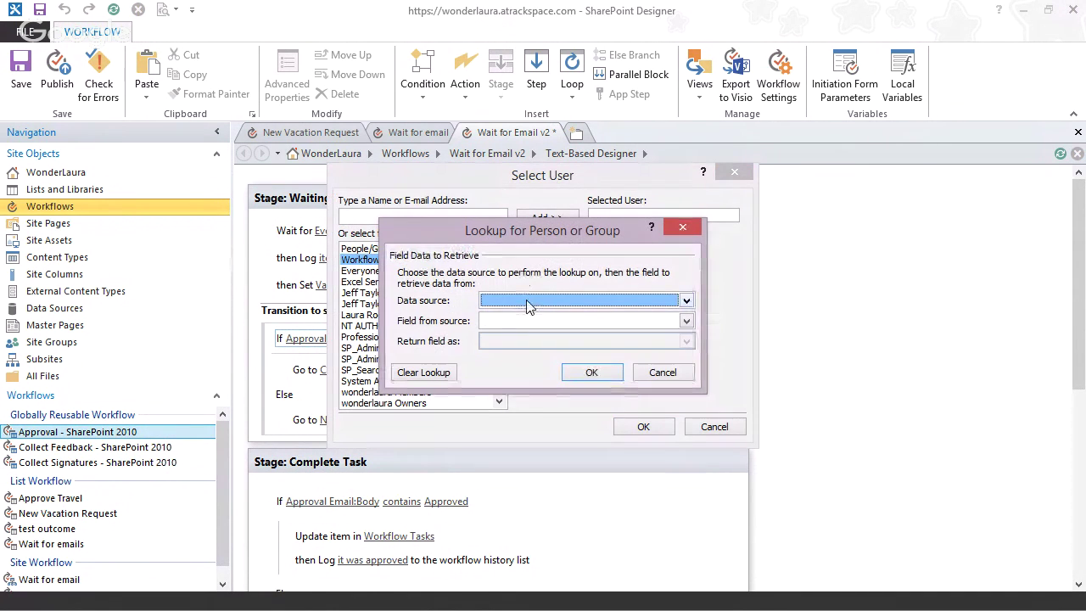
click(526, 305)
scroll(653, 352, down, 5)
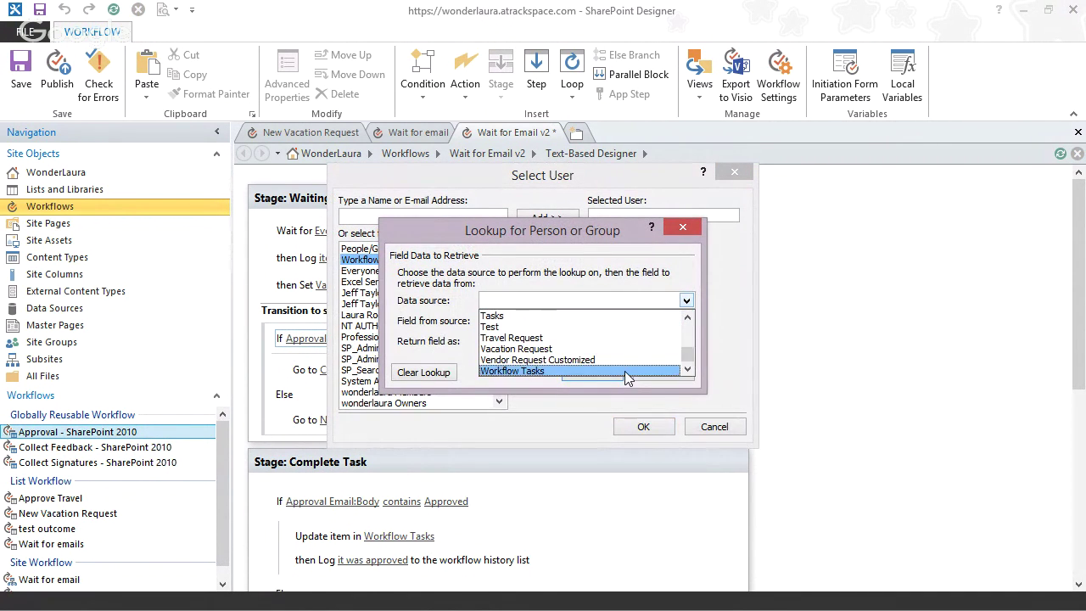
click(611, 368)
click(610, 320)
click(553, 369)
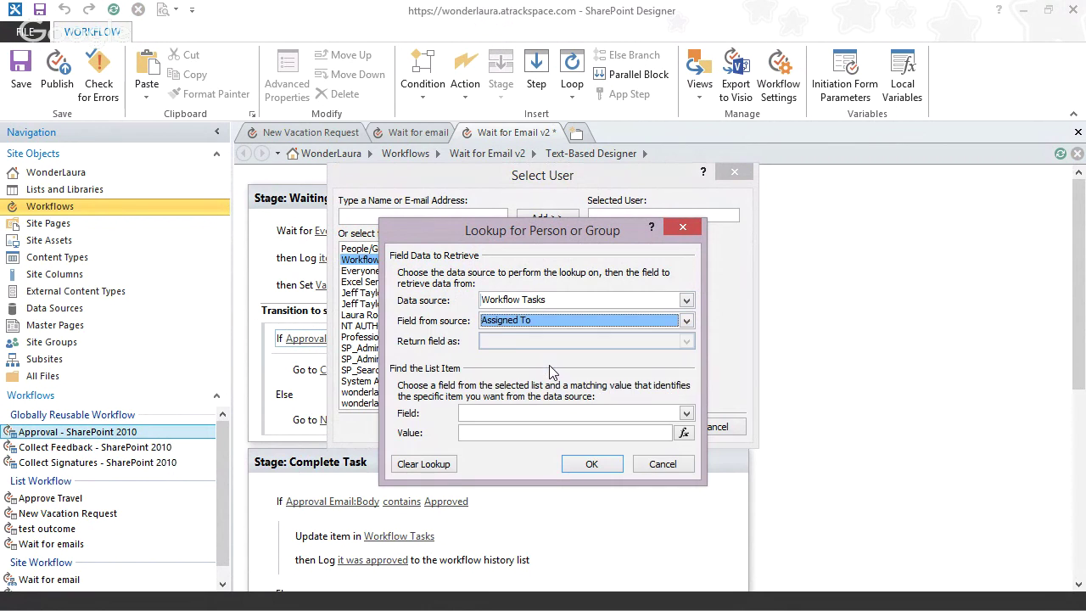
click(552, 340)
click(537, 391)
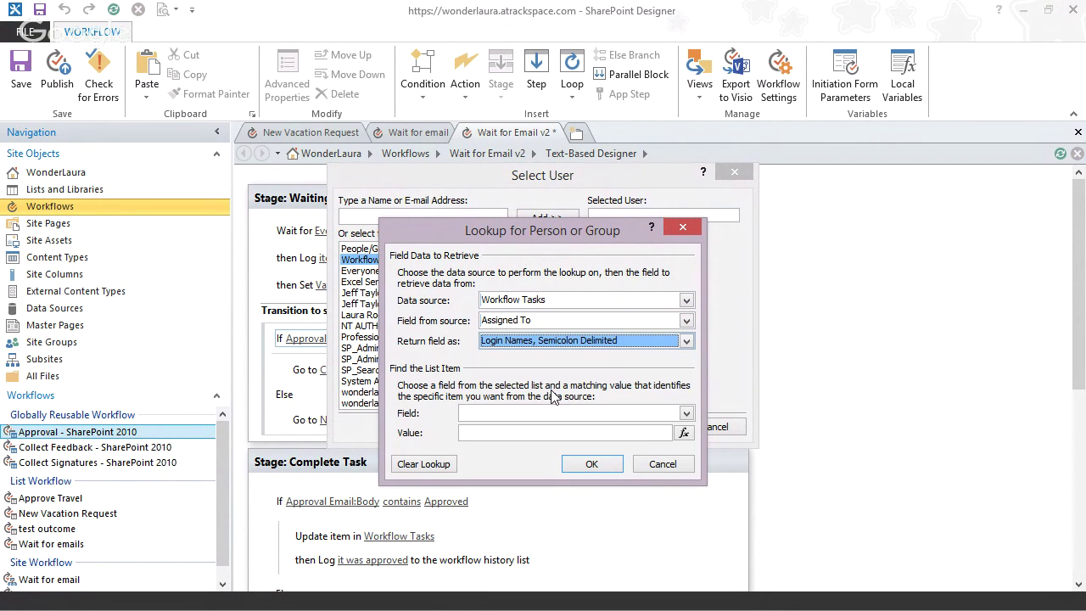
- Find the task whose ID equals the TaskID variable, then publish Wait for Email v2
click(590, 416)
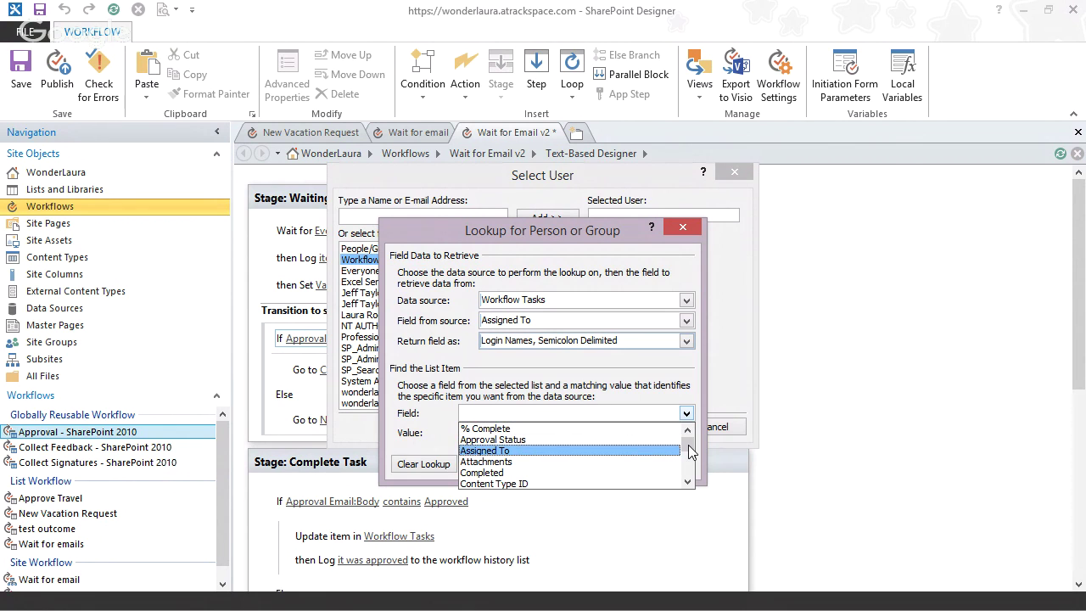
scroll(686, 443, down, 3)
click(645, 468)
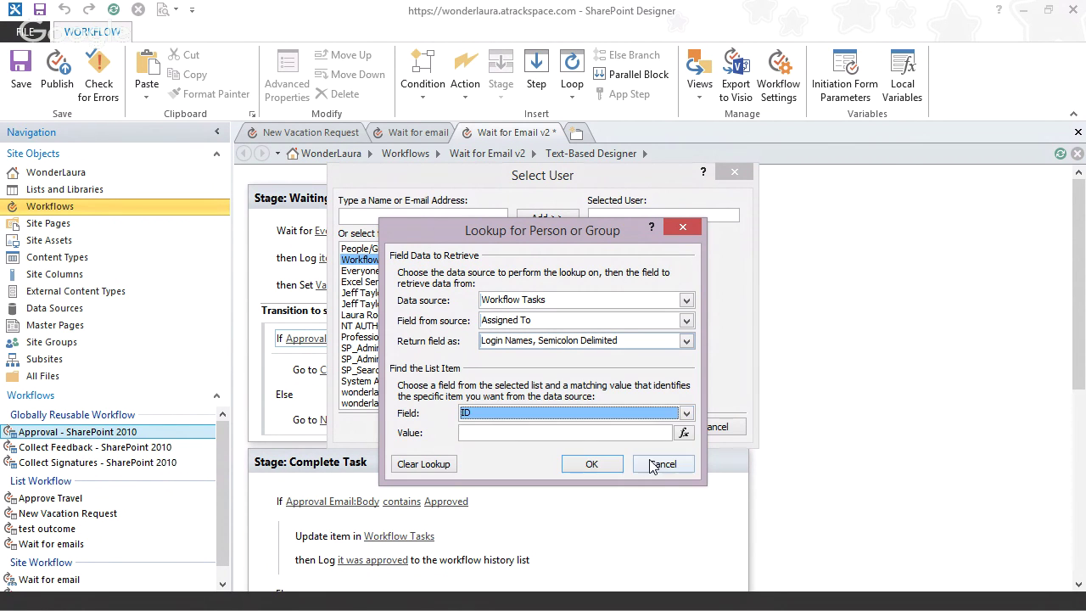
click(683, 434)
click(593, 346)
click(531, 358)
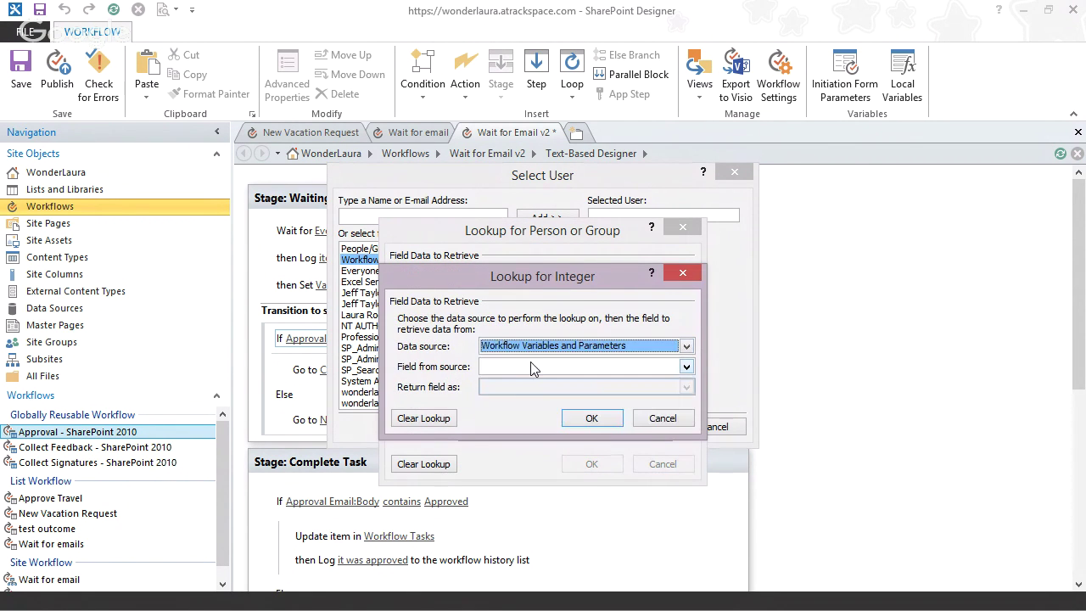
click(530, 367)
click(513, 404)
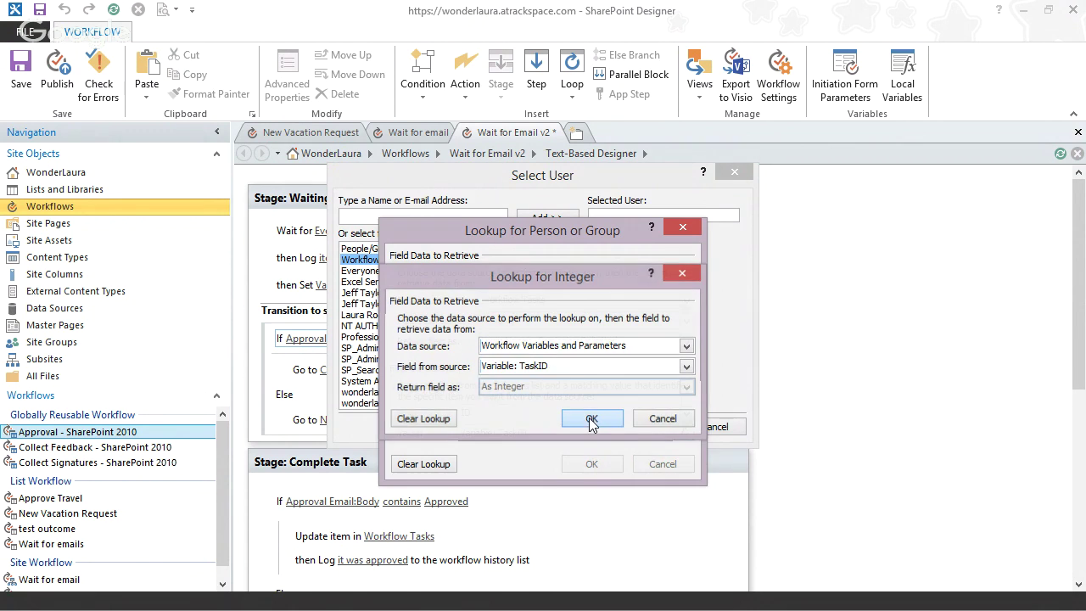
click(591, 419)
click(590, 464)
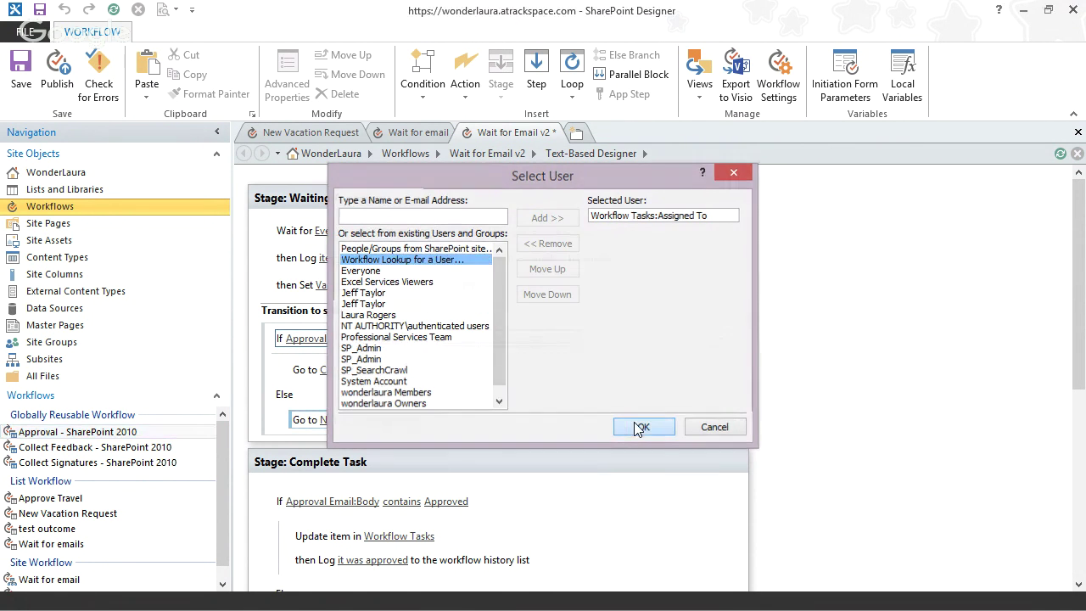
click(640, 427)
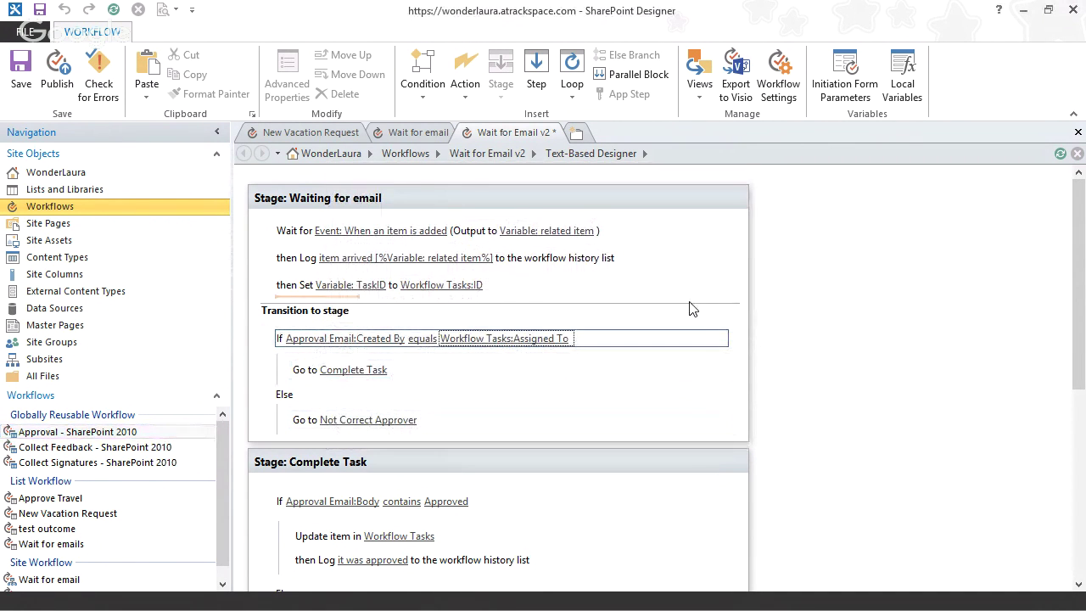
click(57, 90)
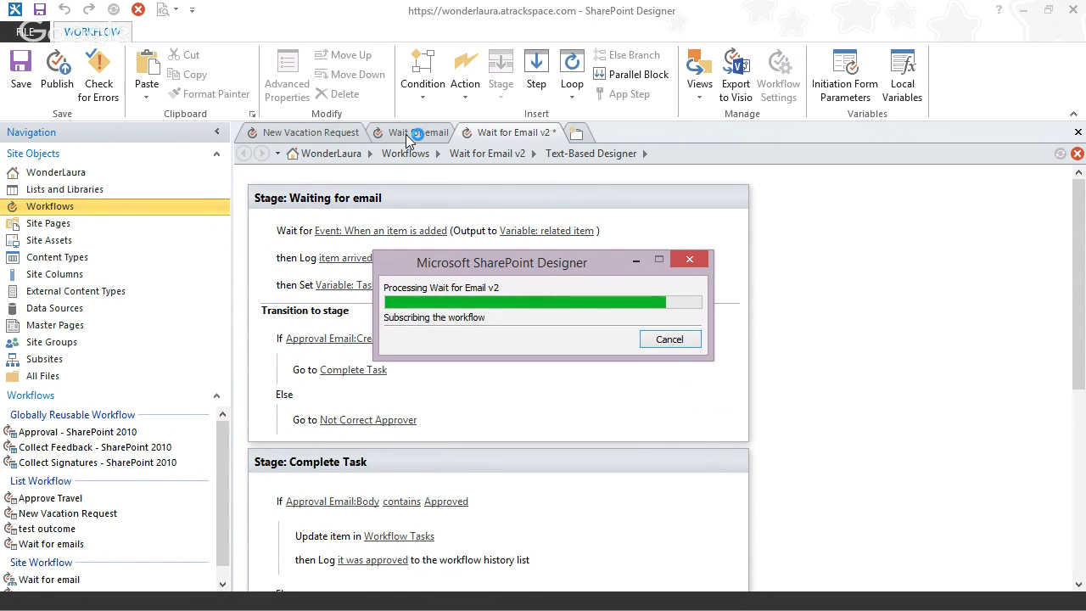
click(305, 136)
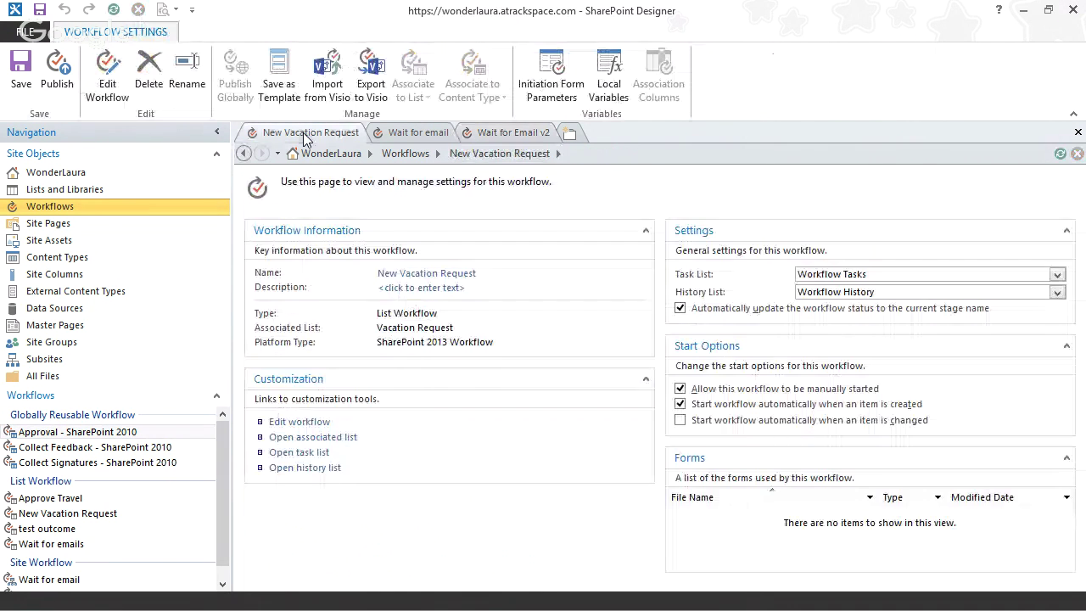
- Edit New Vacation Request and rename Stage 1 to 'Assign Task'
click(310, 423)
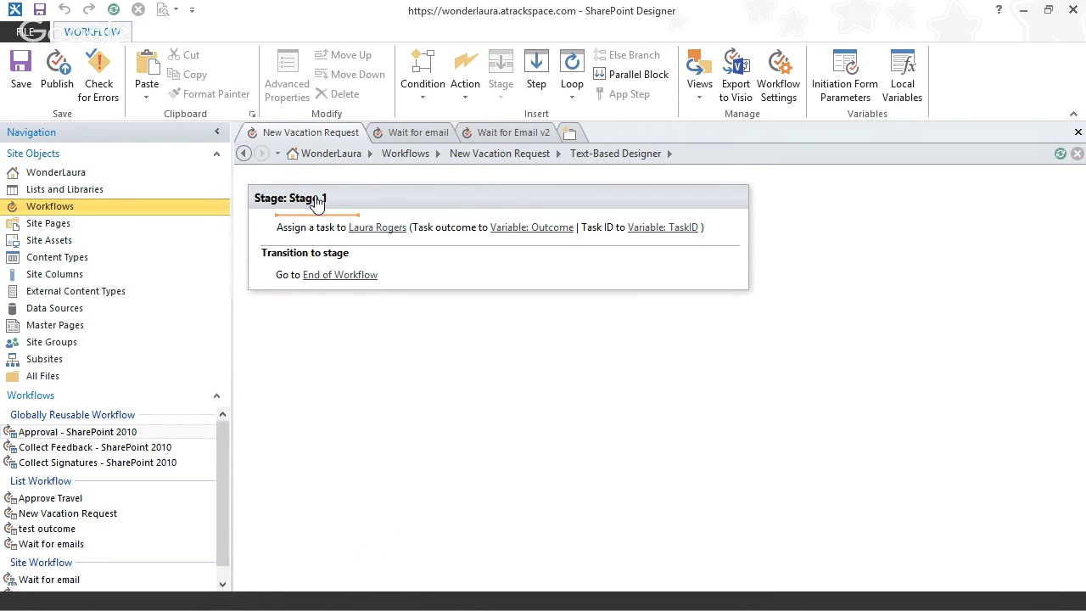
click(320, 198)
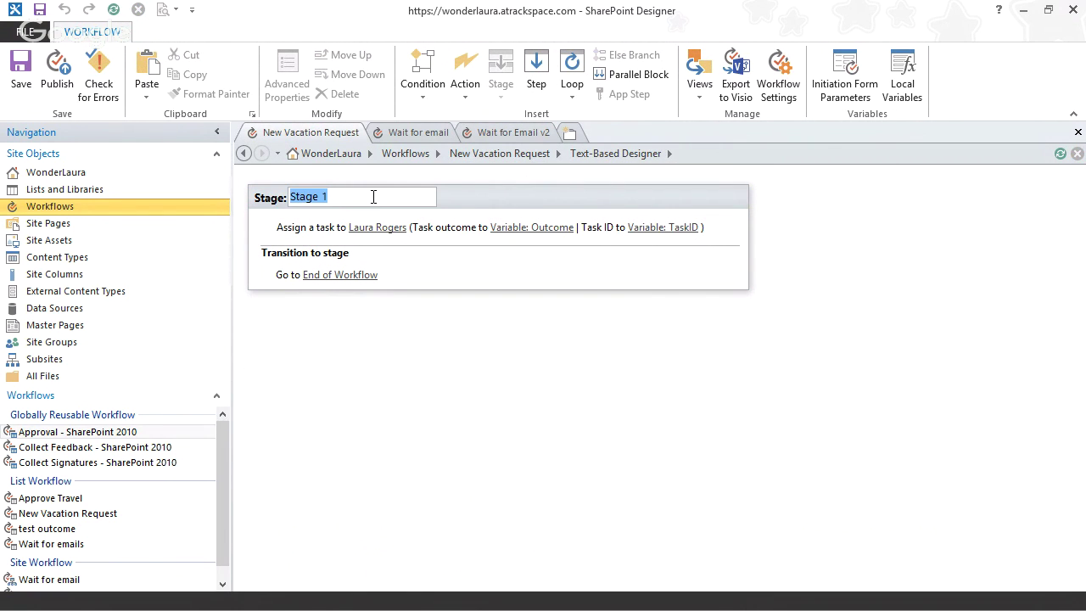
text(Assign Task)
key(Return)
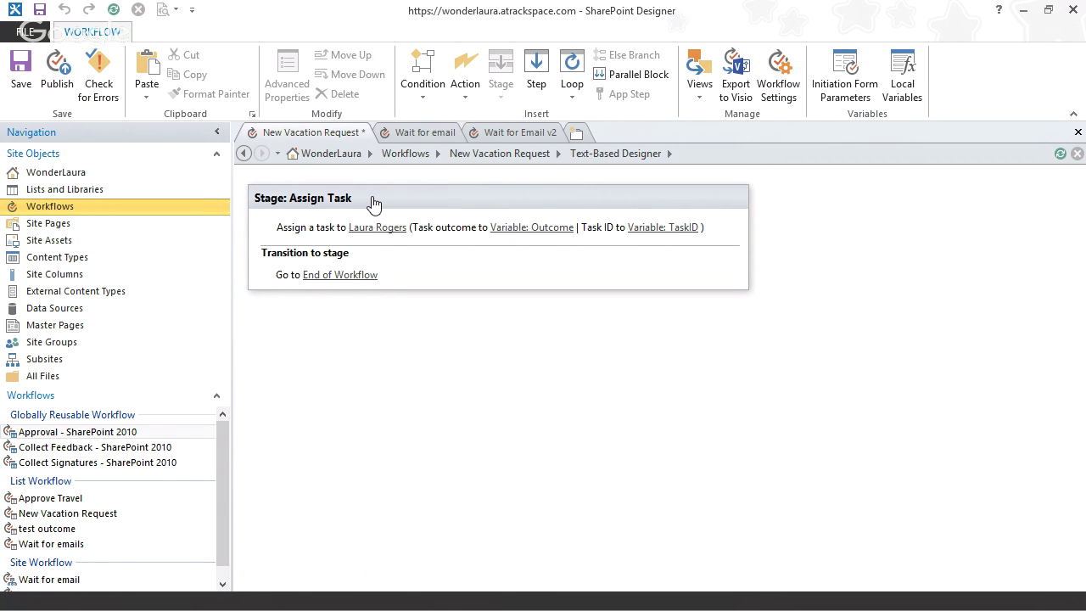
click(331, 304)
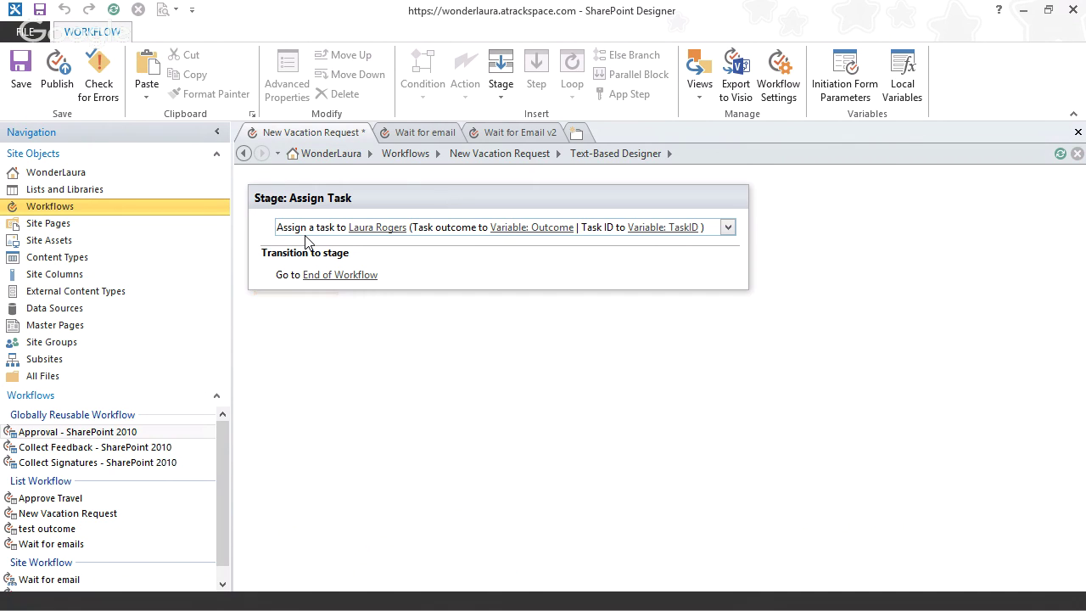
click(305, 241)
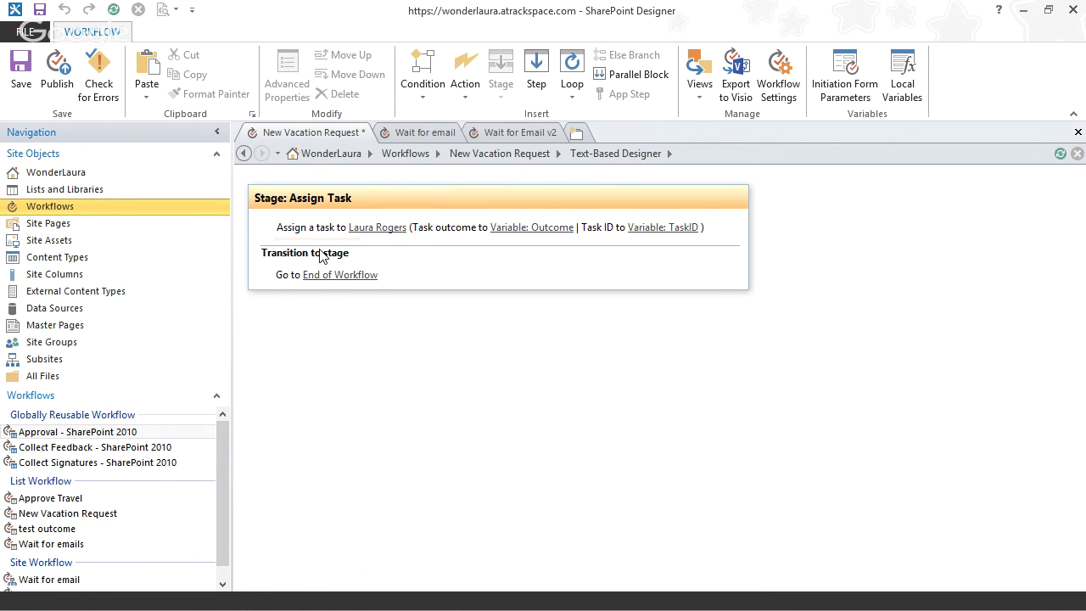
text(set w)
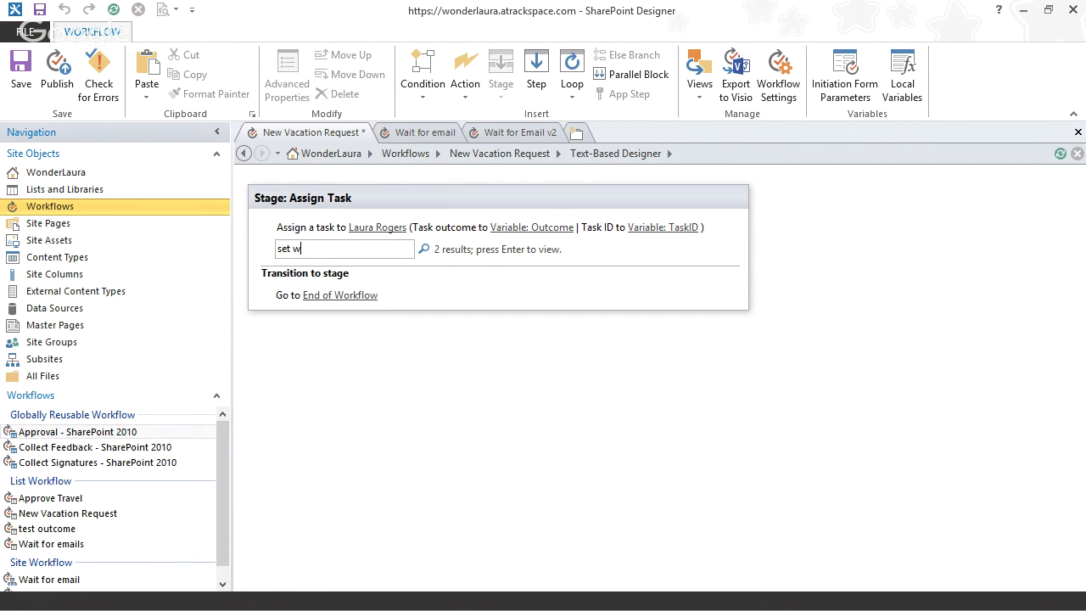
key(Return)
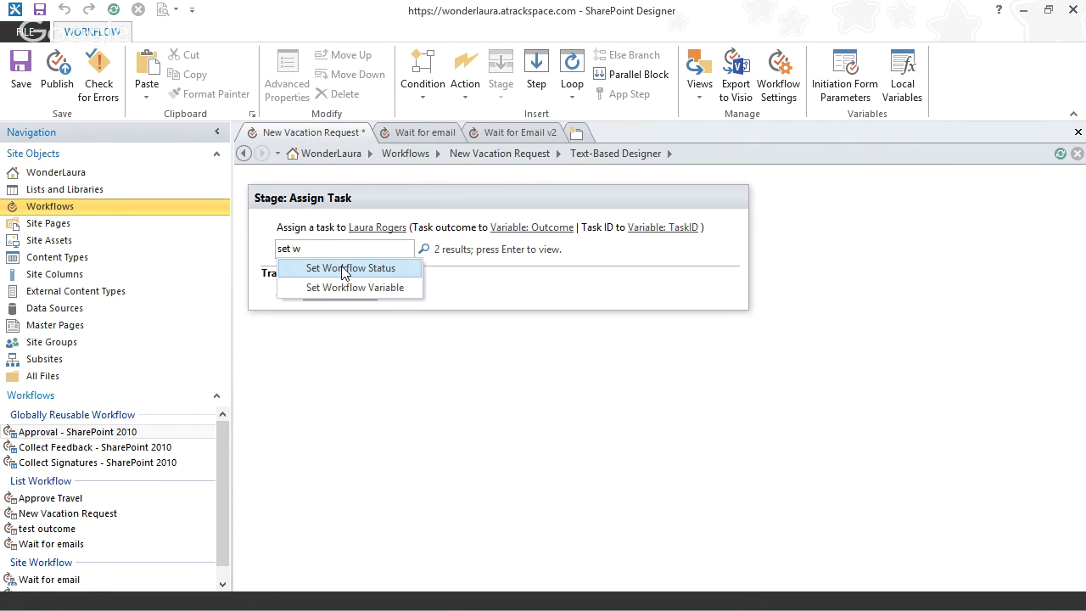
click(513, 371)
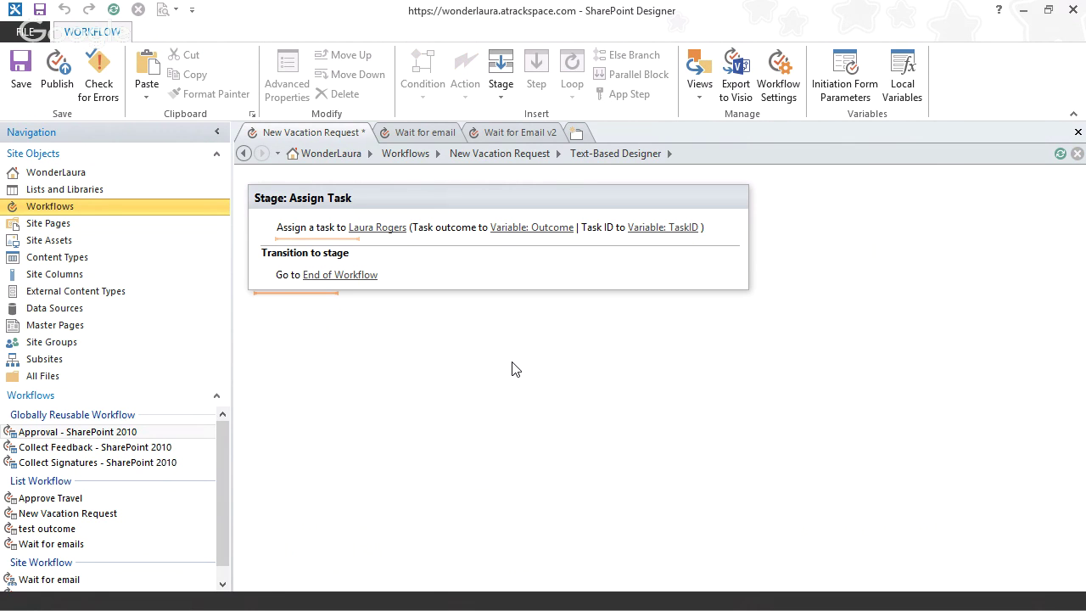
- Add two new stages named 'Approved' and 'Rejected' after Assign Task
click(500, 78)
click(318, 307)
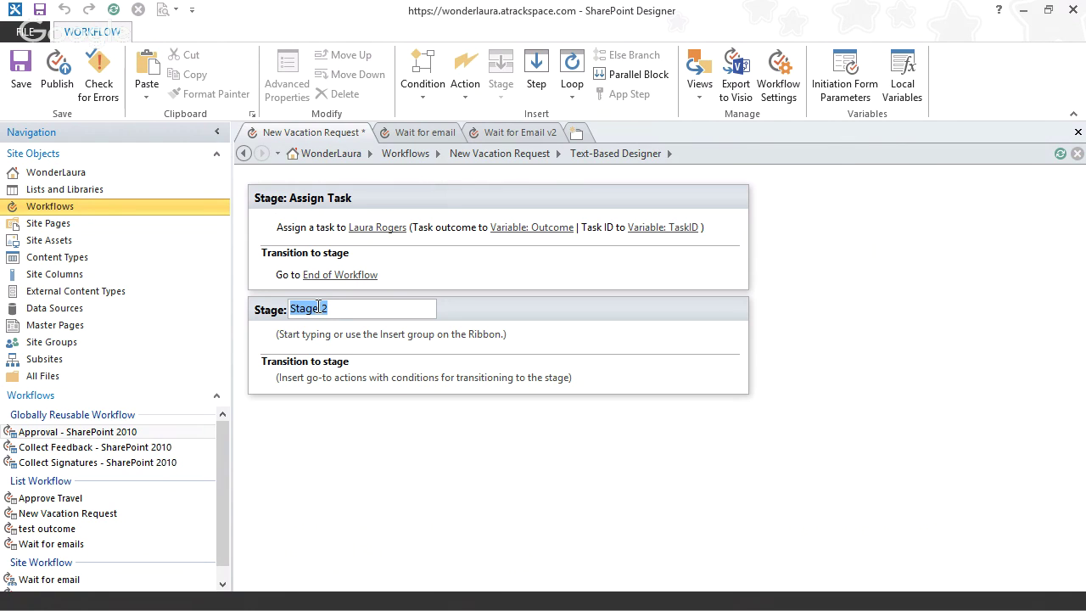
text(Approved)
key(Return)
click(303, 406)
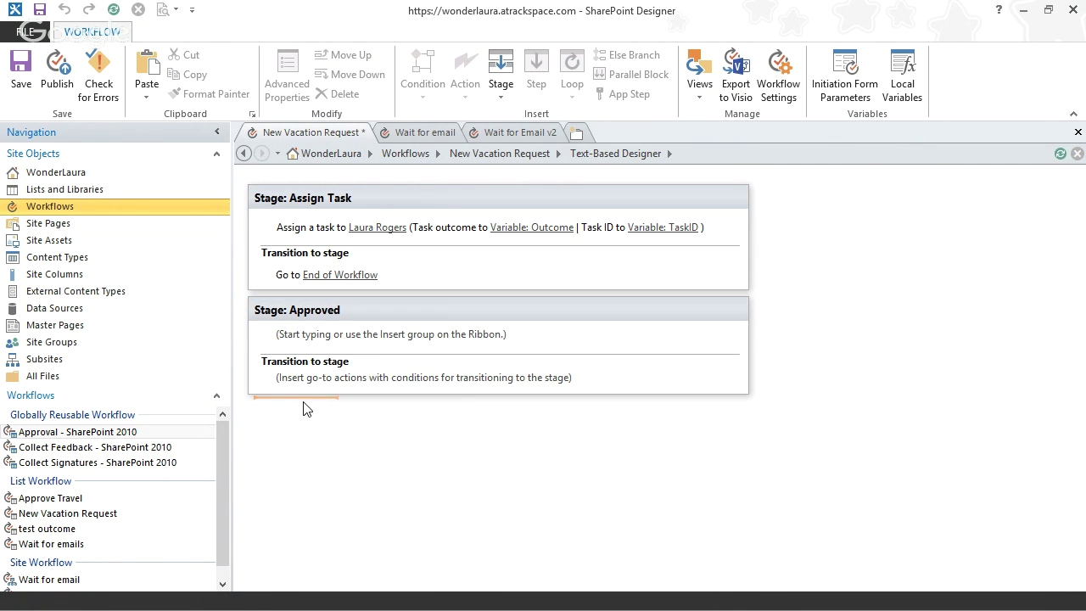
click(500, 78)
click(312, 412)
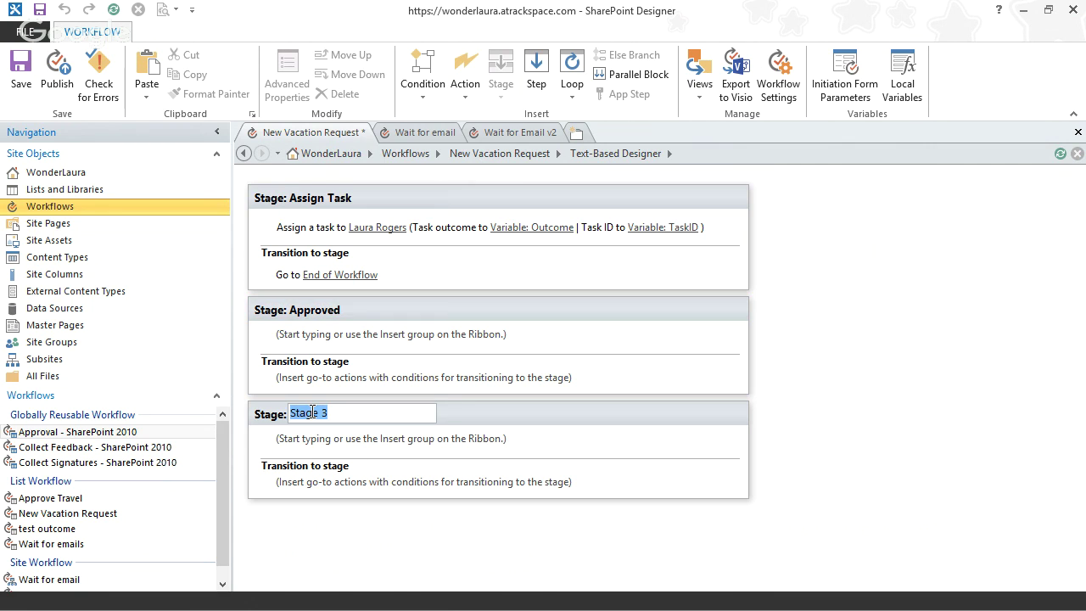
text(Rejected)
key(Return)
- Add Log to History List actions writing 'approved' and 'rejected' in their stages
click(319, 340)
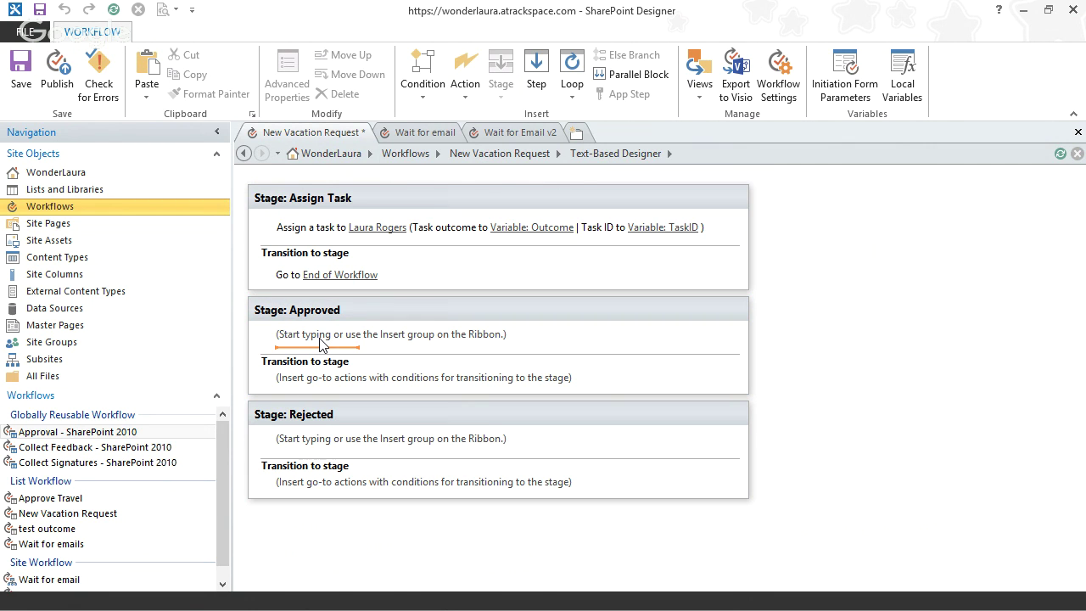
text(log)
key(Return)
text(approve)
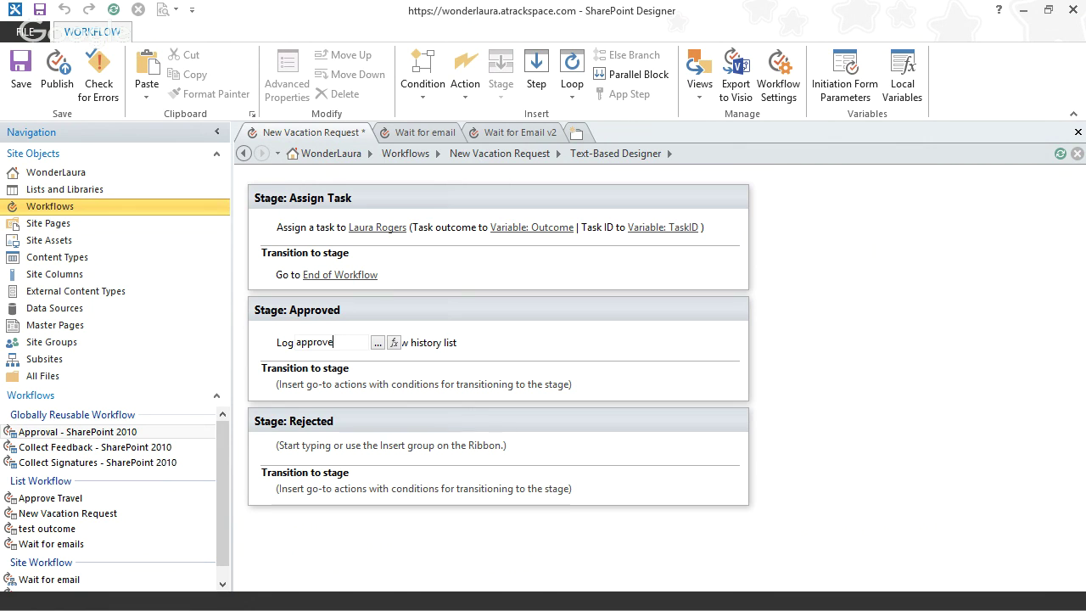
text(d)
click(327, 458)
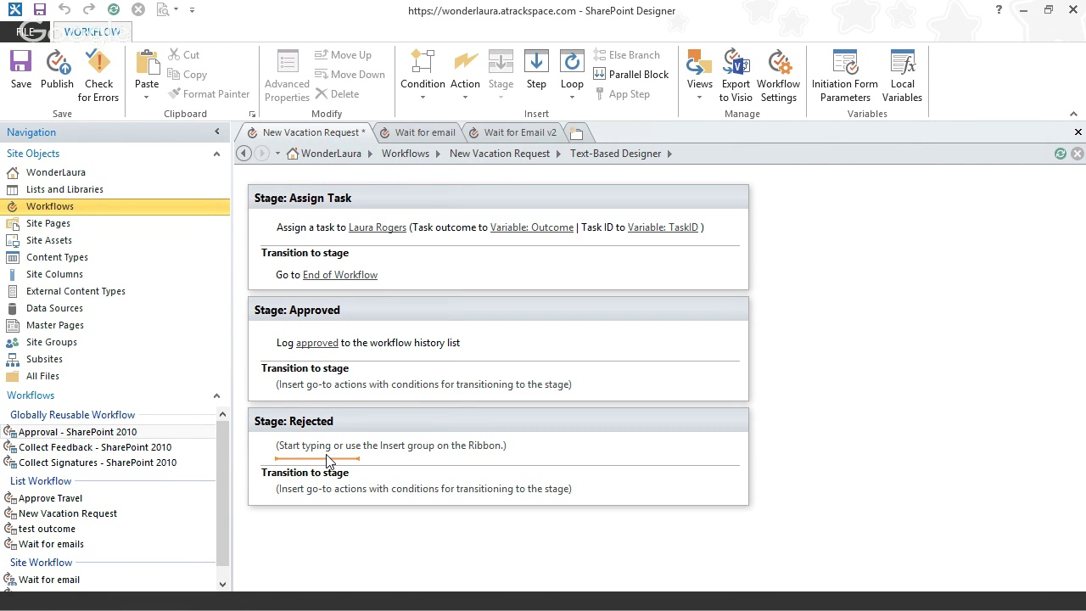
text(log)
key(Return)
click(327, 454)
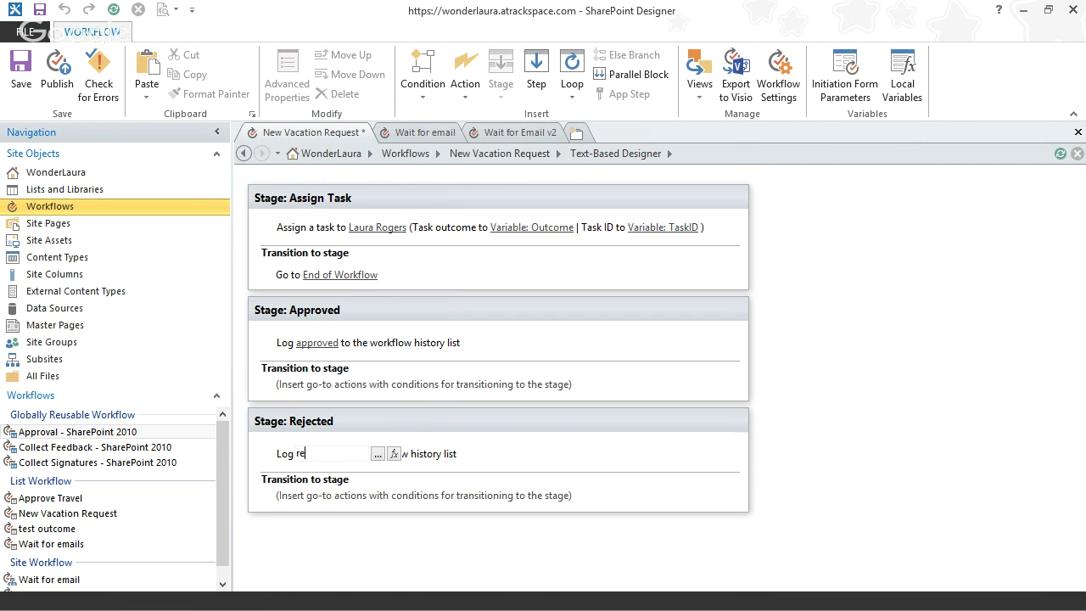
text(rejected)
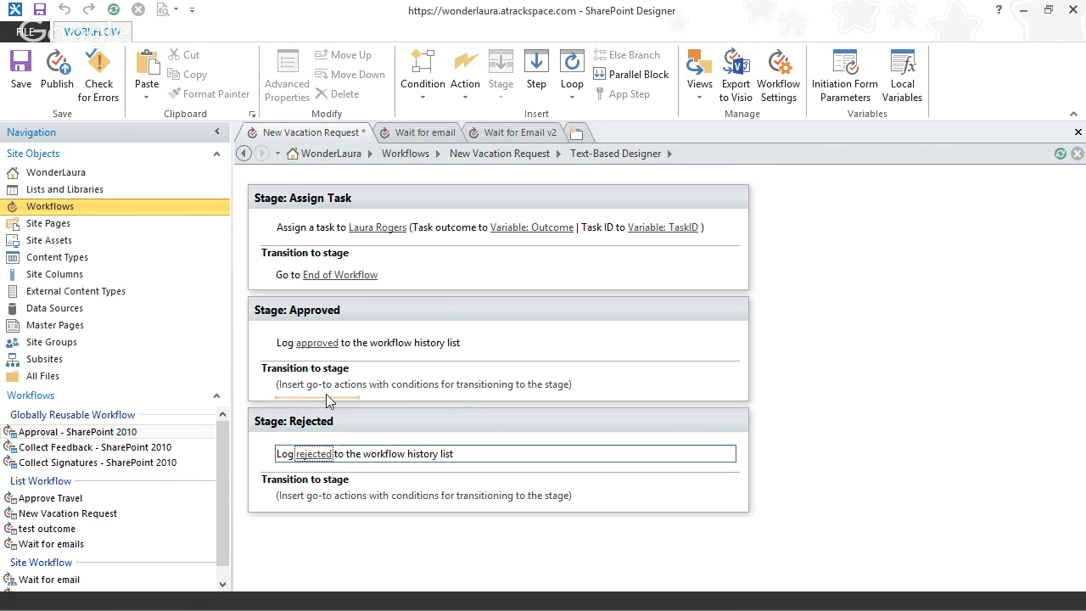
- Send Approved and Rejected to End of Workflow and delete Assign Task's Go to
click(326, 394)
text(go)
key(Return)
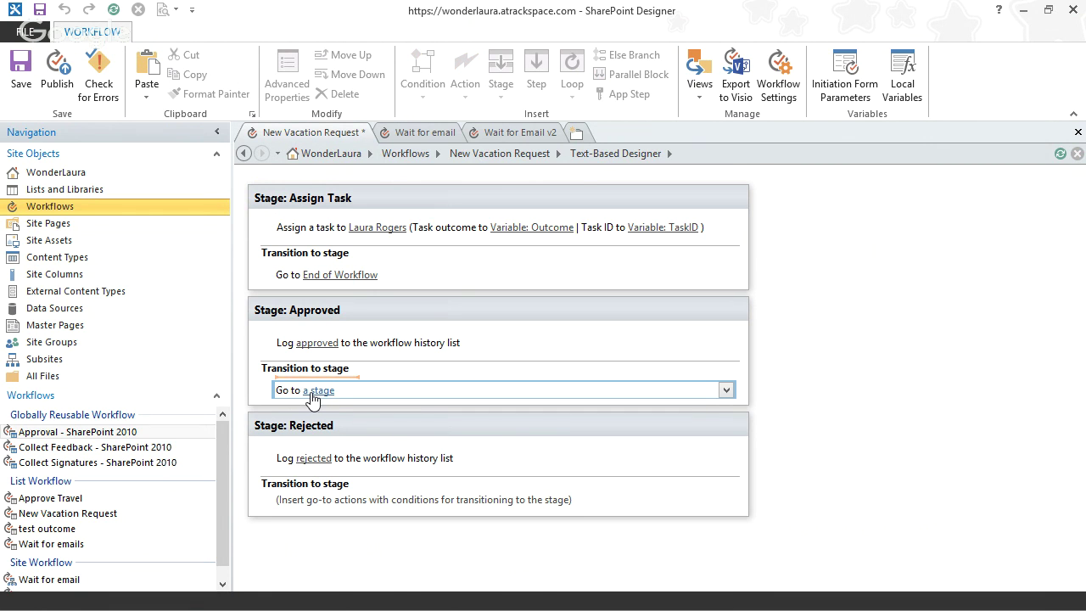
click(324, 389)
click(334, 446)
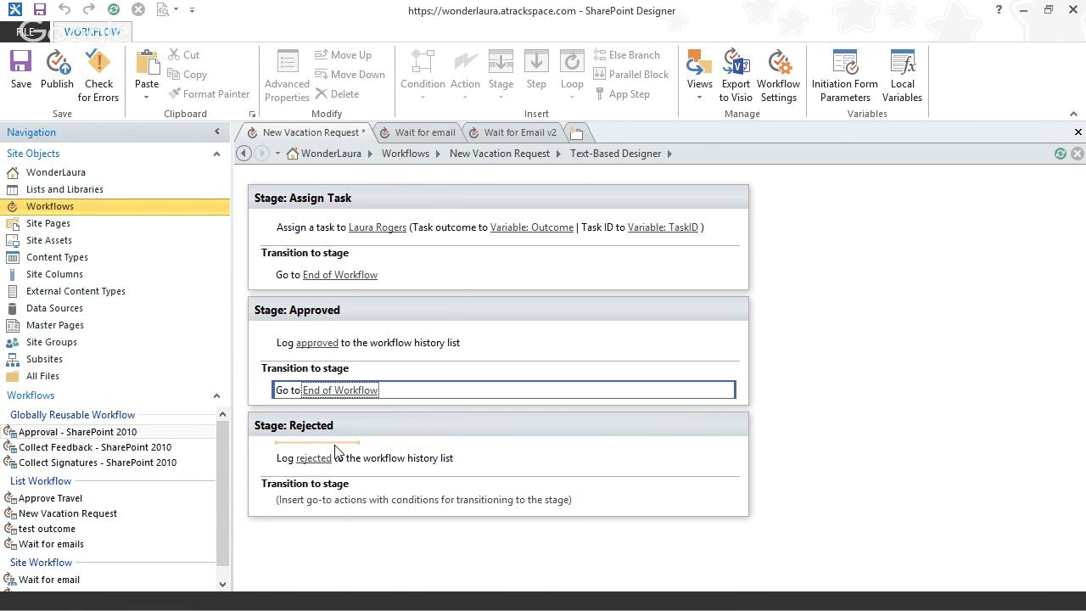
click(312, 509)
text(g)
key(Return)
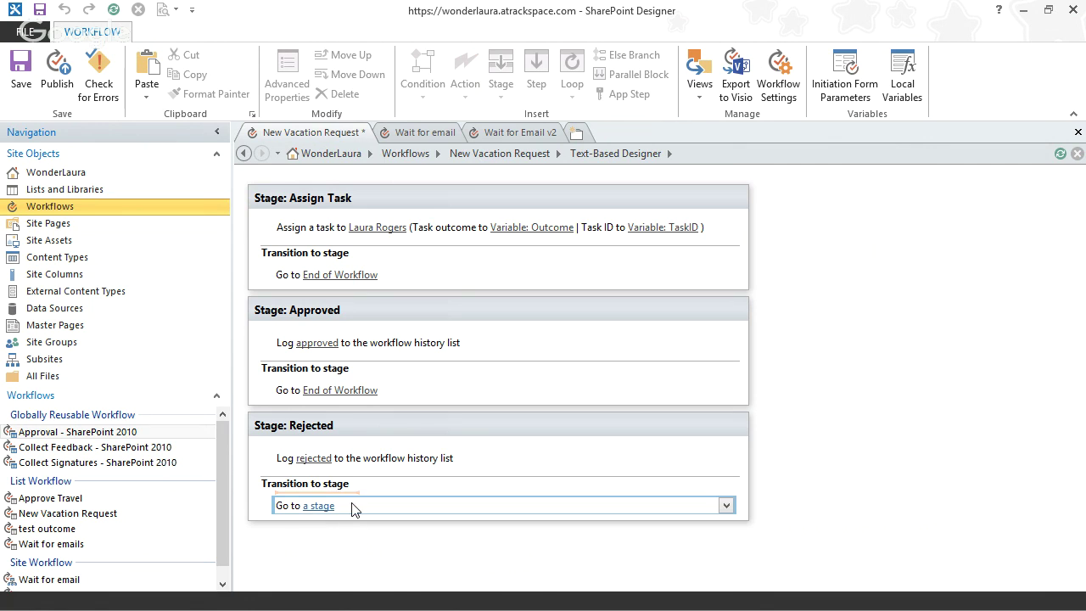
click(324, 507)
click(335, 561)
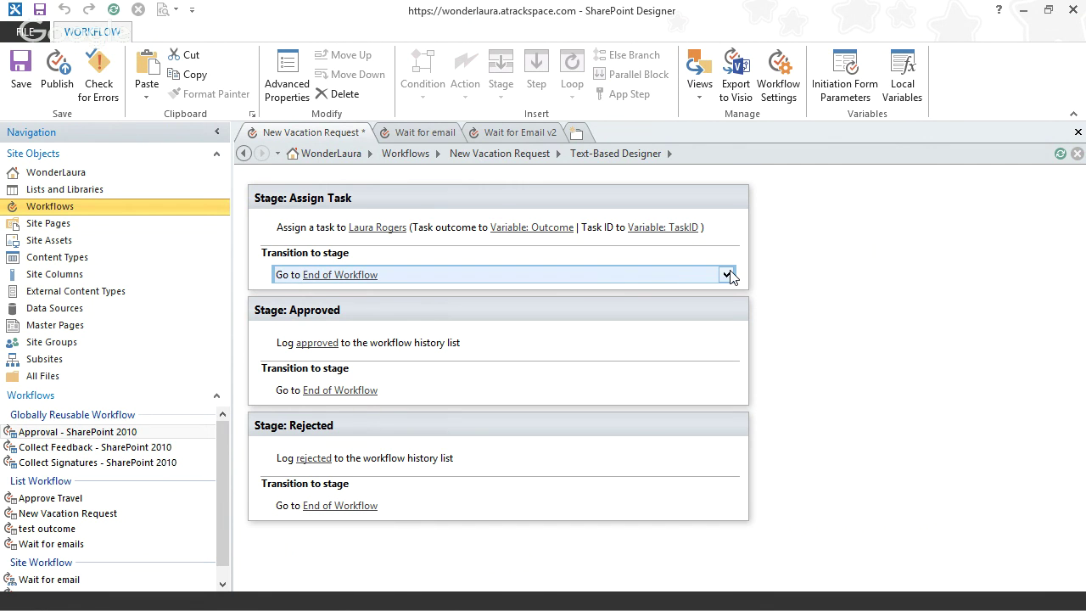
click(726, 274)
click(690, 392)
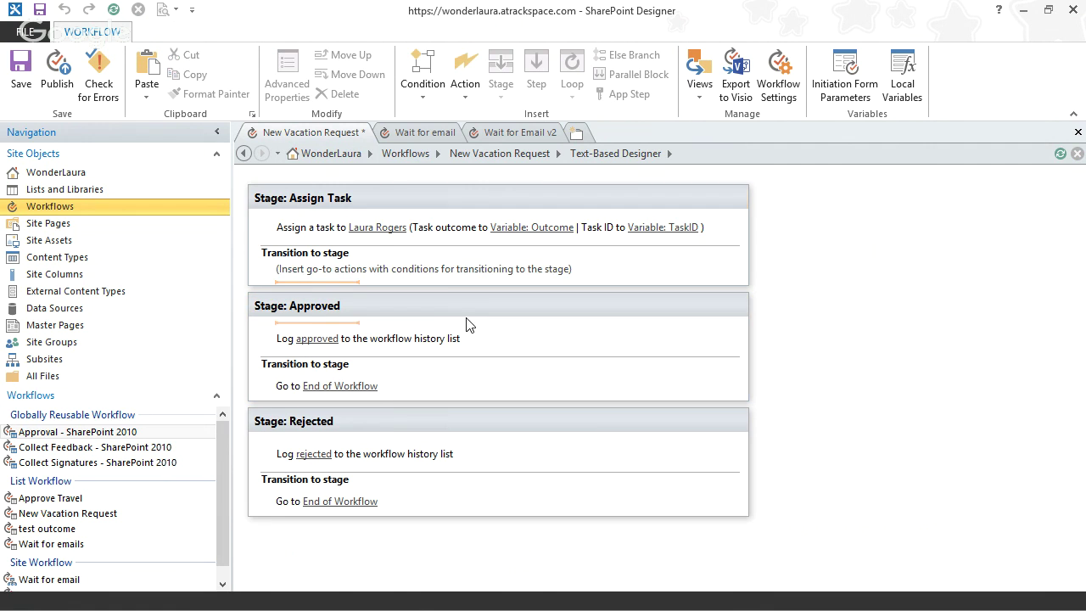
- Add an If condition in Assign Task's transition: Variable: Outcome equals Approved
click(314, 280)
click(423, 78)
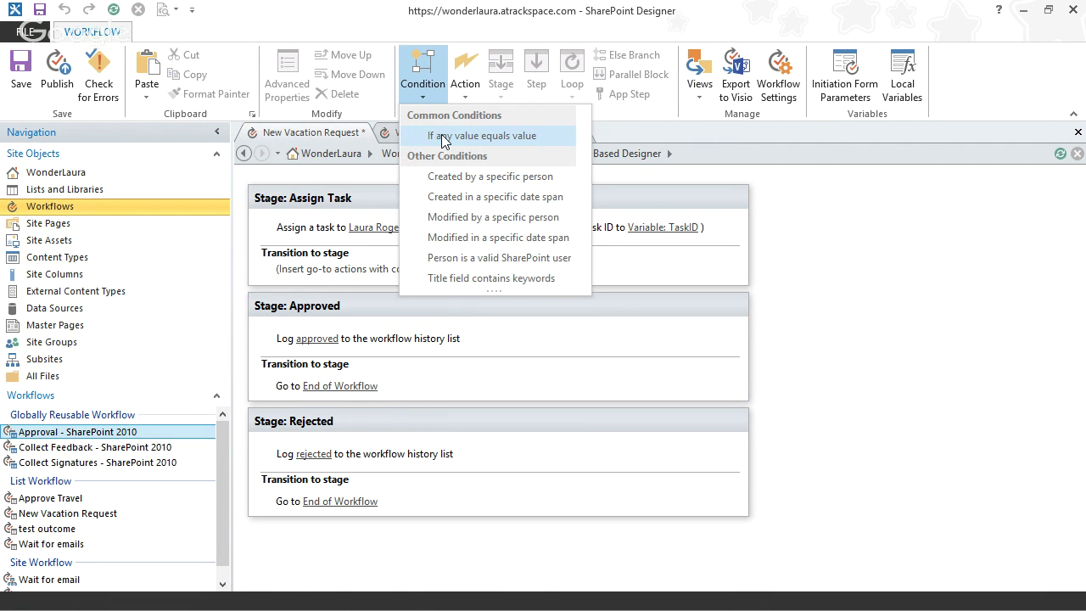
click(433, 138)
click(302, 281)
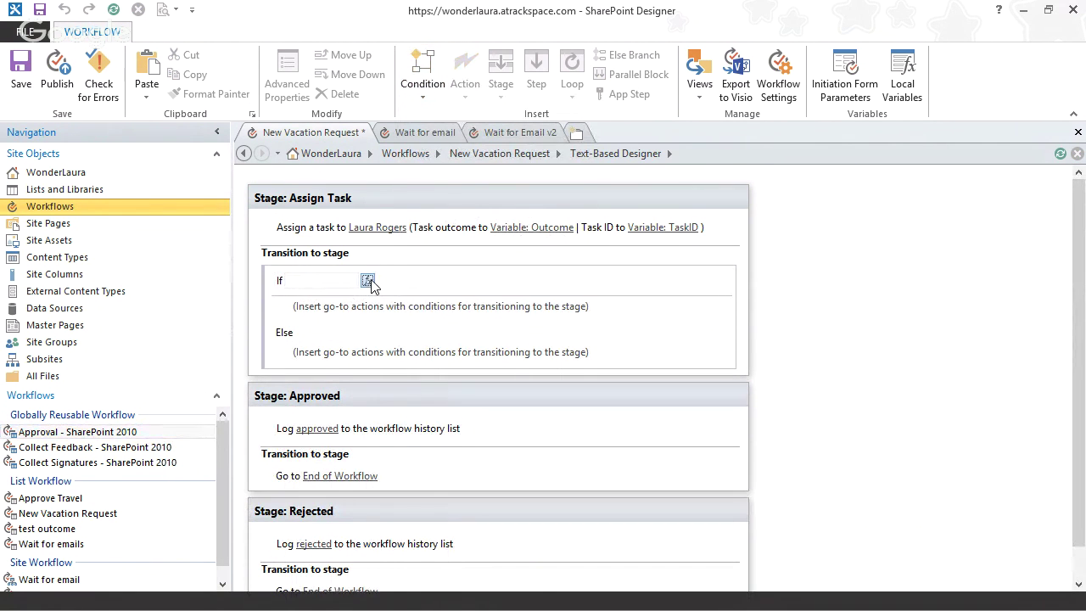
click(368, 280)
click(523, 300)
click(523, 329)
click(522, 323)
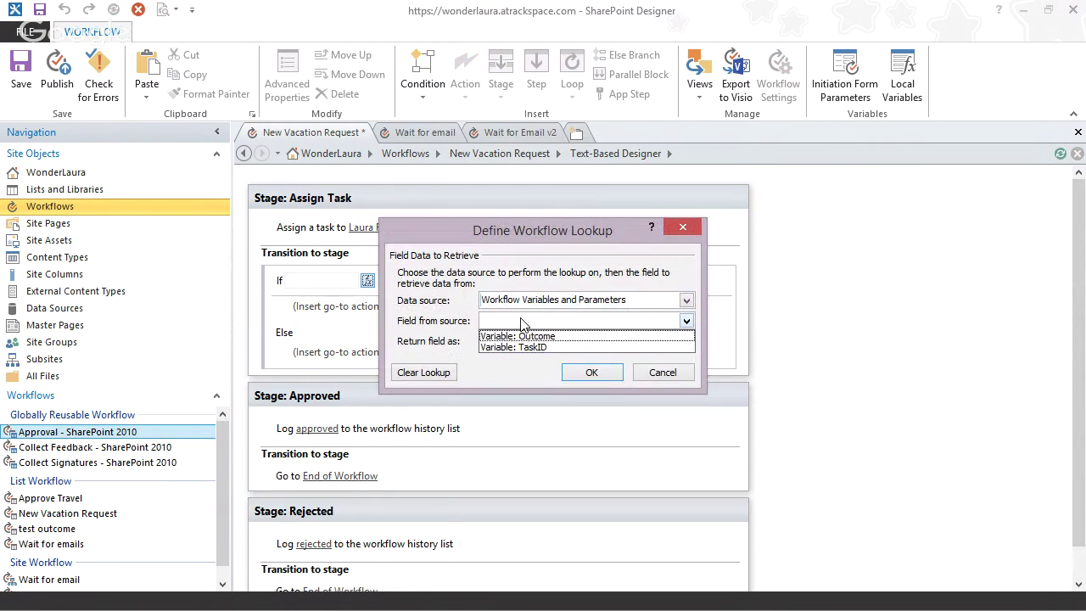
click(533, 334)
click(589, 373)
click(414, 281)
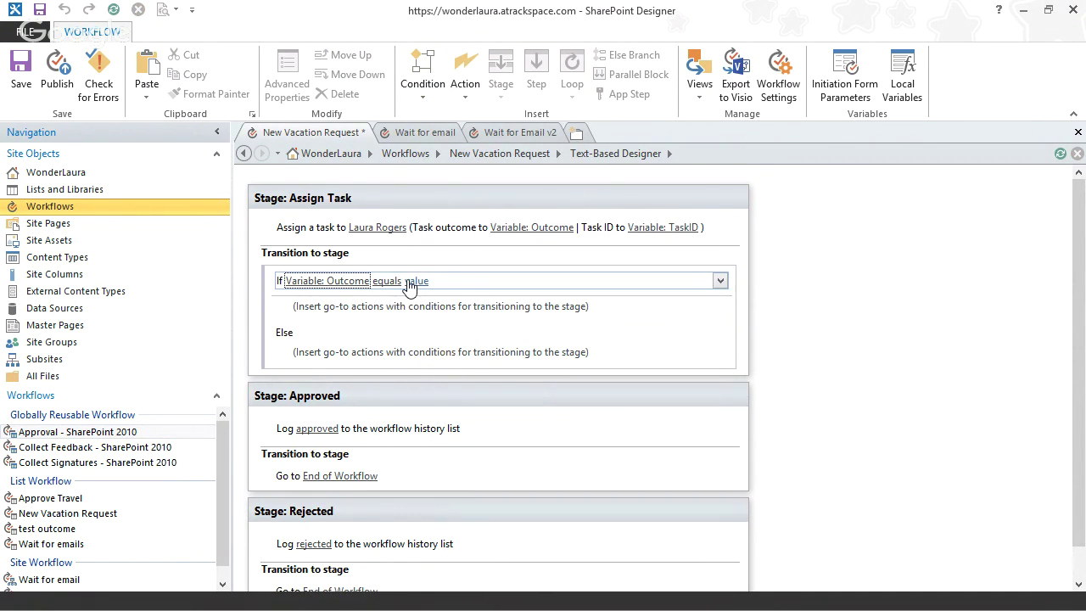
click(482, 281)
click(439, 297)
click(325, 320)
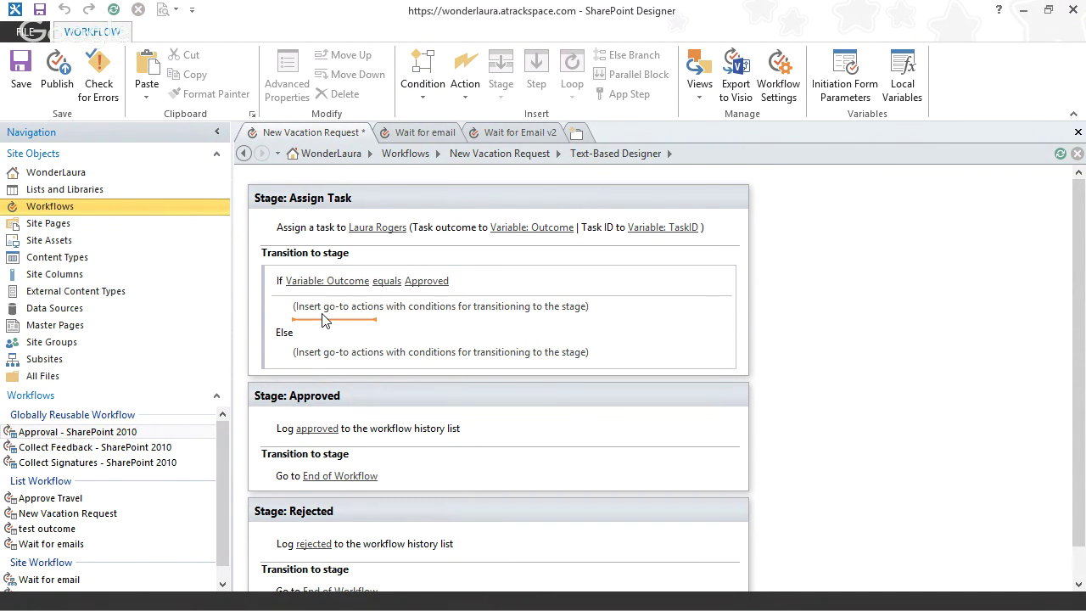
- Go to Approved in the If branch, Rejected in Else, and publish the workflow
text(go)
key(Return)
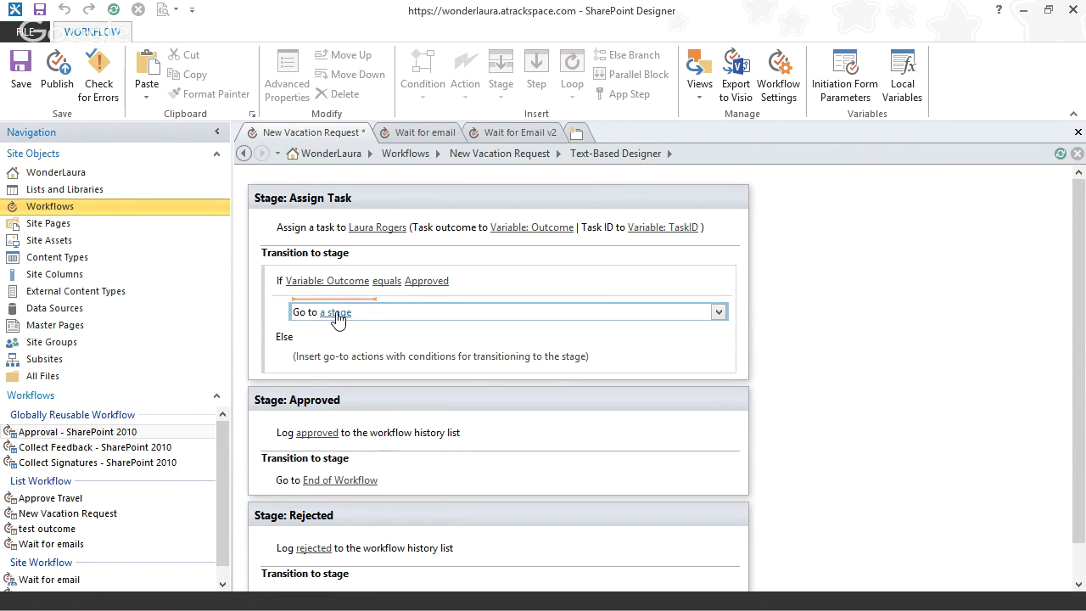
click(338, 313)
click(407, 342)
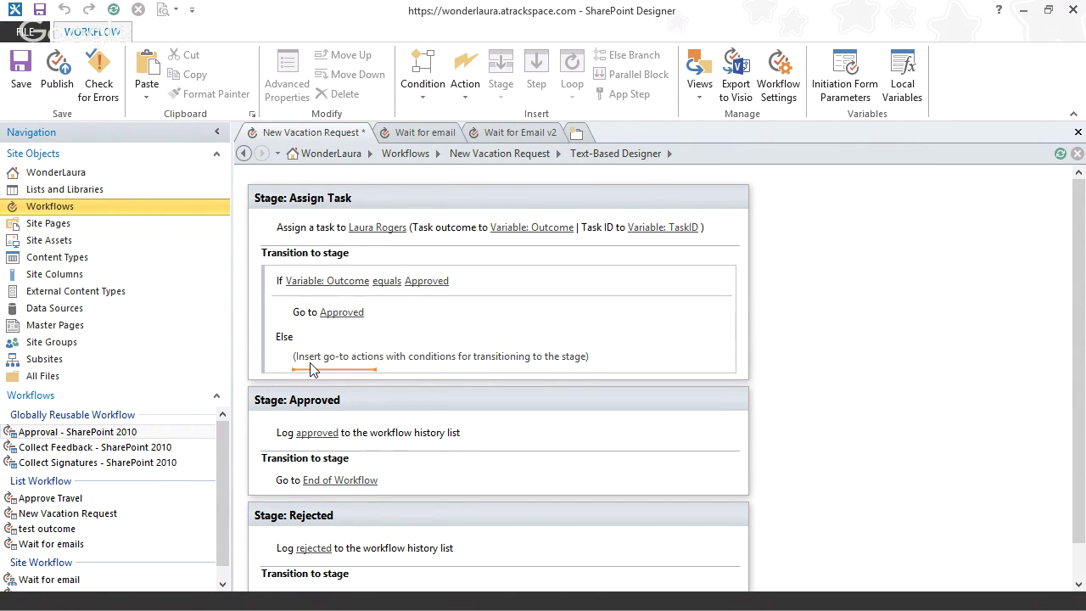
click(311, 370)
text(go)
key(Return)
click(337, 362)
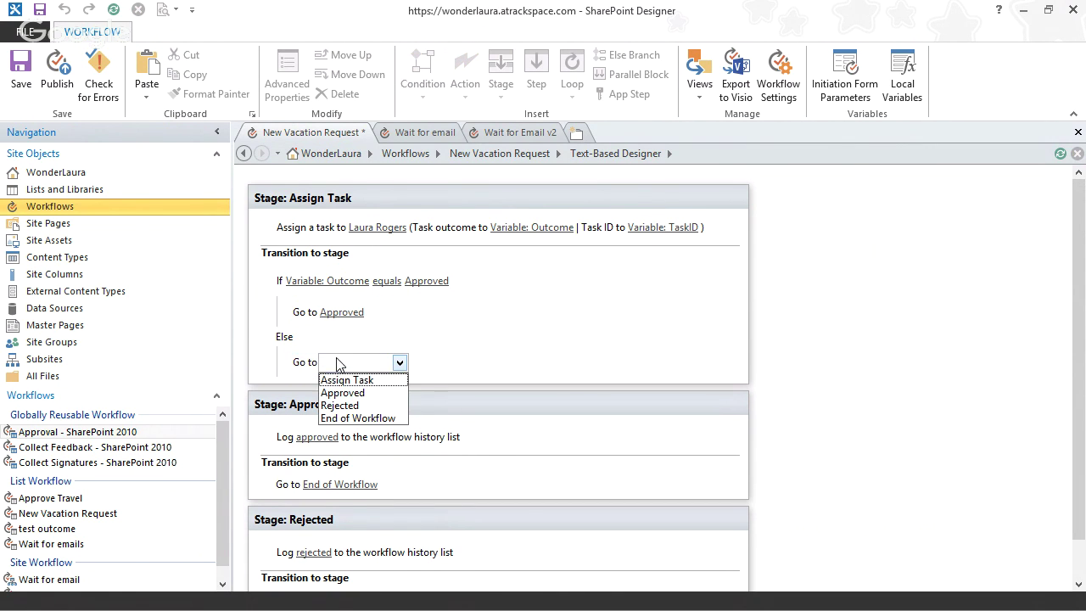
click(342, 393)
click(344, 365)
click(348, 405)
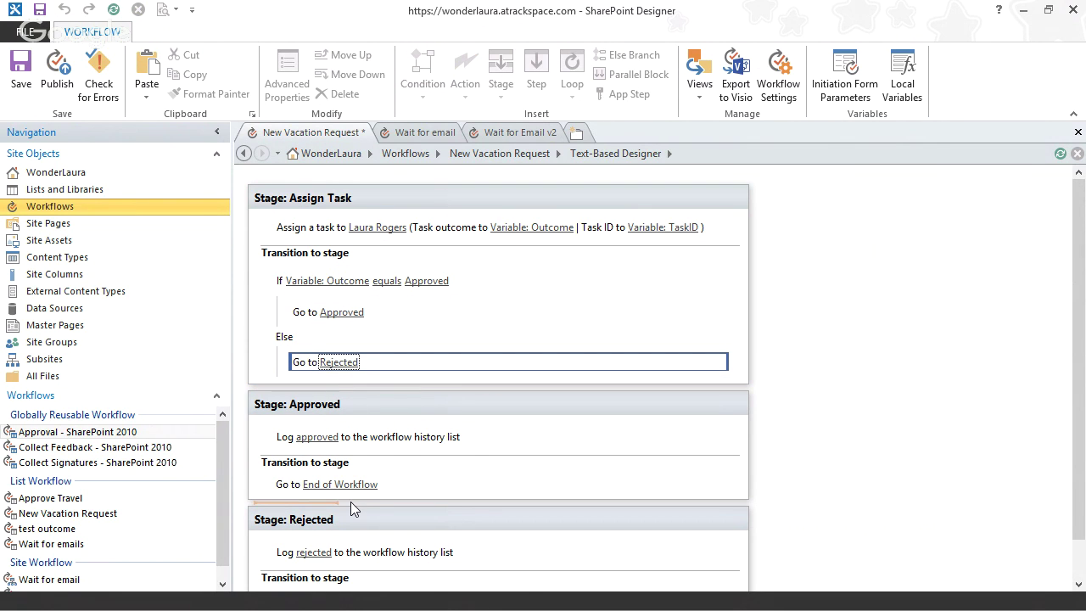
click(57, 85)
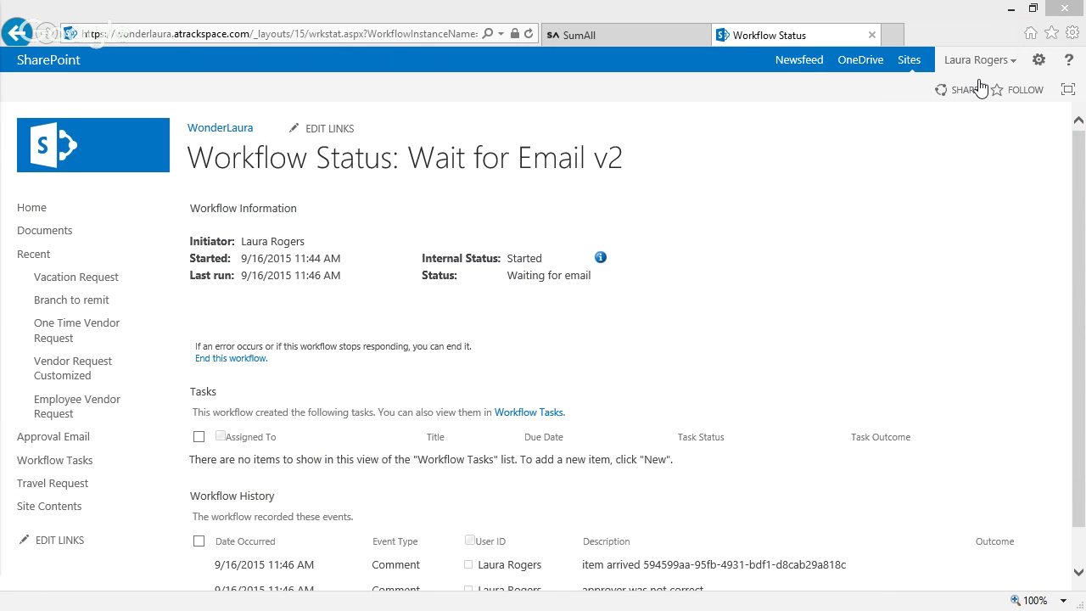
- Start a new Wait for Email v2 run, refresh to see it waiting, and return home
click(63, 507)
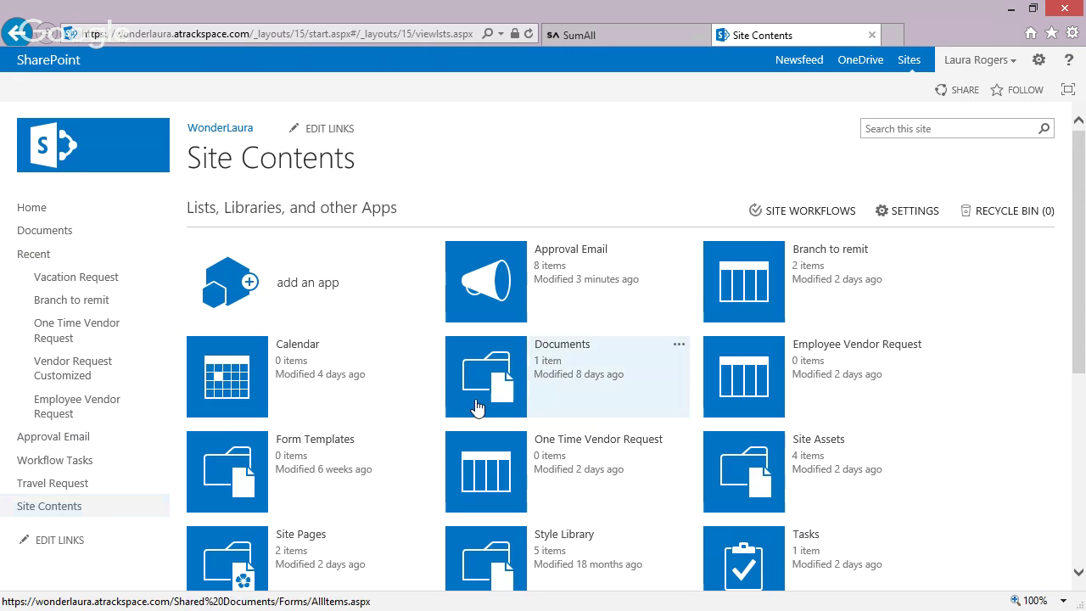
click(810, 210)
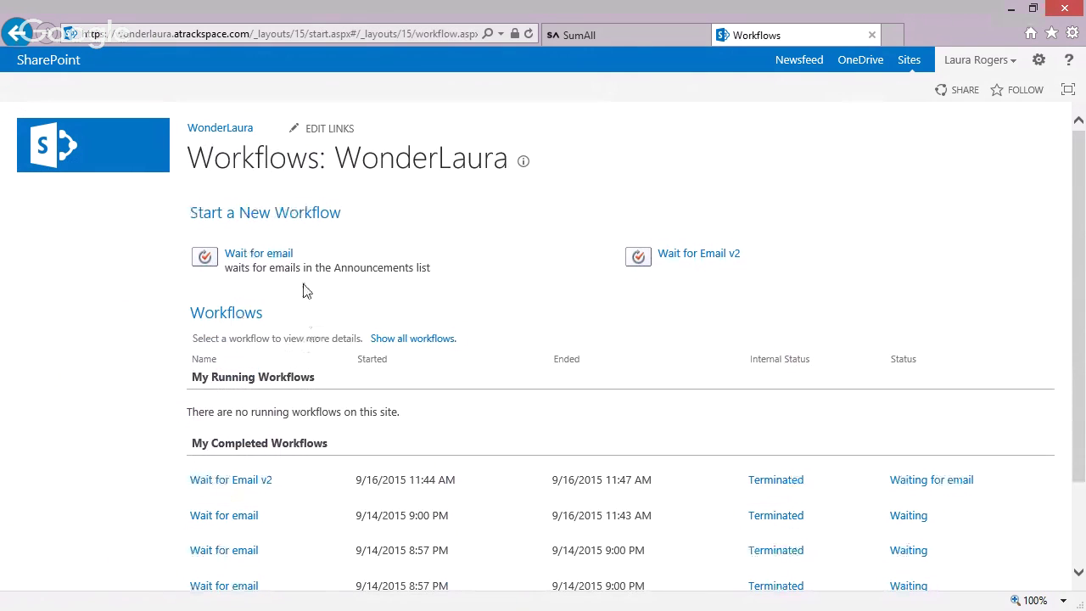
click(695, 256)
click(376, 34)
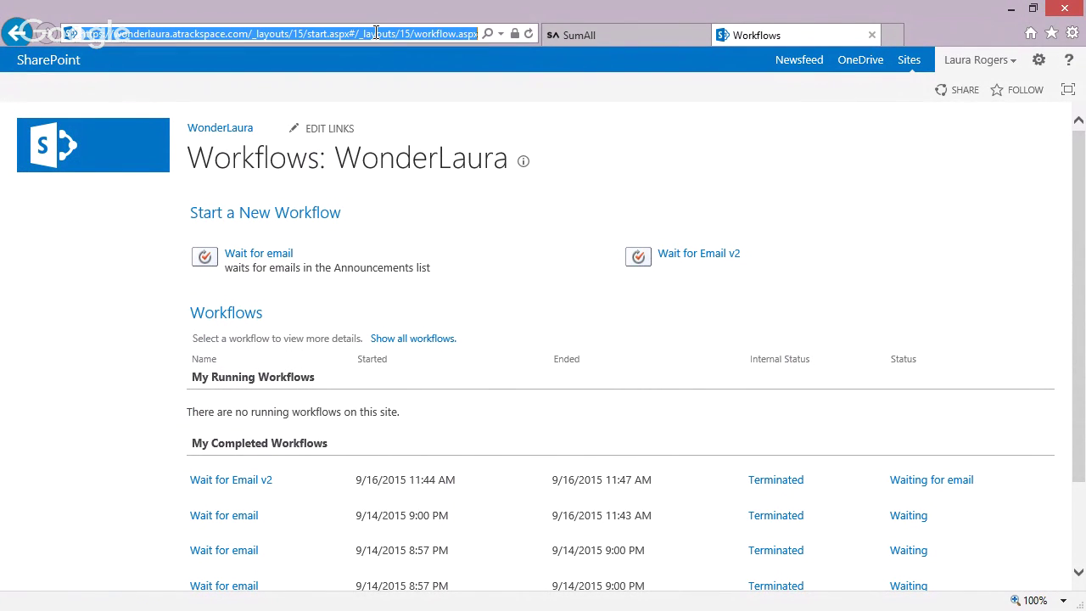
key(Return)
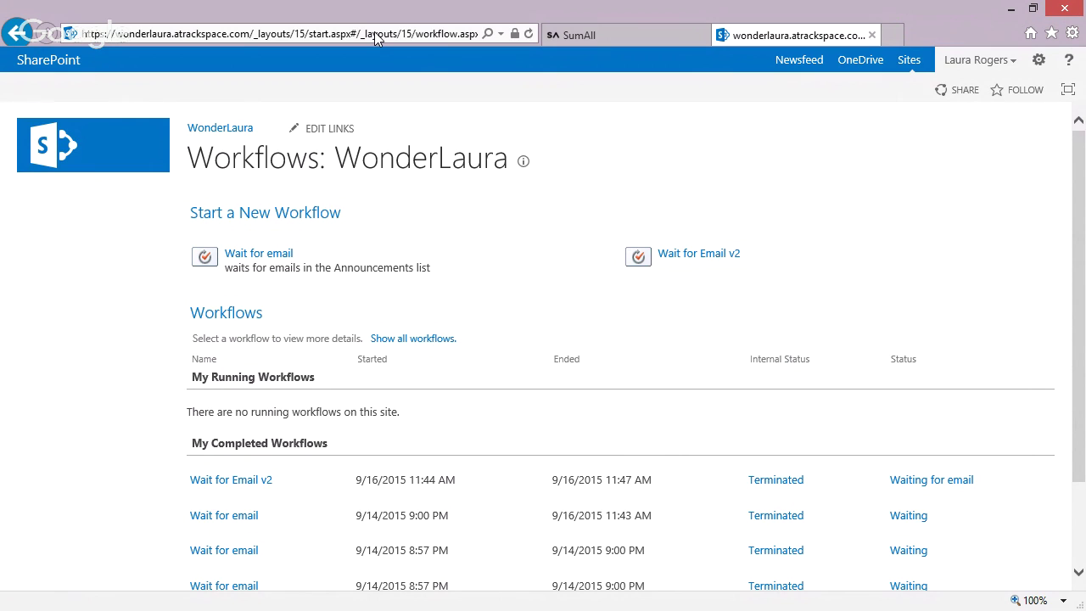
click(527, 33)
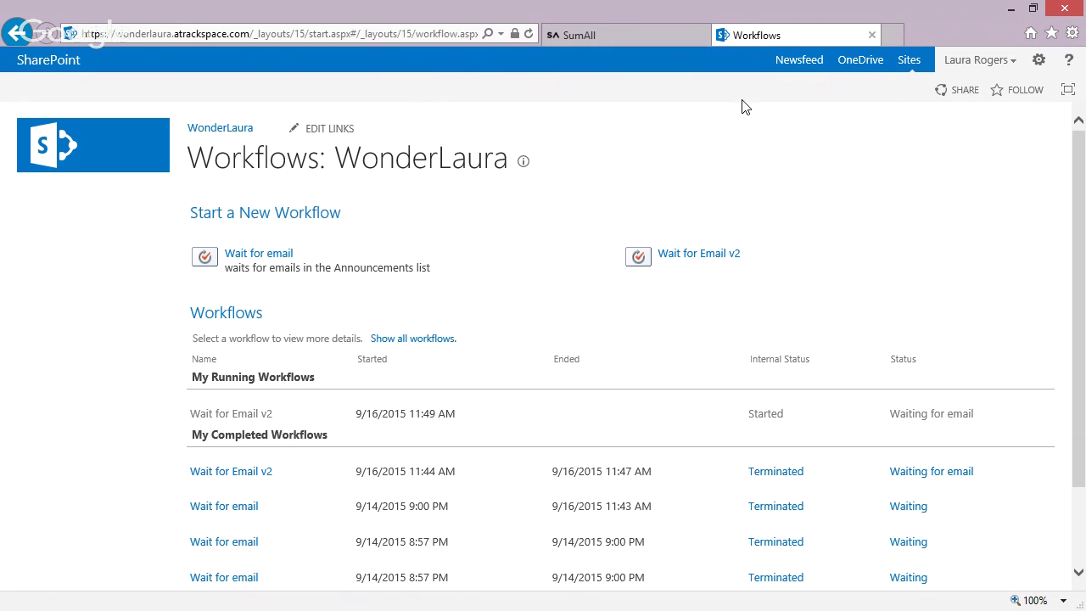
click(232, 136)
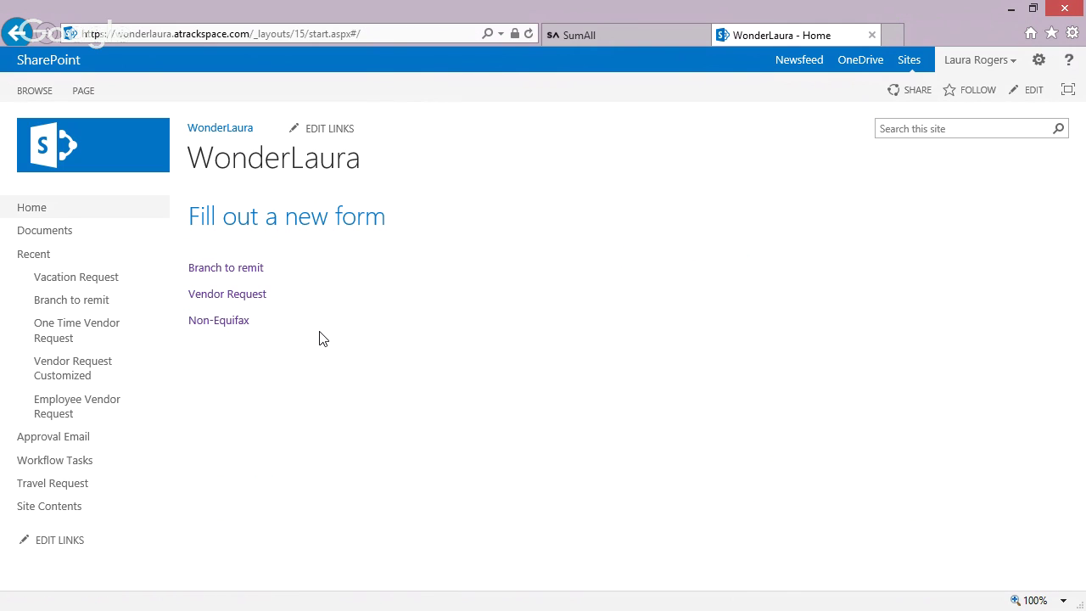
- Save an ETO vacation request from 12/1 to 12/3, then refresh to see its workflow status
click(90, 281)
click(243, 212)
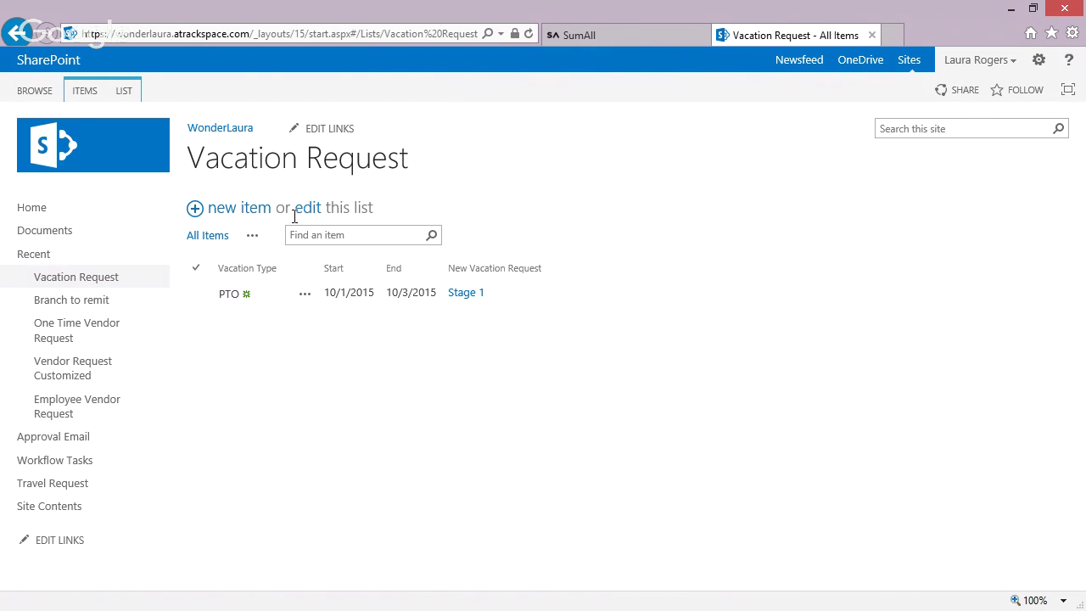
text(ETO)
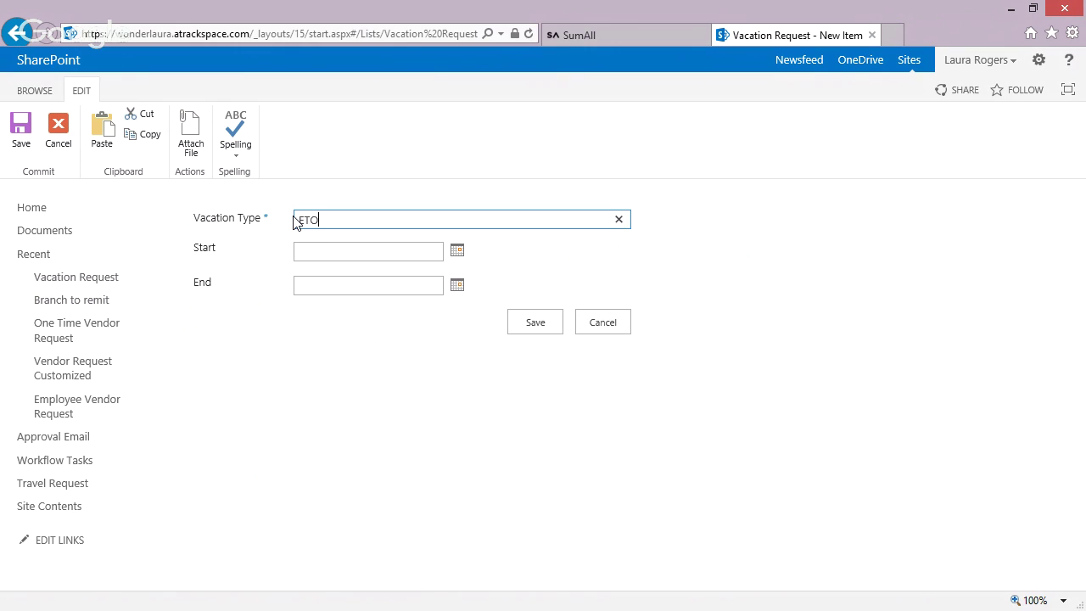
click(356, 252)
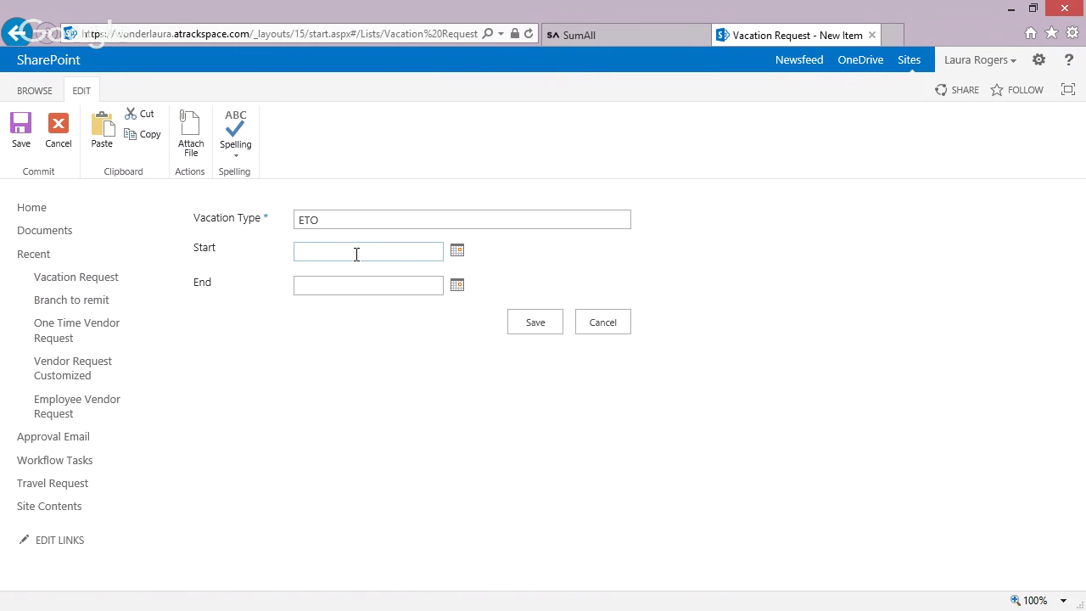
text(12/1)
key(Tab)
key(Tab)
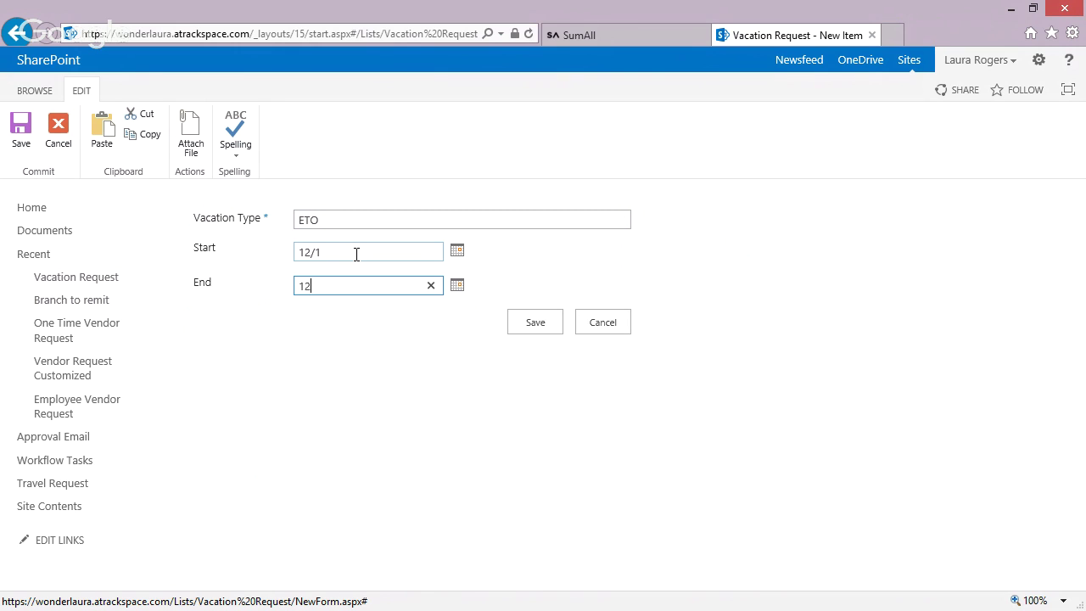
click(531, 322)
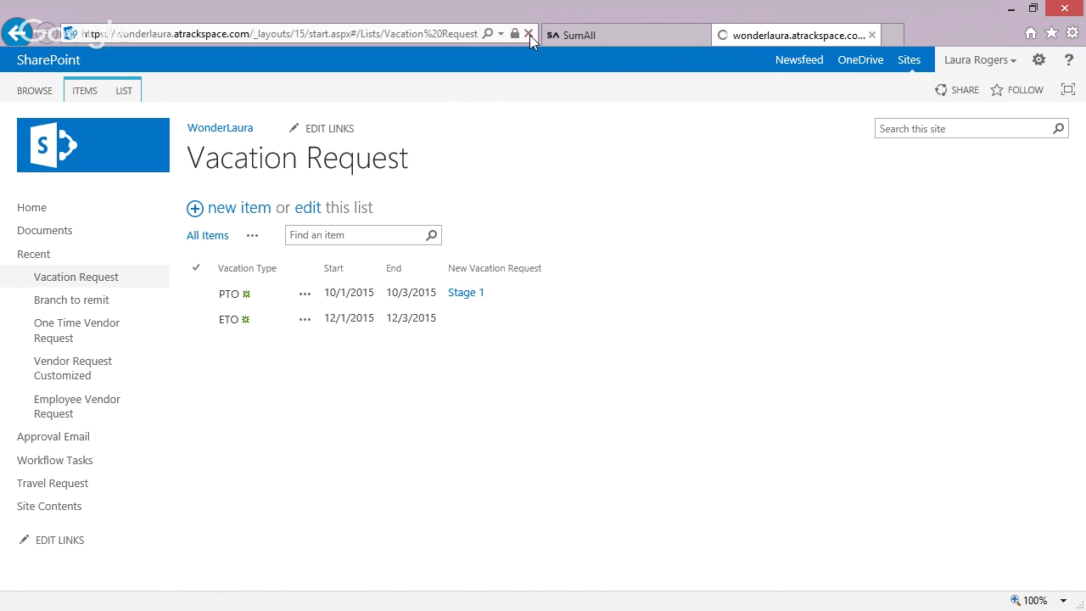
click(529, 34)
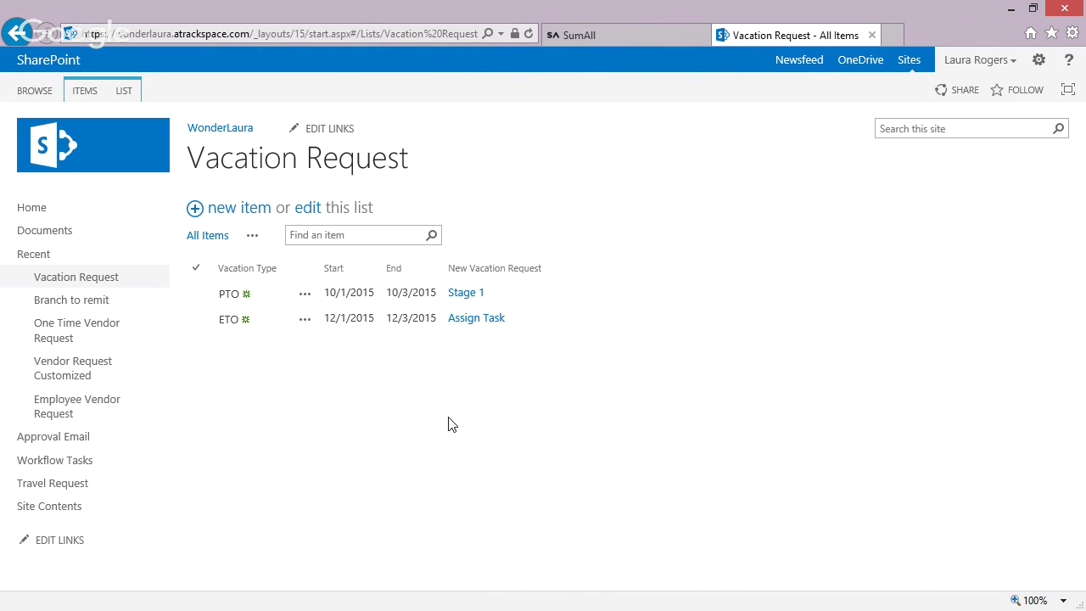
- Open the ETO request's workflow status and send the Outlook approval reply for Vacation Req: 2
click(476, 318)
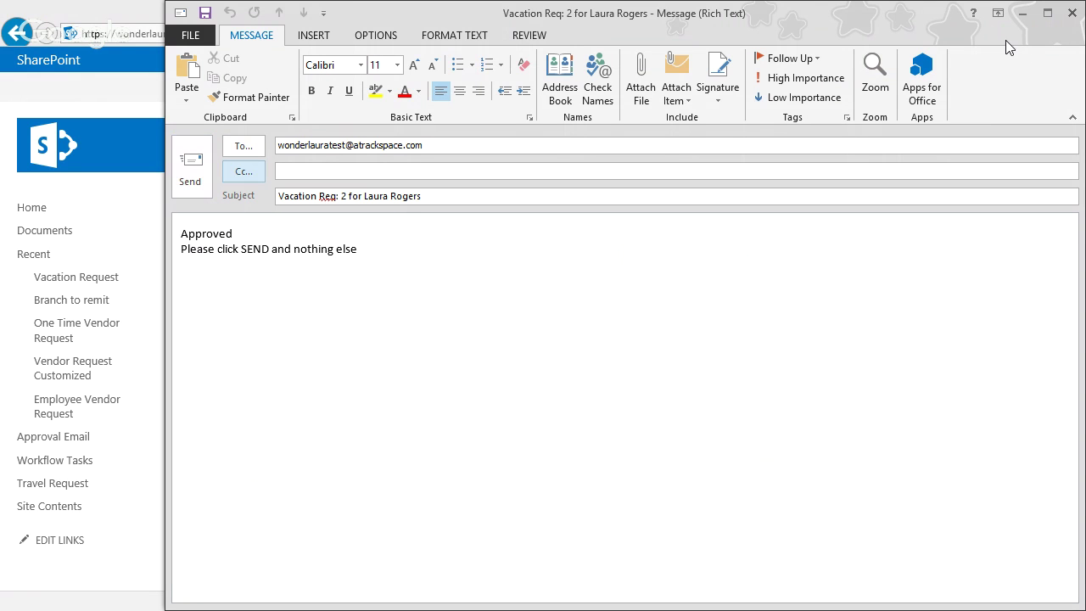
click(205, 180)
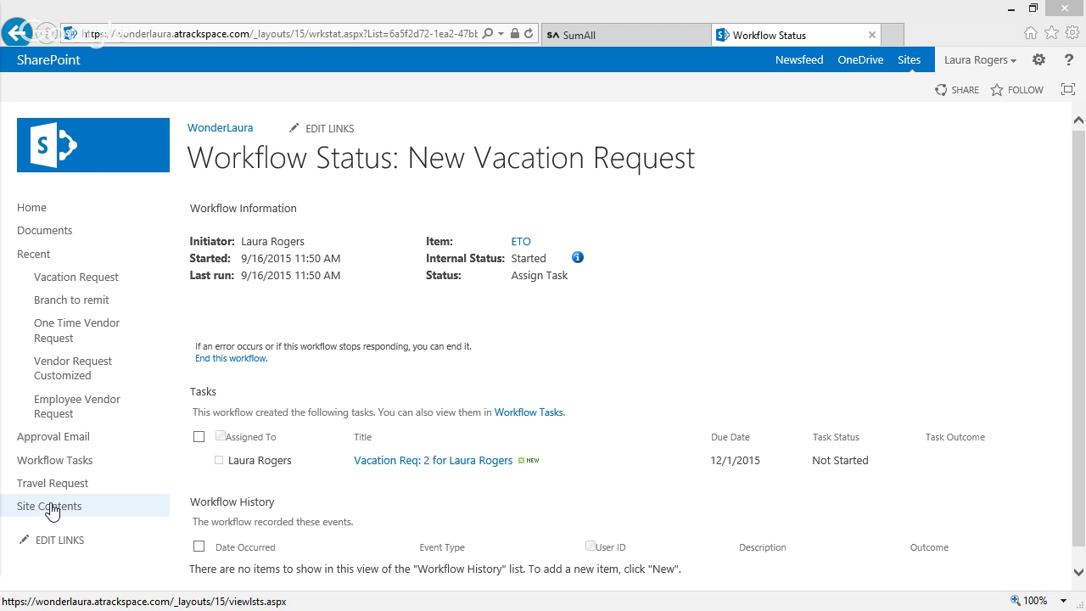
- Reload the Approval Email list until the 'Vacation Req: 2' Approved entry appears at the top
click(45, 445)
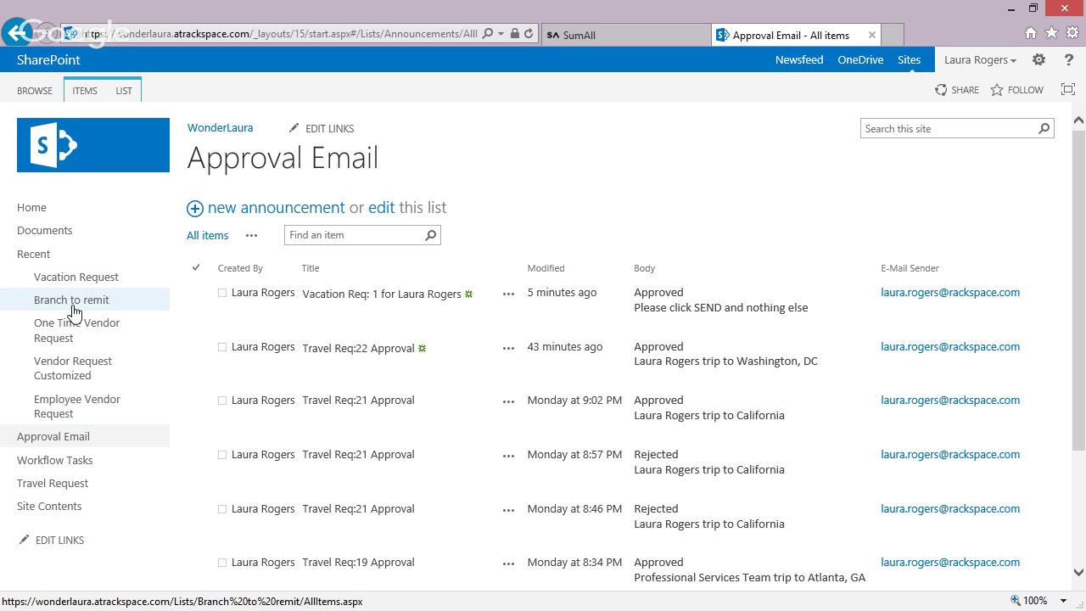
click(893, 37)
text(wonder)
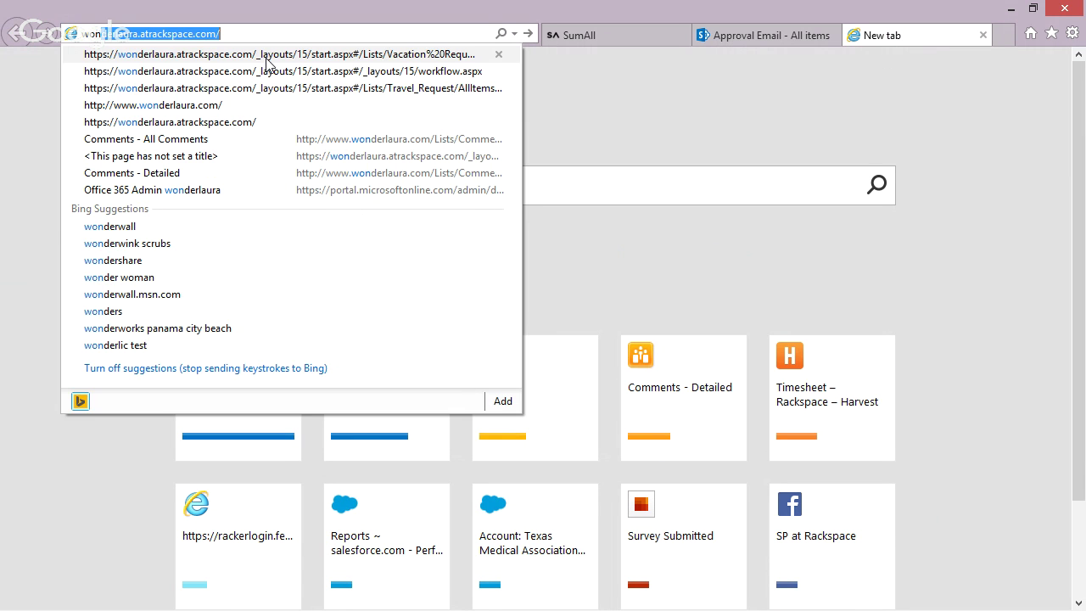
text(laura.s)
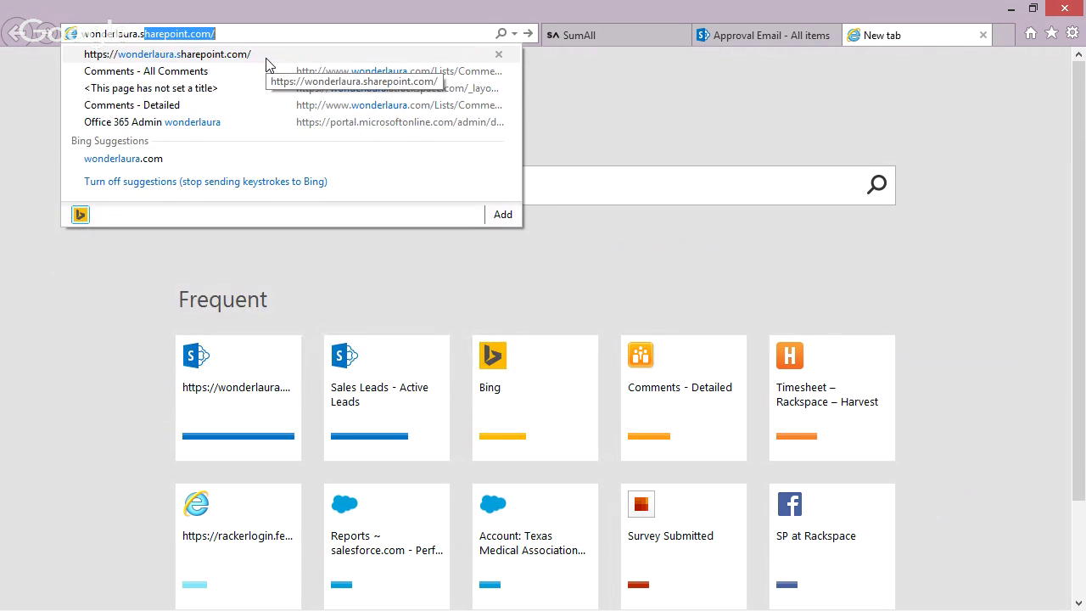
key(Return)
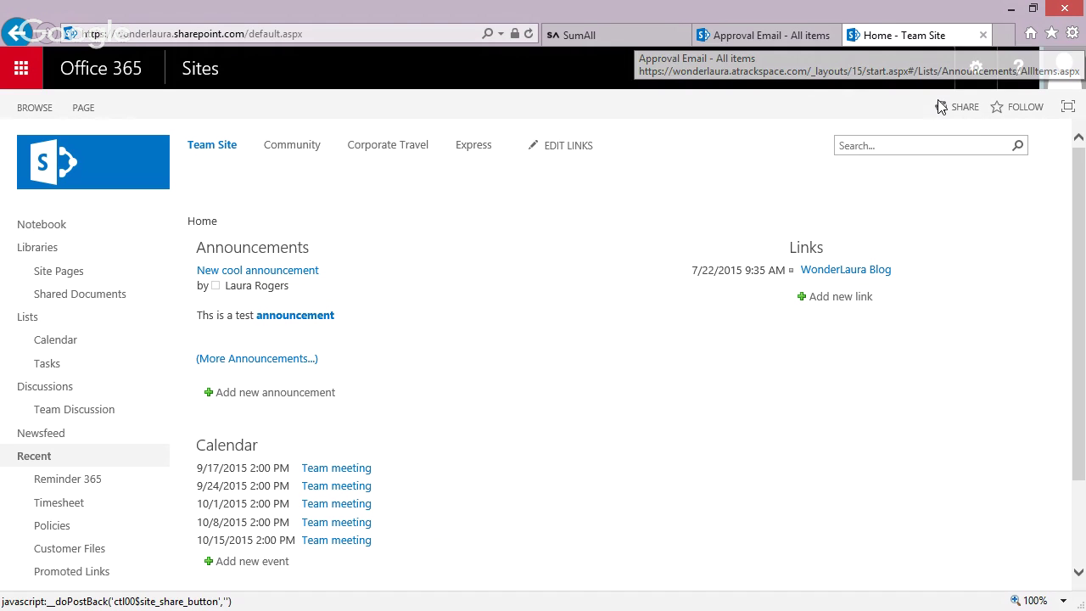
click(788, 36)
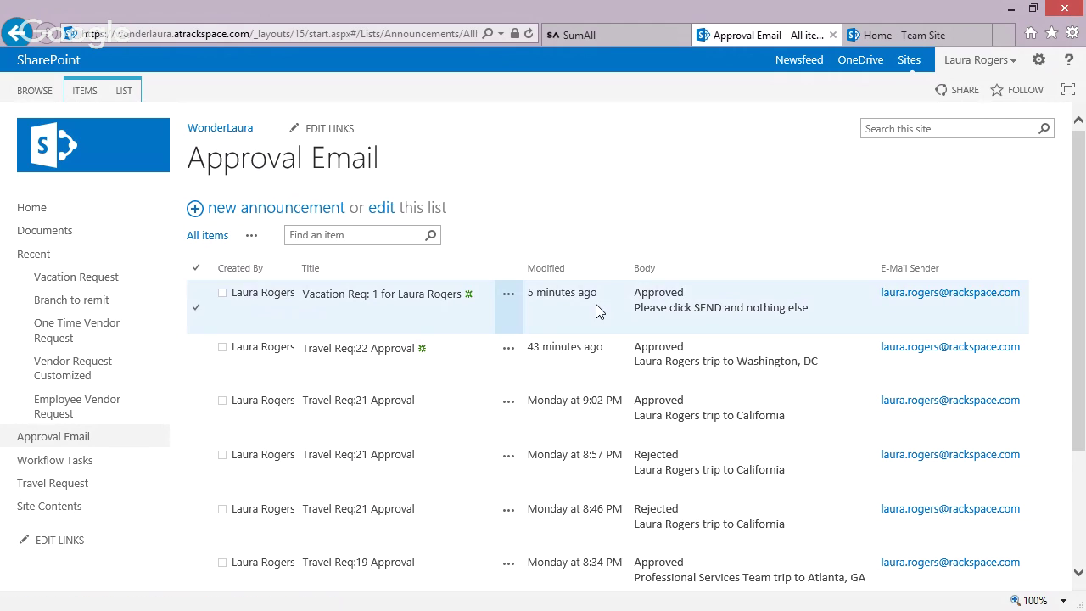
click(266, 163)
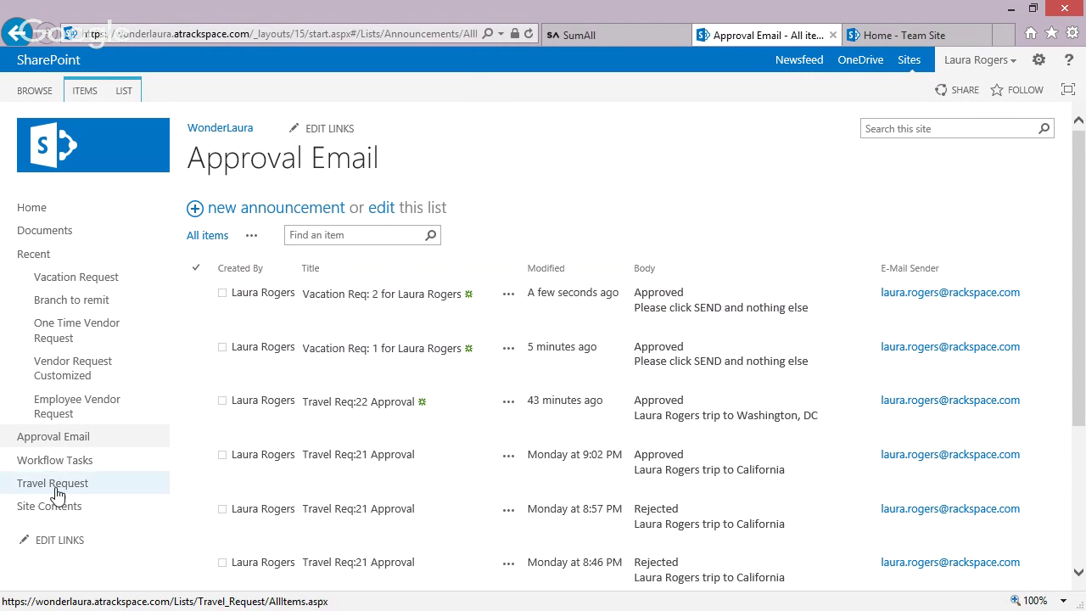
- Check the Wait for Email v2 history logs 'item arrived' and 'it was approved', then return to Workflow Tasks
click(77, 462)
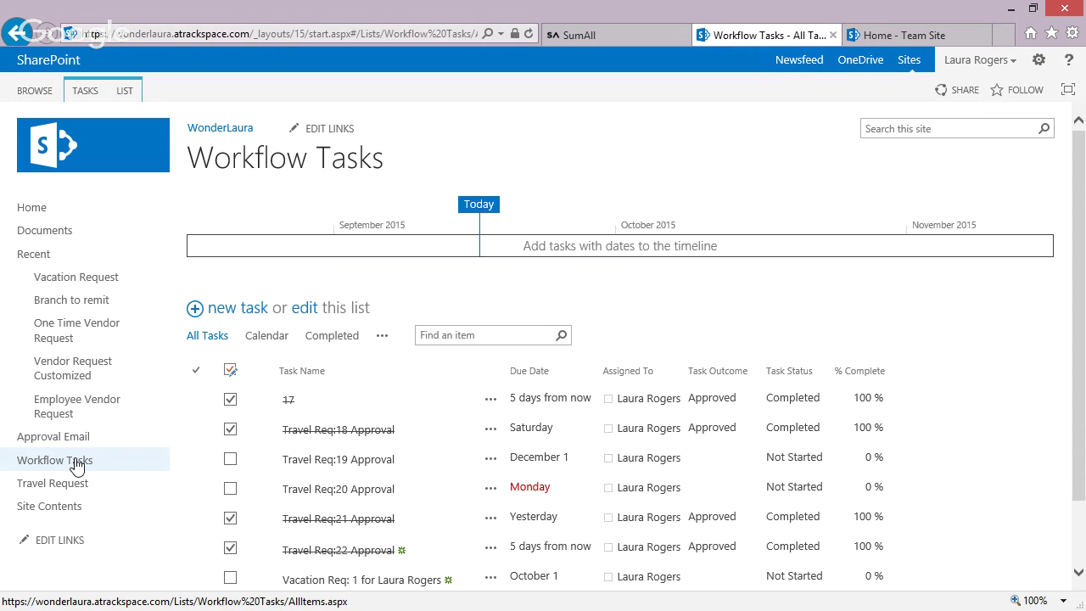
scroll(133, 467, down, 1)
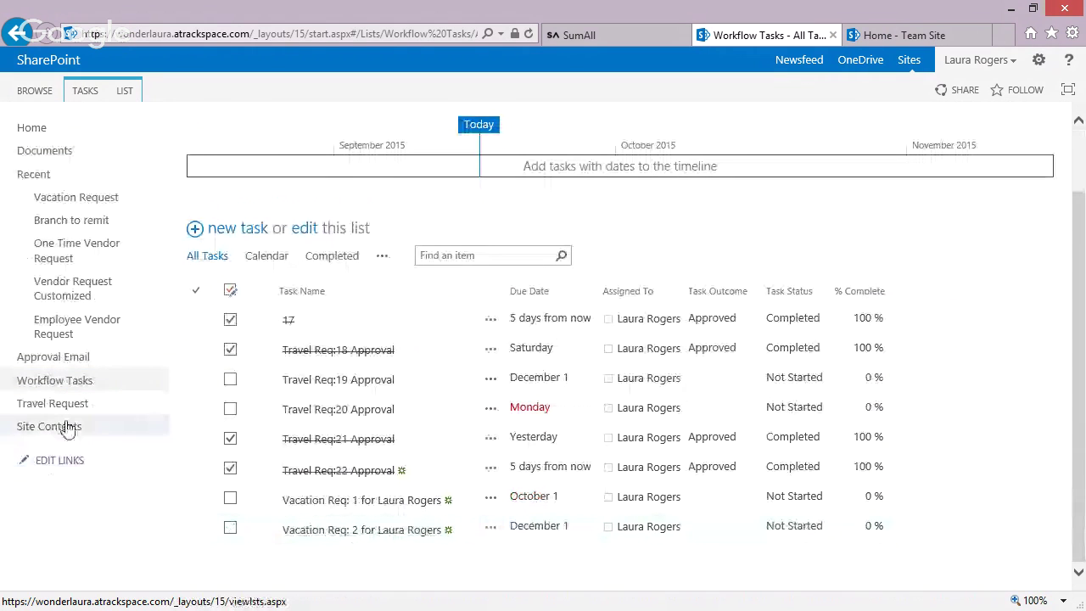
click(68, 429)
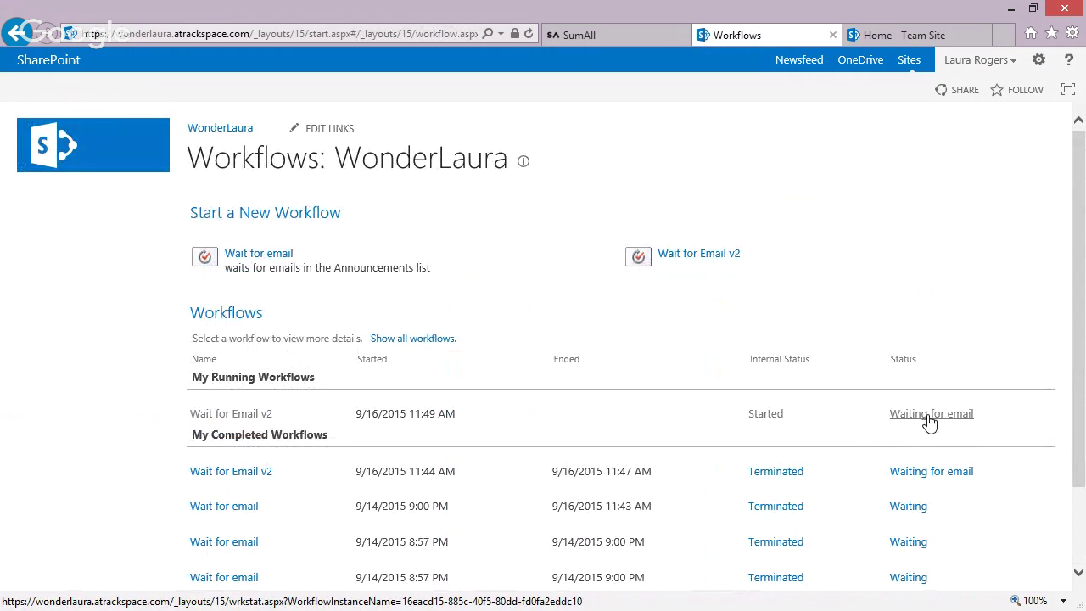
click(898, 421)
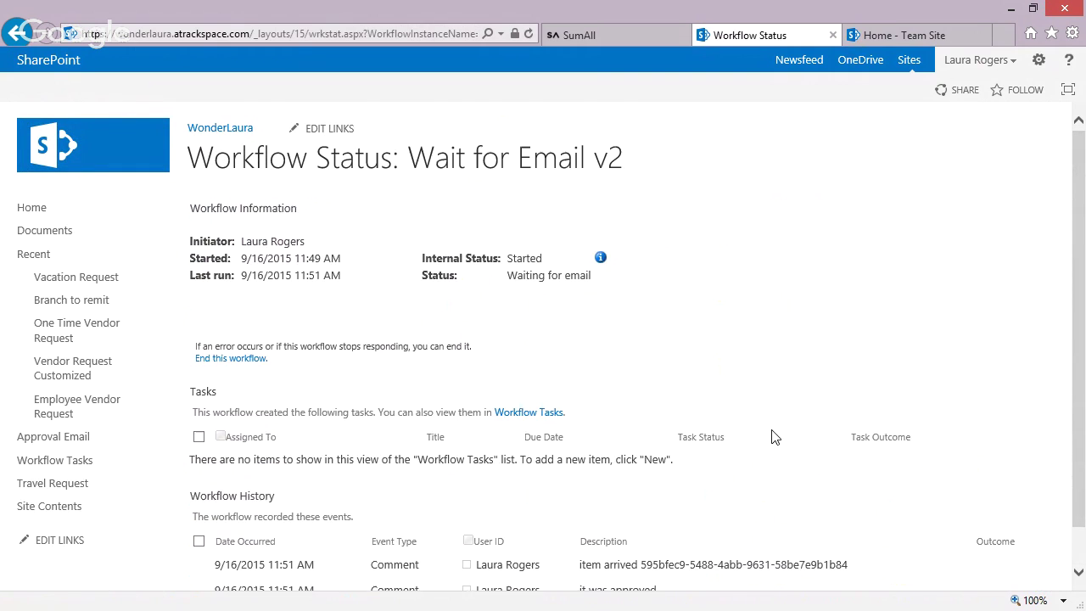
scroll(772, 437, down, 1)
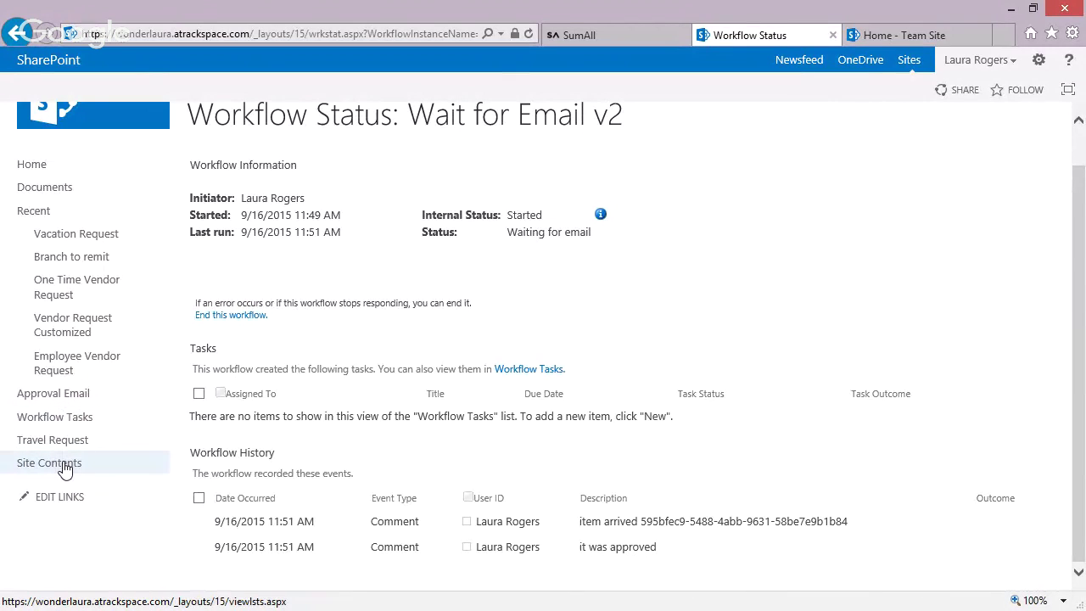
click(66, 419)
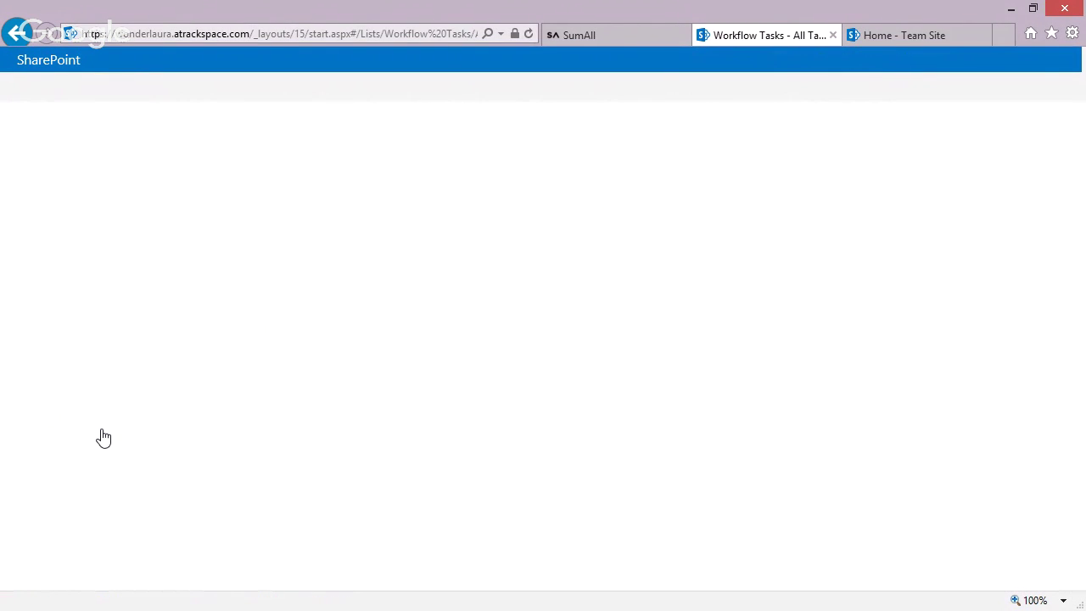
- Confirm Vacation Req: 2 is Approved and Completed, then bring up the Wait for Email v2 workflow
scroll(1082, 395, down, 1)
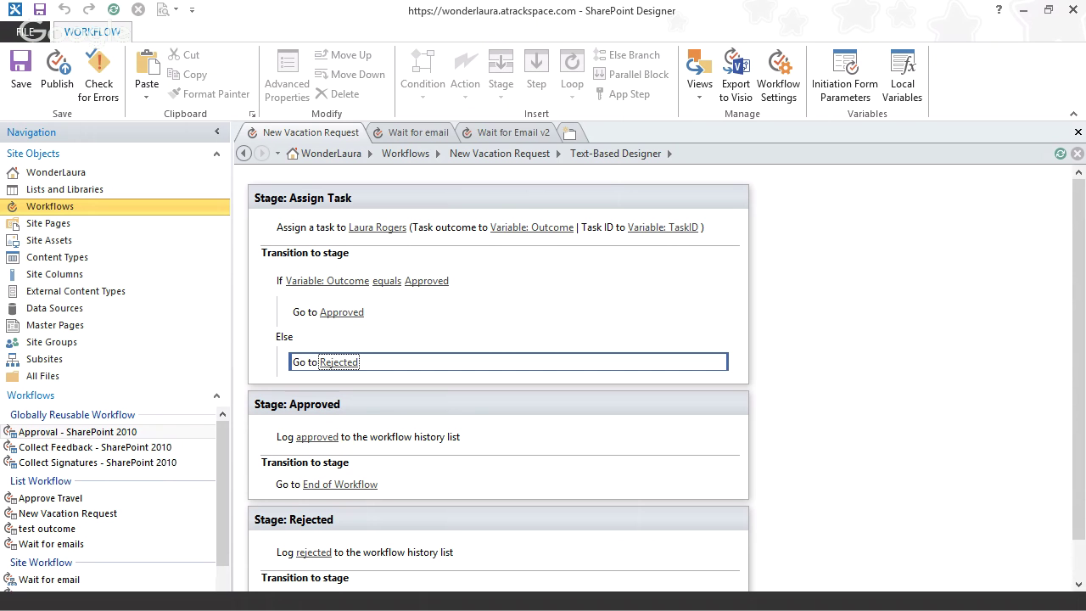
click(512, 132)
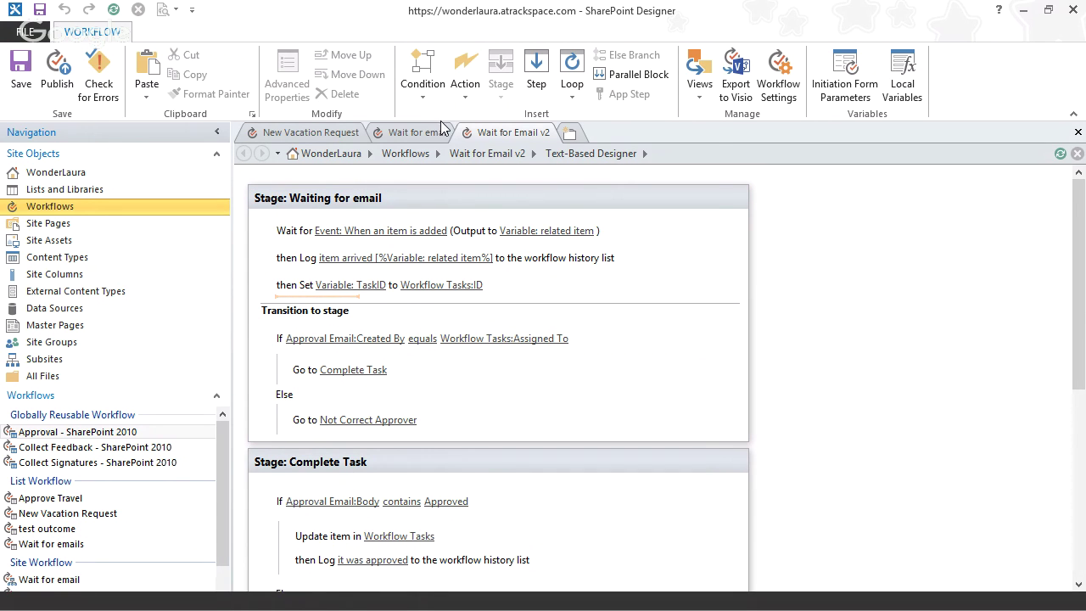
- Insert a Find Substring in String action from Utility Actions into the Waiting for email stage
click(464, 83)
drag(710, 215, 705, 487)
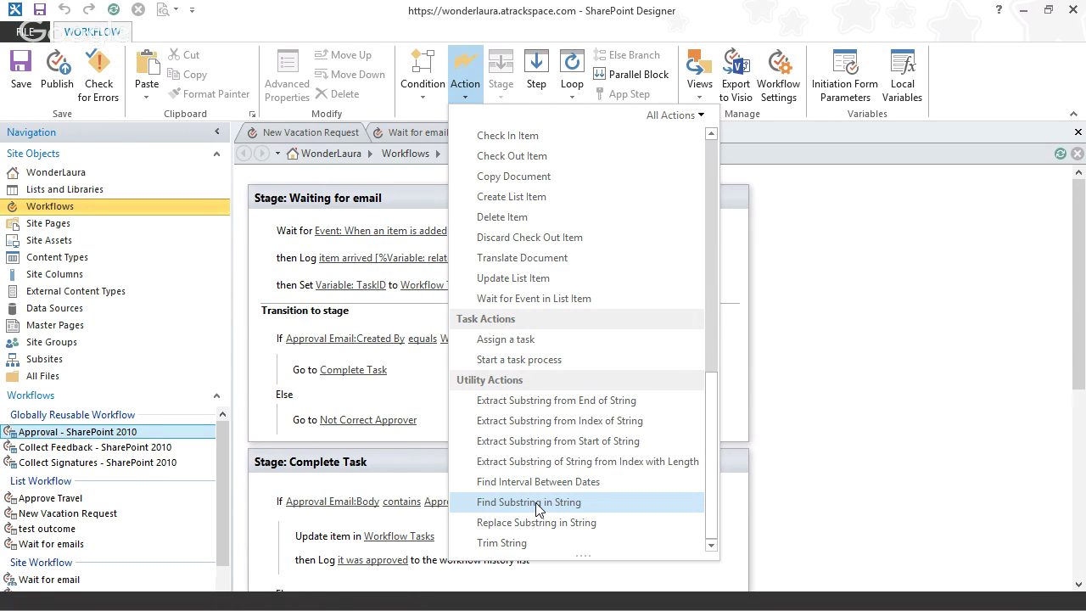
click(535, 502)
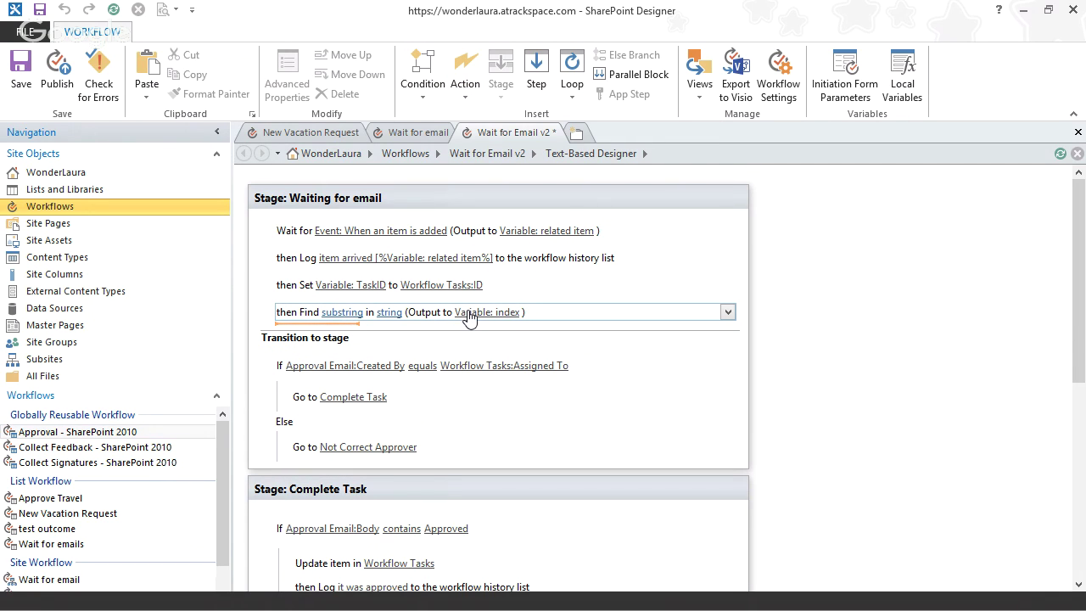
- Set the Find step's substring to search for to ':'
click(342, 314)
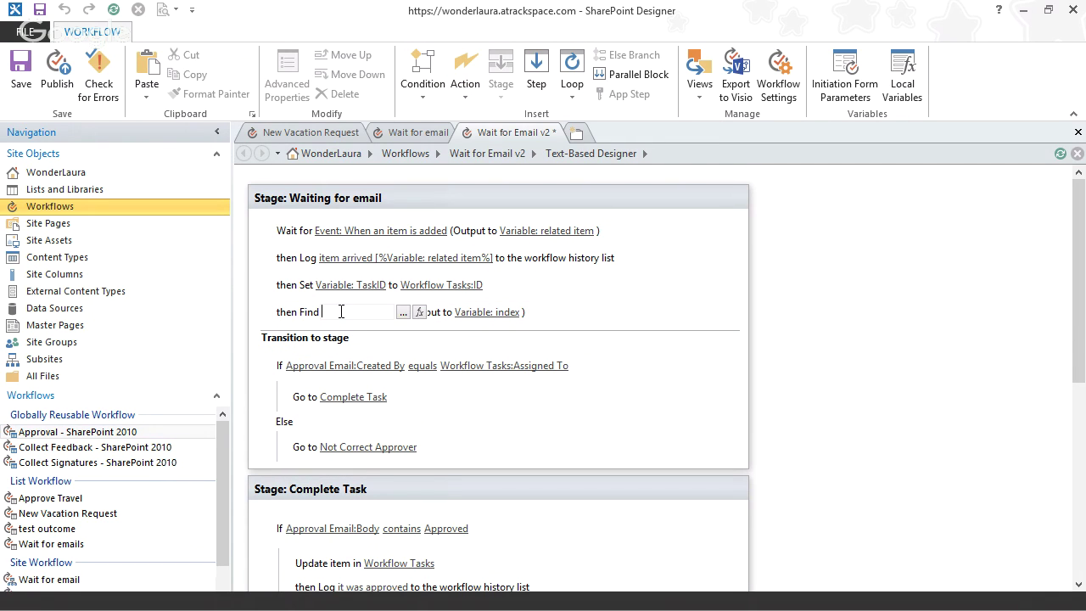
click(404, 314)
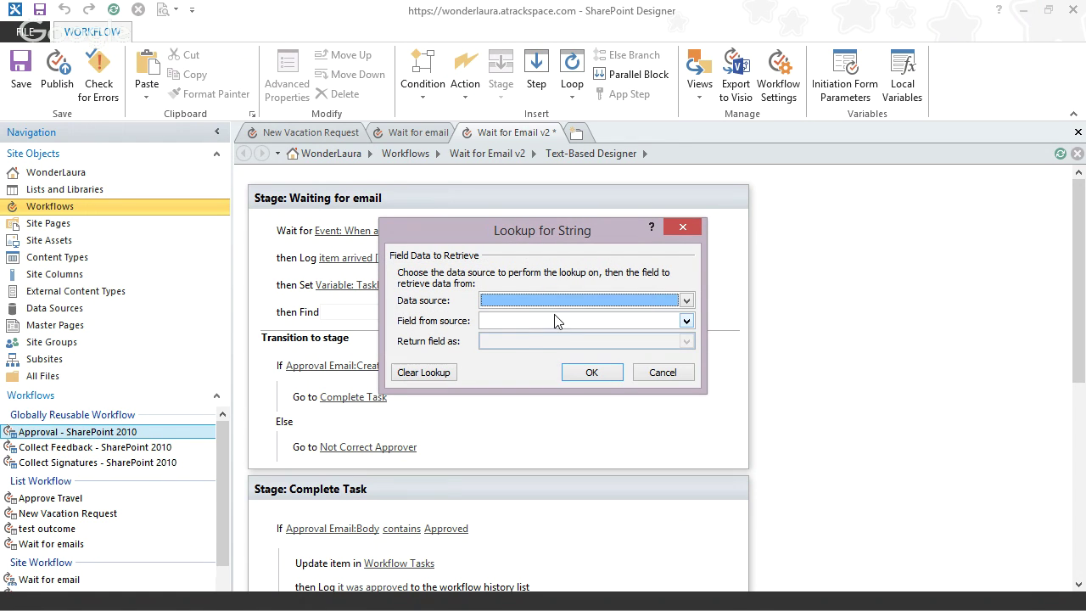
click(656, 375)
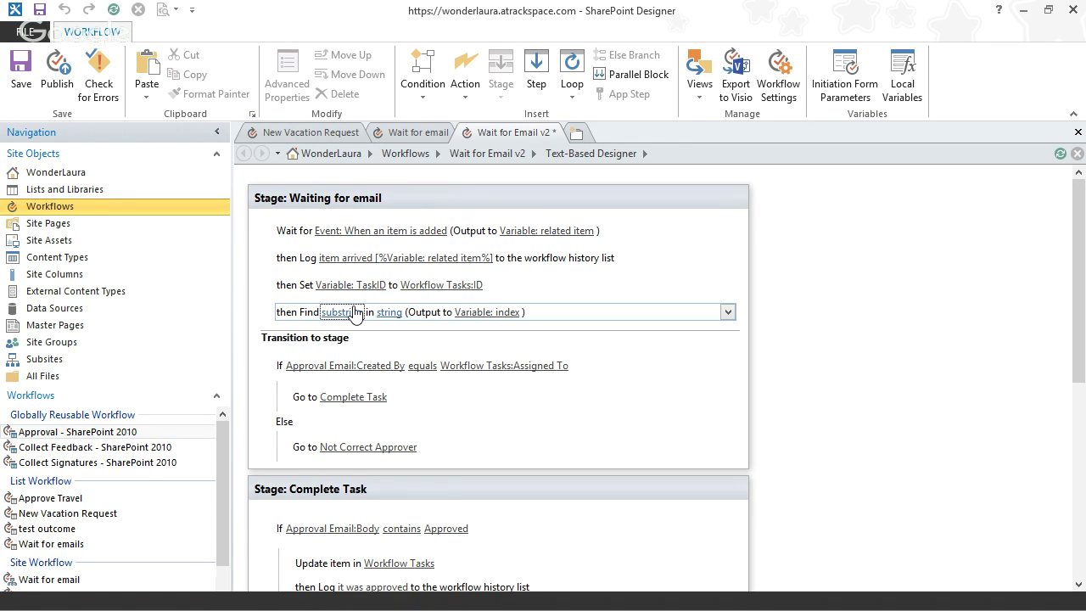
key(Return)
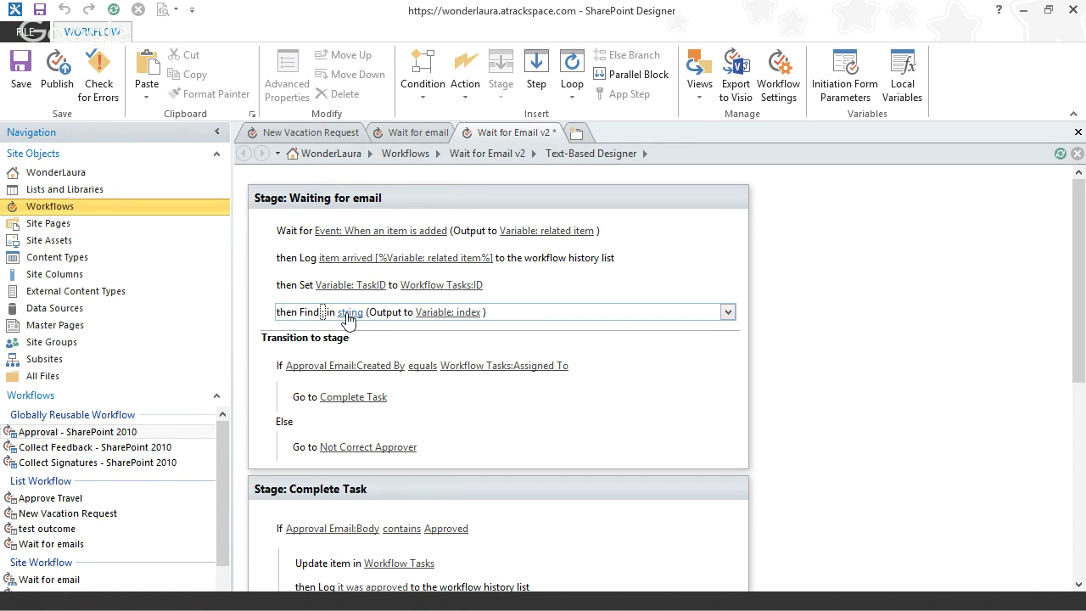
- Point the string to search at the Approval Email data source's E-Mail Subject field
click(348, 312)
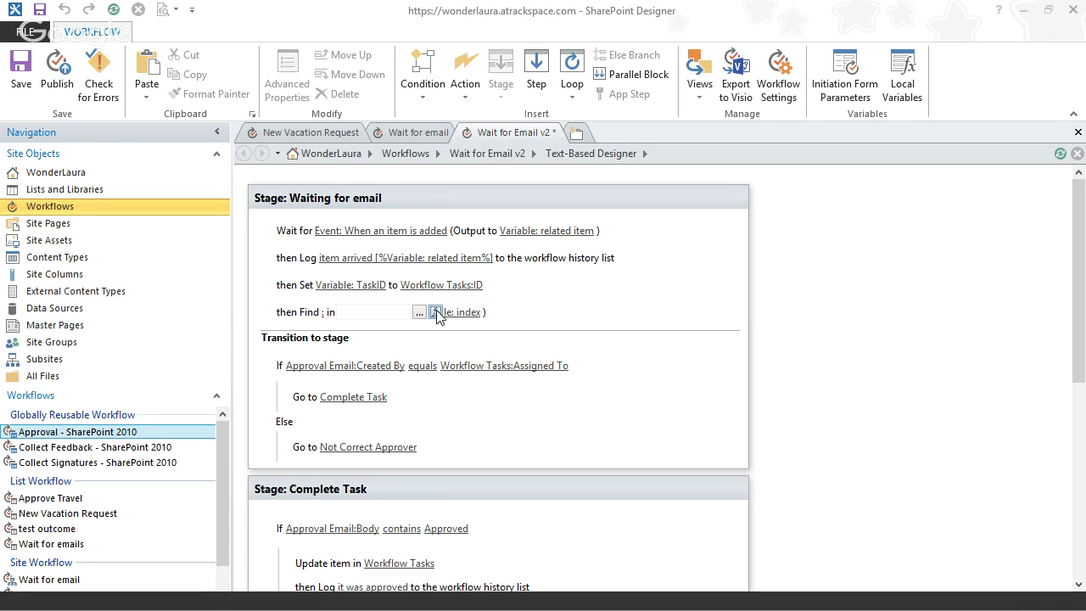
click(435, 311)
click(686, 300)
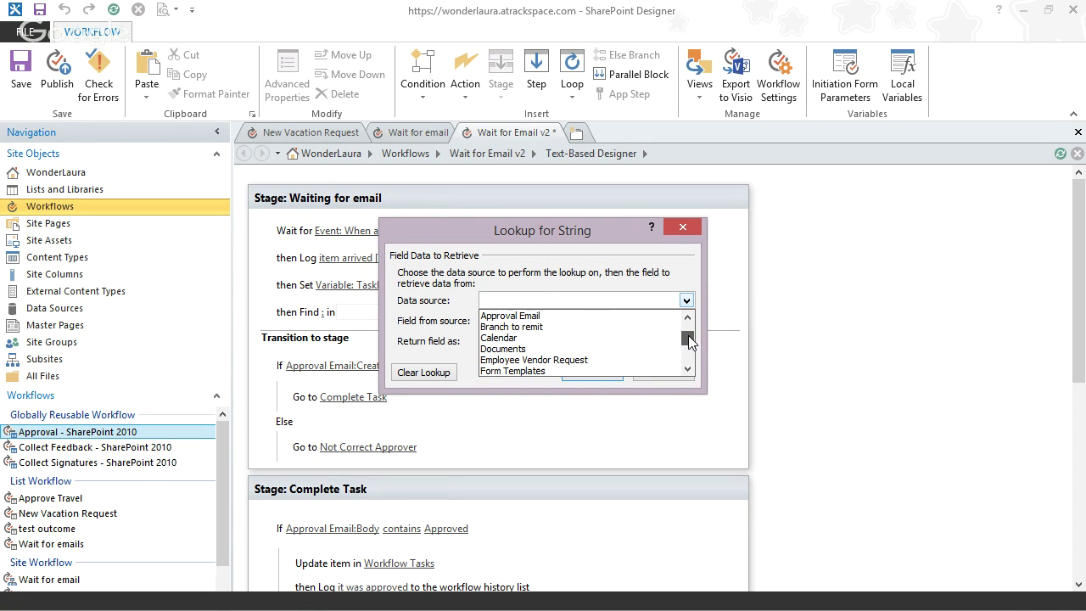
drag(690, 335, 692, 360)
click(557, 348)
click(567, 323)
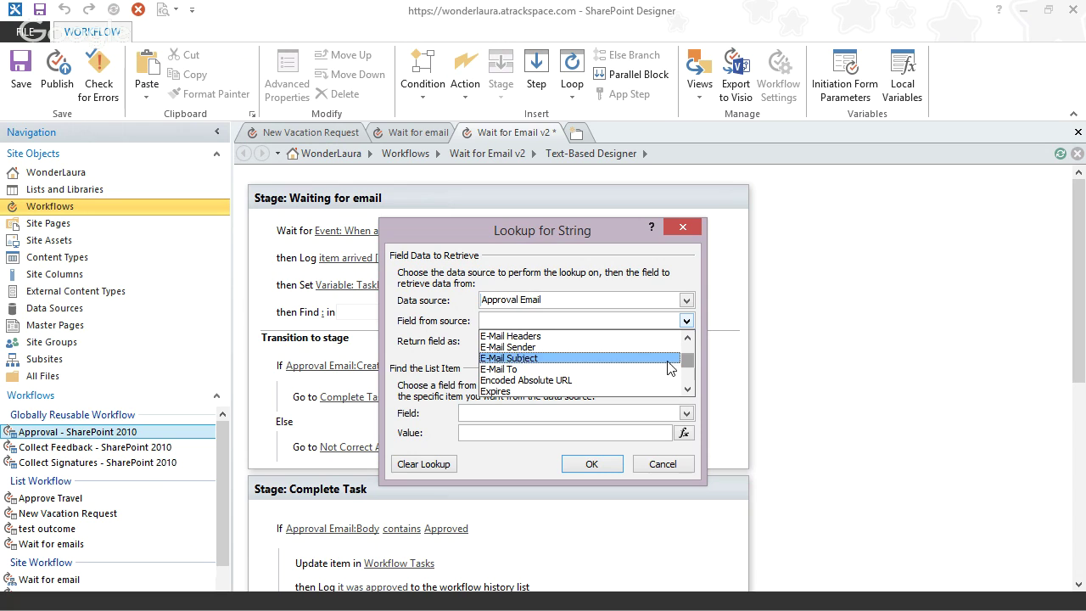
click(543, 358)
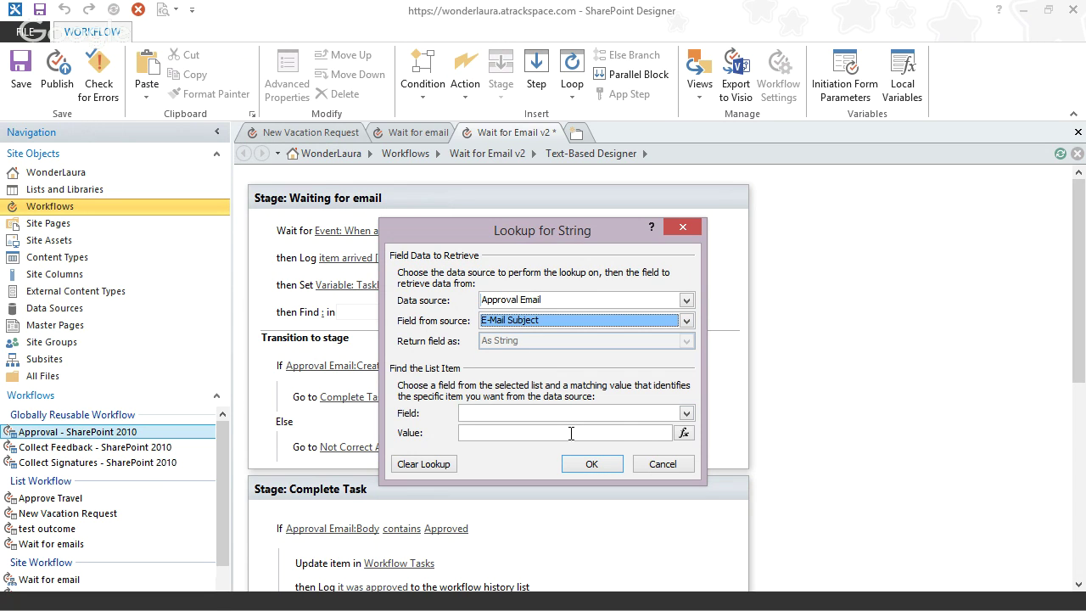
- Match the Approval Email item by GUID to the related item workflow variable and confirm
key(Tab)
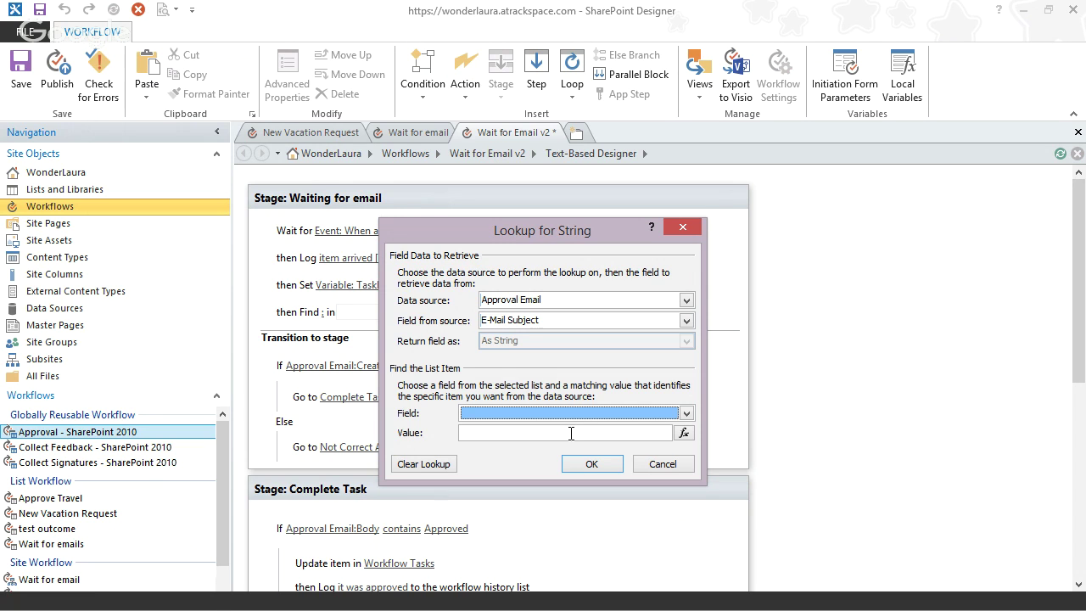
key(g)
click(686, 433)
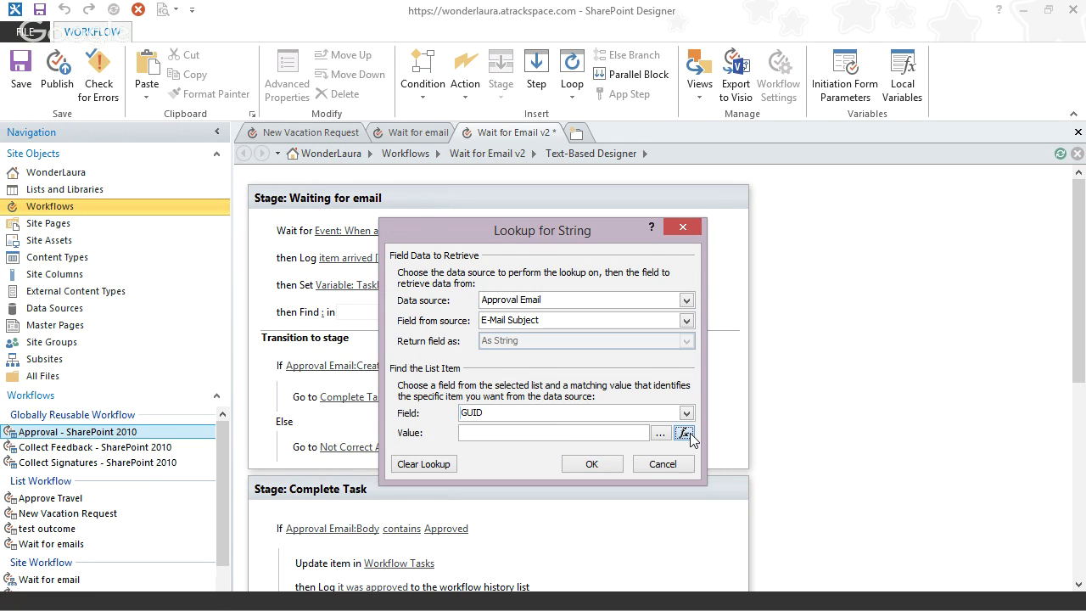
click(564, 347)
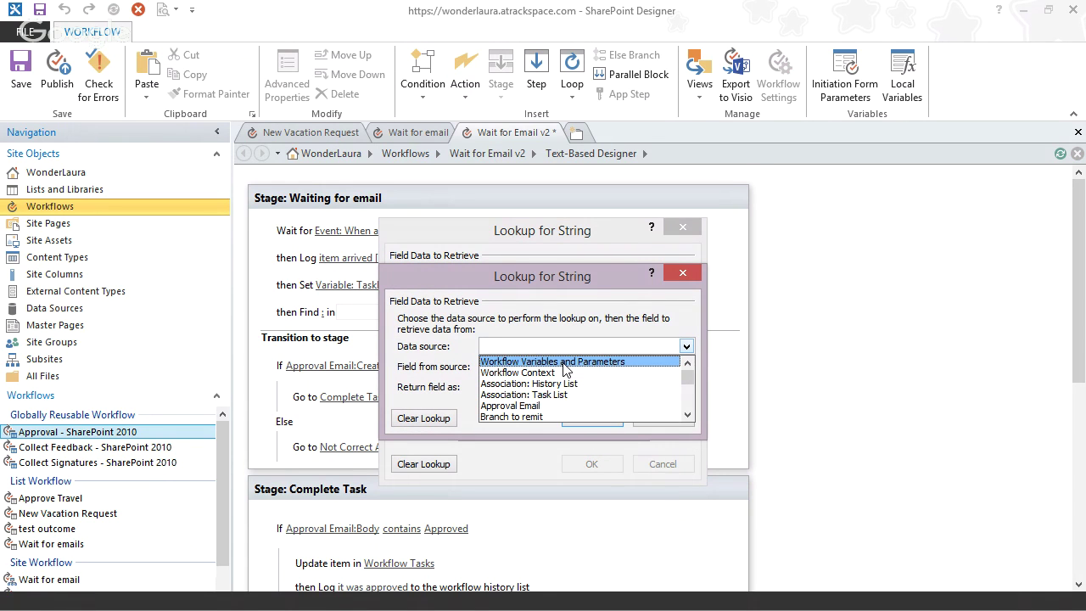
click(565, 359)
click(560, 368)
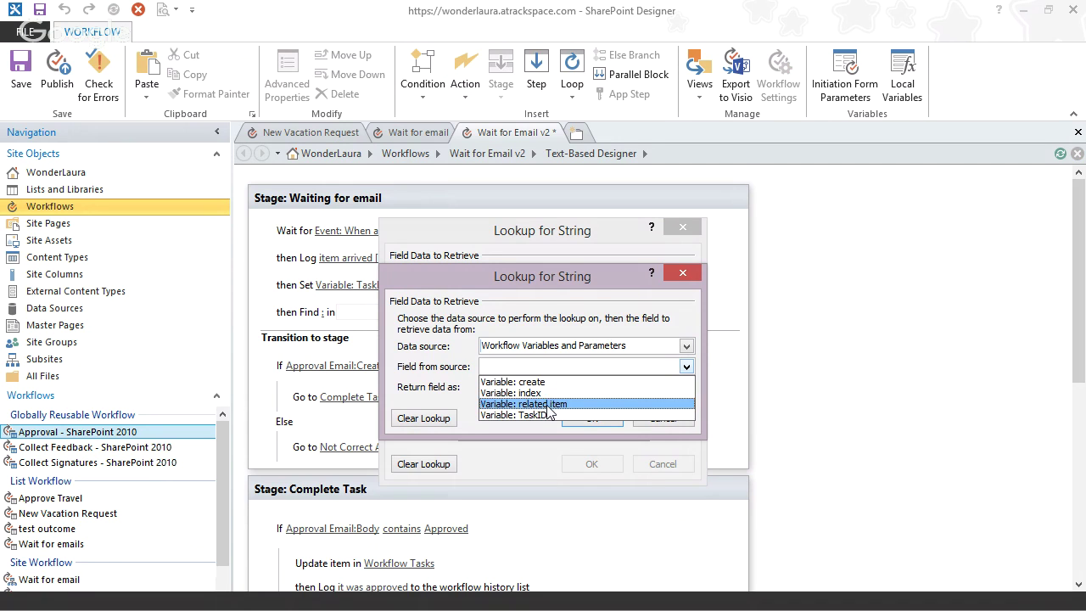
click(551, 404)
click(589, 418)
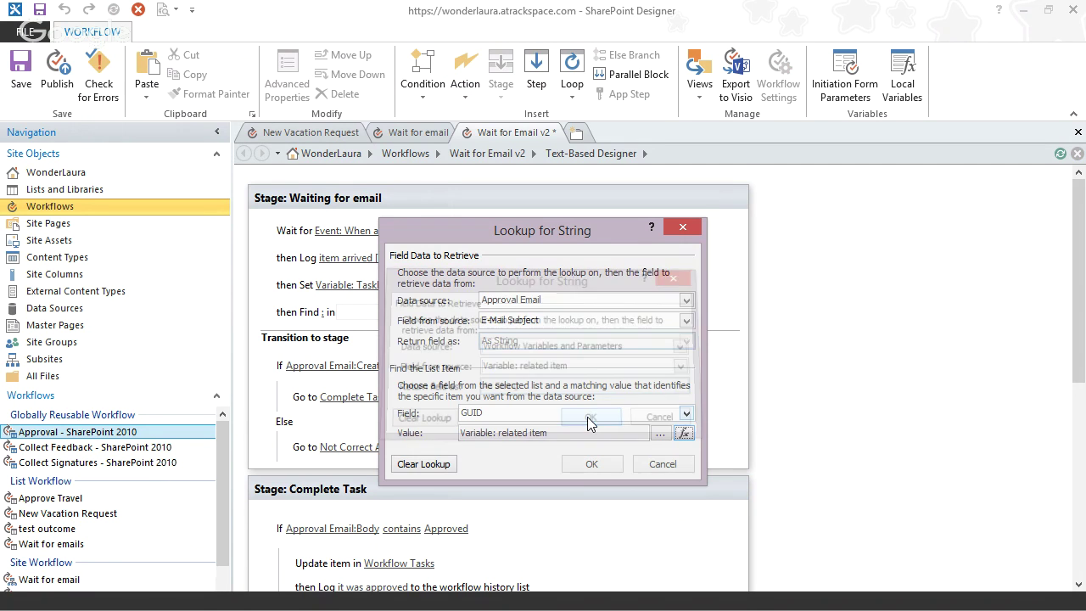
click(592, 464)
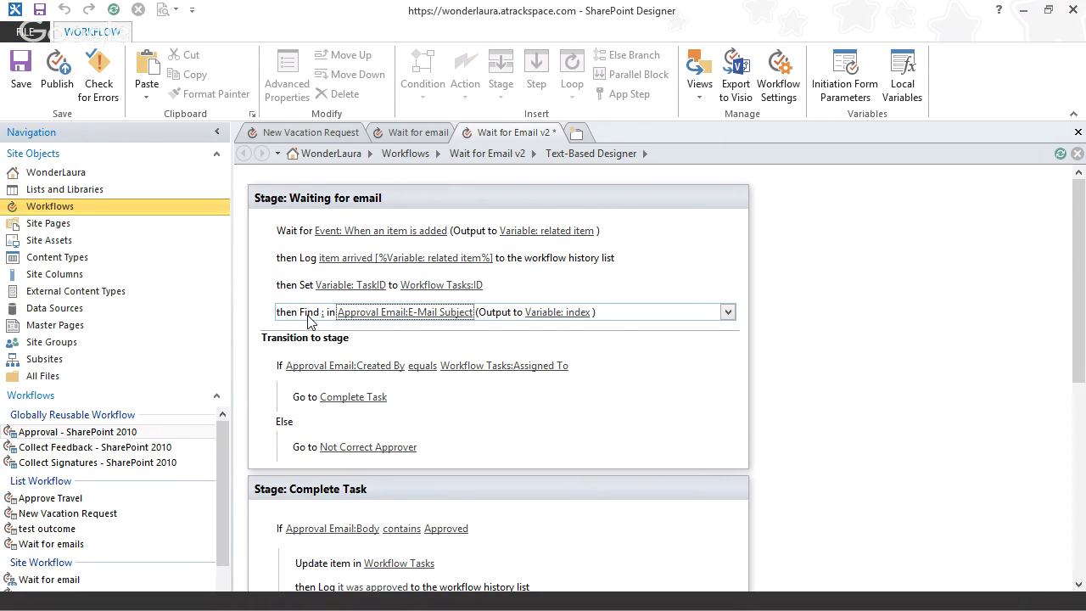
- Add a Set Workflow Variable step below Find, creating a new String variable named EmailBody
click(302, 328)
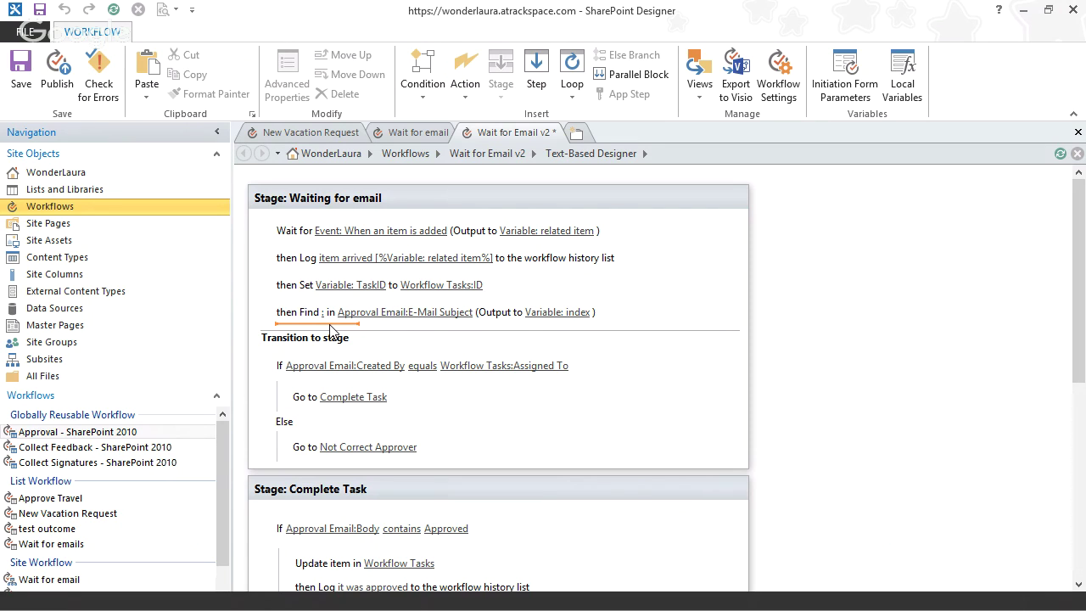
text(se)
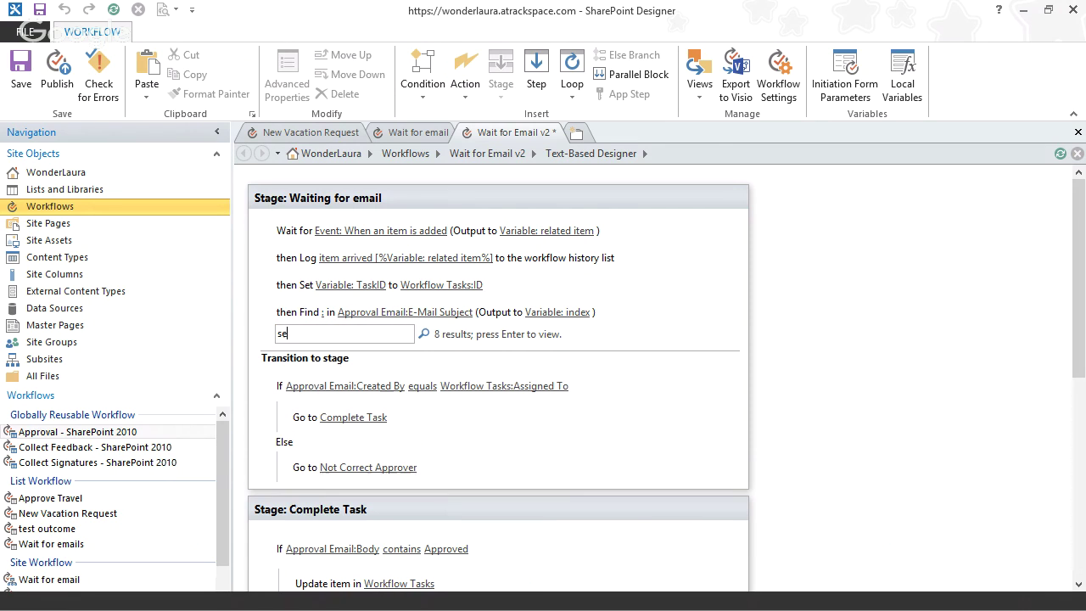
text(t w)
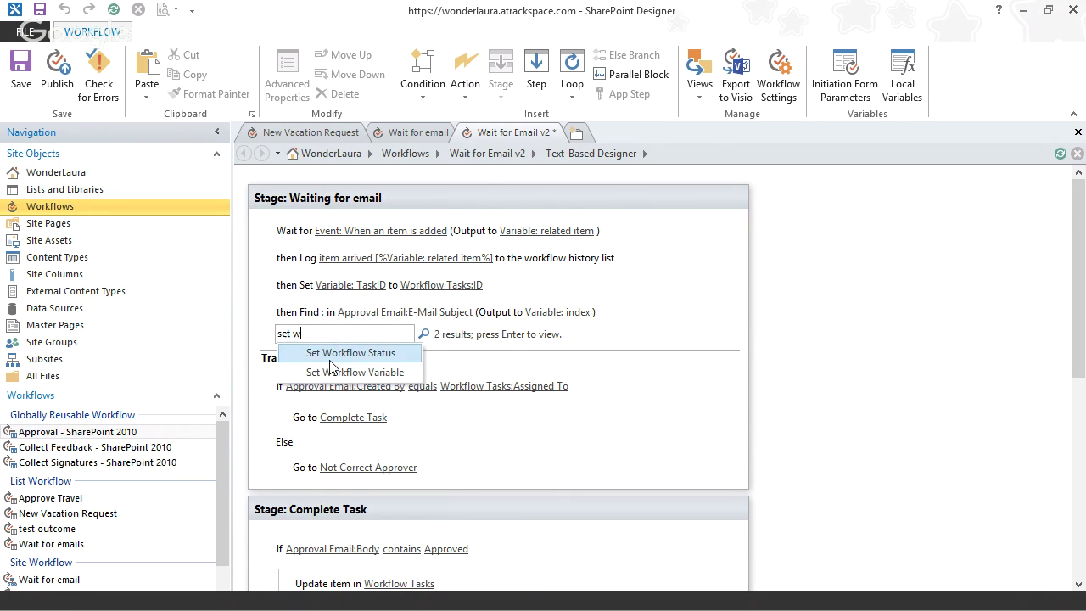
click(333, 374)
click(355, 339)
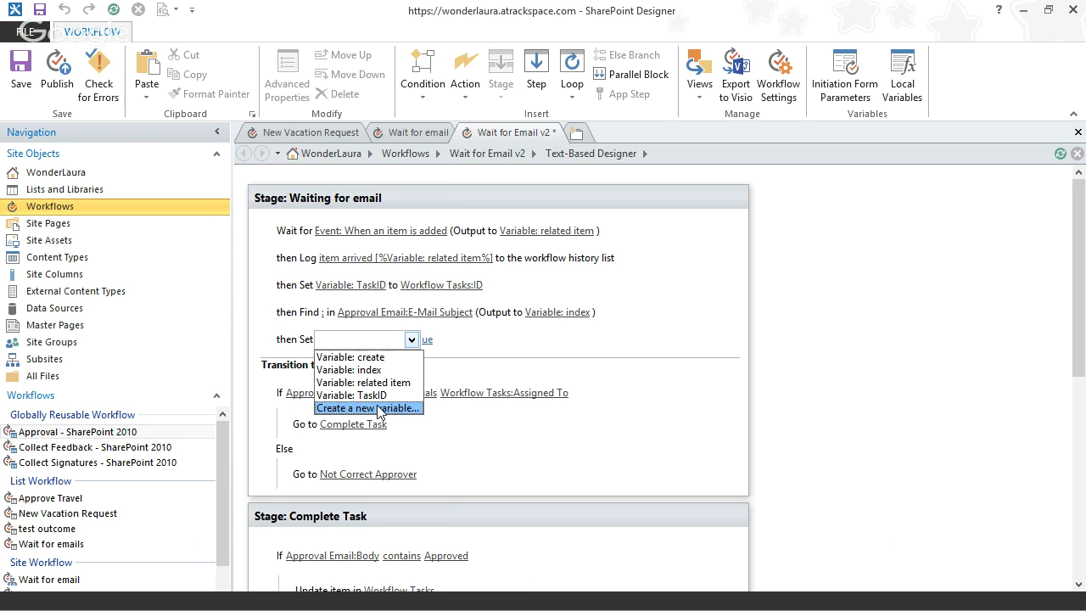
click(415, 409)
text(Email)
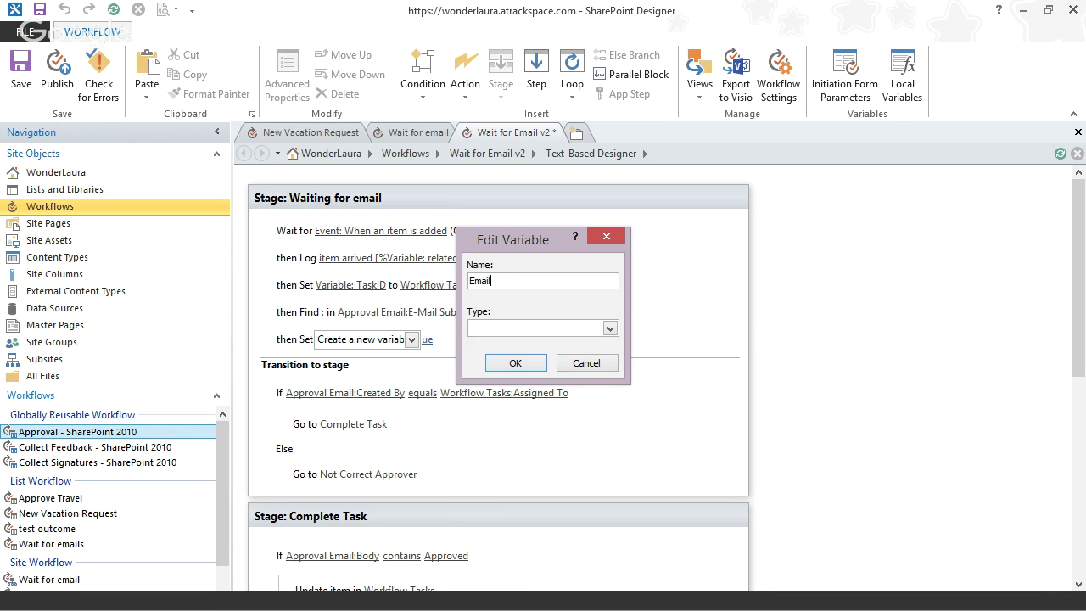
text(Body)
key(Tab)
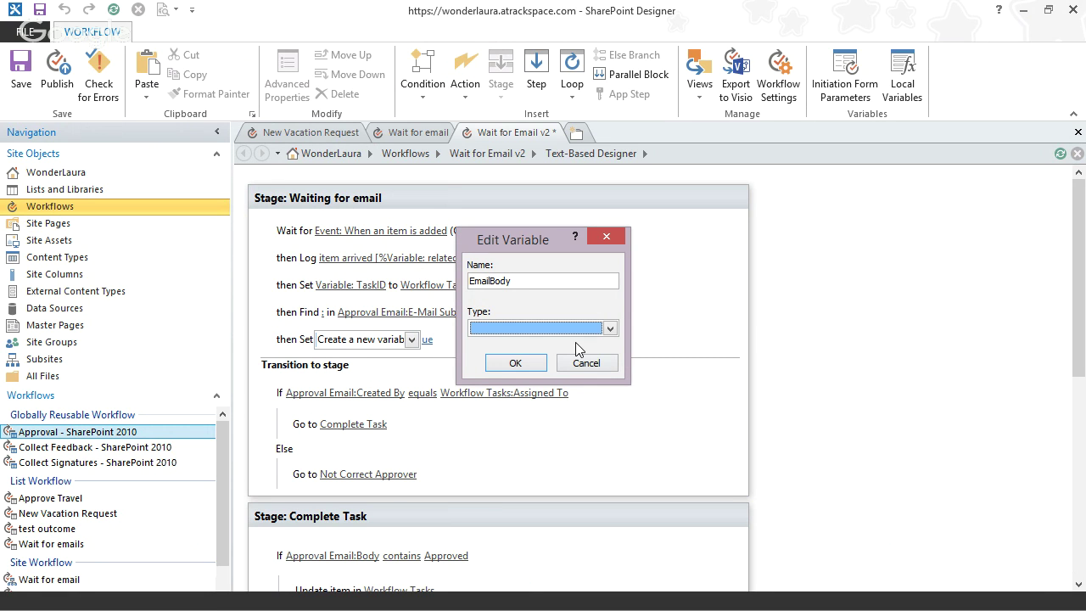
click(509, 365)
- Leave EmailBody's value unset and delete the Set Variable step, so Find is last
click(465, 339)
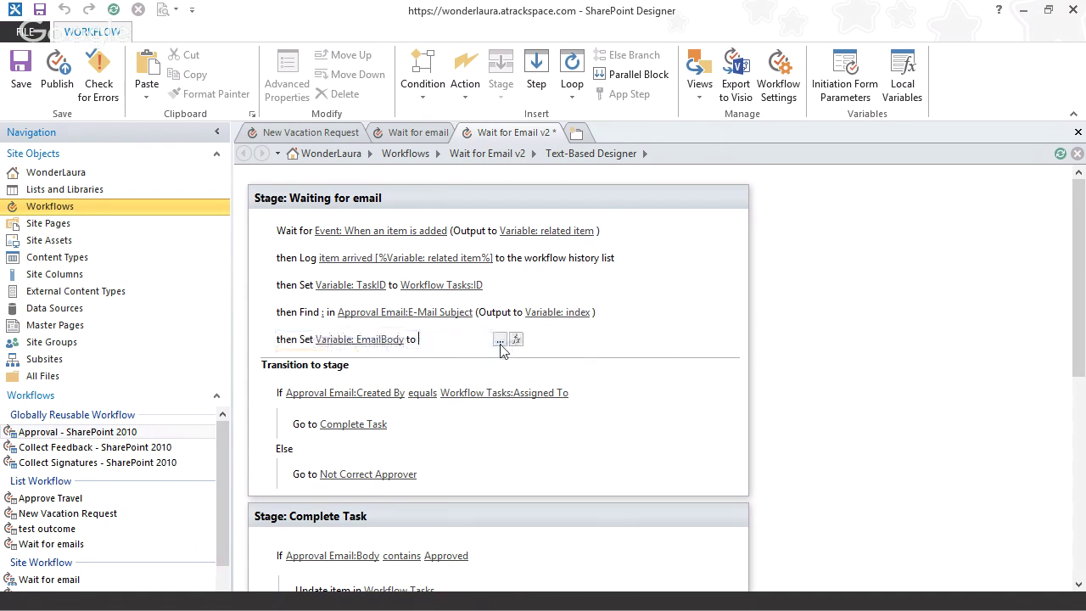
click(516, 339)
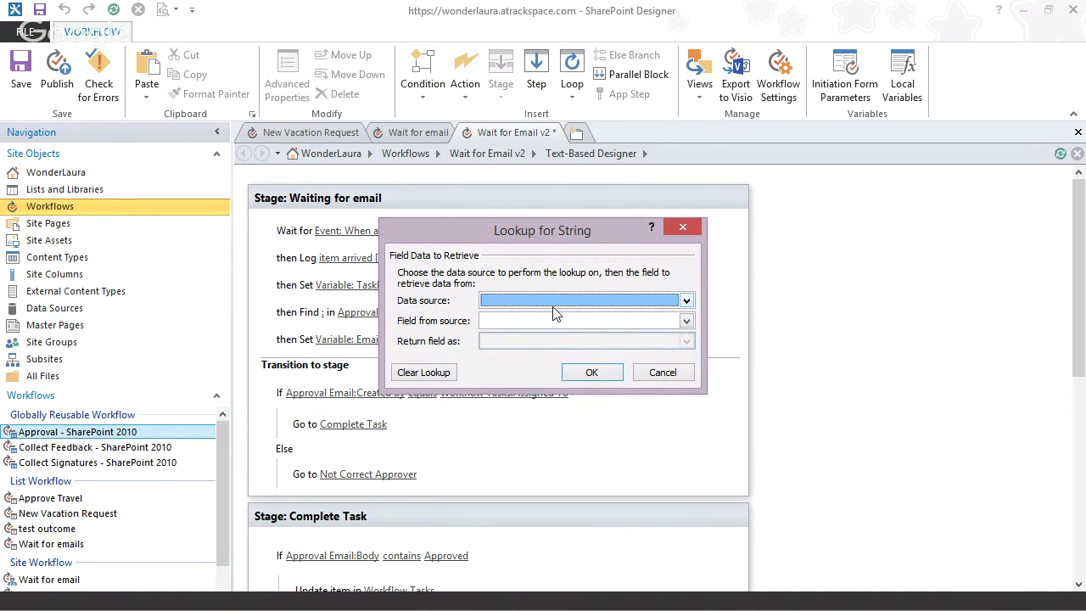
click(650, 377)
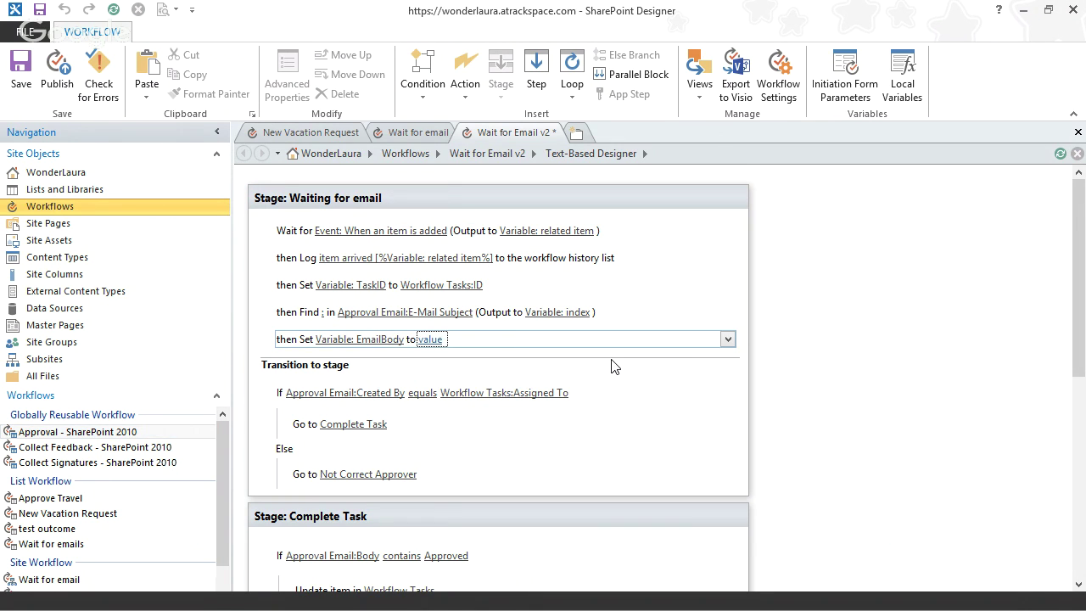
click(726, 339)
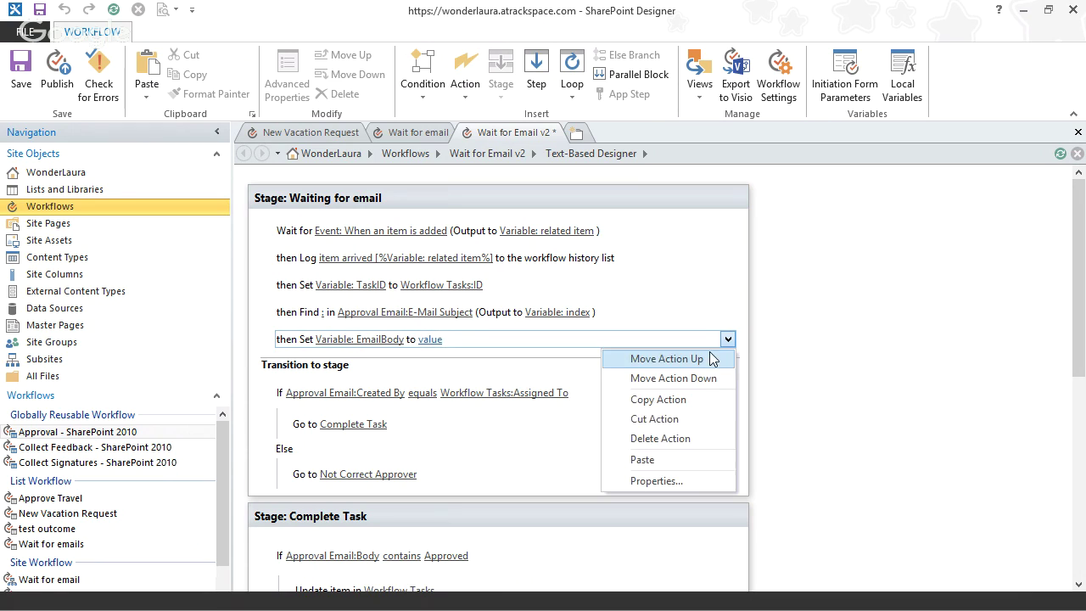
click(683, 439)
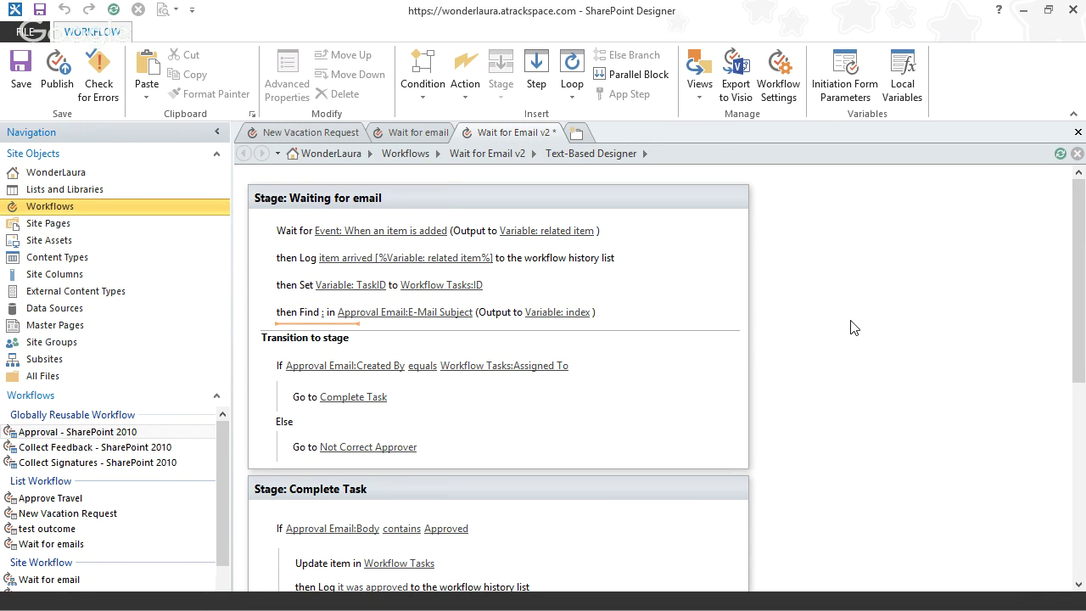
- Minimize SharePoint Designer and choose Add an app from the Team Site's Settings gear
click(1021, 10)
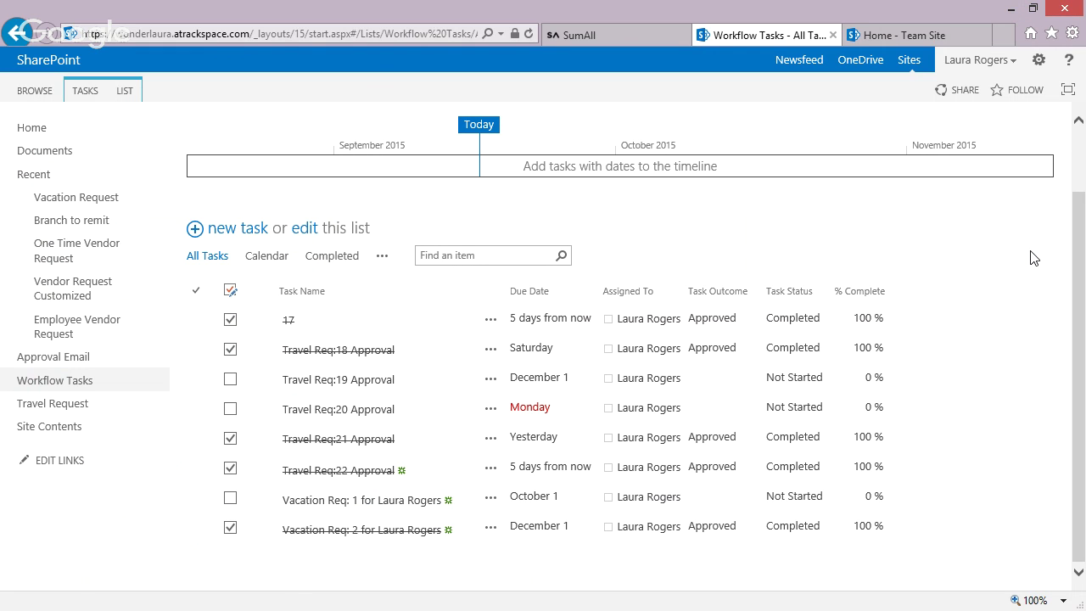
click(906, 36)
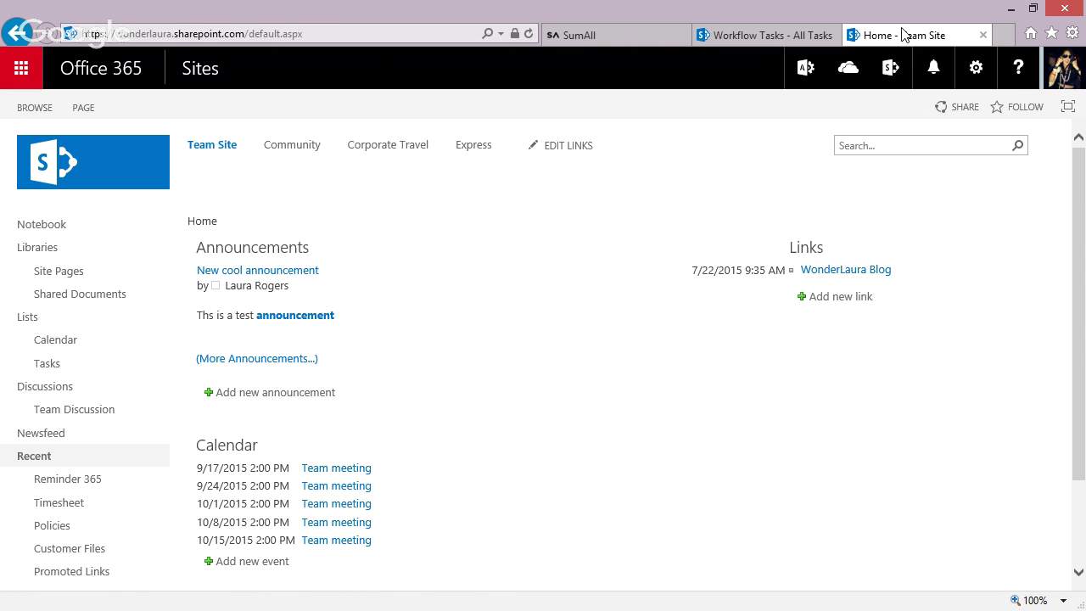
click(968, 73)
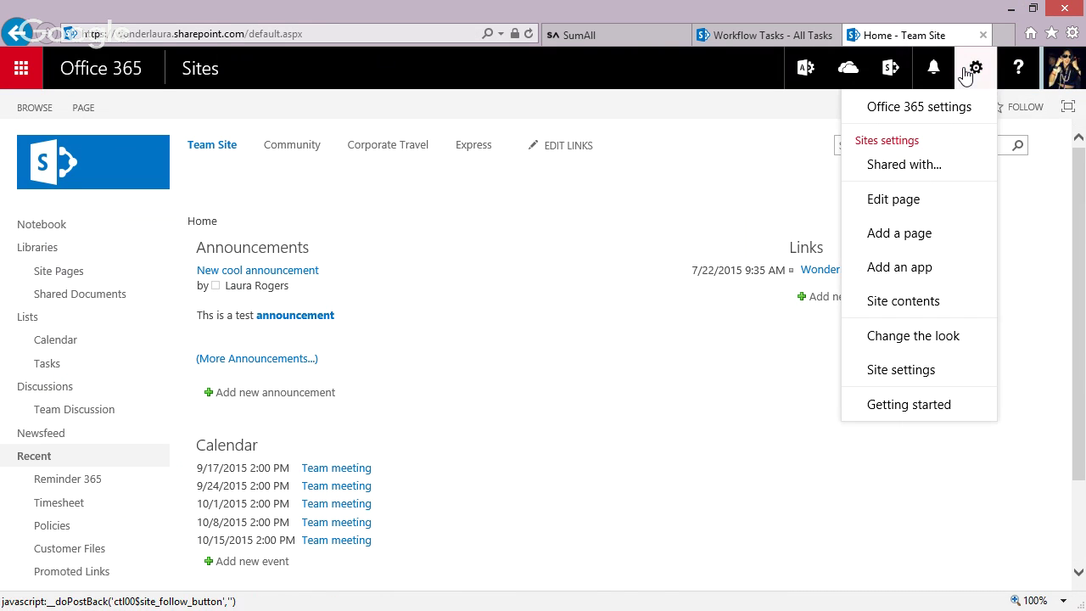
click(913, 267)
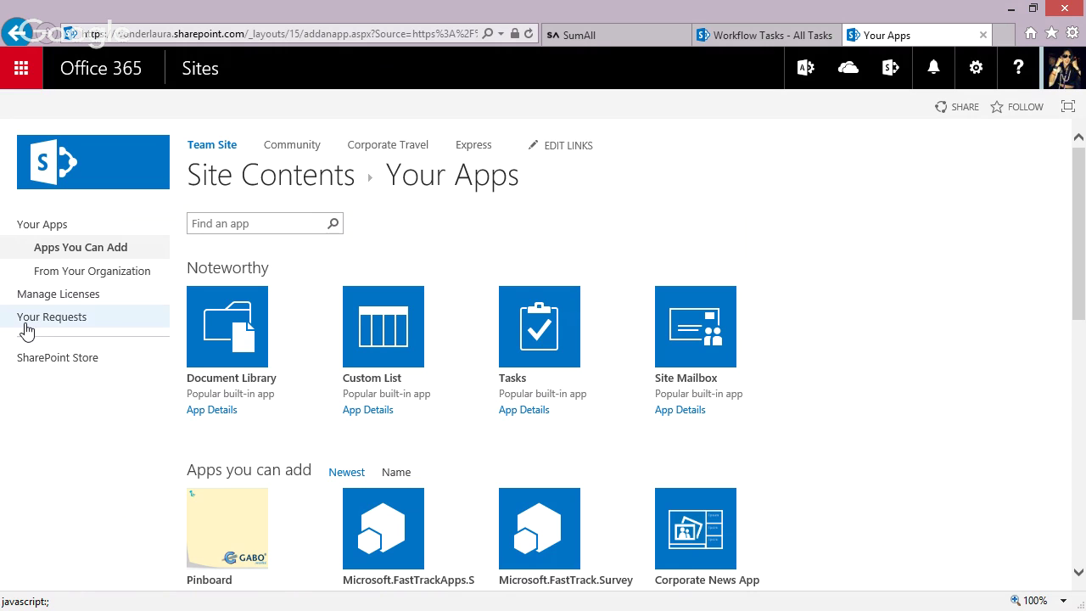
- Search the SharePoint Store for 'email services' and choose ADD IT on the E-Mail Services app
click(41, 359)
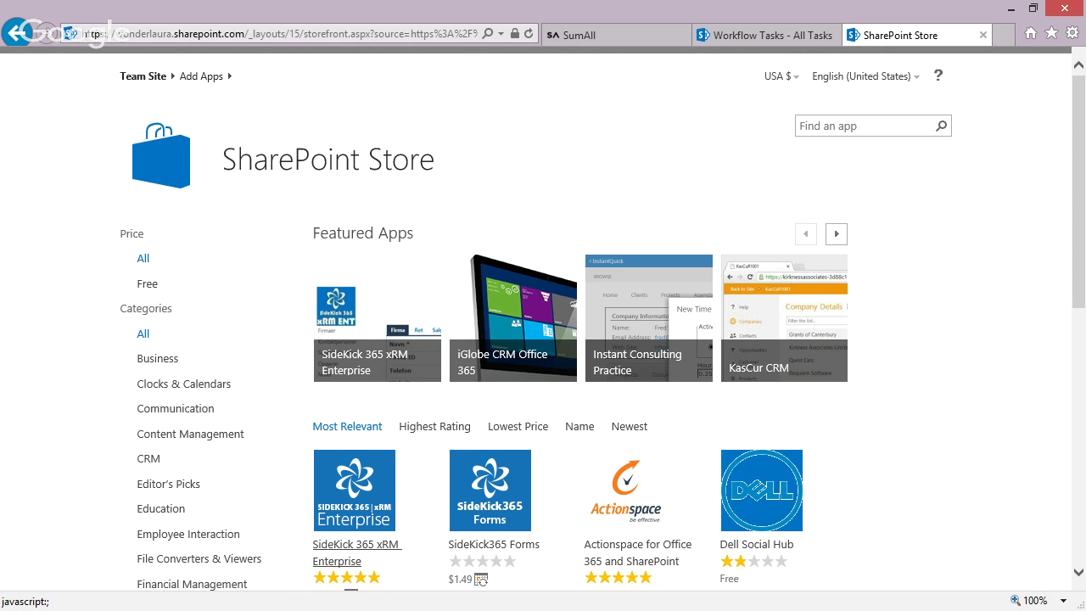
click(771, 35)
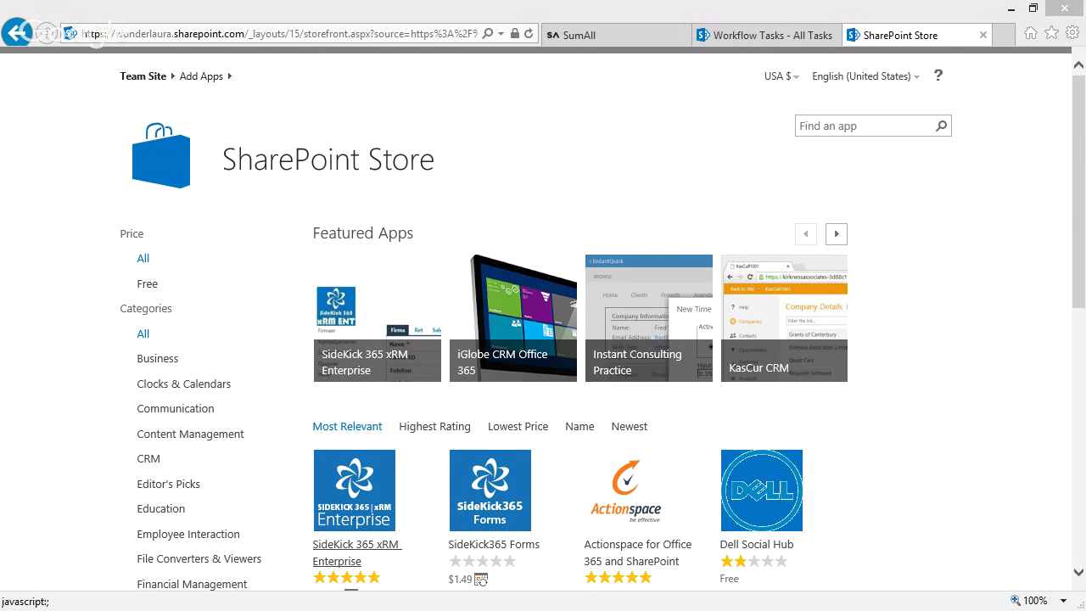
click(854, 124)
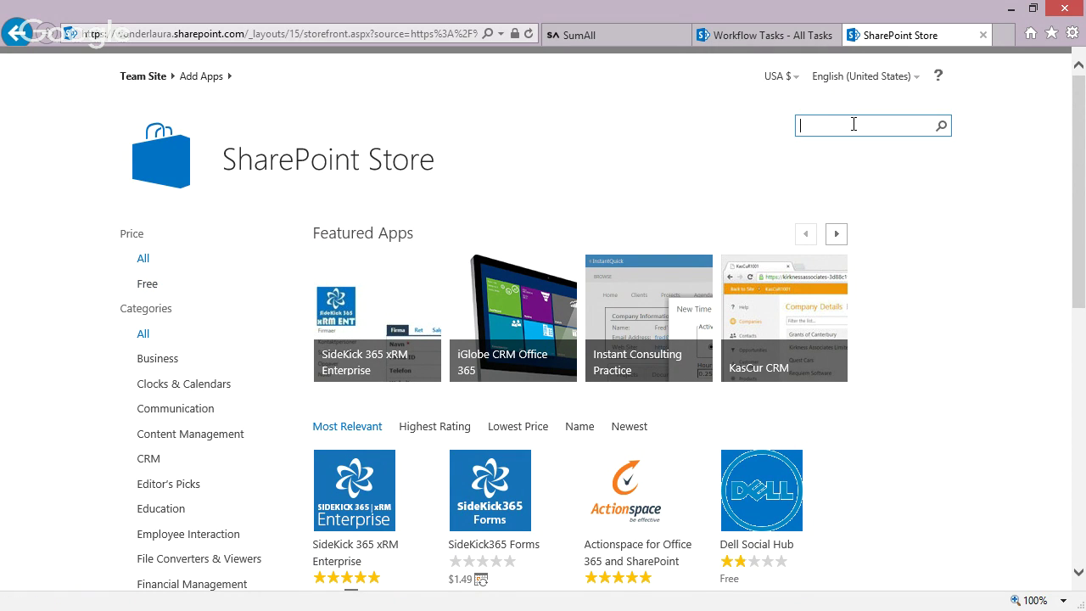
text(email services)
click(941, 127)
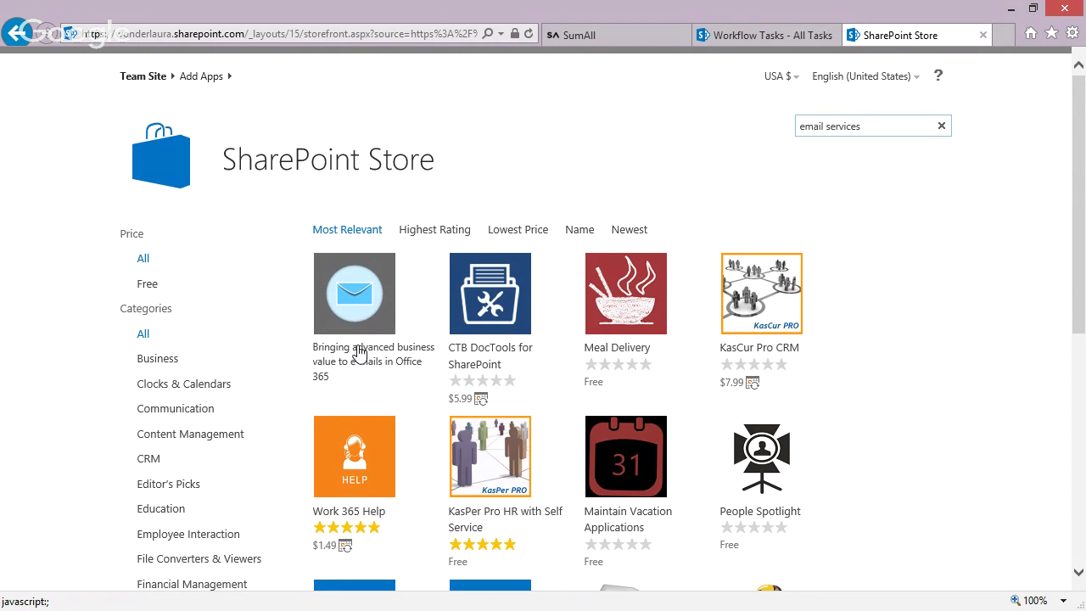
click(356, 319)
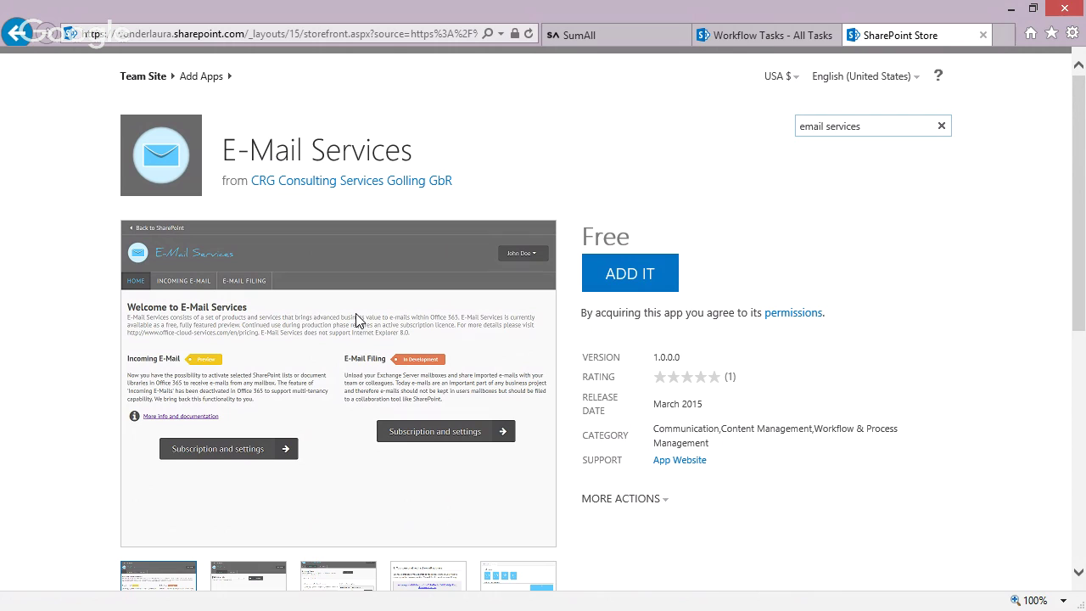
click(623, 284)
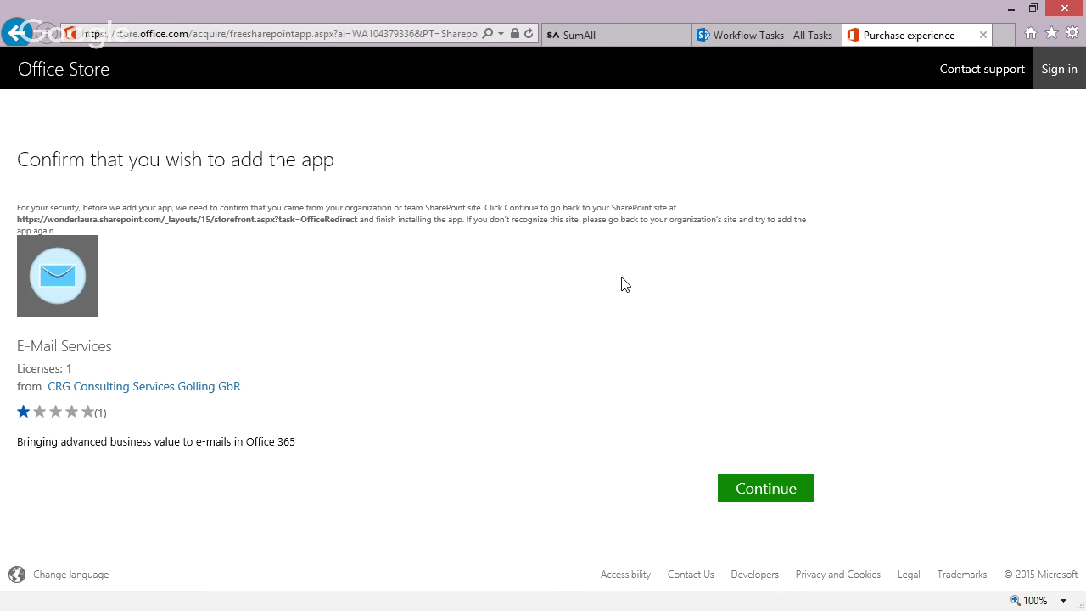
- Continue, return to the site, trust E-Mail Services, then launch its new Site Contents tile
click(766, 486)
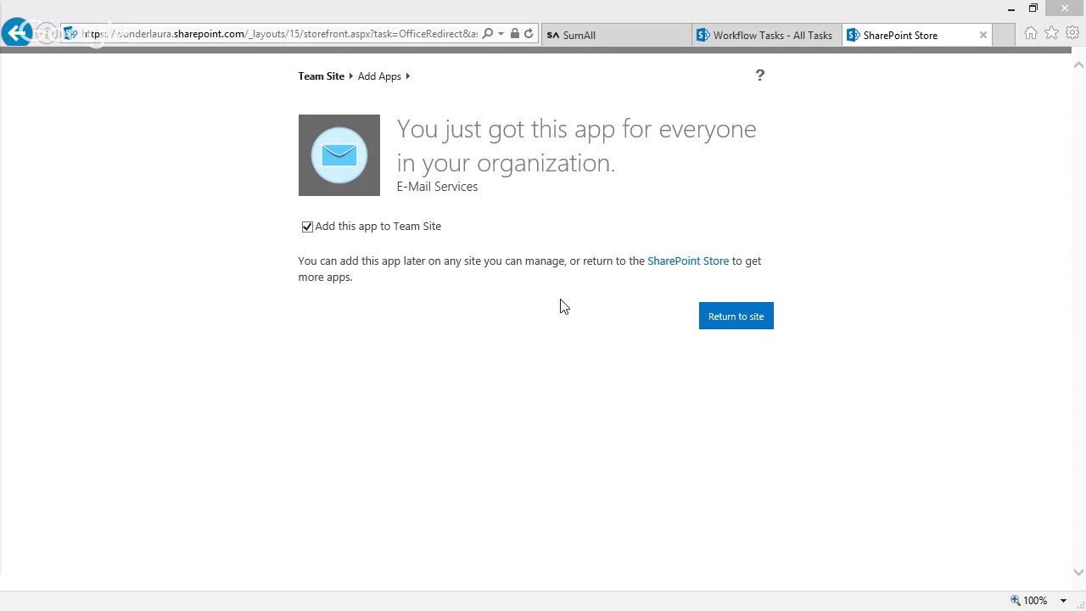
click(737, 318)
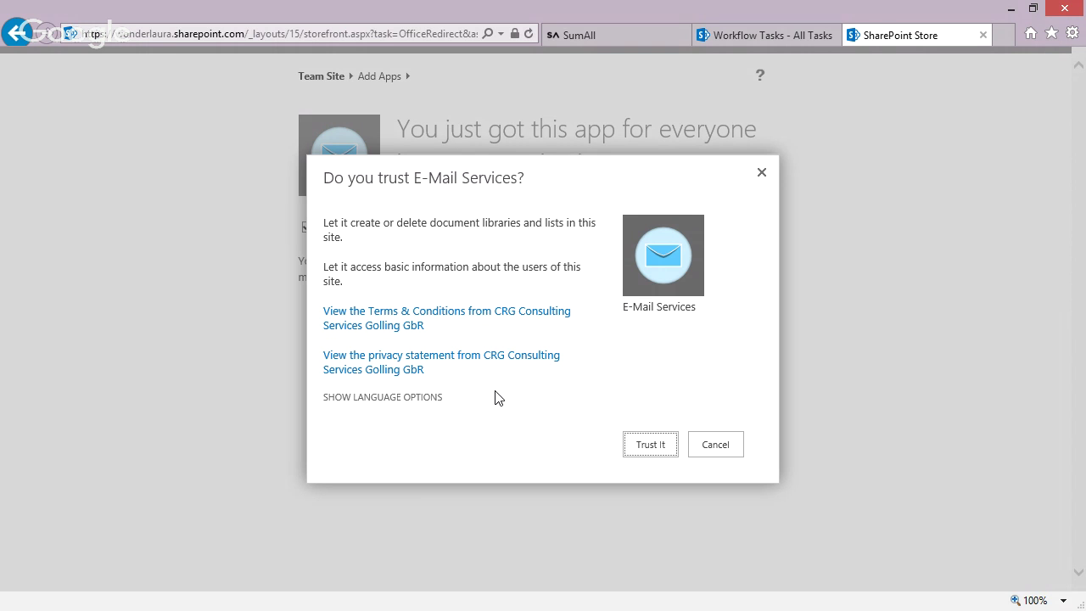
click(651, 446)
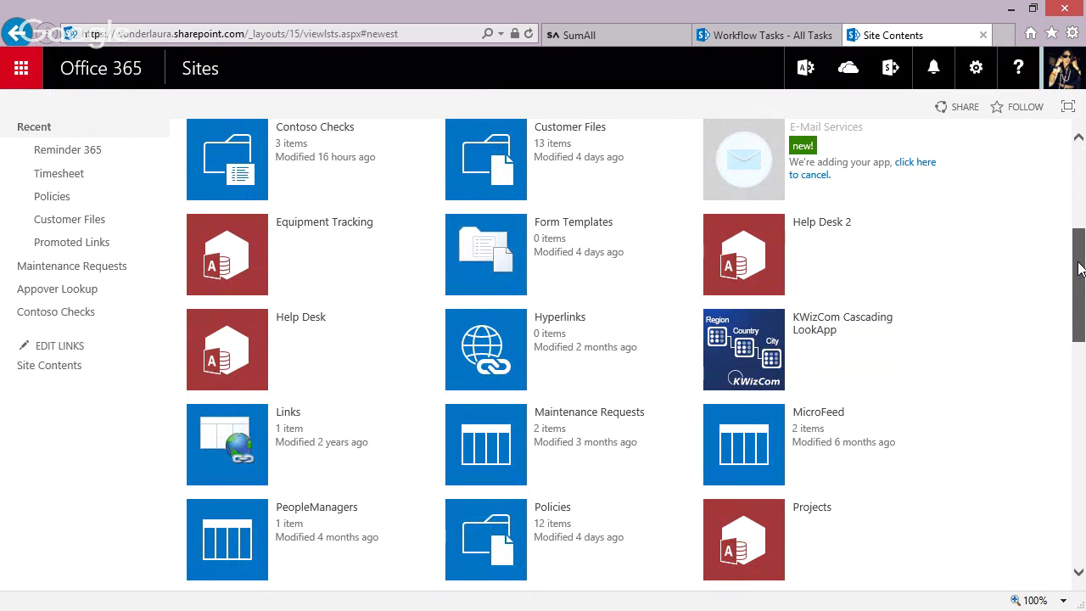
scroll(1076, 268, up, 3)
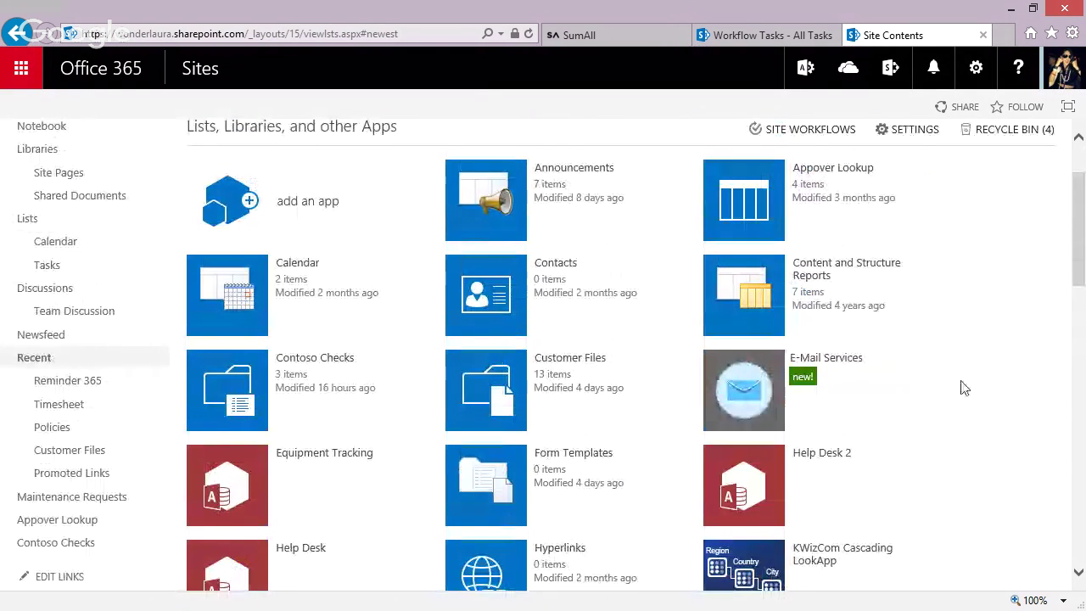
click(740, 396)
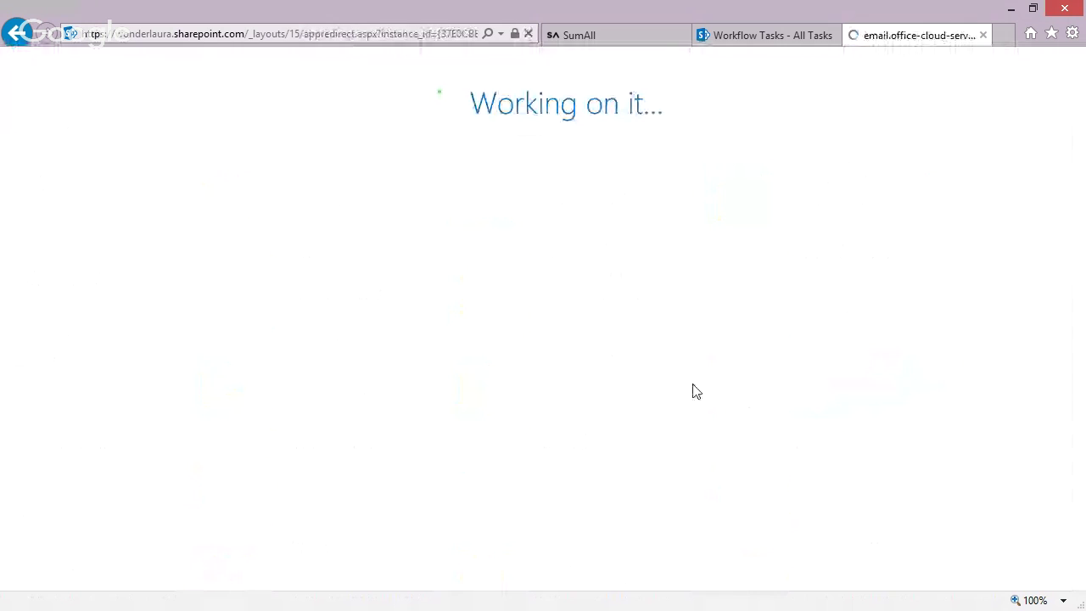